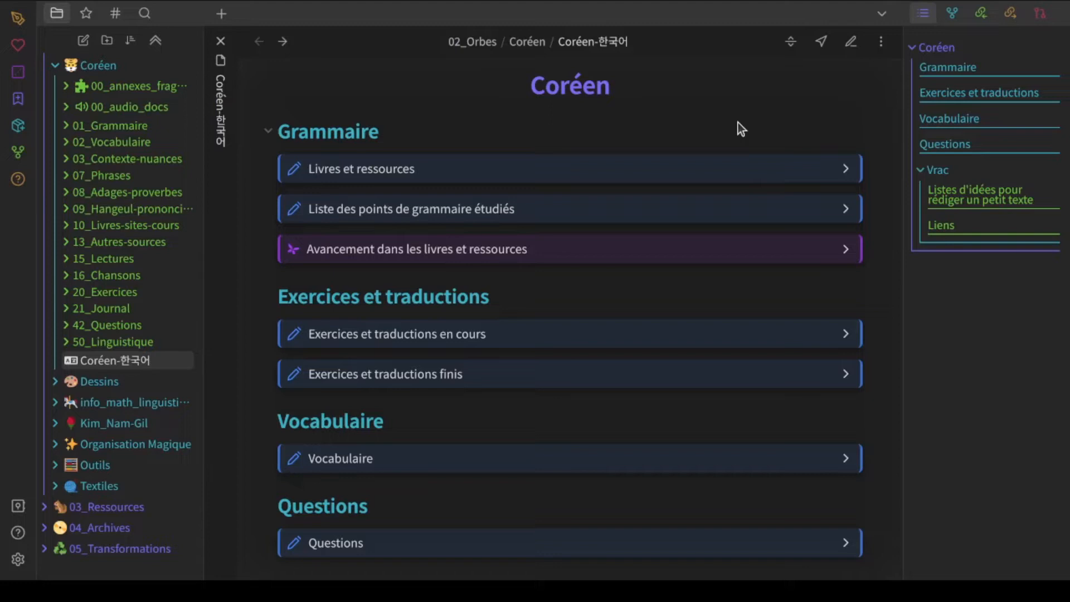
Step: Inspect the Markdown source of the Coréen note and return it to reading view
{"action": "key", "text": "ctrl+e"}
{"action": "scroll", "coordinate": [719, 293], "scroll_direction": "down", "scroll_amount": 8}
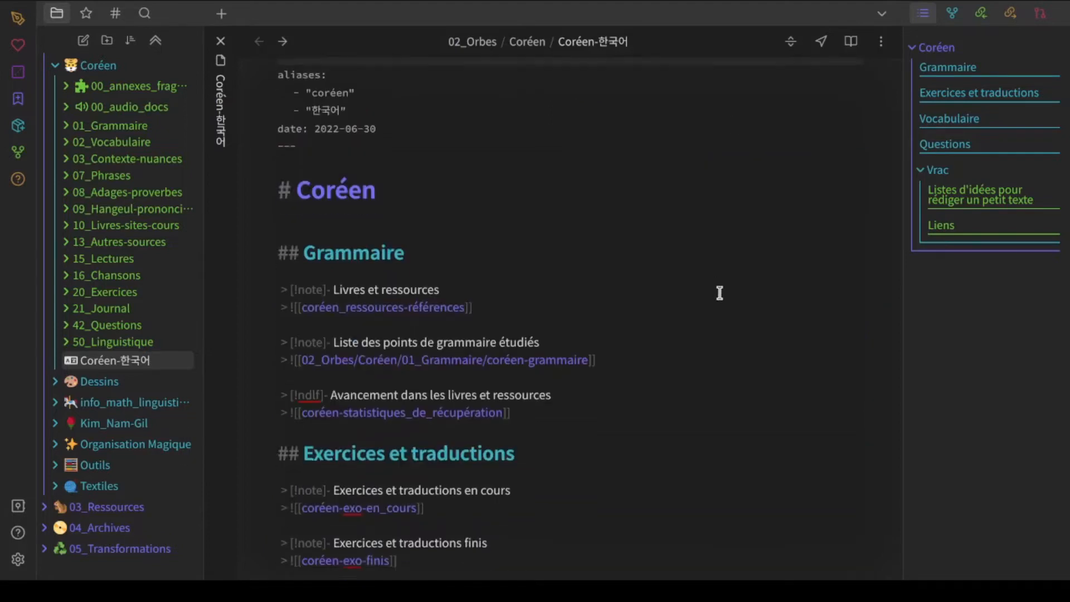
{"action": "scroll", "coordinate": [719, 293], "scroll_direction": "up", "scroll_amount": 9}
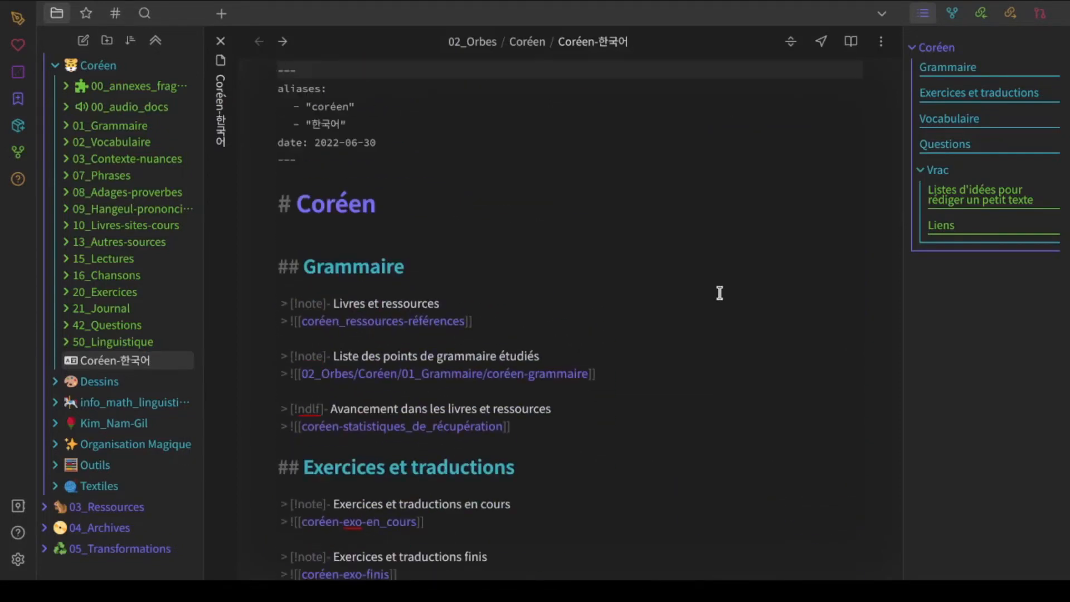
{"action": "key", "text": "ctrl+e"}
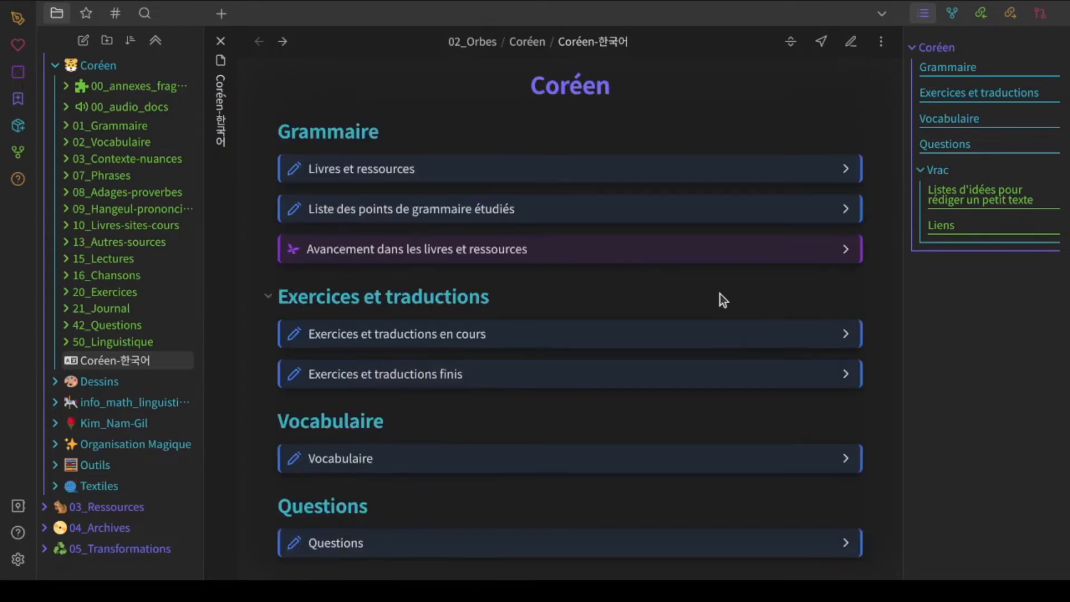
Step: Look through the rest of the Coréen note, down to the Liens list in the Vrac section
{"action": "scroll", "coordinate": [720, 294], "scroll_direction": "down", "scroll_amount": 7}
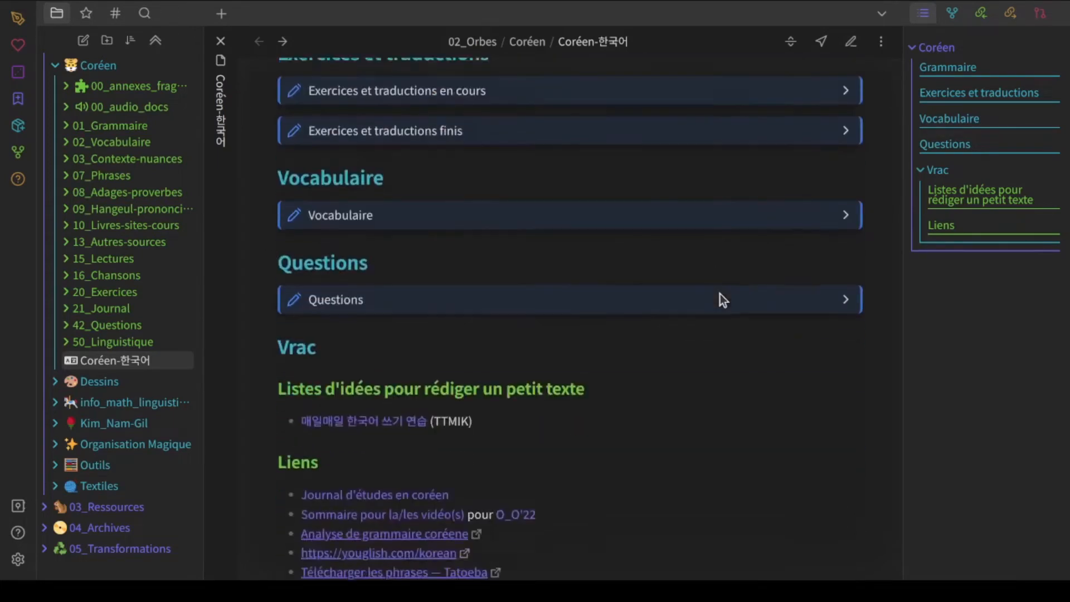
{"action": "mouse_move", "coordinate": [414, 354]}
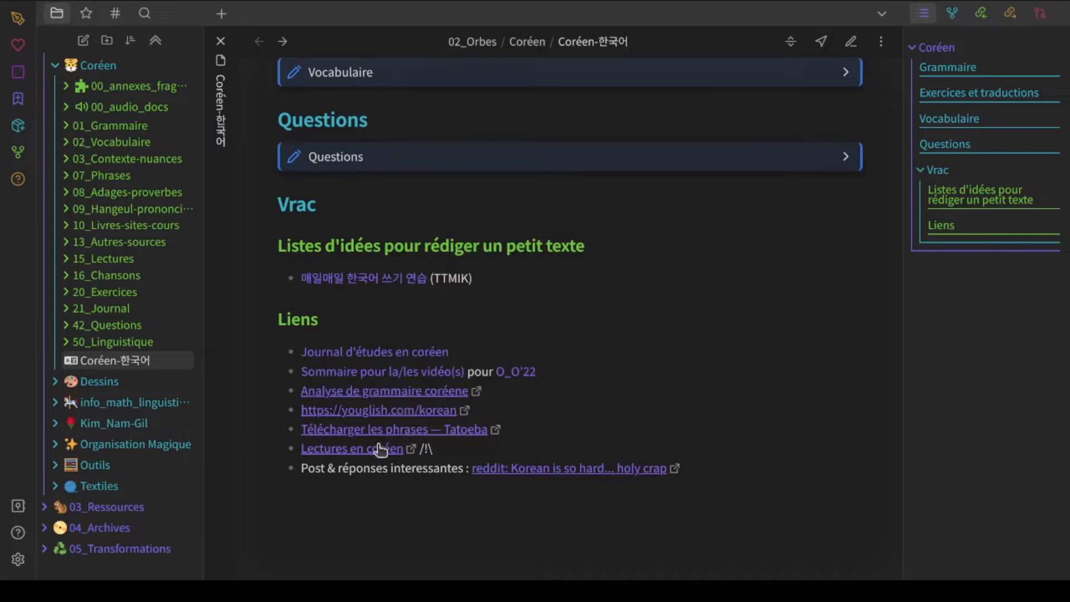
{"action": "scroll", "coordinate": [672, 362], "scroll_direction": "up", "scroll_amount": 7}
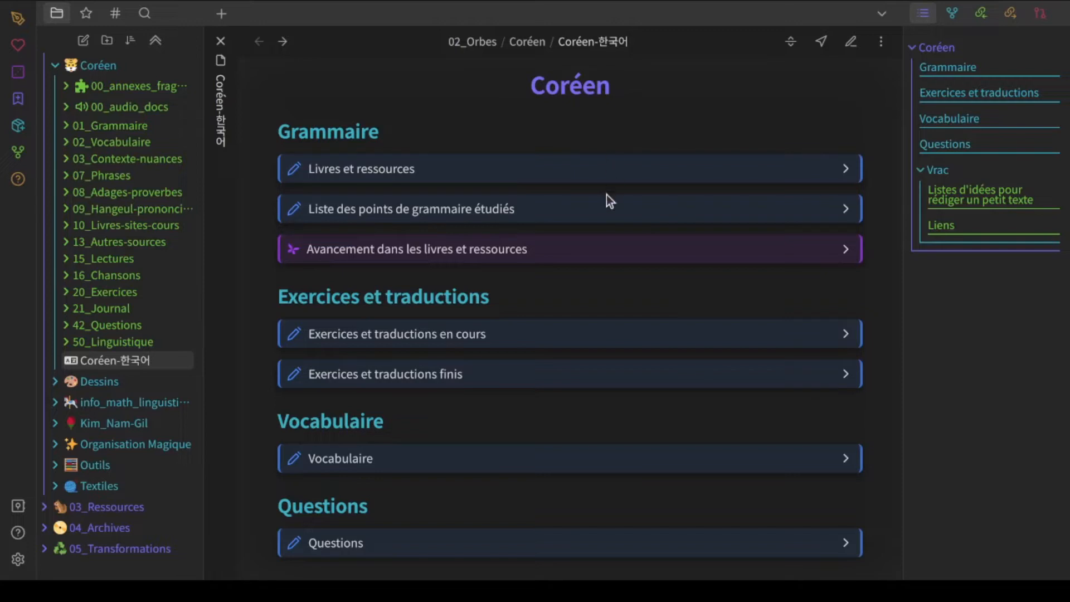
Step: Expand the Livres et ressources and Liste des points de grammaire étudiés callouts in turn, view their tables and collapse both
{"action": "left_click", "coordinate": [590, 164]}
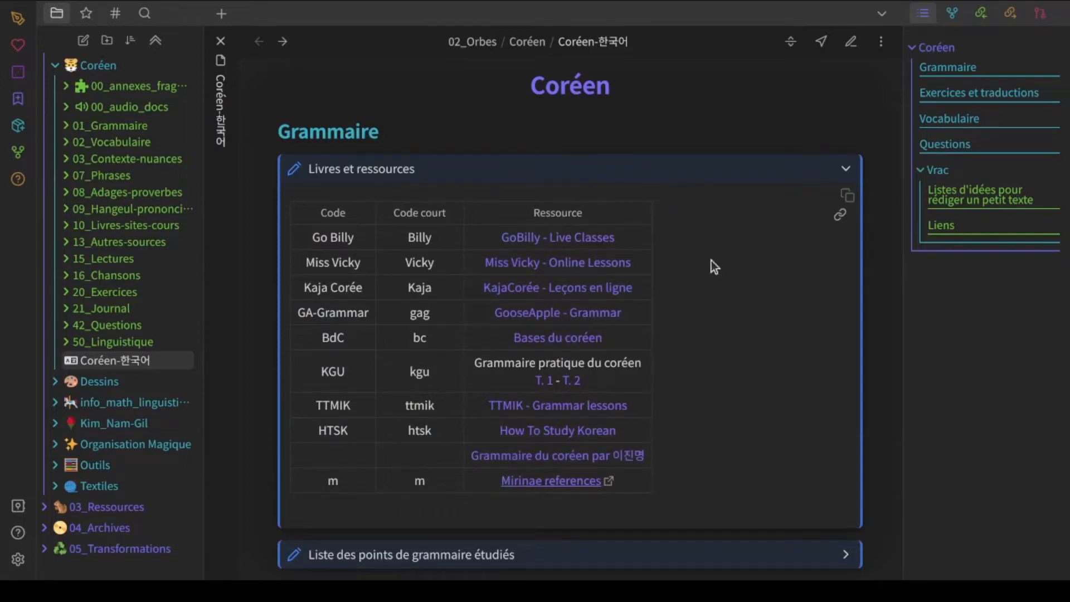
{"action": "left_click", "coordinate": [694, 165]}
{"action": "left_click", "coordinate": [640, 214]}
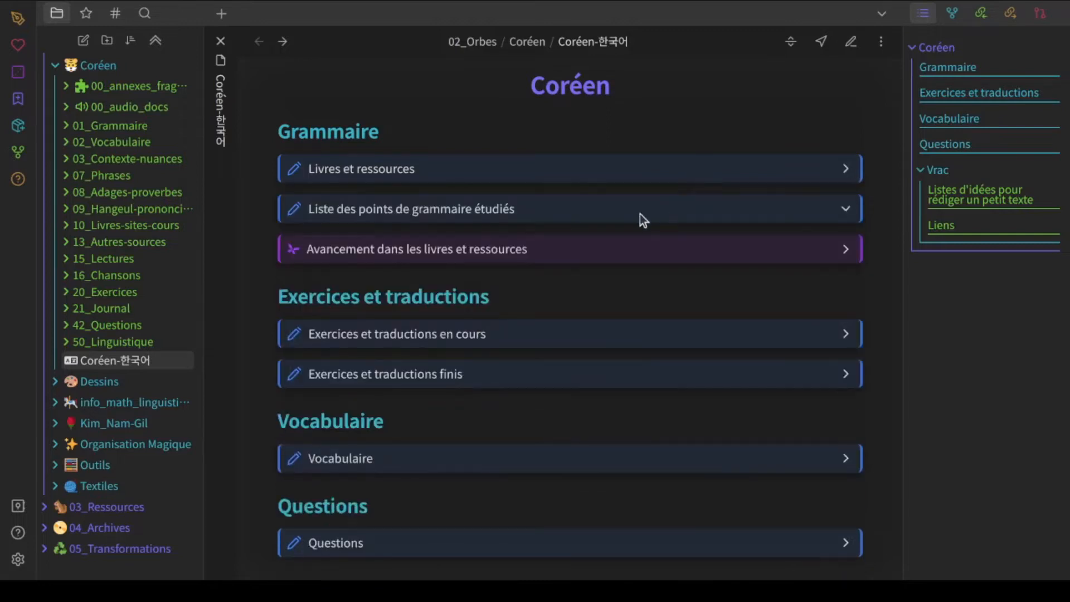
{"action": "scroll", "coordinate": [640, 214], "scroll_direction": "down", "scroll_amount": 5}
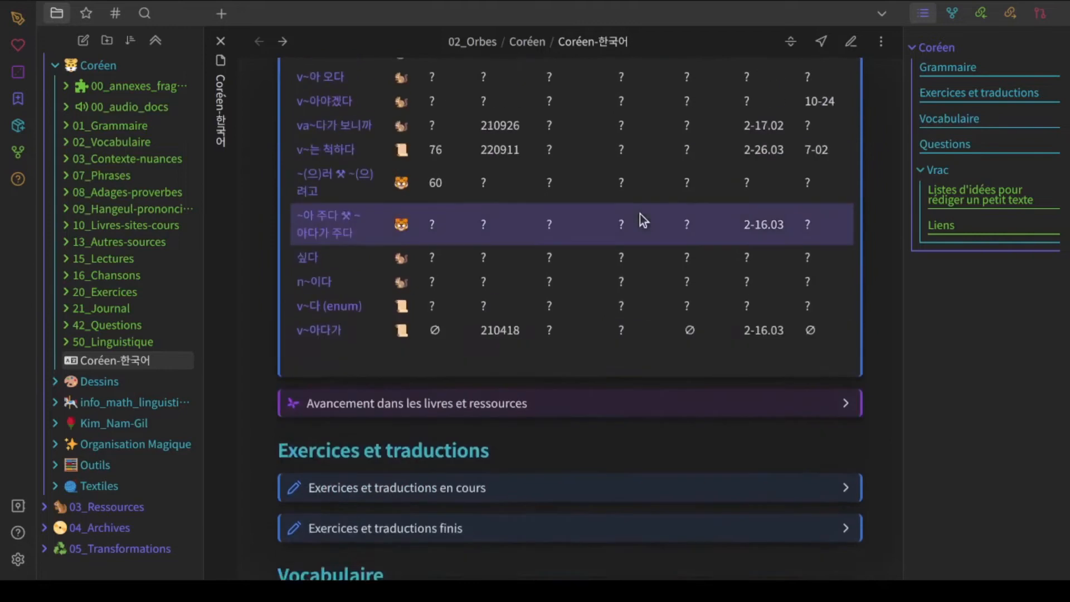
{"action": "scroll", "coordinate": [640, 213], "scroll_direction": "up", "scroll_amount": 3}
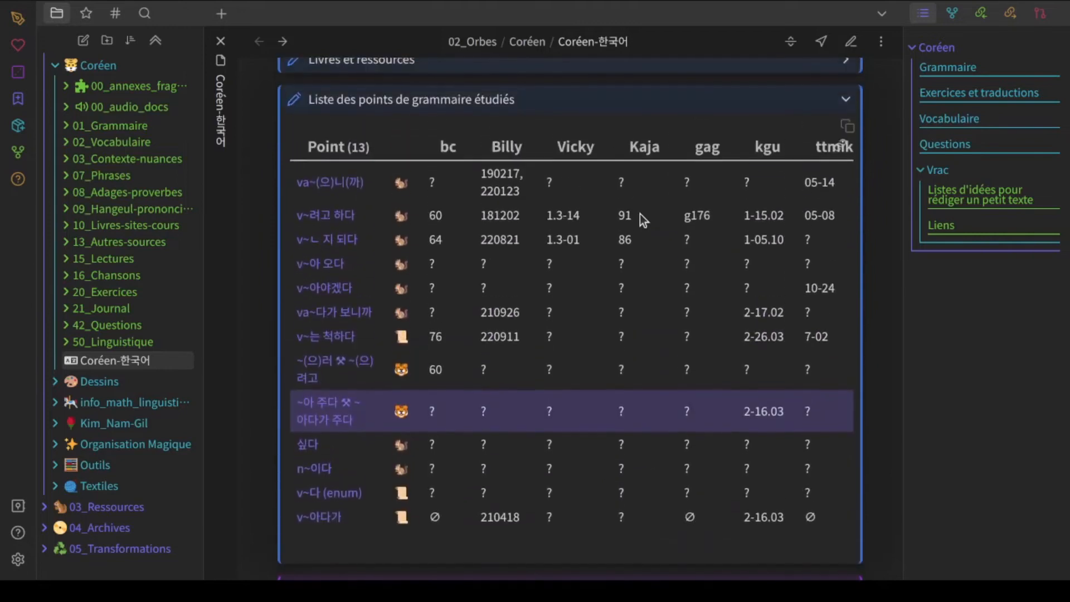
{"action": "left_click", "coordinate": [658, 105]}
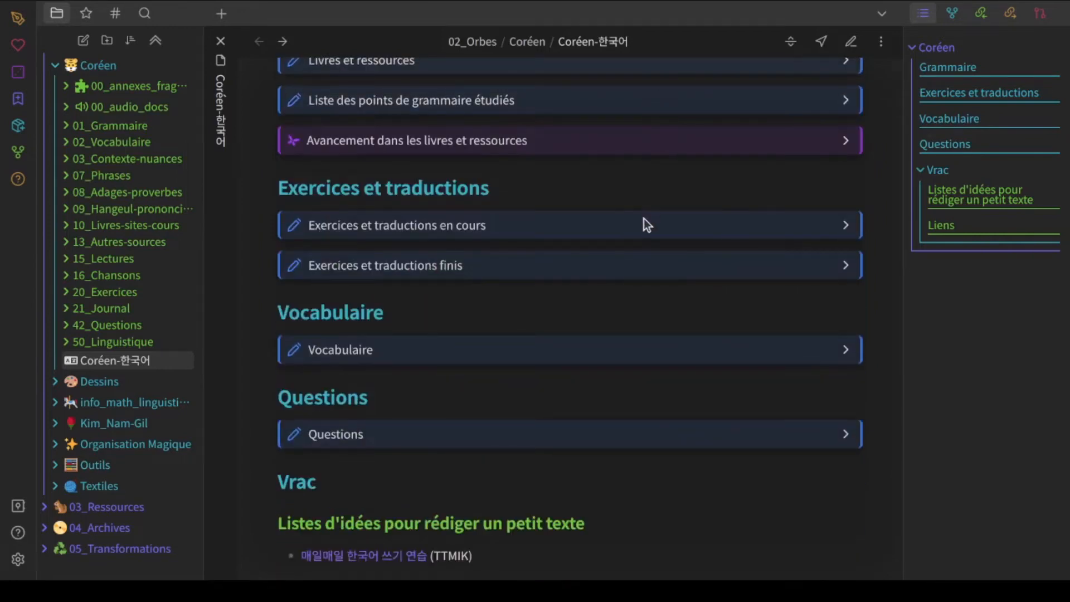
Step: Expand the callouts for exercises and translations en cours and finis in turn, view their tables and collapse both
{"action": "left_click", "coordinate": [643, 225]}
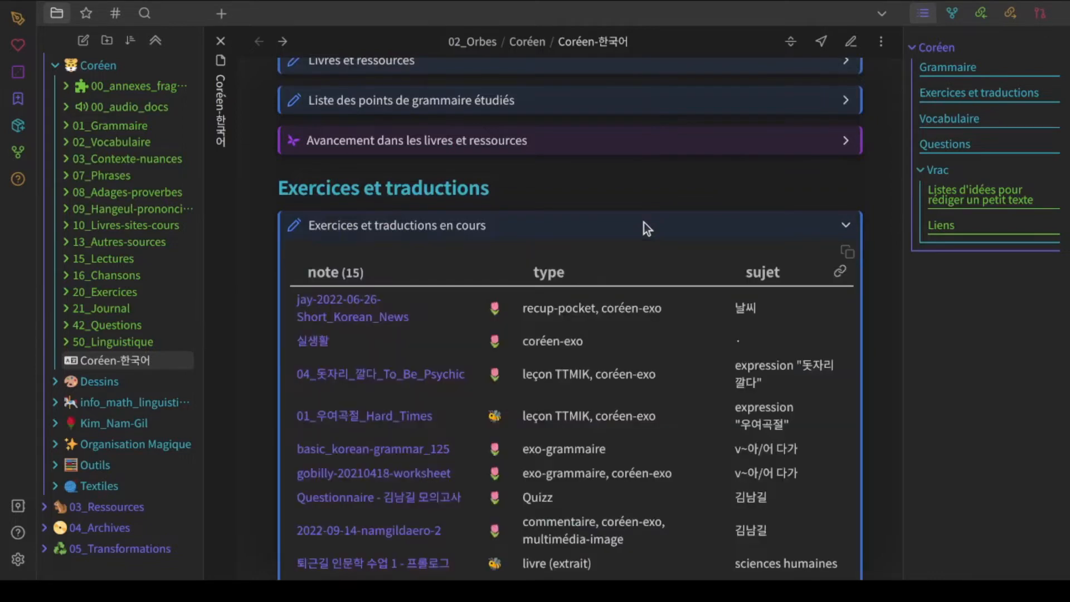
{"action": "scroll", "coordinate": [644, 223], "scroll_direction": "down", "scroll_amount": 3}
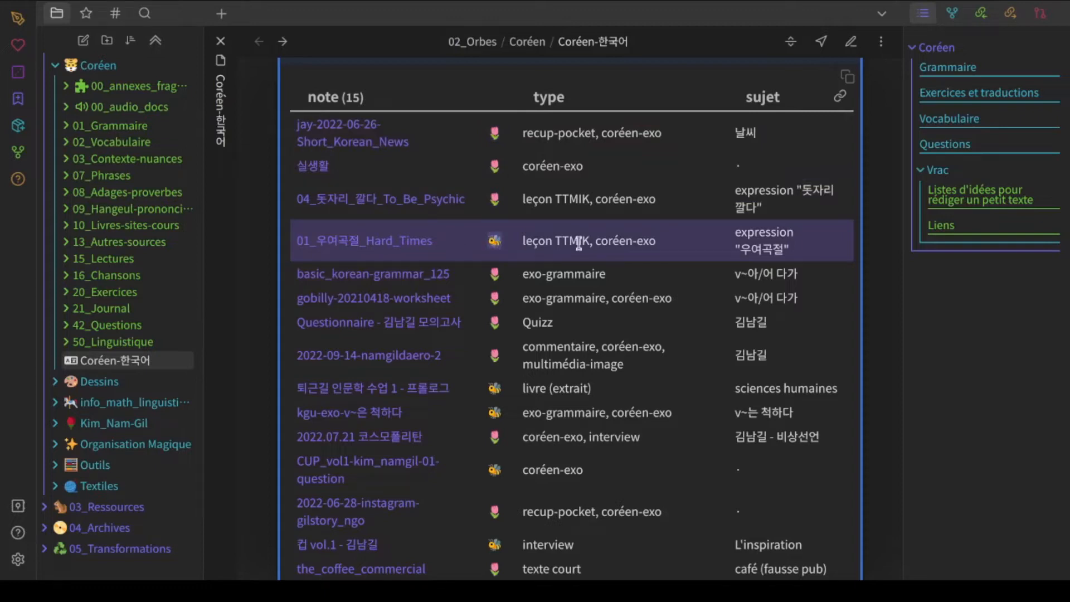
{"action": "scroll", "coordinate": [579, 243], "scroll_direction": "up", "scroll_amount": 3}
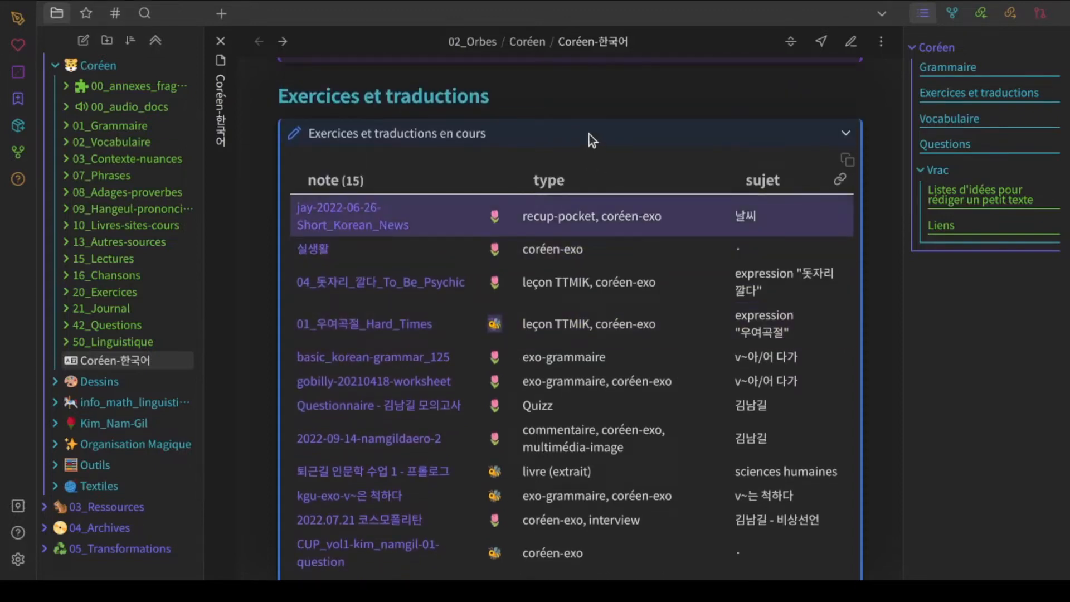
{"action": "left_click", "coordinate": [590, 135]}
{"action": "left_click", "coordinate": [584, 172]}
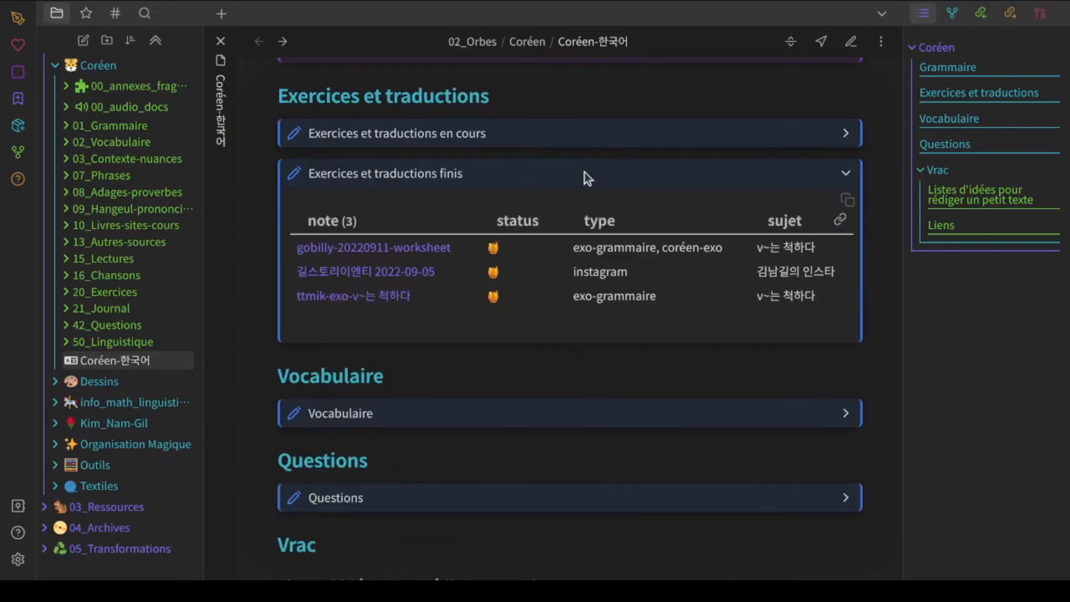
{"action": "left_click", "coordinate": [663, 178]}
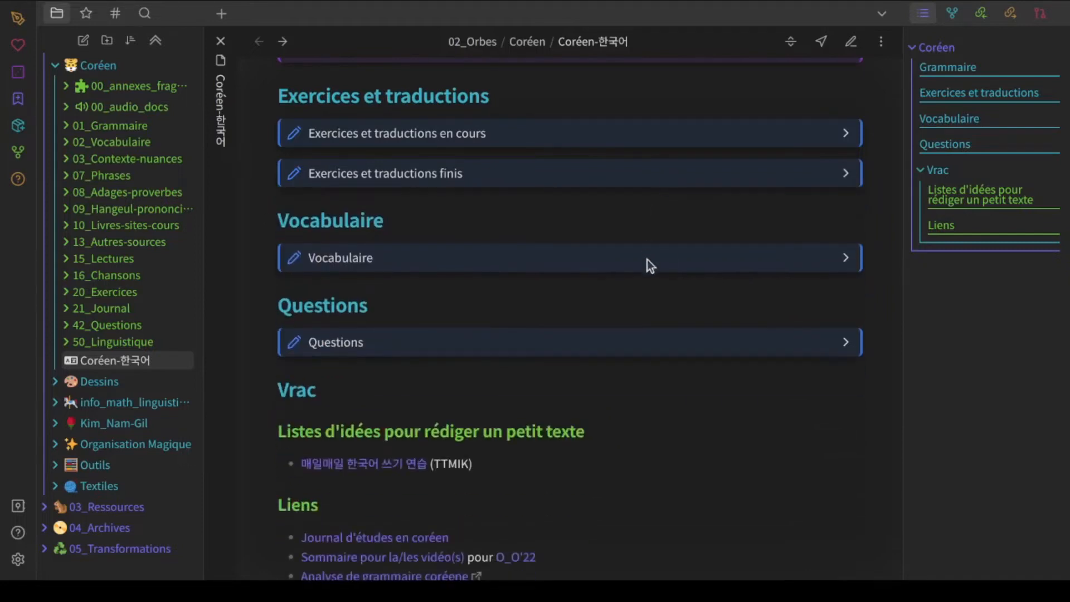
Step: Expand the Vocabulaire callout and examine the star ratings of the listed words
{"action": "left_click", "coordinate": [647, 259]}
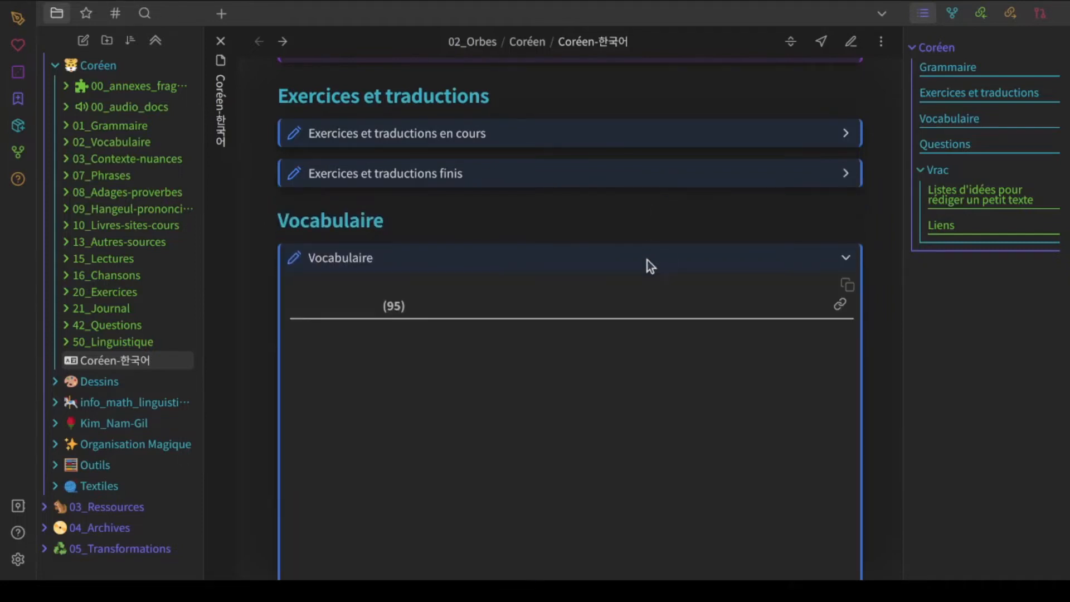
{"action": "scroll", "coordinate": [647, 259], "scroll_direction": "down", "scroll_amount": 2}
{"action": "scroll", "coordinate": [647, 260], "scroll_direction": "down", "scroll_amount": 6}
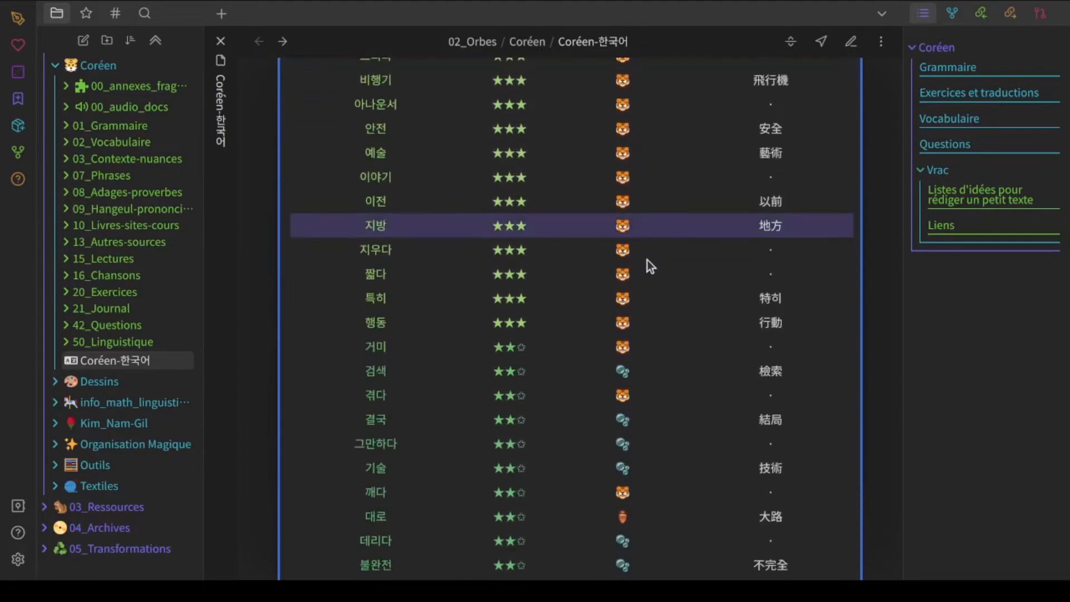
{"action": "scroll", "coordinate": [647, 260], "scroll_direction": "down", "scroll_amount": 4}
{"action": "scroll", "coordinate": [647, 260], "scroll_direction": "up", "scroll_amount": 8}
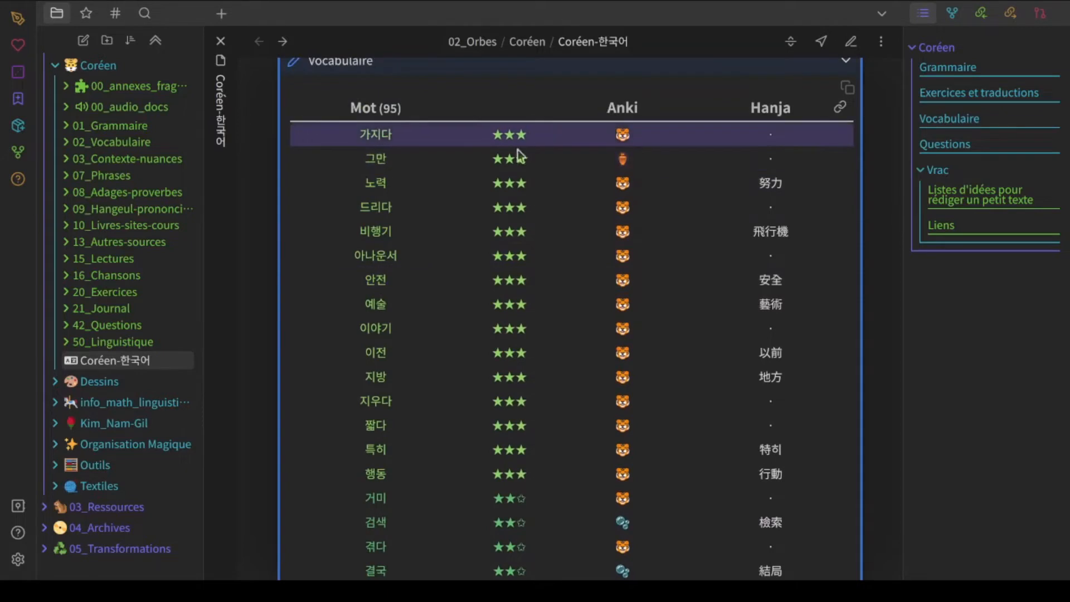
{"action": "scroll", "coordinate": [575, 356], "scroll_direction": "down", "scroll_amount": 6}
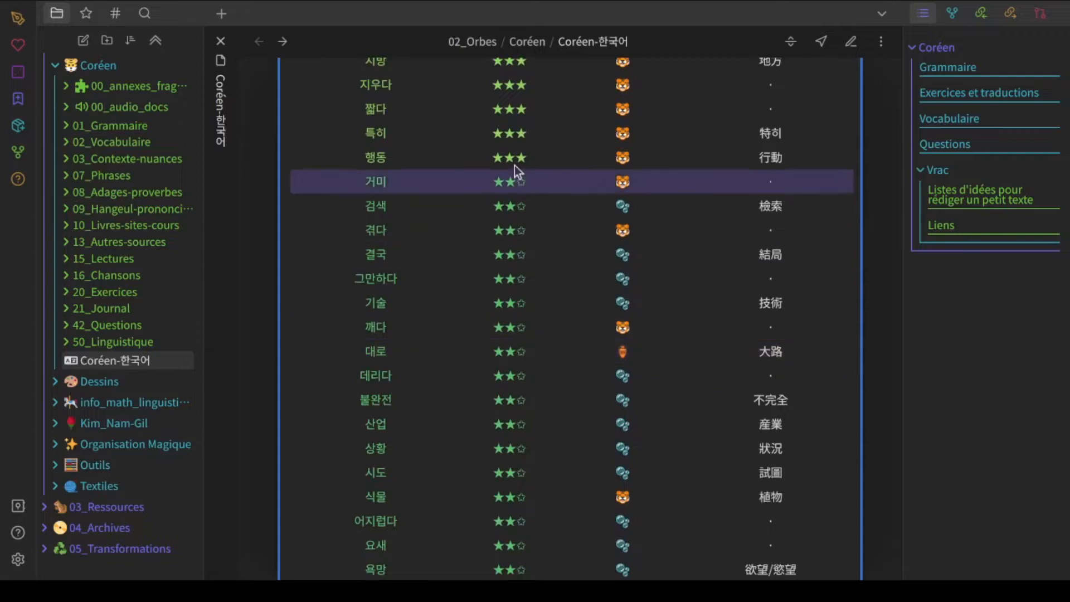
{"action": "scroll", "coordinate": [583, 306], "scroll_direction": "down", "scroll_amount": 15}
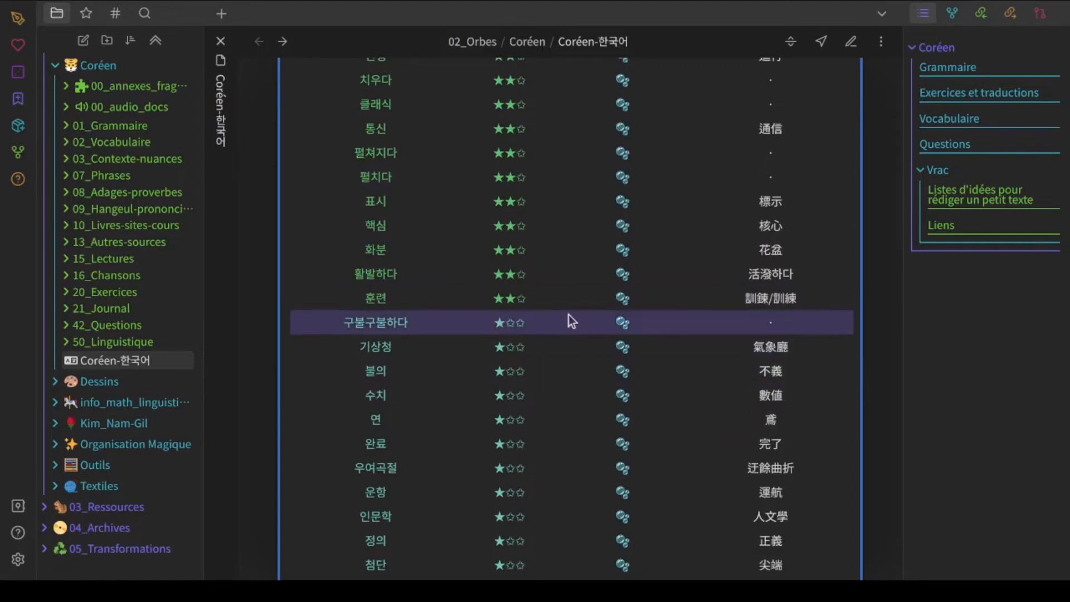
Step: Examine the Anki column of the Vocabulaire table from its first rows
{"action": "scroll", "coordinate": [569, 315], "scroll_direction": "up", "scroll_amount": 9}
{"action": "scroll", "coordinate": [568, 315], "scroll_direction": "up", "scroll_amount": 13}
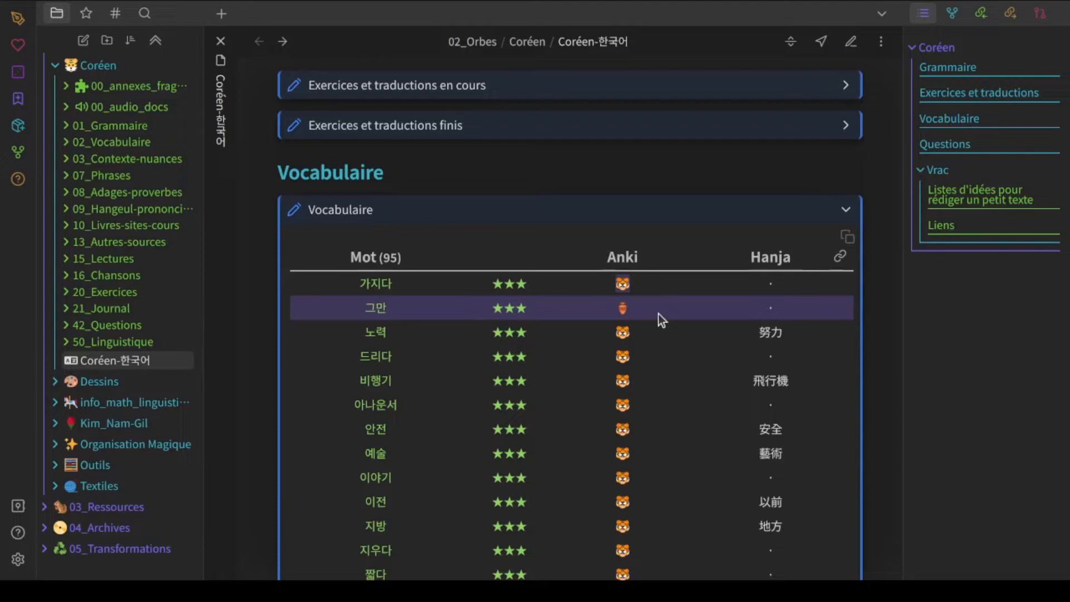
{"action": "scroll", "coordinate": [658, 314], "scroll_direction": "down", "scroll_amount": 3}
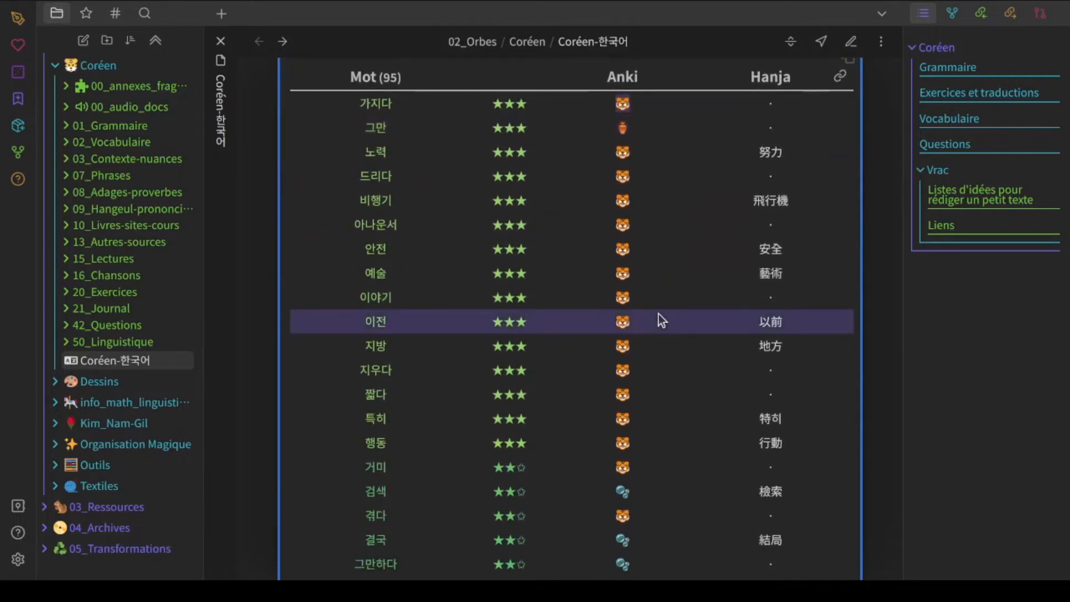
{"action": "scroll", "coordinate": [658, 320], "scroll_direction": "up", "scroll_amount": 2}
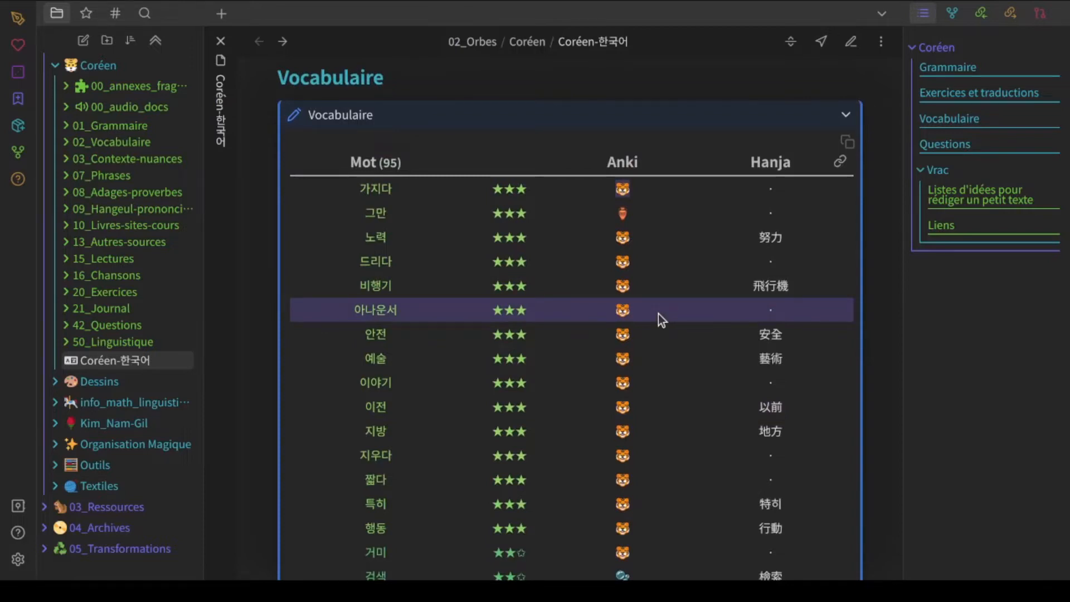
{"action": "scroll", "coordinate": [659, 317], "scroll_direction": "down", "scroll_amount": 4}
Step: Examine the Hanja column of the Vocabulaire table and highlight characters in the 대로 homonym entries to compare them
{"action": "scroll", "coordinate": [660, 318], "scroll_direction": "up", "scroll_amount": 5}
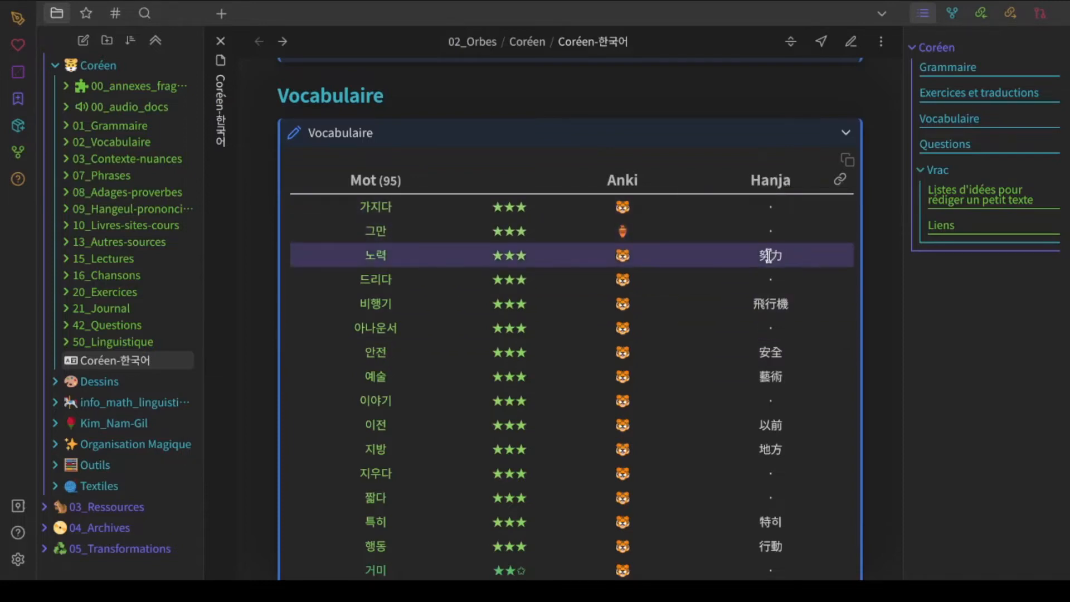
{"action": "scroll", "coordinate": [811, 269], "scroll_direction": "down", "scroll_amount": 7}
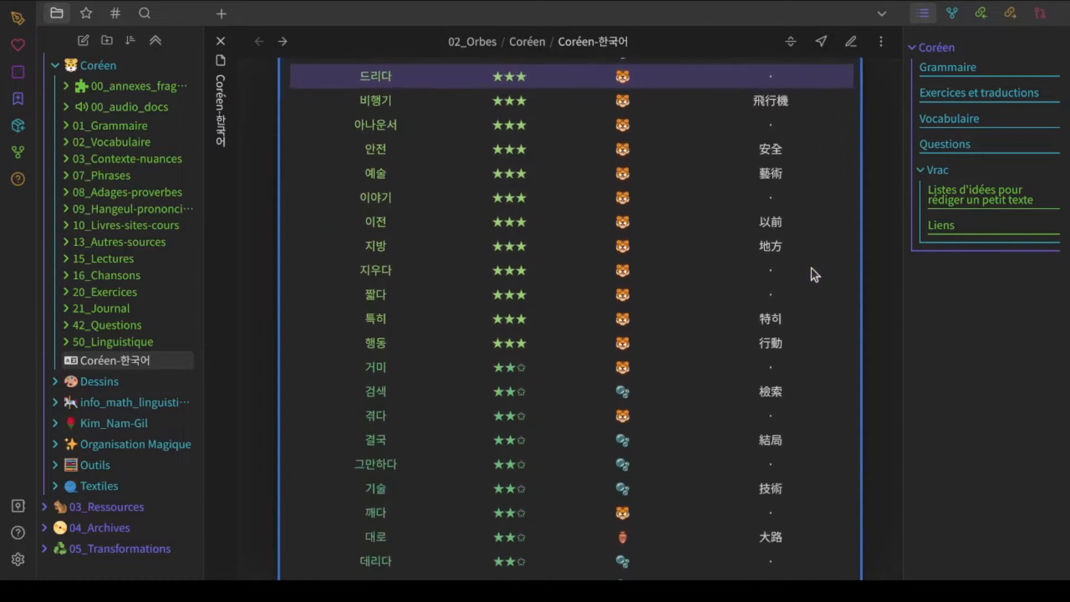
{"action": "scroll", "coordinate": [811, 269], "scroll_direction": "down", "scroll_amount": 7}
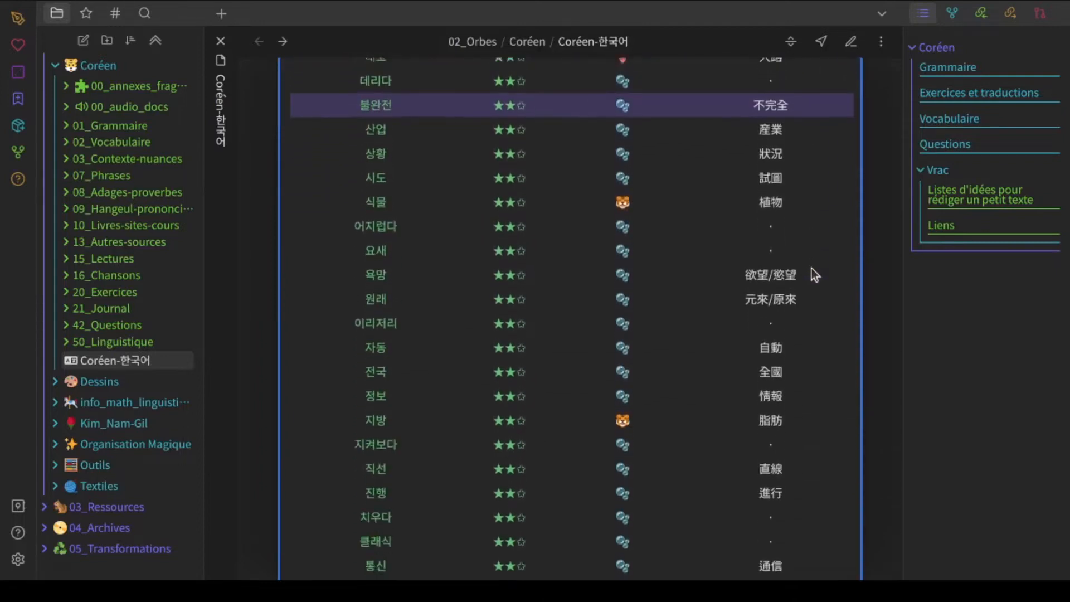
{"action": "scroll", "coordinate": [811, 269], "scroll_direction": "down", "scroll_amount": 8}
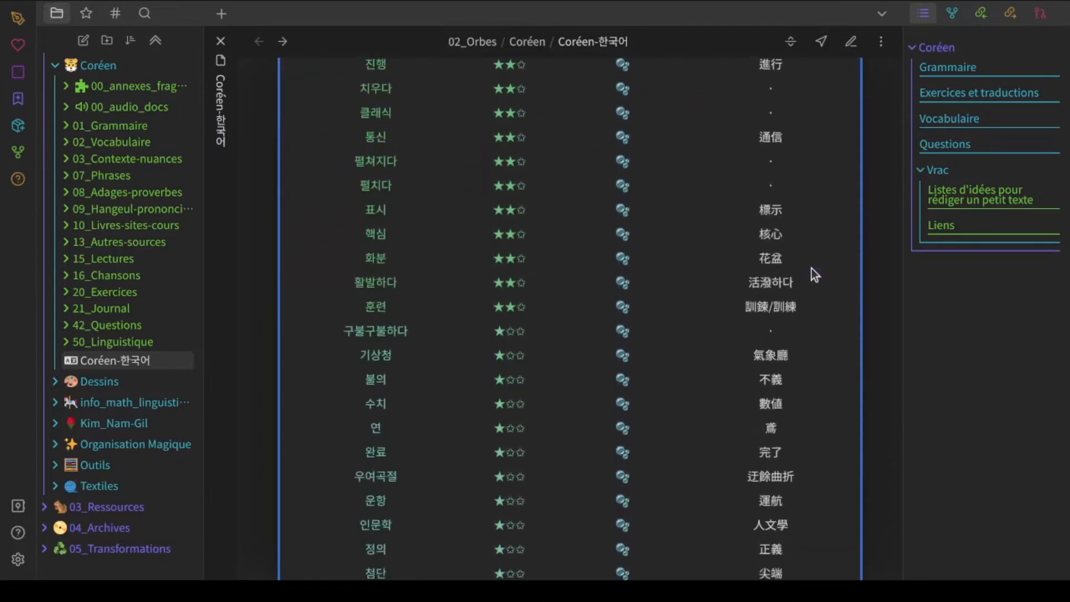
{"action": "scroll", "coordinate": [812, 269], "scroll_direction": "down", "scroll_amount": 6}
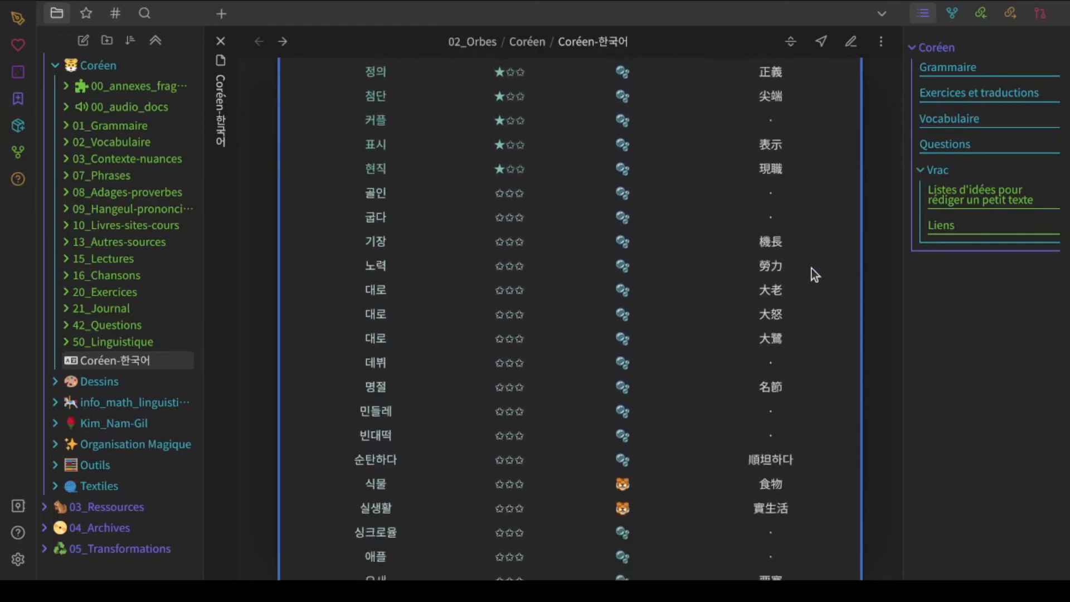
{"action": "scroll", "coordinate": [812, 269], "scroll_direction": "up", "scroll_amount": 1}
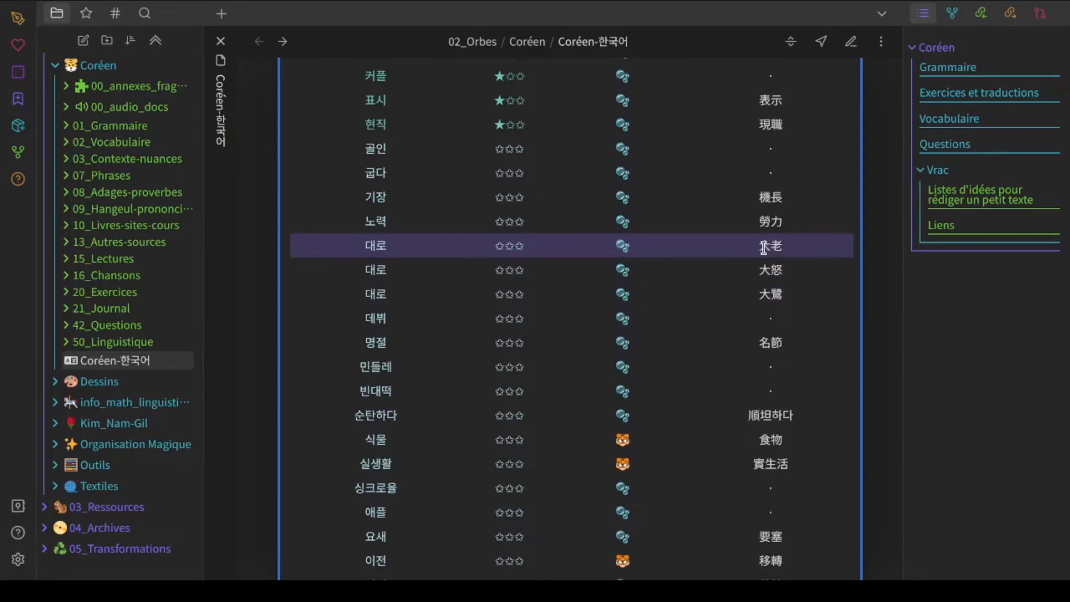
{"action": "left_click_drag", "start_coordinate": [760, 247], "coordinate": [770, 246]}
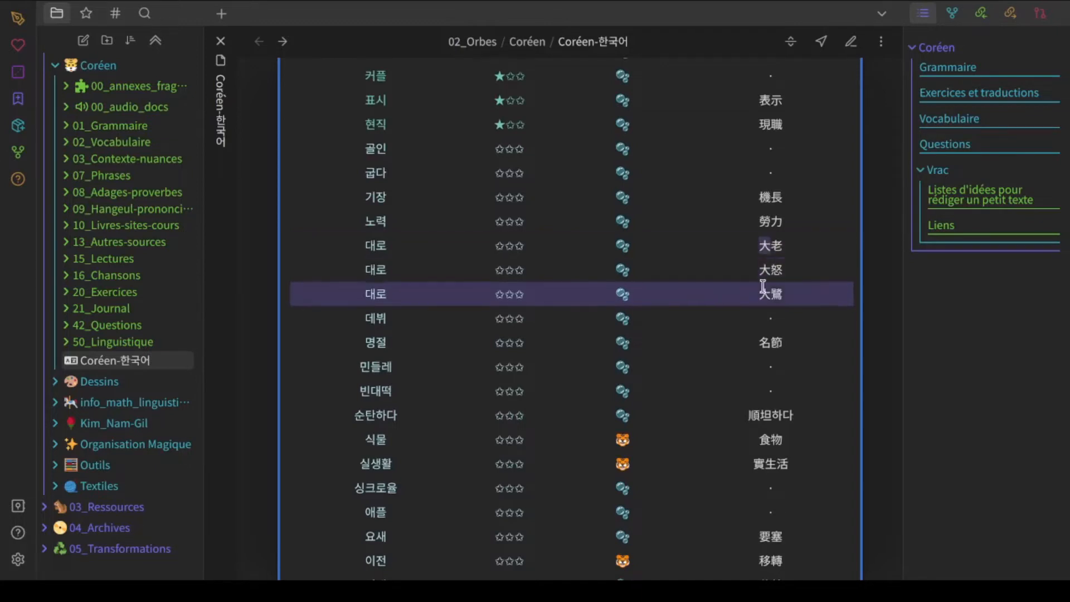
{"action": "left_click", "coordinate": [770, 302]}
{"action": "scroll", "coordinate": [808, 296], "scroll_direction": "up", "scroll_amount": 5}
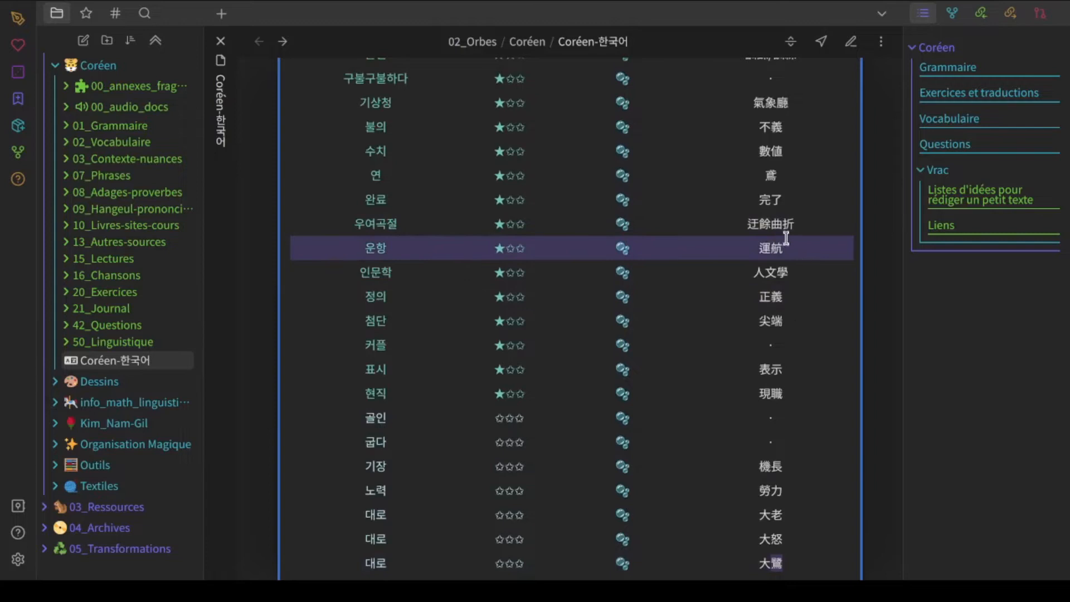
{"action": "scroll", "coordinate": [804, 249], "scroll_direction": "up", "scroll_amount": 10}
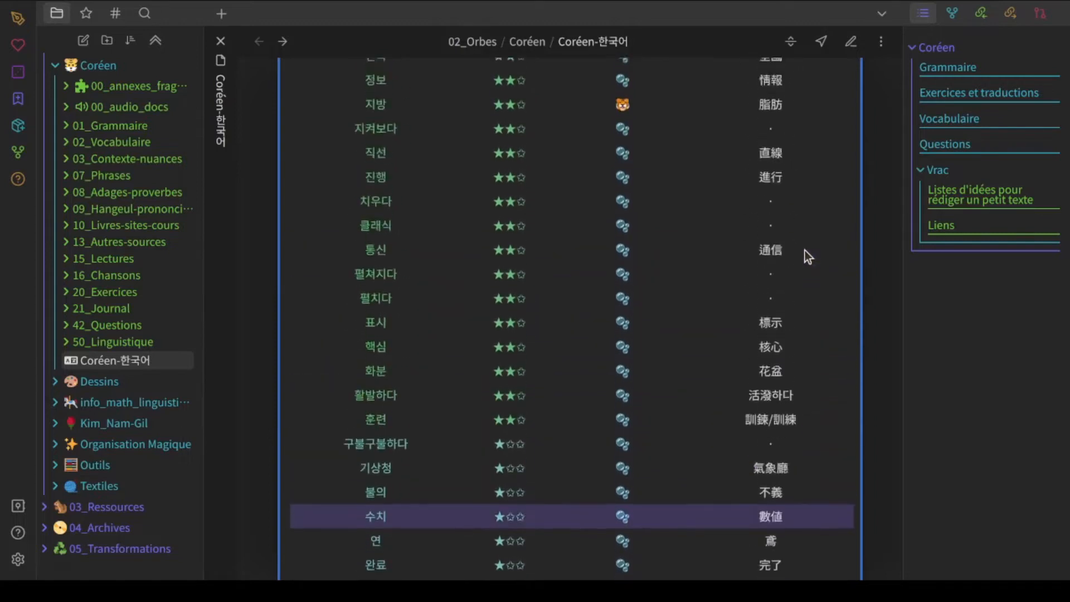
{"action": "scroll", "coordinate": [804, 249], "scroll_direction": "up", "scroll_amount": 15}
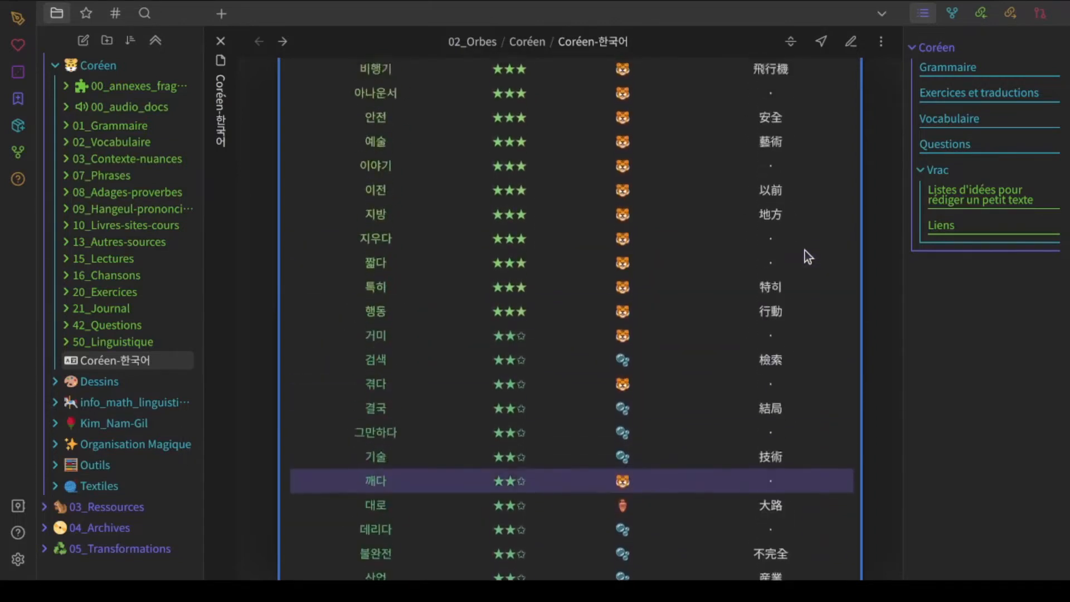
{"action": "scroll", "coordinate": [805, 250], "scroll_direction": "up", "scroll_amount": 4}
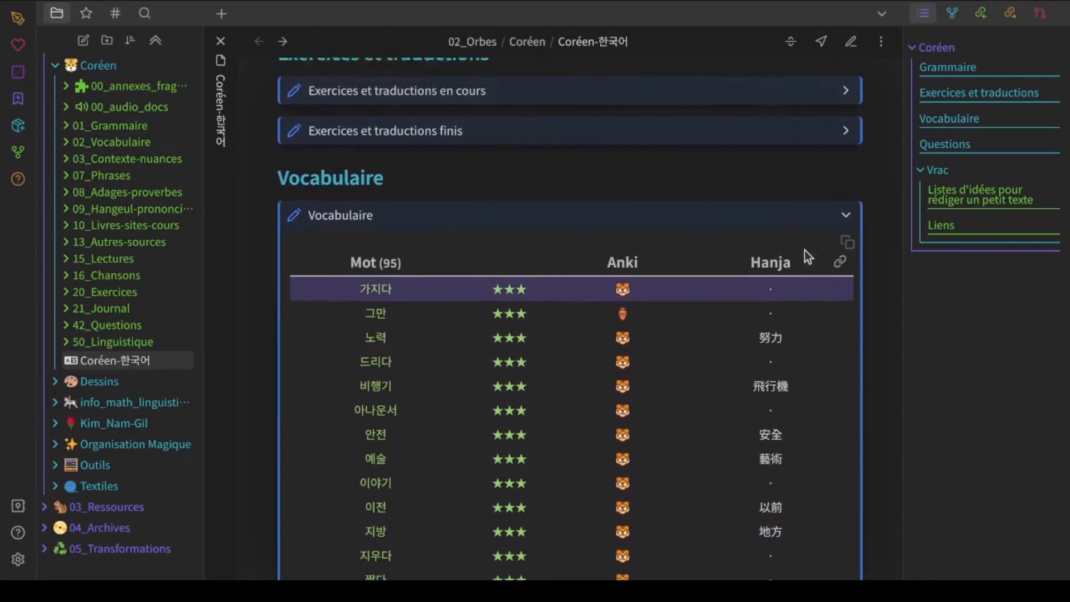
Step: Collapse the Vocabulaire callout and open the jay-2022-06-26-Short_Korean_News note from the Exercices et traductions en cours table
{"action": "left_click", "coordinate": [754, 223]}
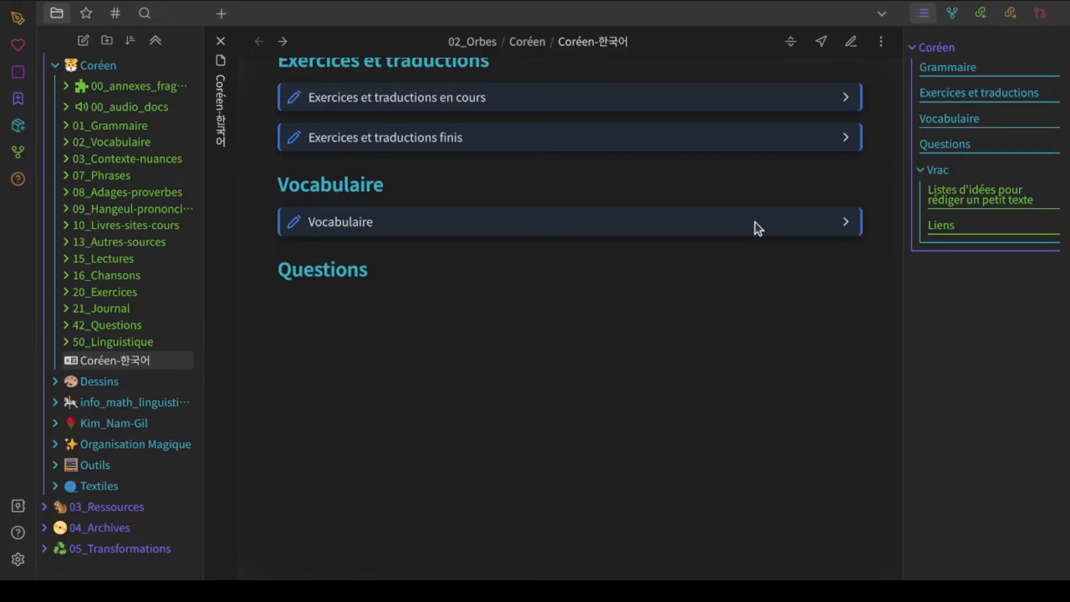
{"action": "scroll", "coordinate": [755, 223], "scroll_direction": "up", "scroll_amount": 5}
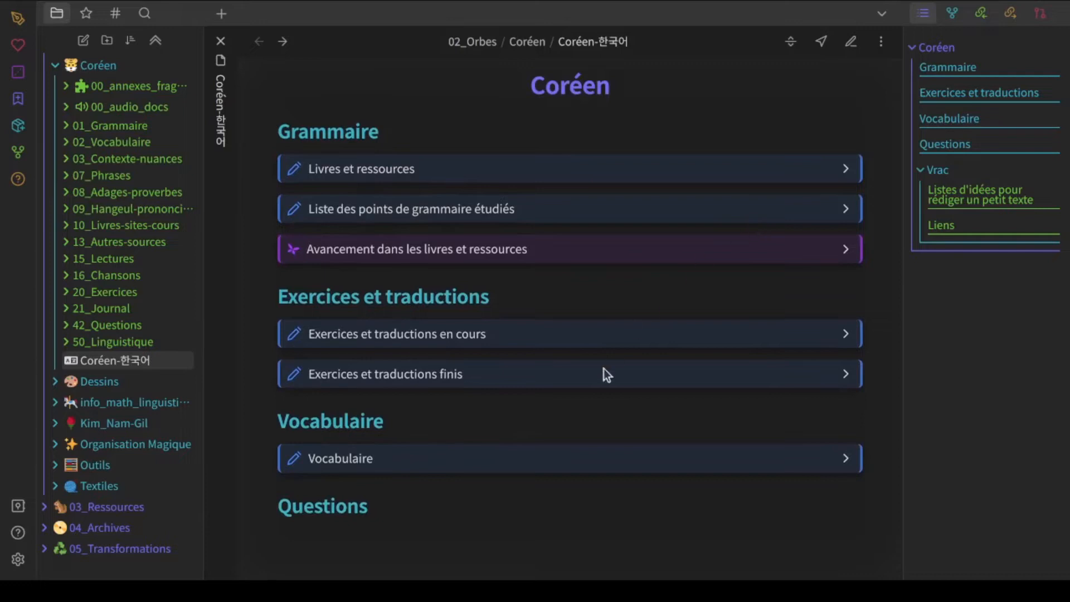
{"action": "left_click", "coordinate": [603, 369]}
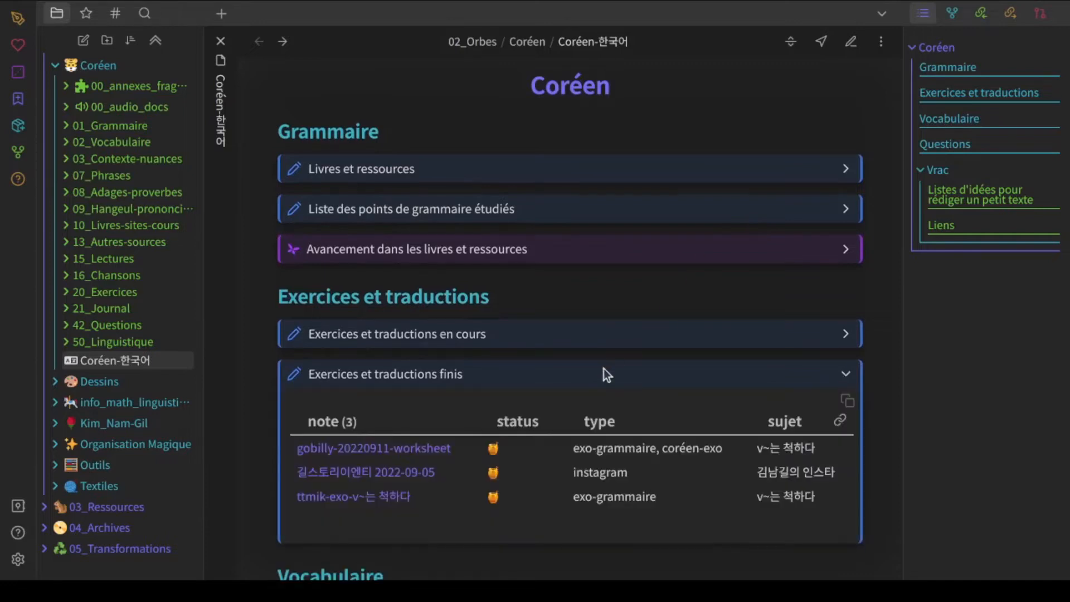
{"action": "left_click", "coordinate": [589, 342]}
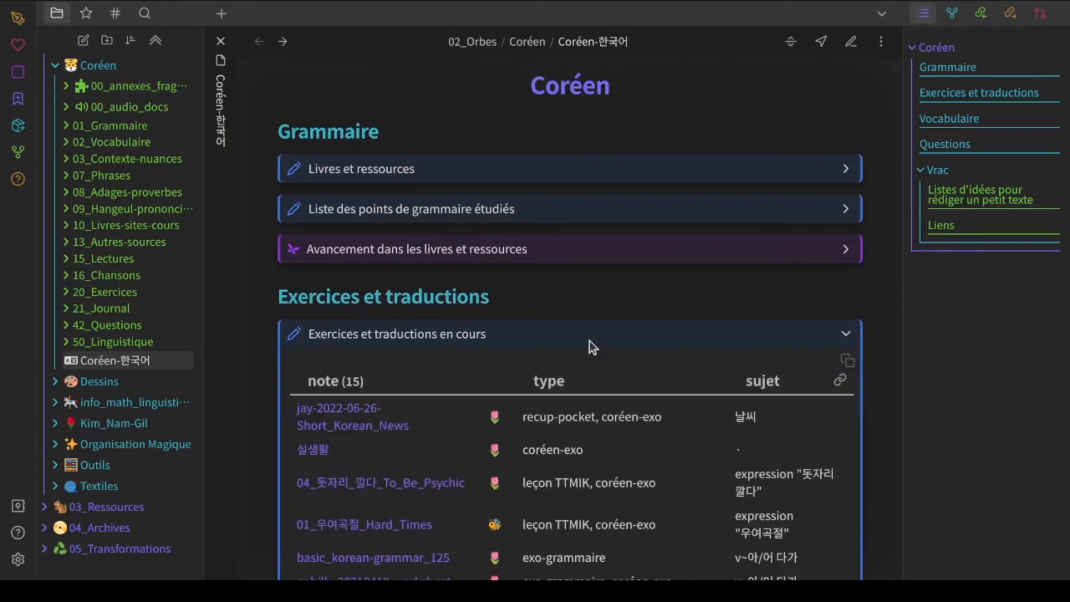
{"action": "scroll", "coordinate": [589, 341], "scroll_direction": "down", "scroll_amount": 3}
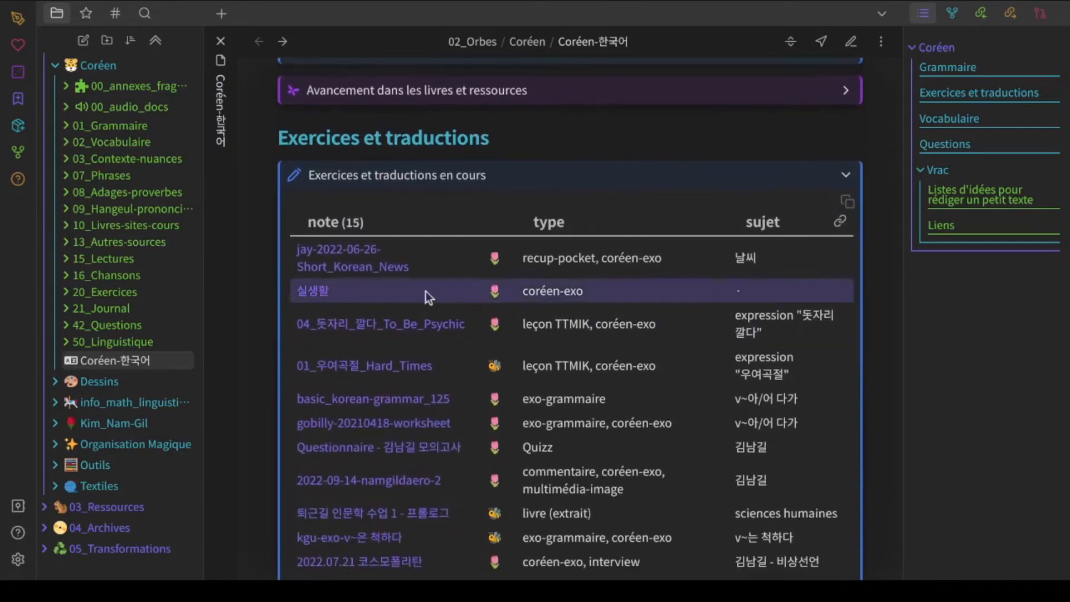
{"action": "left_click", "coordinate": [357, 268]}
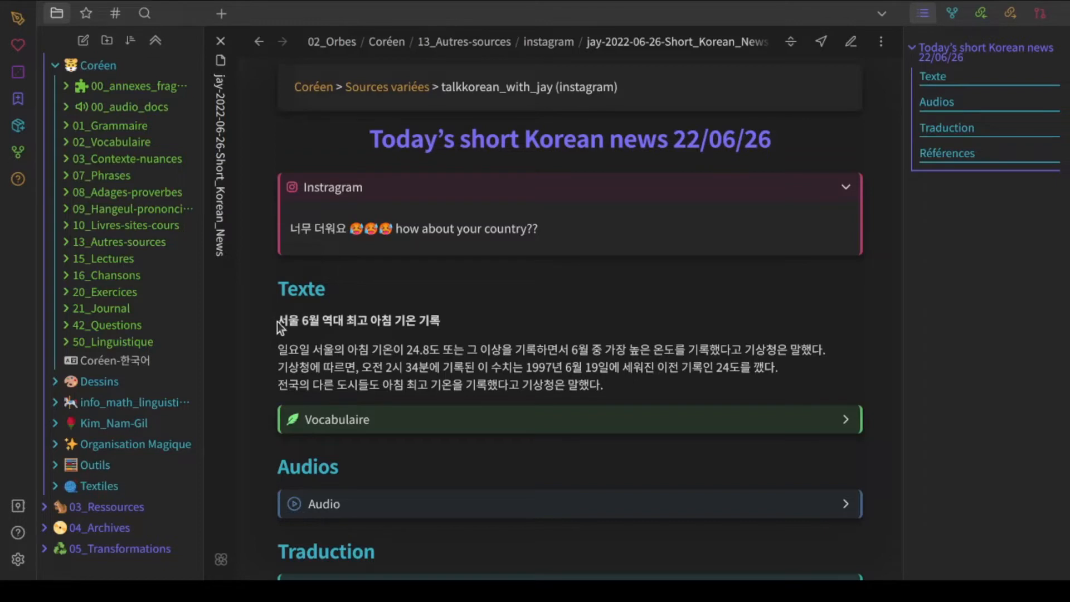
Step: Highlight the Korean headline and paragraph under Texte and expand the Vocabulaire callout to view its word list
{"action": "left_click_drag", "start_coordinate": [277, 323], "coordinate": [617, 391]}
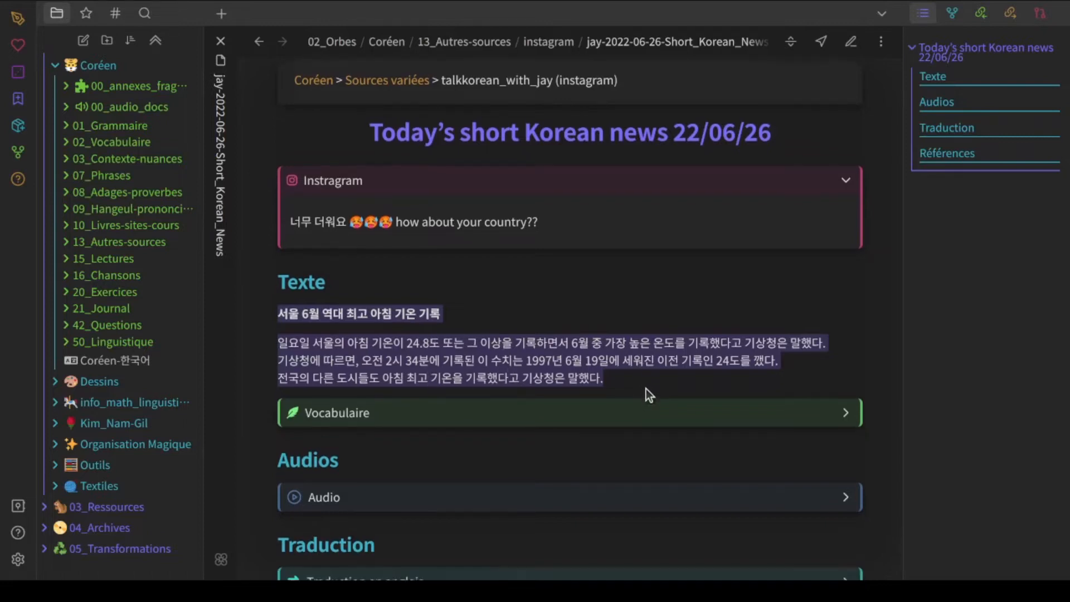
{"action": "scroll", "coordinate": [647, 389], "scroll_direction": "down", "scroll_amount": 1}
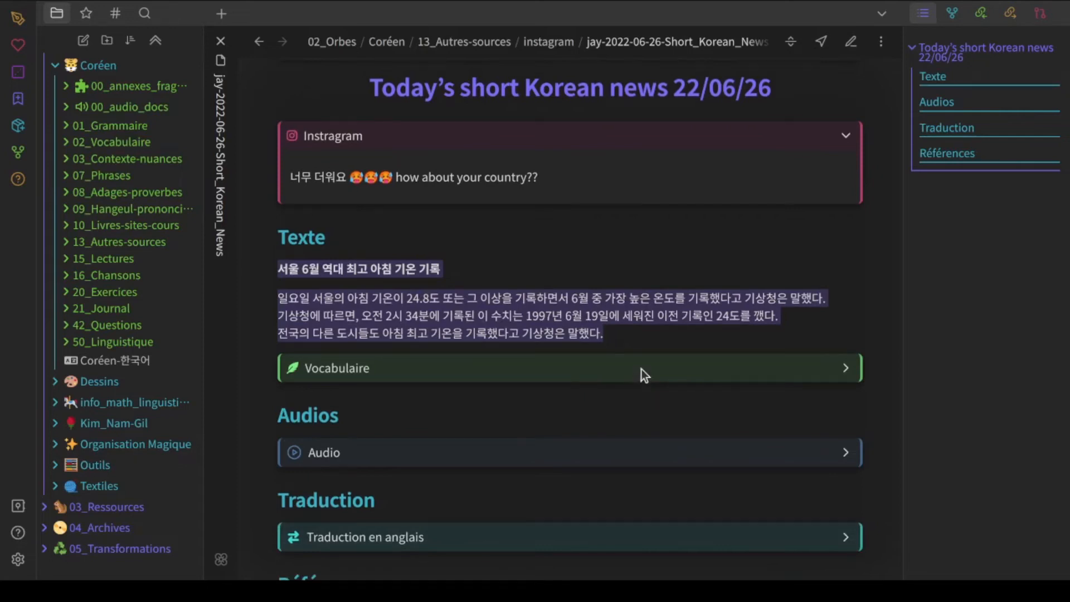
{"action": "left_click", "coordinate": [641, 368]}
{"action": "scroll", "coordinate": [640, 369], "scroll_direction": "down", "scroll_amount": 5}
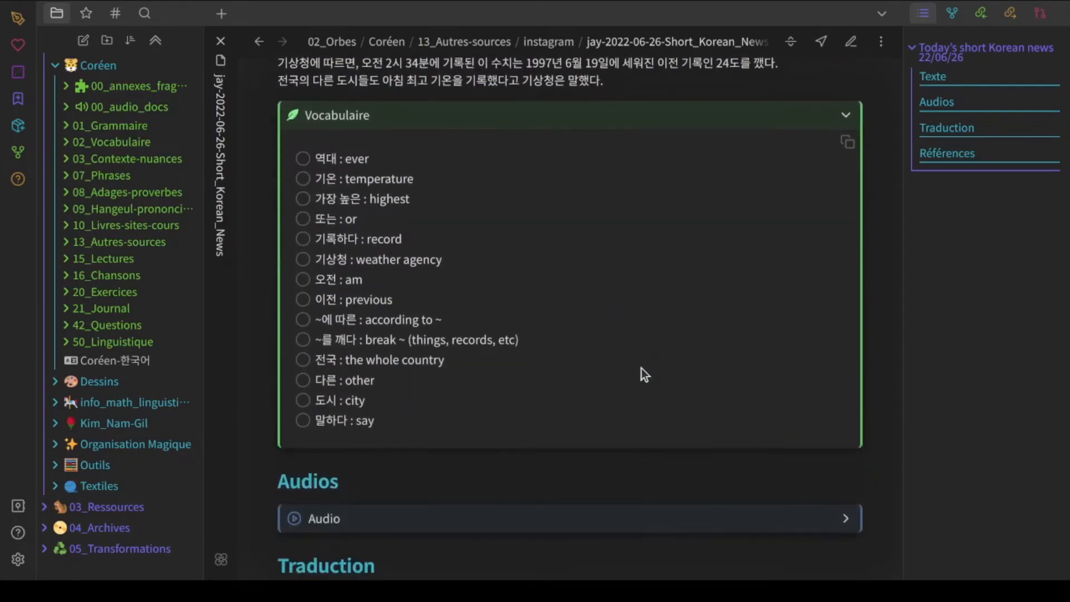
Step: Expand the Audio callout under Audios, view its embedded recordings and collapse it again
{"action": "scroll", "coordinate": [641, 369], "scroll_direction": "down", "scroll_amount": 2}
{"action": "left_click", "coordinate": [641, 369]}
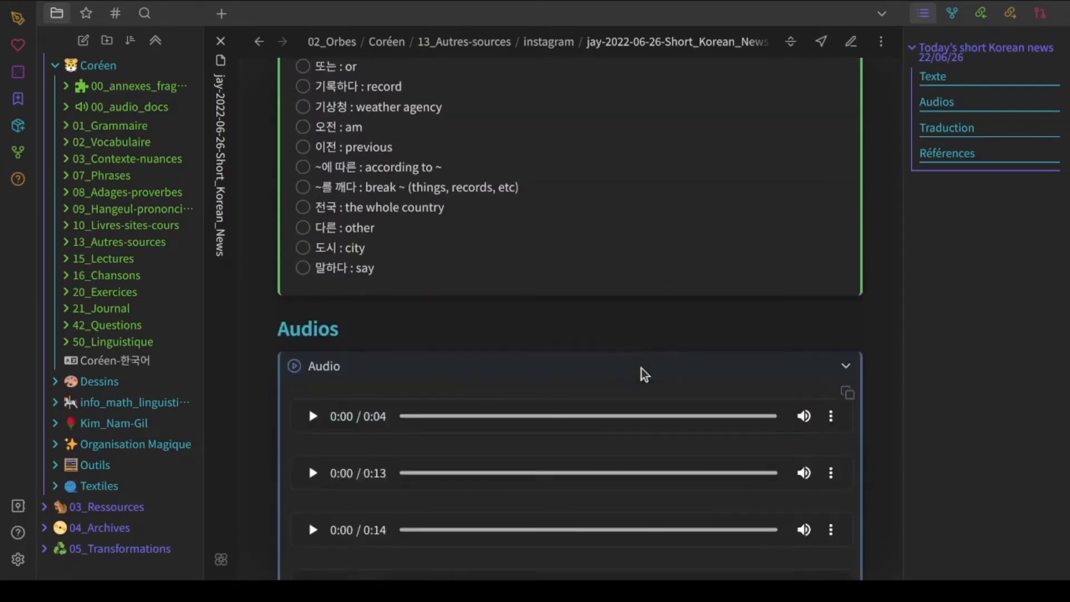
{"action": "scroll", "coordinate": [641, 368], "scroll_direction": "down", "scroll_amount": 3}
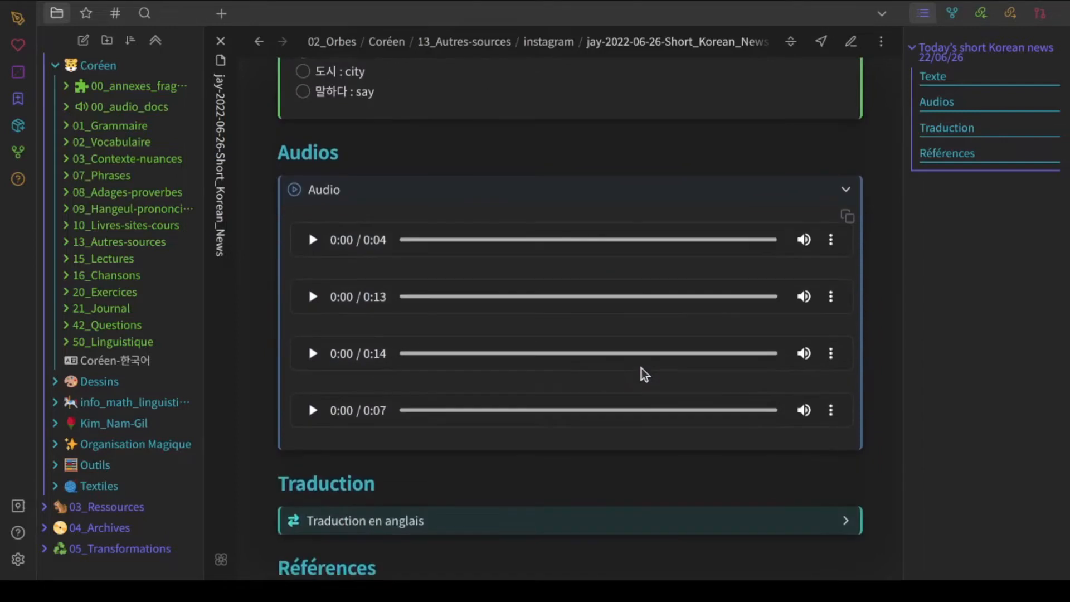
{"action": "left_click", "coordinate": [638, 200]}
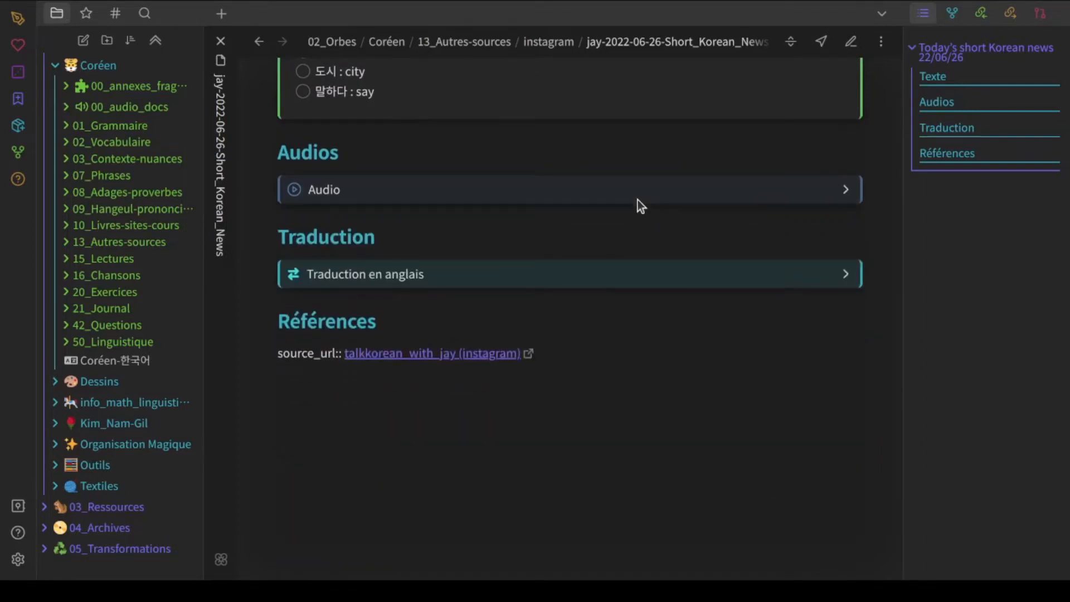
Step: View the text in the Traduction en anglais callout, and collapse both that callout and the Vocabulaire callout
{"action": "left_click", "coordinate": [633, 277]}
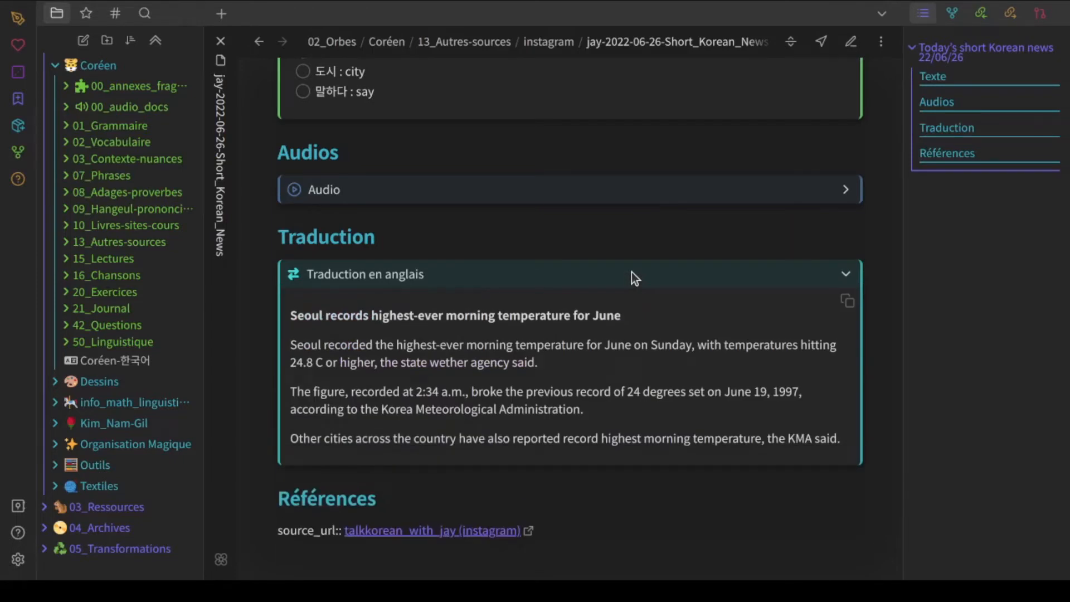
{"action": "left_click", "coordinate": [631, 272]}
{"action": "scroll", "coordinate": [631, 272], "scroll_direction": "up", "scroll_amount": 5}
{"action": "scroll", "coordinate": [631, 272], "scroll_direction": "up", "scroll_amount": 2}
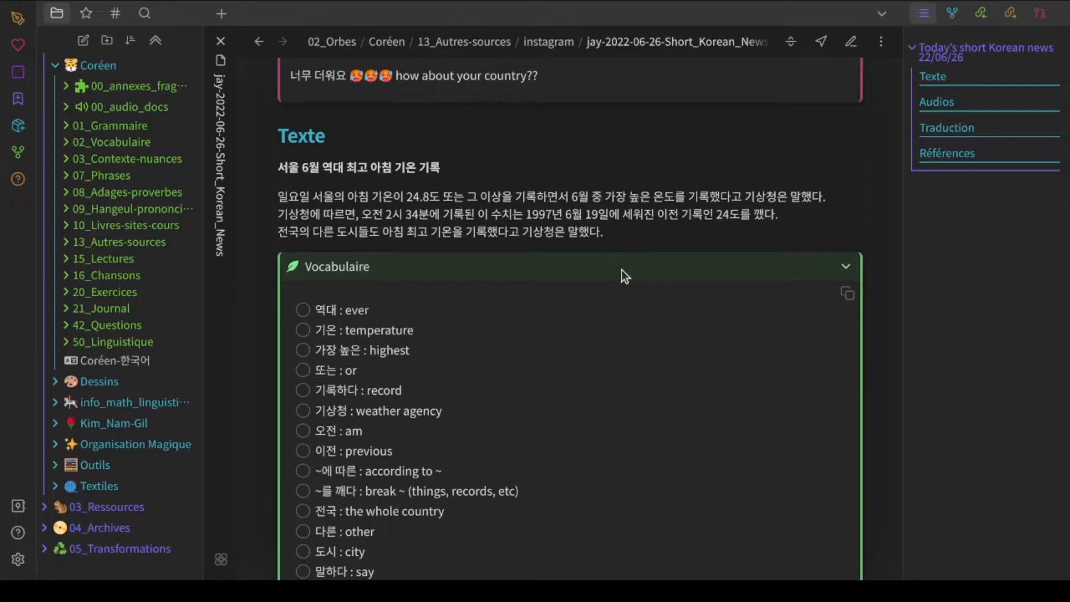
{"action": "left_click", "coordinate": [621, 270]}
{"action": "scroll", "coordinate": [680, 219], "scroll_direction": "up", "scroll_amount": 3}
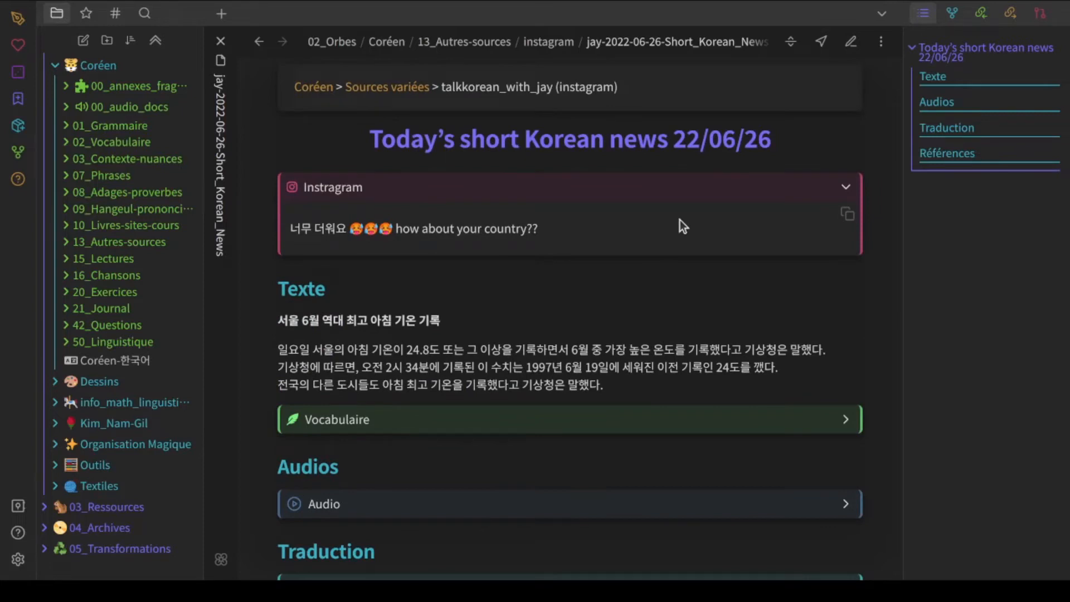
{"action": "scroll", "coordinate": [679, 219], "scroll_direction": "down", "scroll_amount": 4}
{"action": "scroll", "coordinate": [680, 219], "scroll_direction": "up", "scroll_amount": 4}
{"action": "scroll", "coordinate": [680, 220], "scroll_direction": "down", "scroll_amount": 4}
{"action": "scroll", "coordinate": [680, 219], "scroll_direction": "up", "scroll_amount": 4}
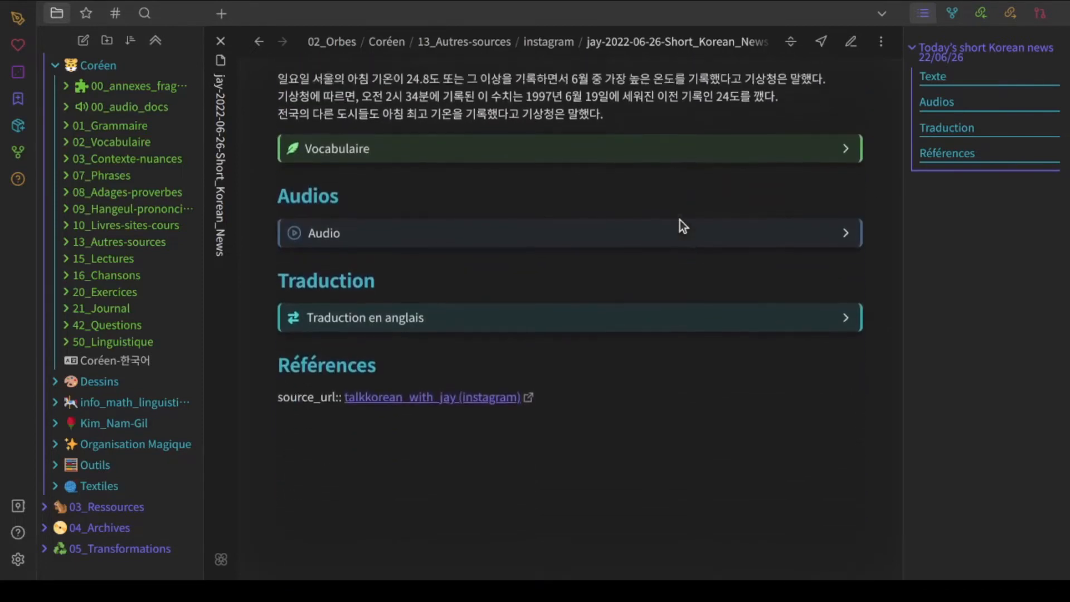
{"action": "scroll", "coordinate": [679, 220], "scroll_direction": "down", "scroll_amount": 3}
{"action": "scroll", "coordinate": [679, 220], "scroll_direction": "up", "scroll_amount": 3}
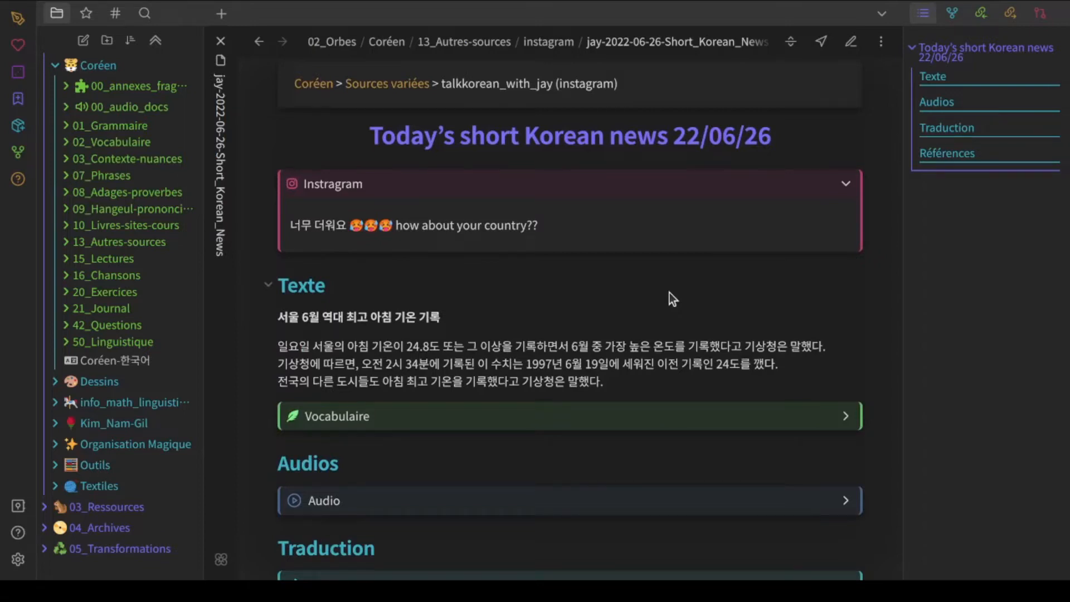
Step: Open the note's source in a linked pane and move it into the stacked tabs beside the reading view
{"action": "left_click", "coordinate": [850, 41], "text": "ctrl"}
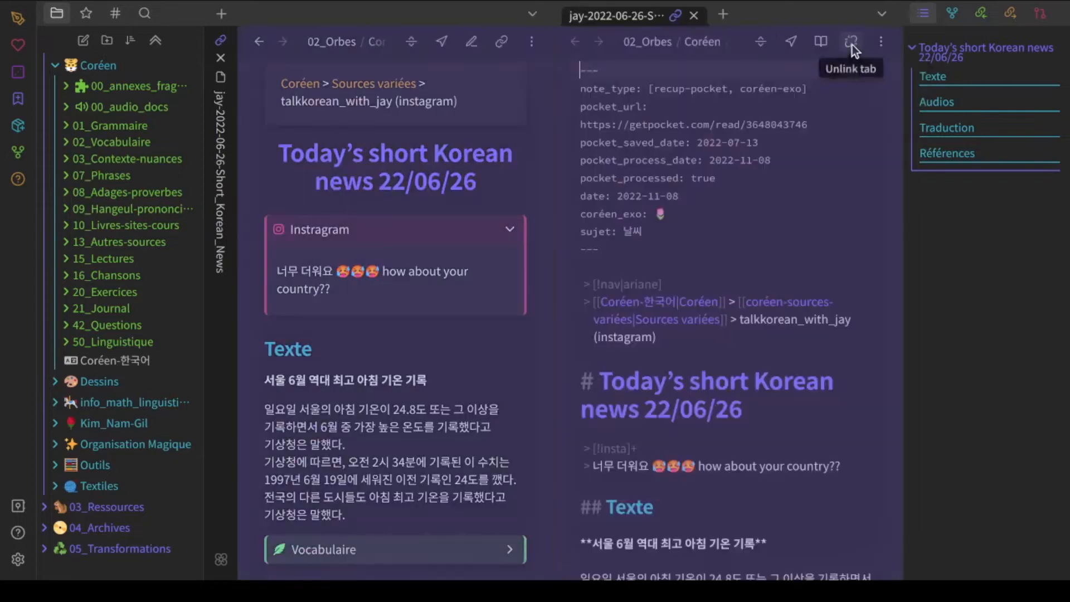
{"action": "left_click_drag", "start_coordinate": [633, 15], "coordinate": [467, 113]}
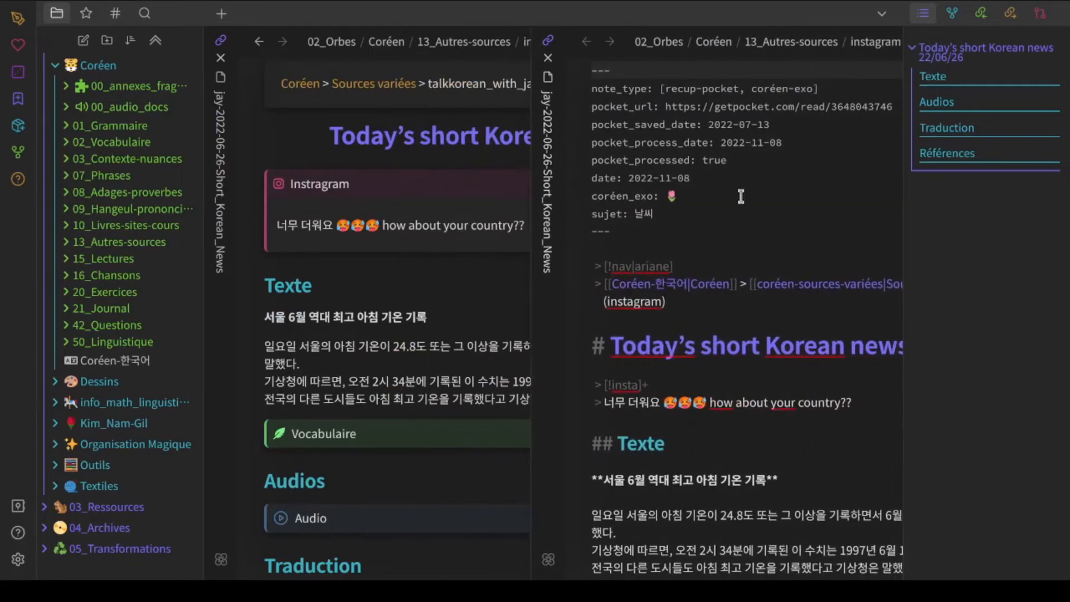
{"action": "scroll", "coordinate": [705, 169], "scroll_direction": "left", "scroll_amount": 4}
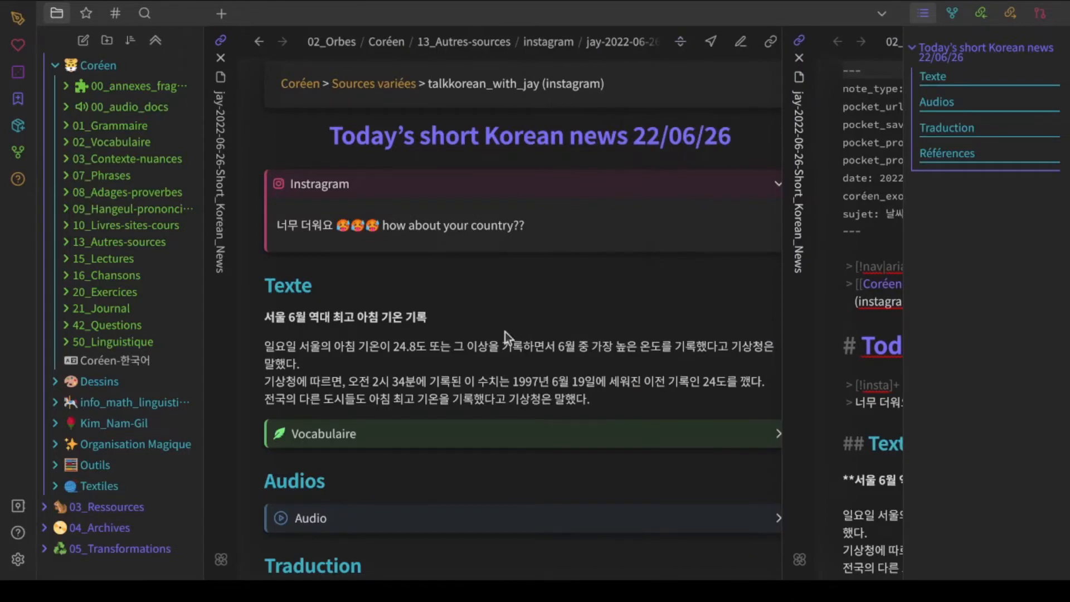
Step: Hide both sidebars and expand the Vocabulaire callout in the note's reading view
{"action": "key", "text": "ctrl+alt+Left"}
{"action": "key", "text": "ctrl+alt+Right"}
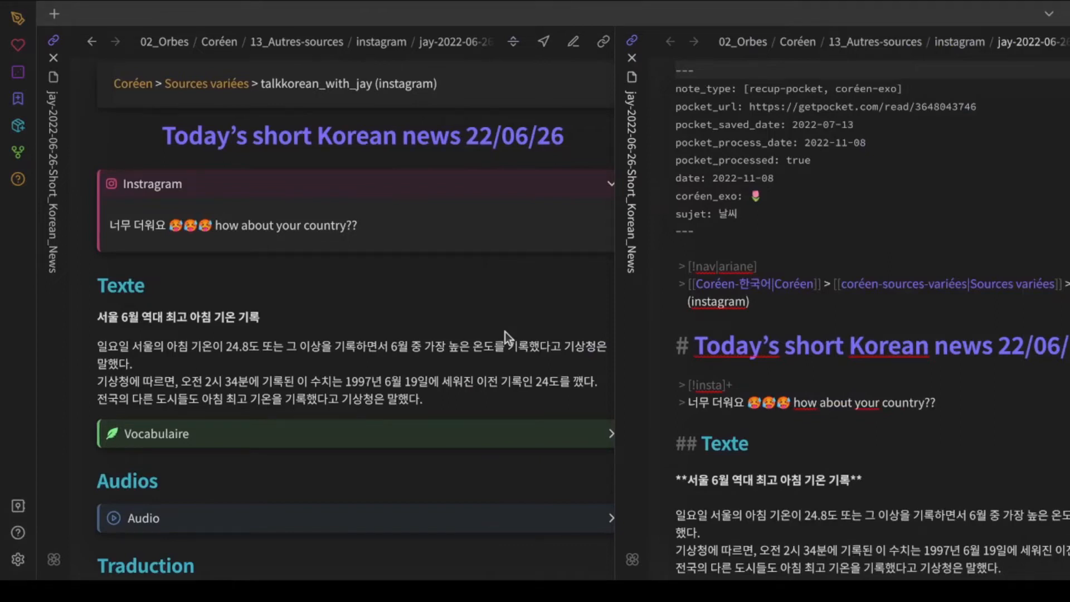
{"action": "left_click", "coordinate": [466, 426]}
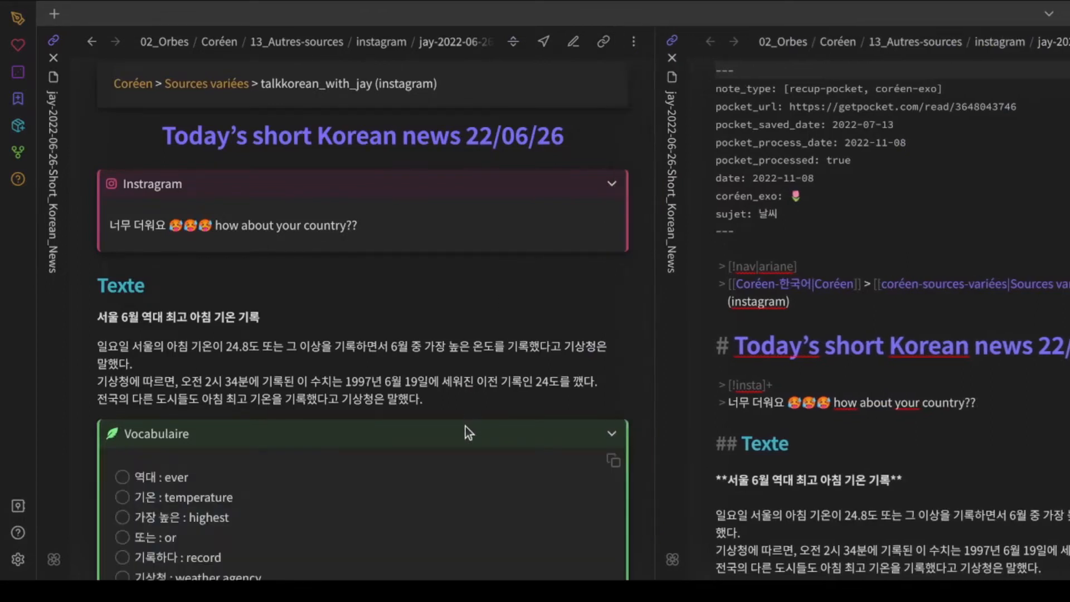
{"action": "scroll", "coordinate": [503, 364], "scroll_direction": "down", "scroll_amount": 3}
{"action": "scroll", "coordinate": [503, 363], "scroll_direction": "down", "scroll_amount": 1}
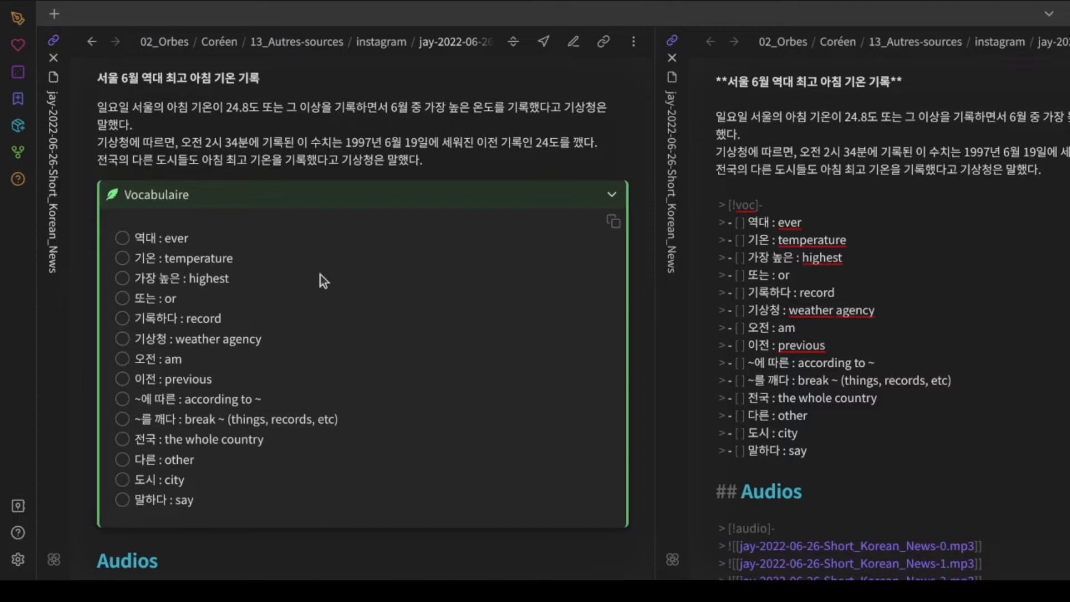
Step: Check off the vocabulary entries 기온, 가장 높은, 또는, 오전, 다른, 도시 and 말하다 in the reading view
{"action": "left_click", "coordinate": [122, 261]}
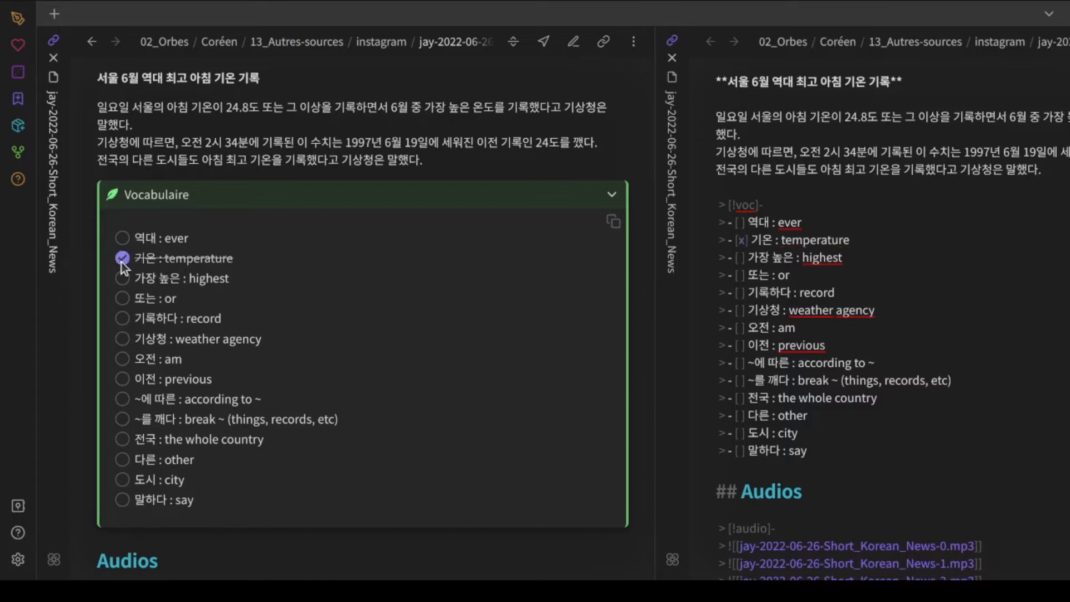
{"action": "left_click", "coordinate": [121, 277]}
{"action": "left_click", "coordinate": [122, 299]}
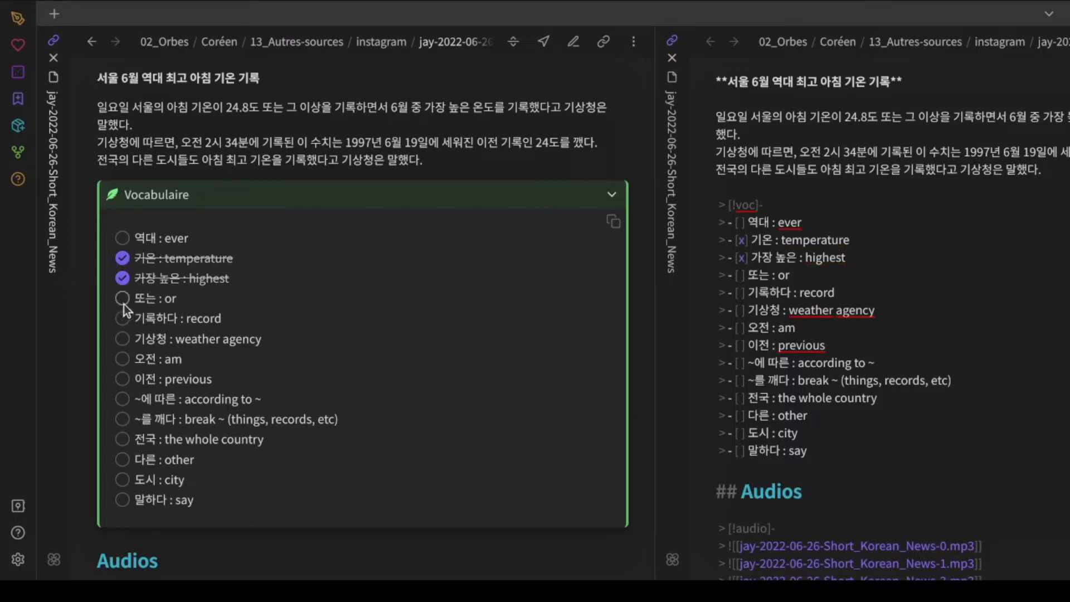
{"action": "left_click", "coordinate": [122, 359]}
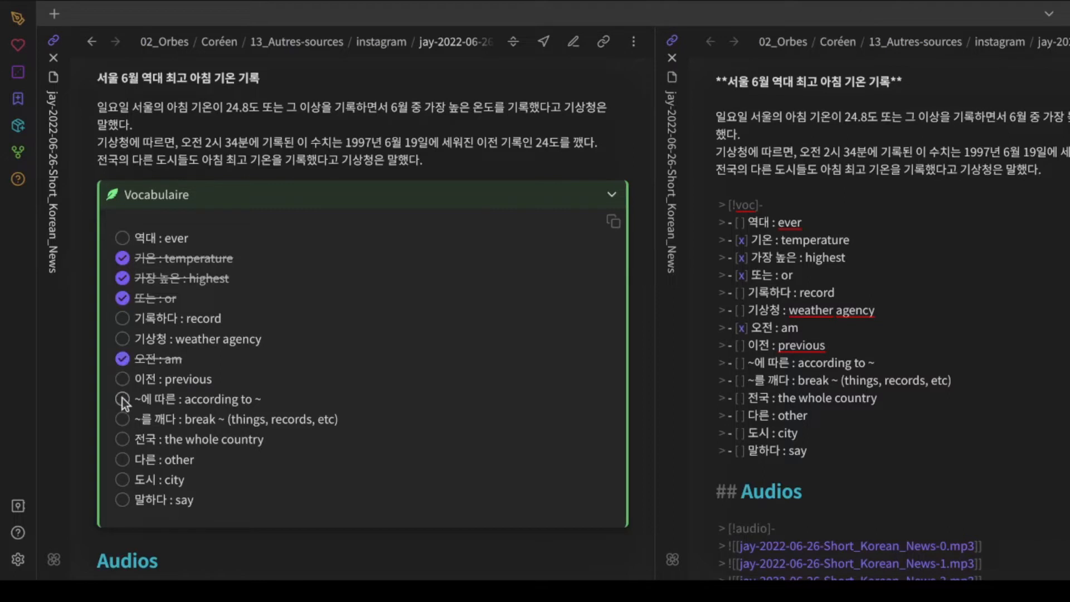
{"action": "left_click", "coordinate": [122, 459]}
{"action": "left_click", "coordinate": [122, 480]}
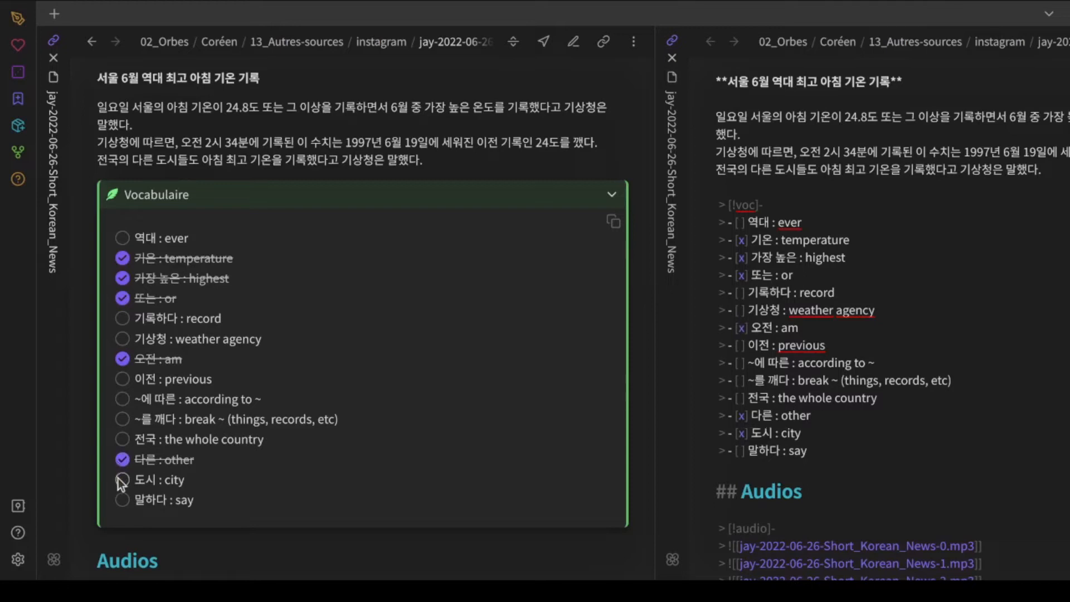
{"action": "left_click", "coordinate": [122, 500]}
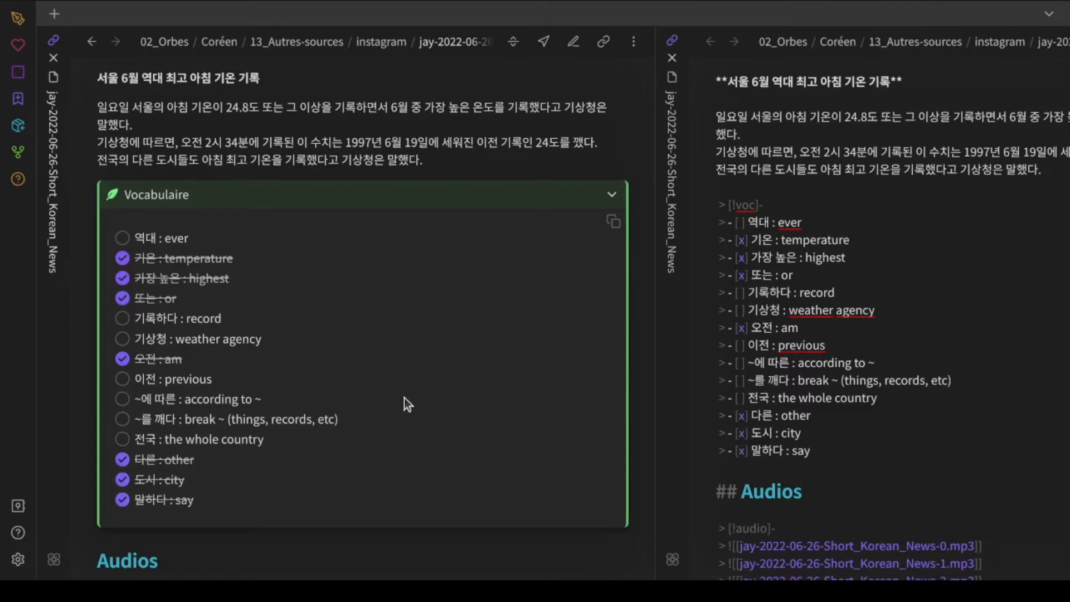
Step: Select 역대 in the bold headline of the source view and create a linked vocabulary card for it with a three-star rating
{"action": "scroll", "coordinate": [481, 343], "scroll_direction": "up", "scroll_amount": 3}
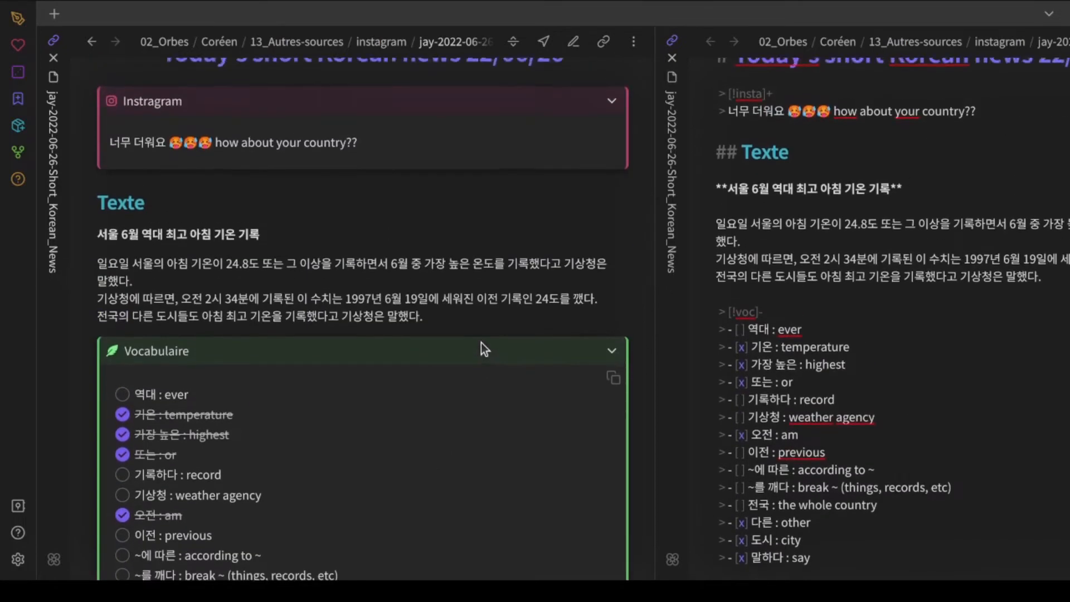
{"action": "scroll", "coordinate": [480, 342], "scroll_direction": "down", "scroll_amount": 1}
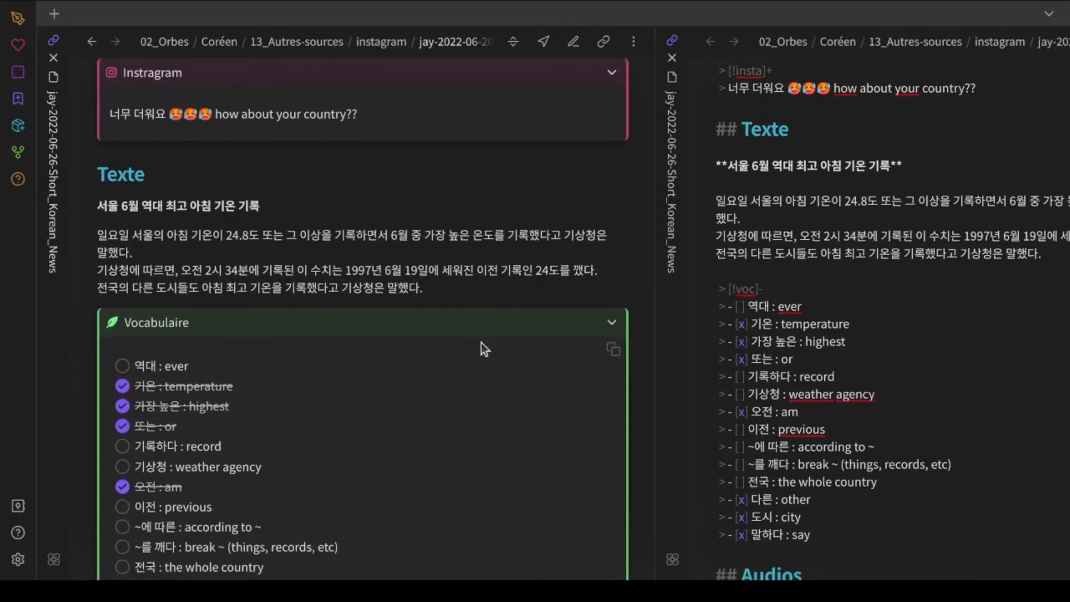
{"action": "scroll", "coordinate": [514, 293], "scroll_direction": "right", "scroll_amount": 3}
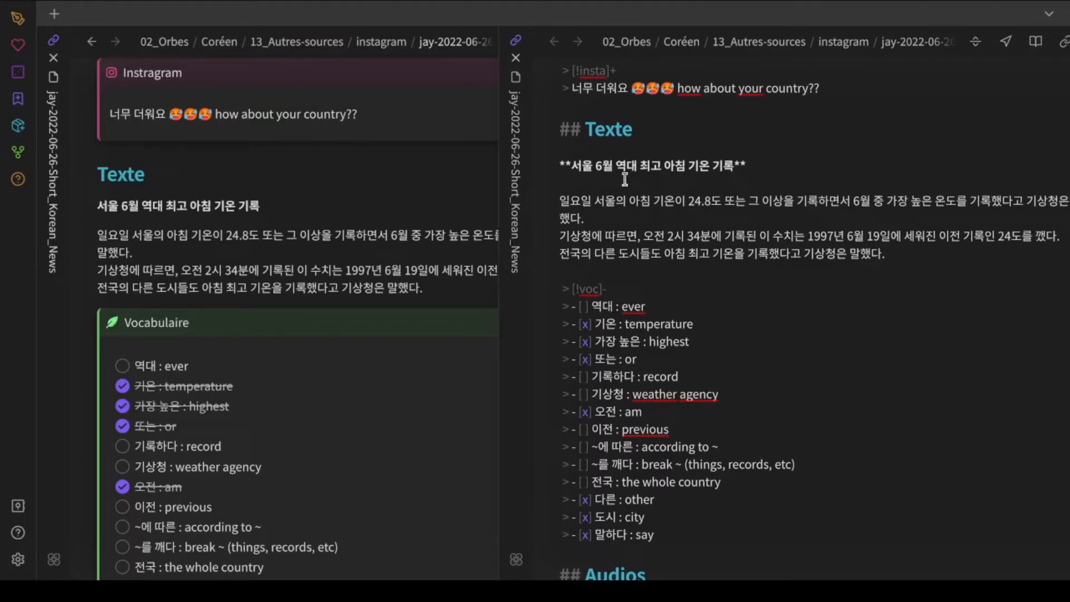
{"action": "left_click_drag", "start_coordinate": [619, 167], "coordinate": [587, 165]}
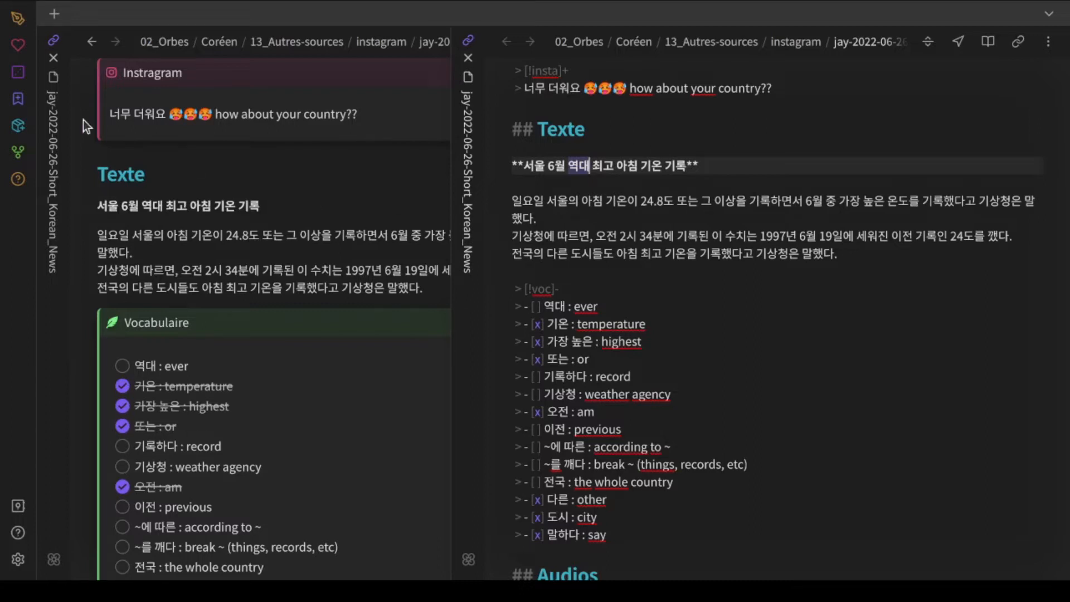
{"action": "left_click", "coordinate": [18, 101]}
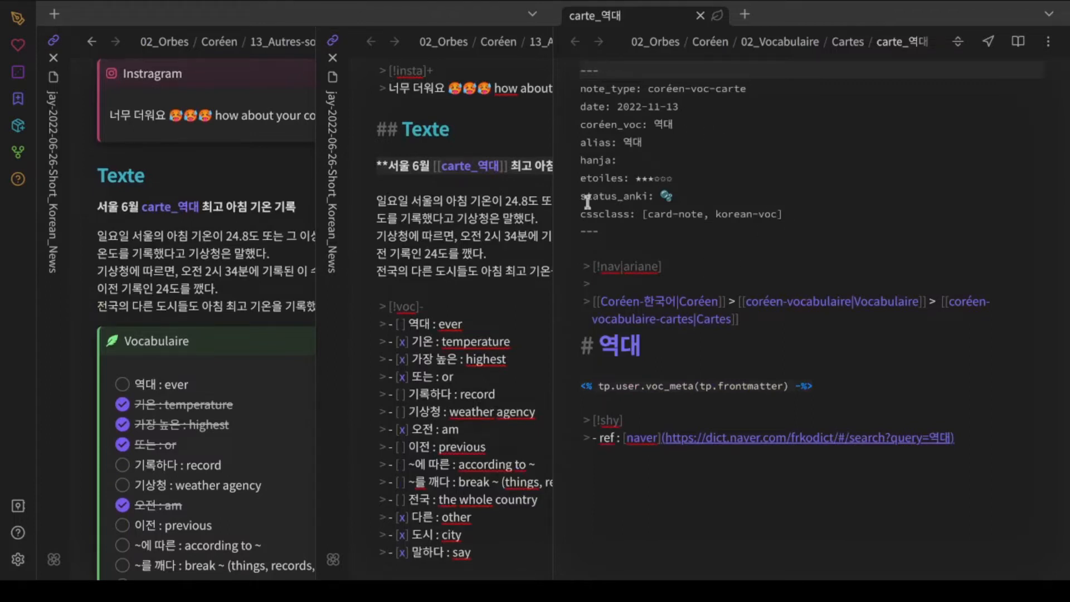
{"action": "scroll", "coordinate": [488, 192], "scroll_direction": "right", "scroll_amount": 3}
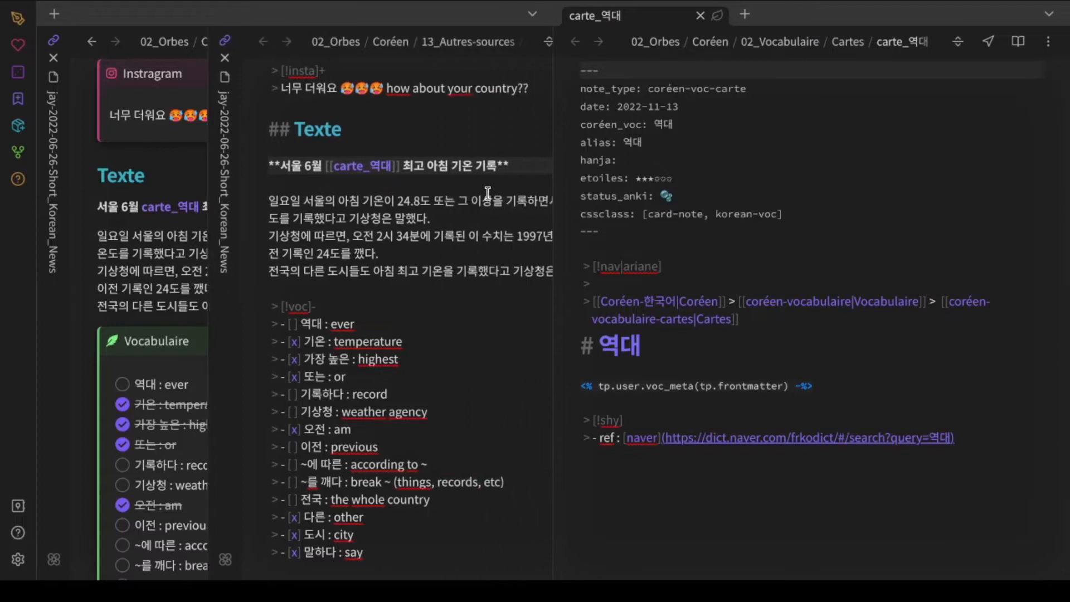
{"action": "scroll", "coordinate": [487, 193], "scroll_direction": "right", "scroll_amount": 2}
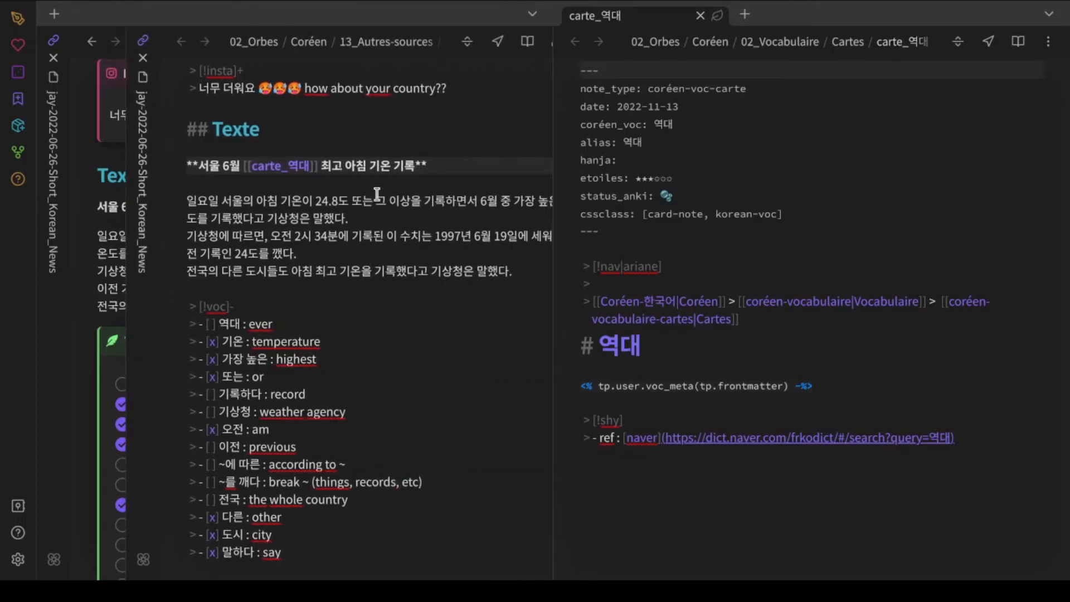
Step: Give the carte_역대 link in the bold headline the display text 역대 and check it in the reading view
{"action": "key", "text": "Left"}
{"action": "key", "text": "Left"}
{"action": "key", "text": "Left"}
{"action": "key", "text": "Right"}
{"action": "type", "text": "|역대"}
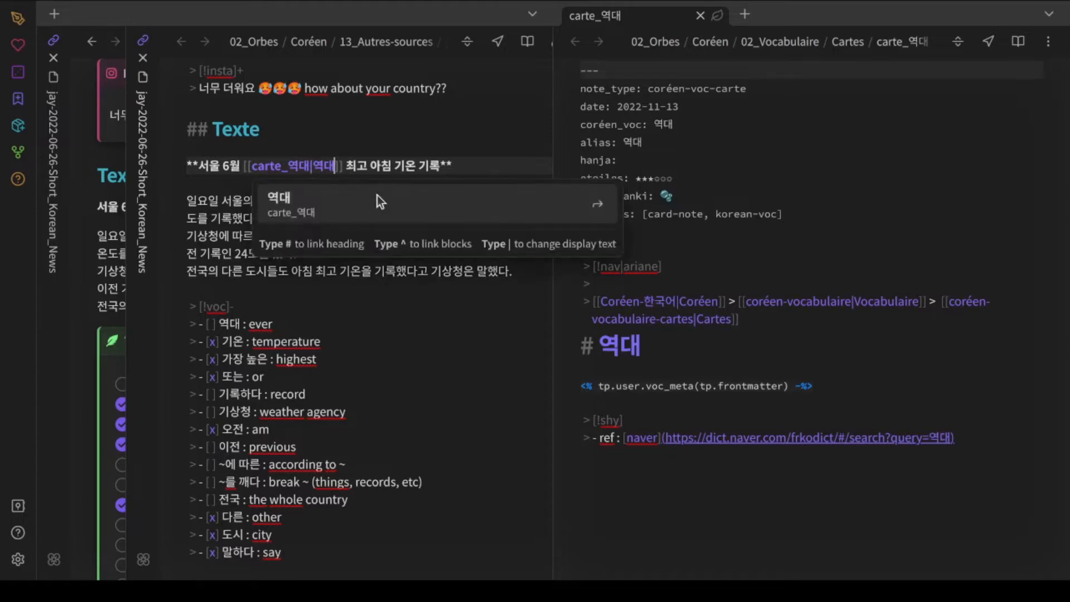
{"action": "key", "text": "Escape"}
{"action": "scroll", "coordinate": [367, 248], "scroll_direction": "left", "scroll_amount": 5}
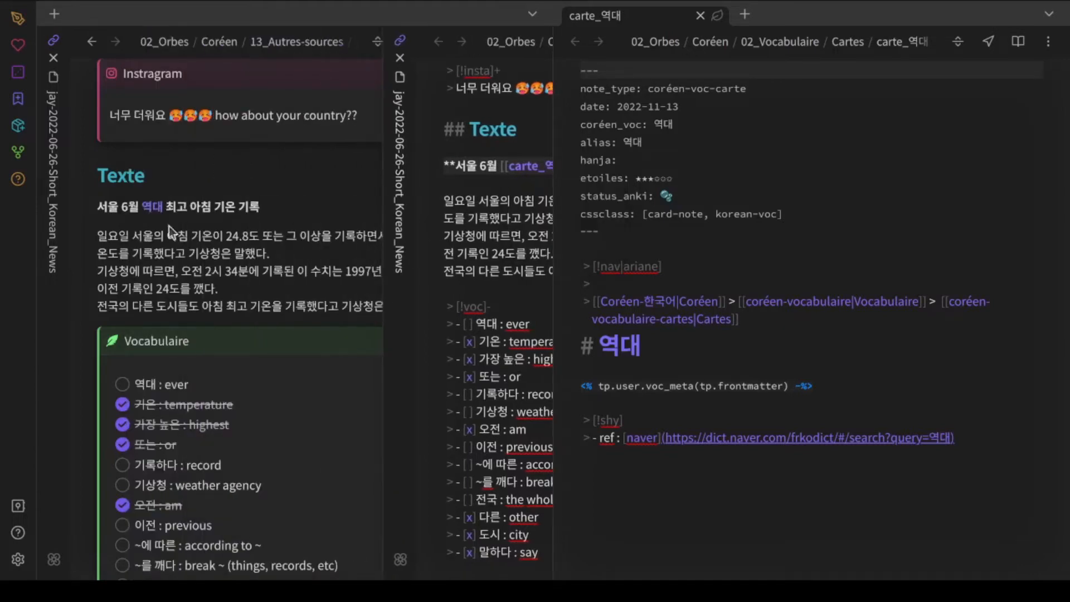
{"action": "scroll", "coordinate": [262, 192], "scroll_direction": "right", "scroll_amount": 5}
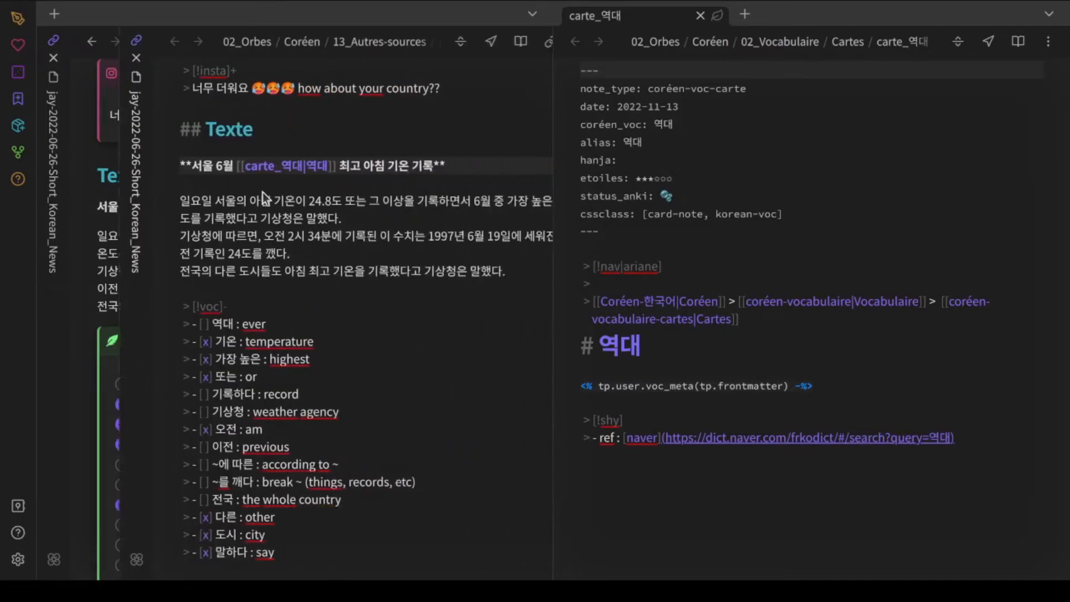
Step: Switch to Firefox, look up 역대 in the Naver Korean-French dictionary, and open its first word entry
{"action": "left_click", "coordinate": [827, 174]}
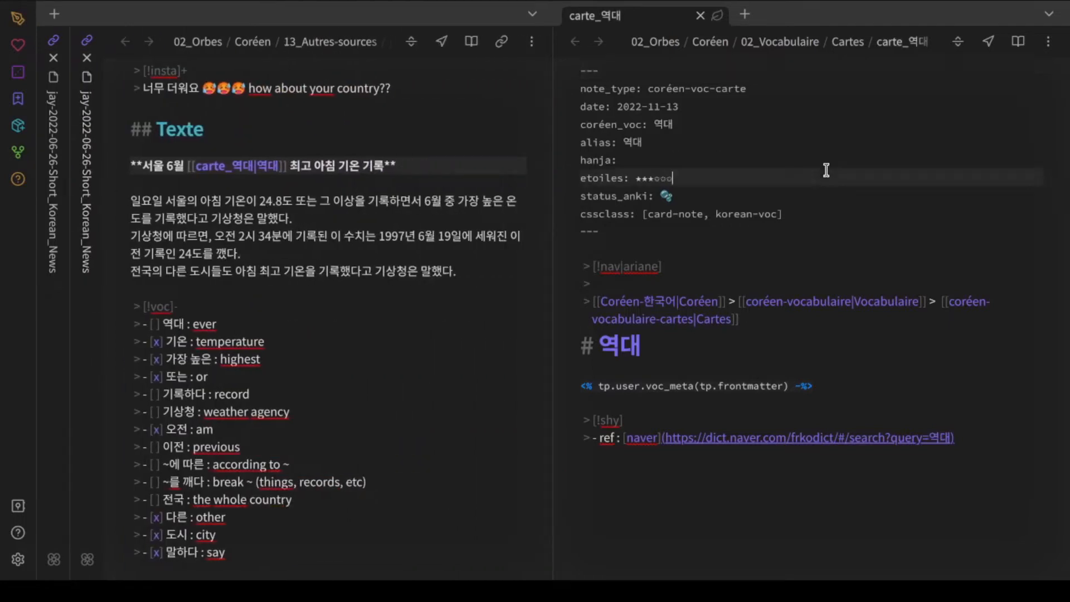
{"action": "left_click", "coordinate": [609, 342]}
{"action": "left_click_drag", "start_coordinate": [611, 342], "coordinate": [646, 344]}
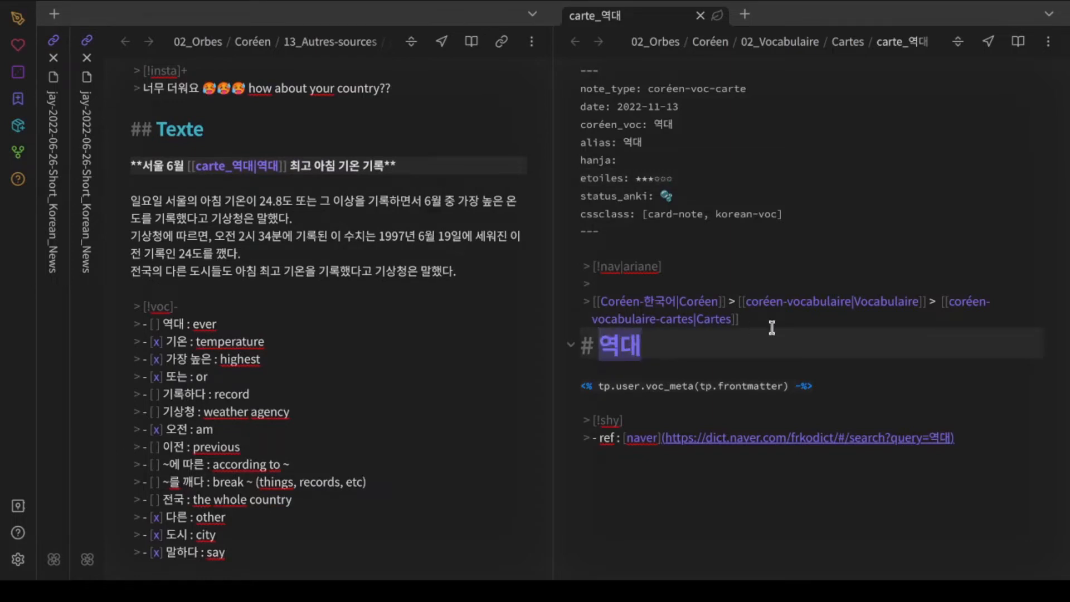
{"action": "key", "text": "alt+Tab"}
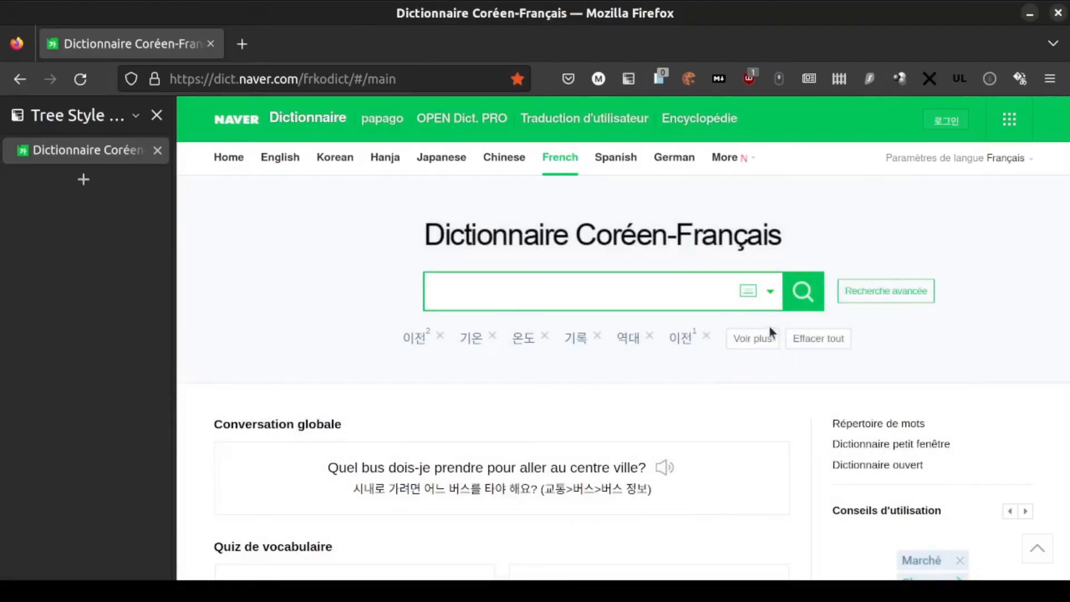
{"action": "left_click", "coordinate": [702, 291]}
{"action": "type", "text": "역대"}
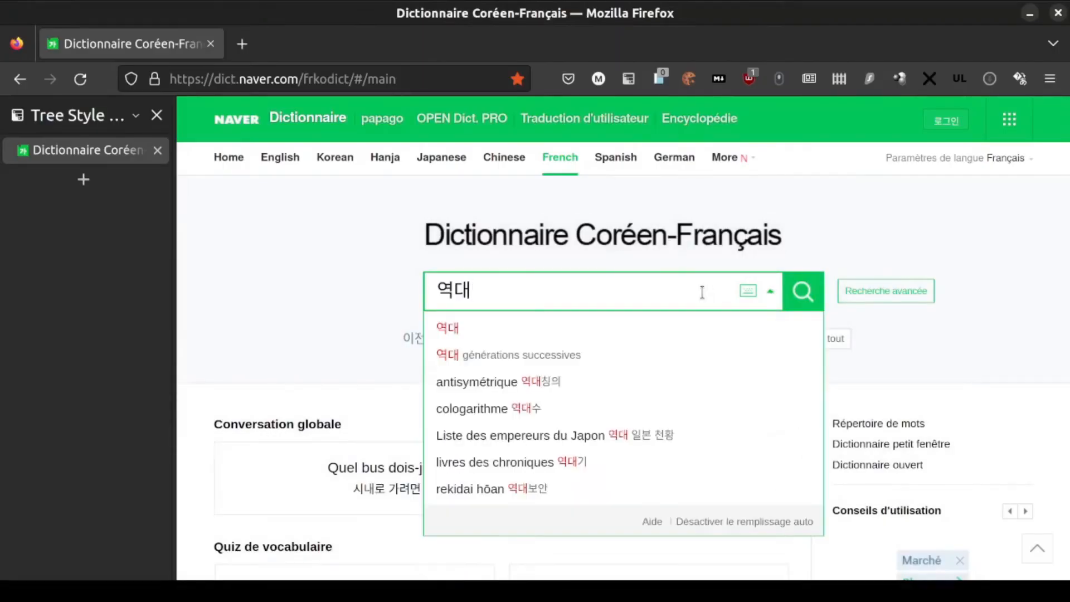
{"action": "key", "text": "Return"}
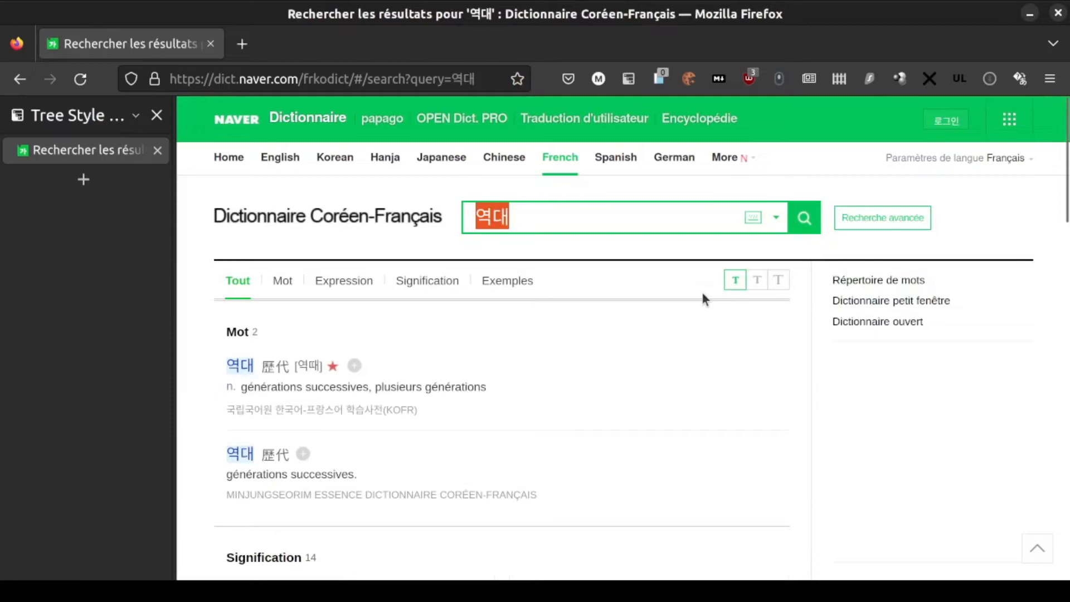
{"action": "left_click", "coordinate": [236, 368]}
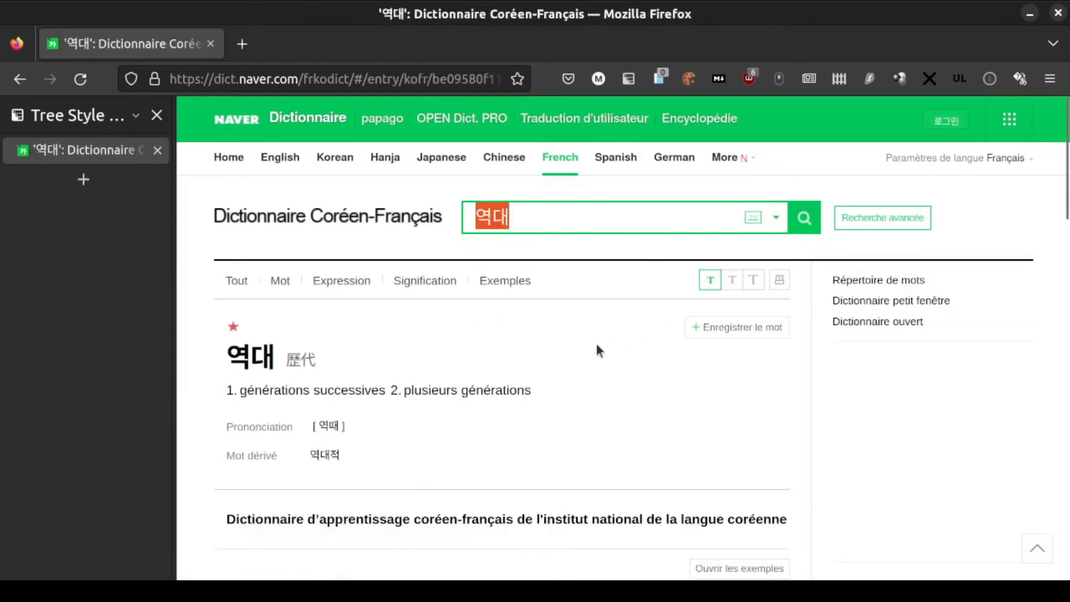
Step: Copy the entry's first definition with its Korean and French explanations and paste it after the template expression in the Obsidian card
{"action": "scroll", "coordinate": [597, 350], "scroll_direction": "down", "scroll_amount": 3}
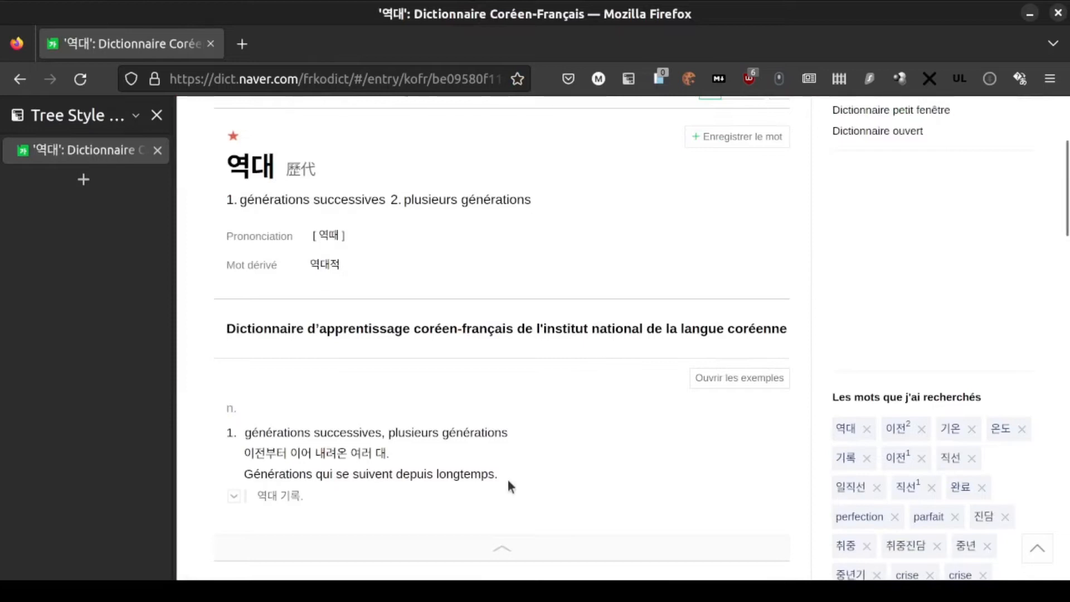
{"action": "left_click_drag", "start_coordinate": [497, 475], "coordinate": [246, 437]}
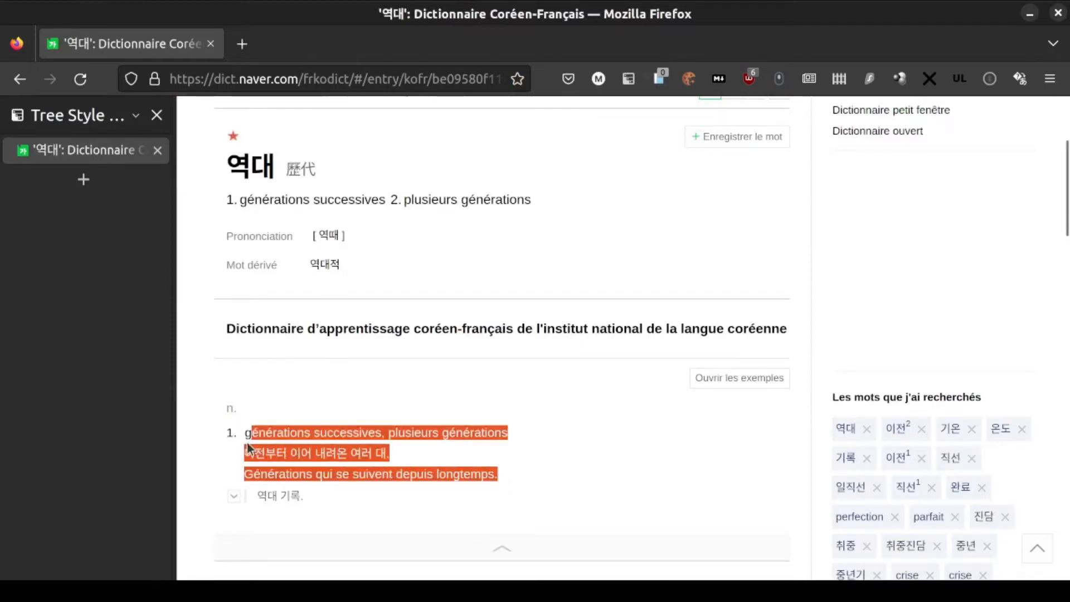
{"action": "right_click", "coordinate": [299, 429]}
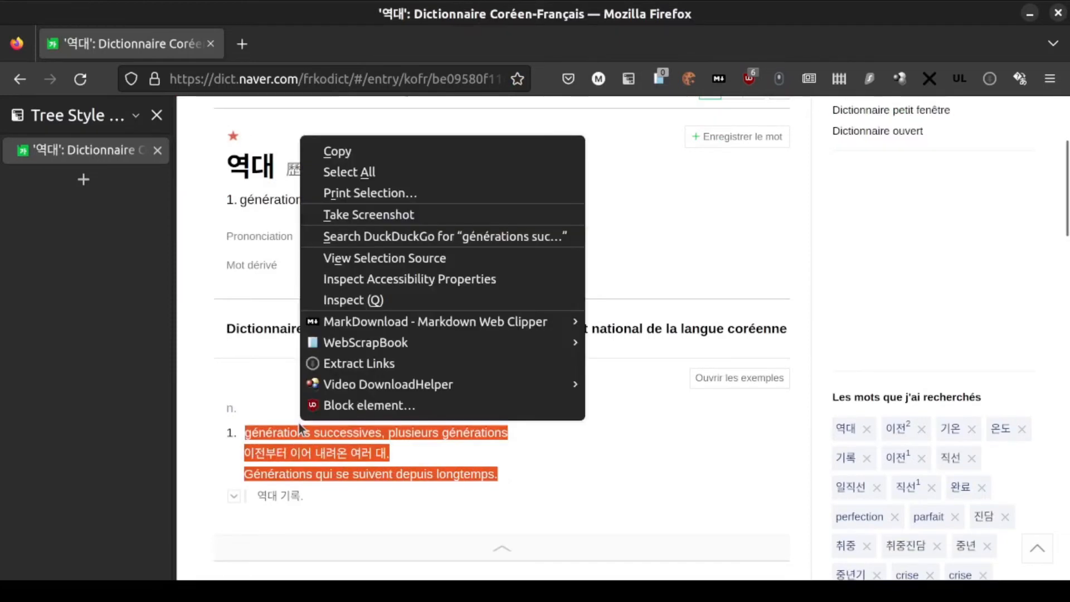
{"action": "left_click", "coordinate": [357, 155]}
{"action": "key", "text": "alt+Tab"}
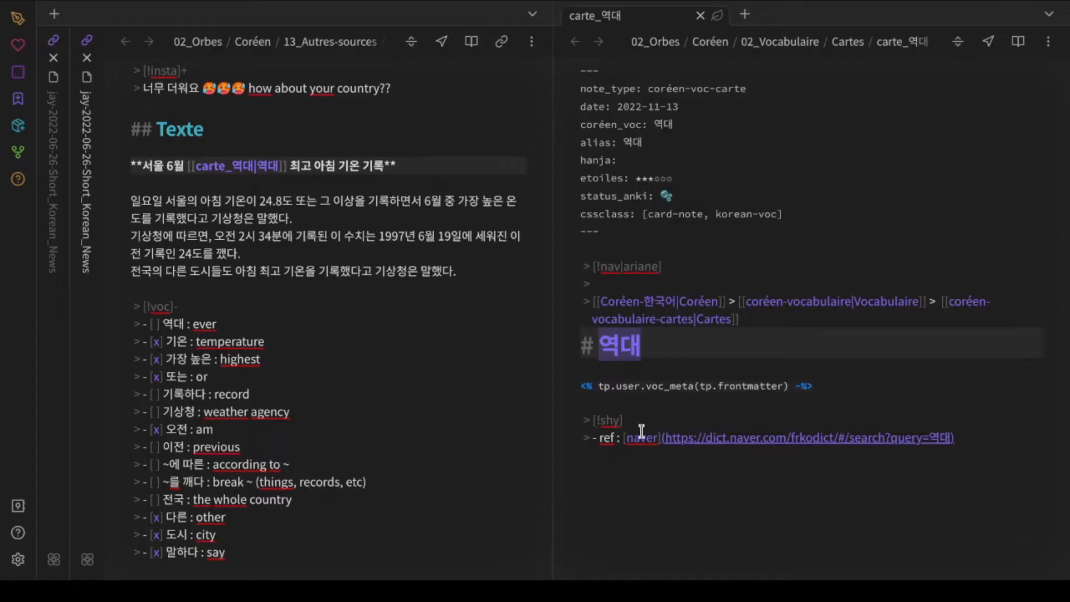
{"action": "left_click", "coordinate": [841, 392]}
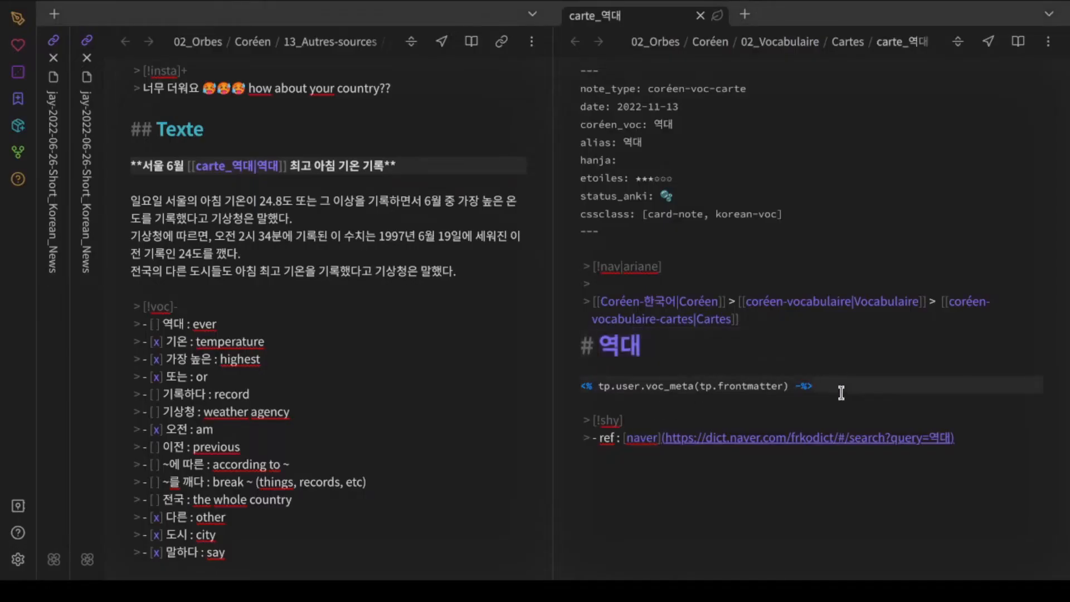
{"action": "key", "text": "ctrl+v"}
Step: Remove the blank line between the Korean and French explanations and the space between the template expression and the definition
{"action": "key", "text": "BackSpace"}
{"action": "key", "text": "Up"}
{"action": "key", "text": "Right"}
{"action": "key", "text": "BackSpace"}
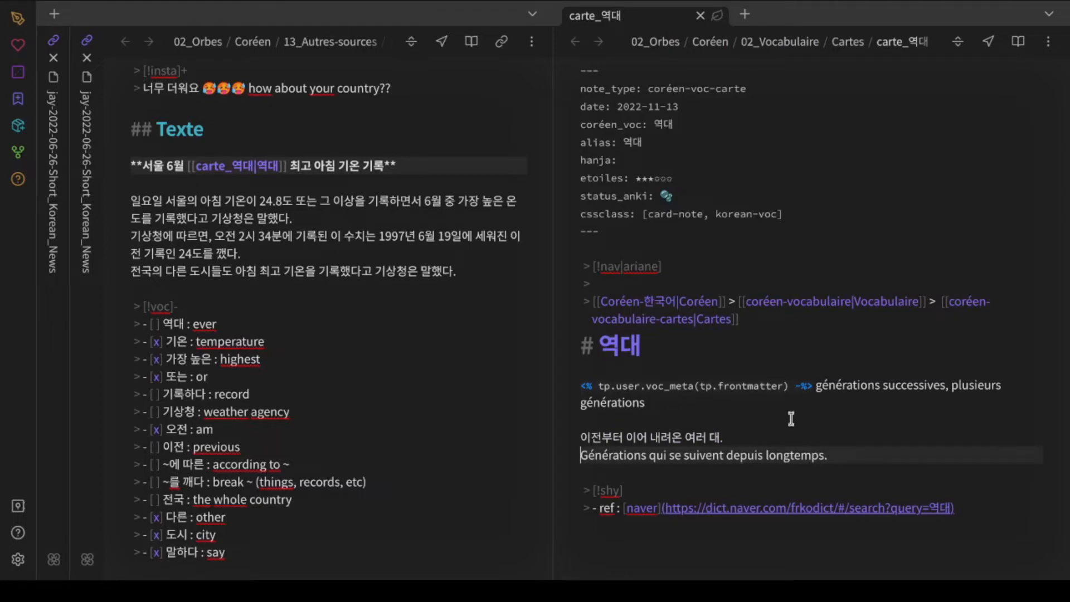
{"action": "left_click", "coordinate": [816, 385]}
{"action": "key", "text": "BackSpace"}
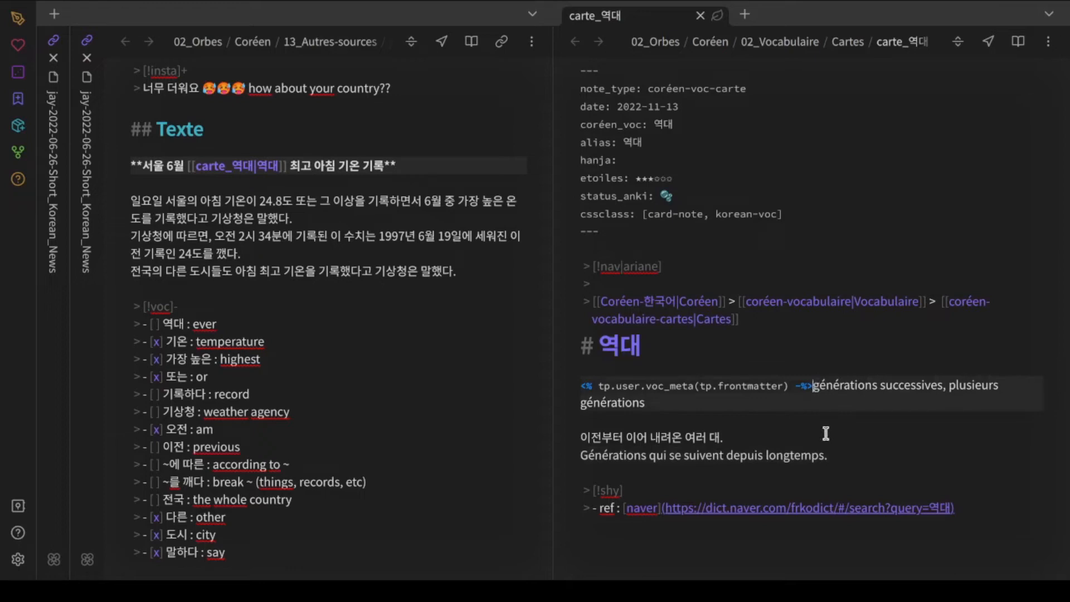
Step: Copy the hanja 歷代 from the dictionary entry in Firefox into the hanja property of the Obsidian card
{"action": "key", "text": "alt+Tab"}
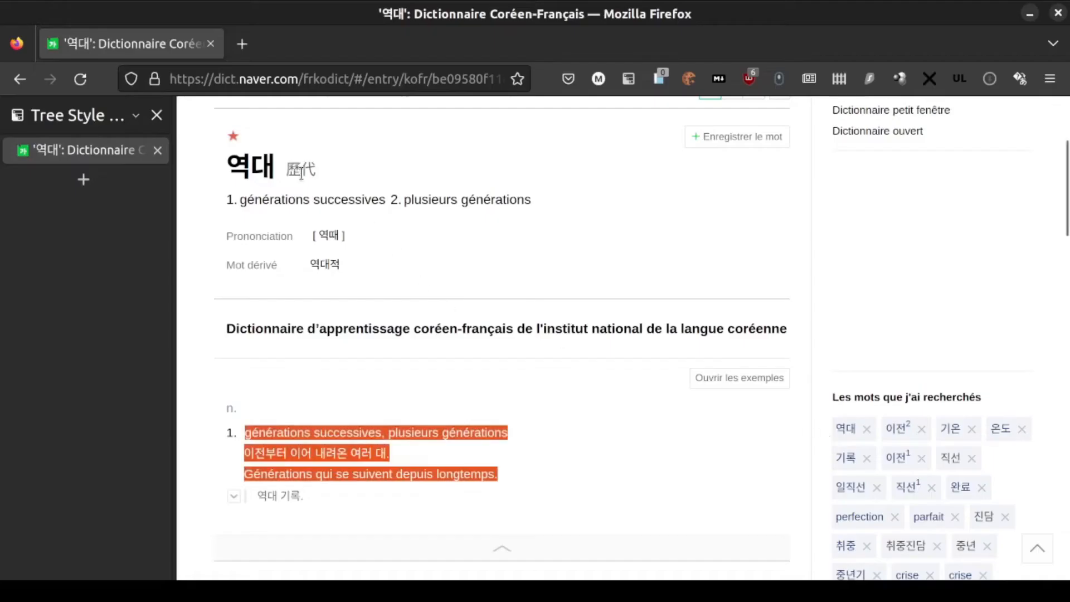
{"action": "double_click", "coordinate": [300, 170]}
{"action": "key", "text": "alt+Tab"}
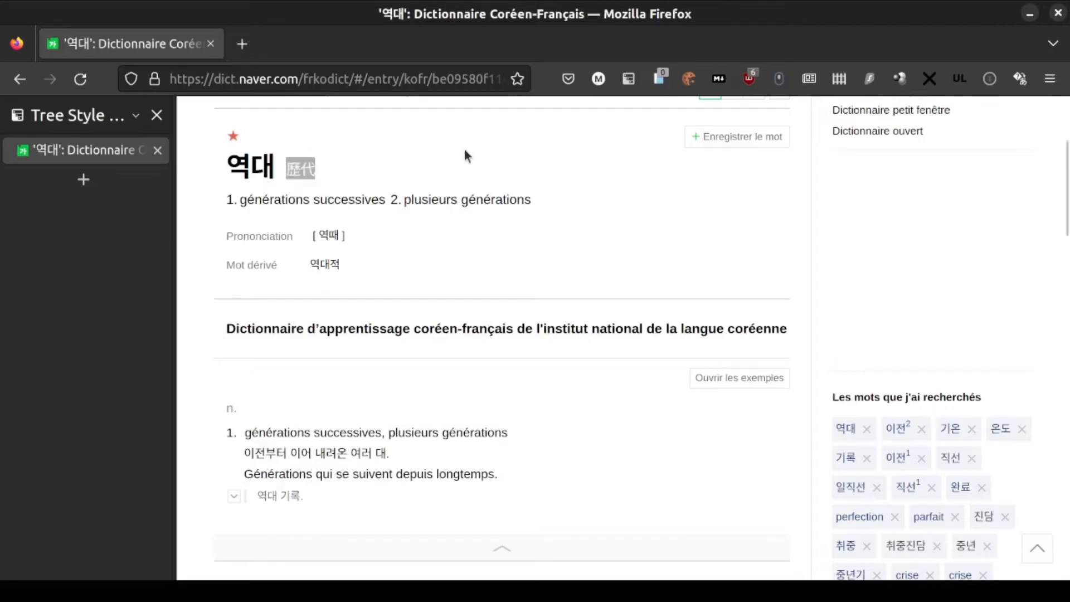
{"action": "left_click", "coordinate": [669, 164]}
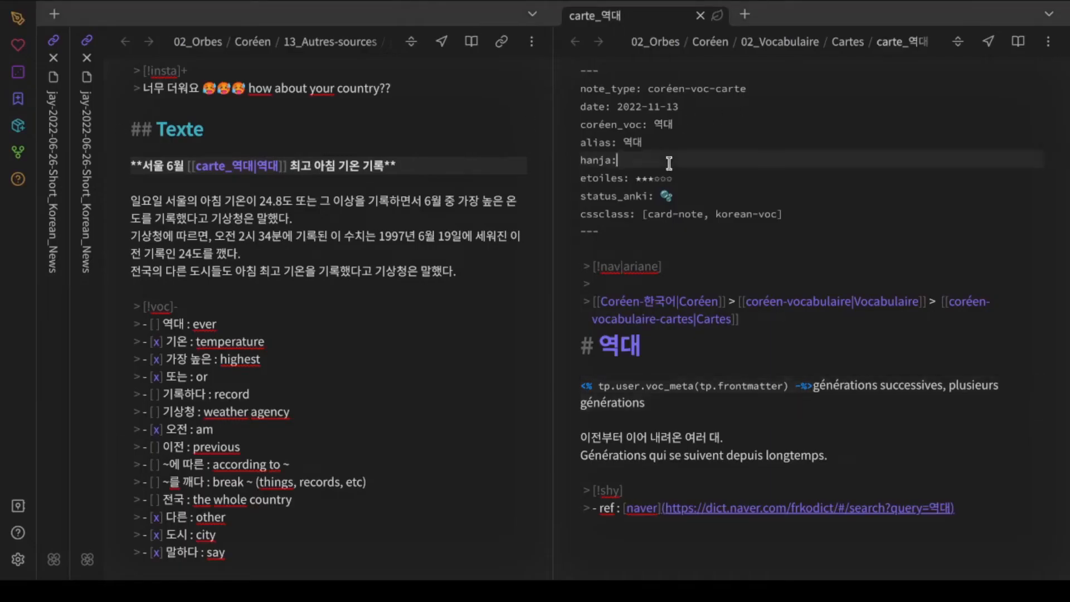
{"action": "key", "text": "ctrl+v"}
Step: Change the card's etoiles property to the one-star rating ★✩✩
{"action": "key", "text": "Down"}
{"action": "key", "text": "Right"}
{"action": "key", "text": "shift+Right"}
{"action": "key", "text": "shift+Right"}
{"action": "key", "text": "BackSpace"}
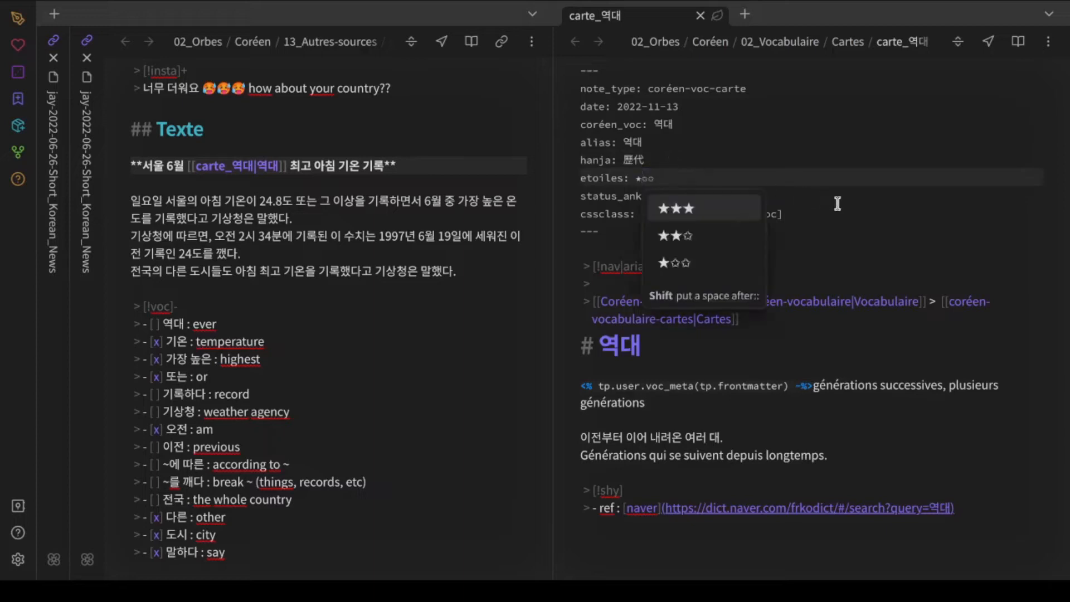
{"action": "left_click", "coordinate": [838, 203]}
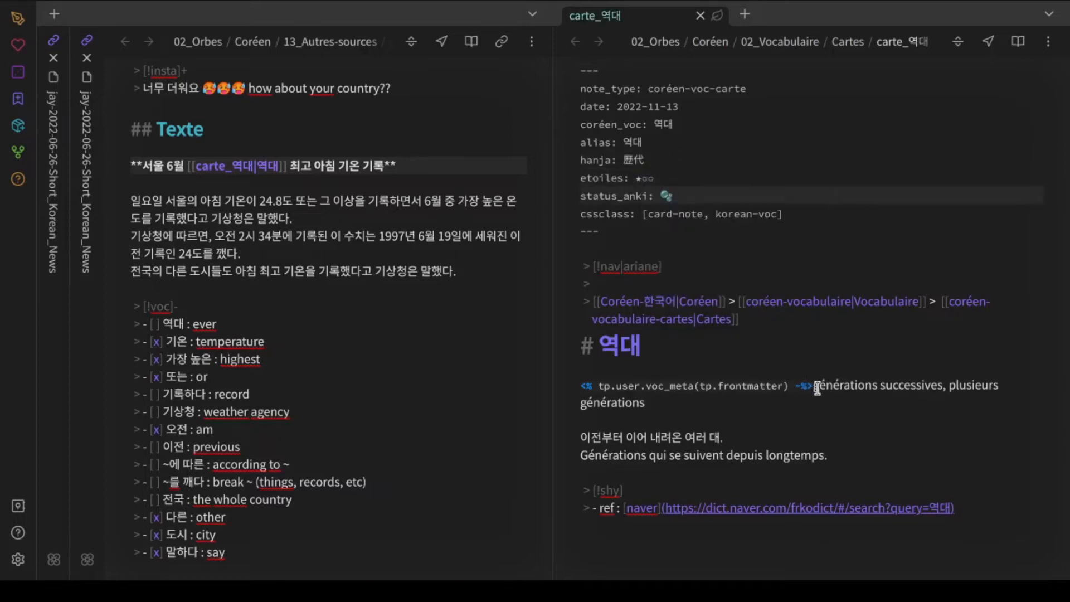
Step: Run the voc_meta template expression in the card to insert its hanja and stars, and show the card in reading view
{"action": "left_click_drag", "start_coordinate": [813, 385], "coordinate": [586, 382]}
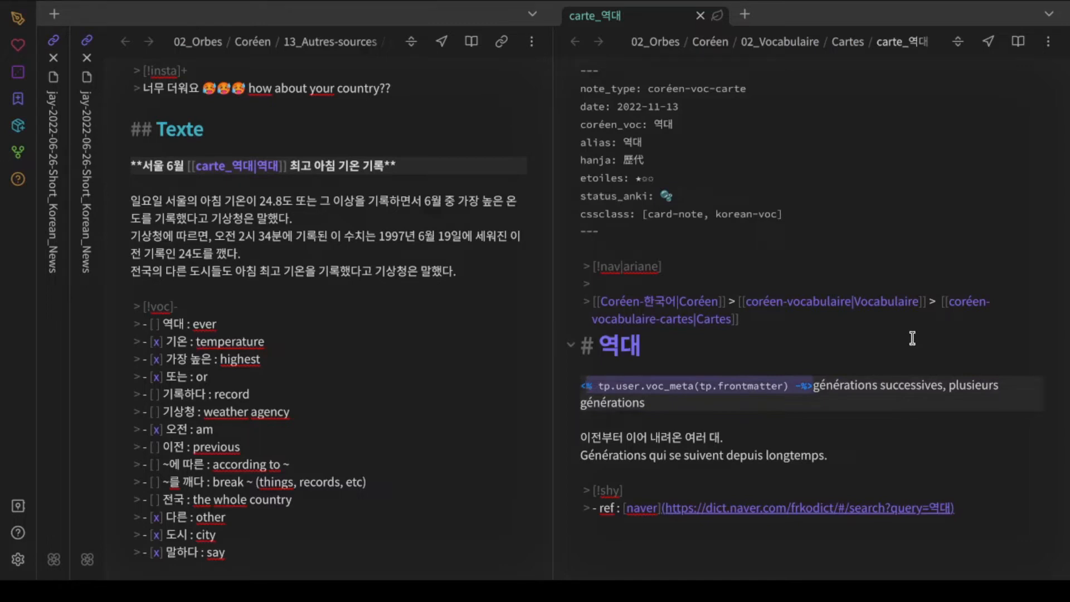
{"action": "key", "text": "alt+r"}
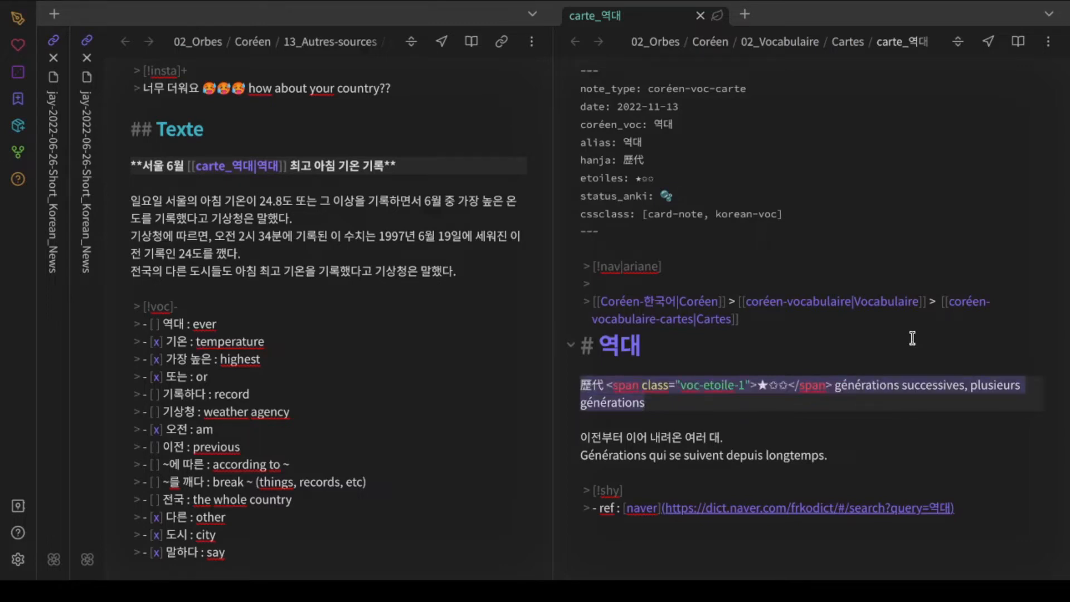
{"action": "left_click", "coordinate": [818, 407]}
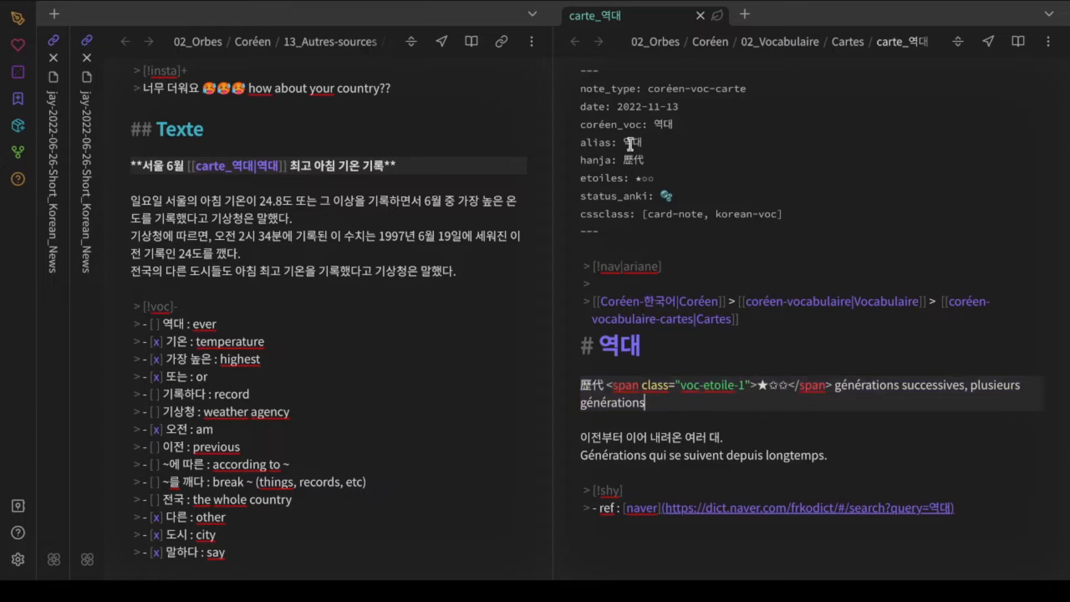
{"action": "left_click", "coordinate": [761, 422]}
{"action": "key", "text": "ctrl+e"}
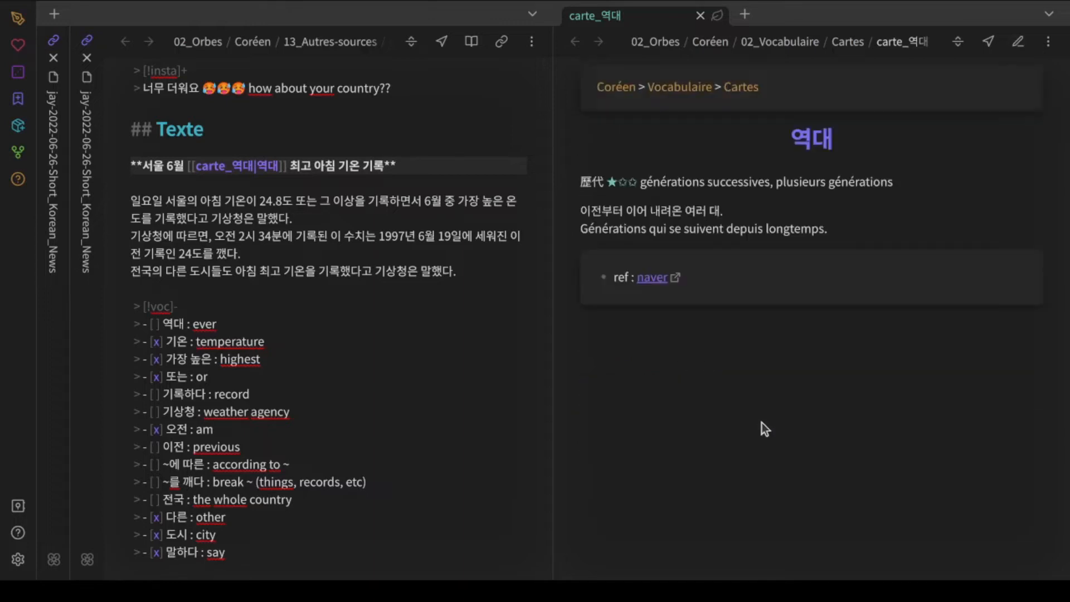
{"action": "left_click_drag", "start_coordinate": [579, 184], "coordinate": [636, 182]}
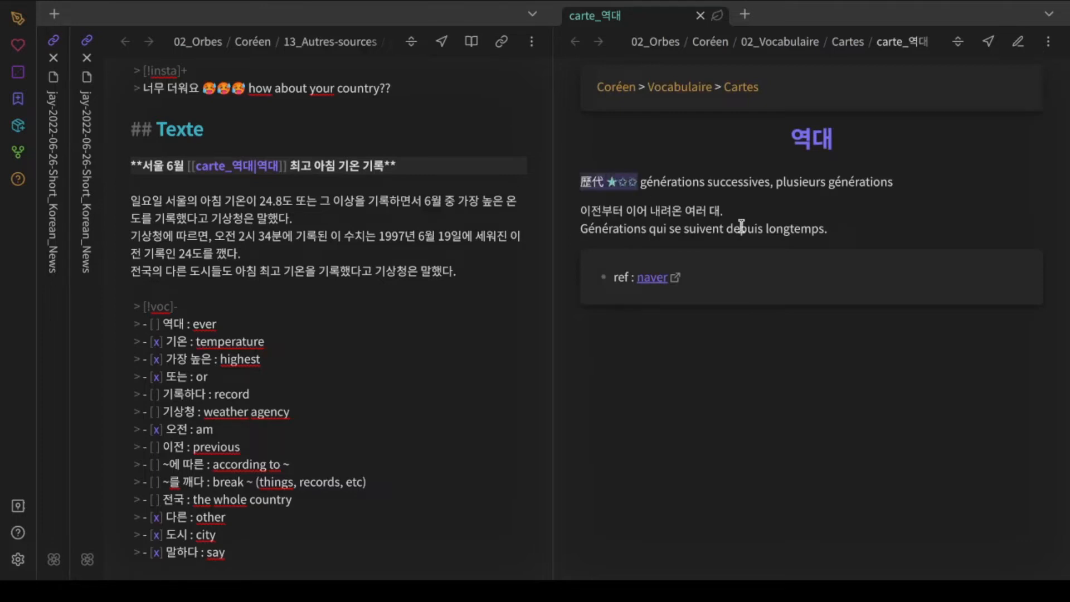
Step: Add card-voc-1 to the cssclass field in the card's metadata fields and close the fields dialog
{"action": "left_click", "coordinate": [718, 16]}
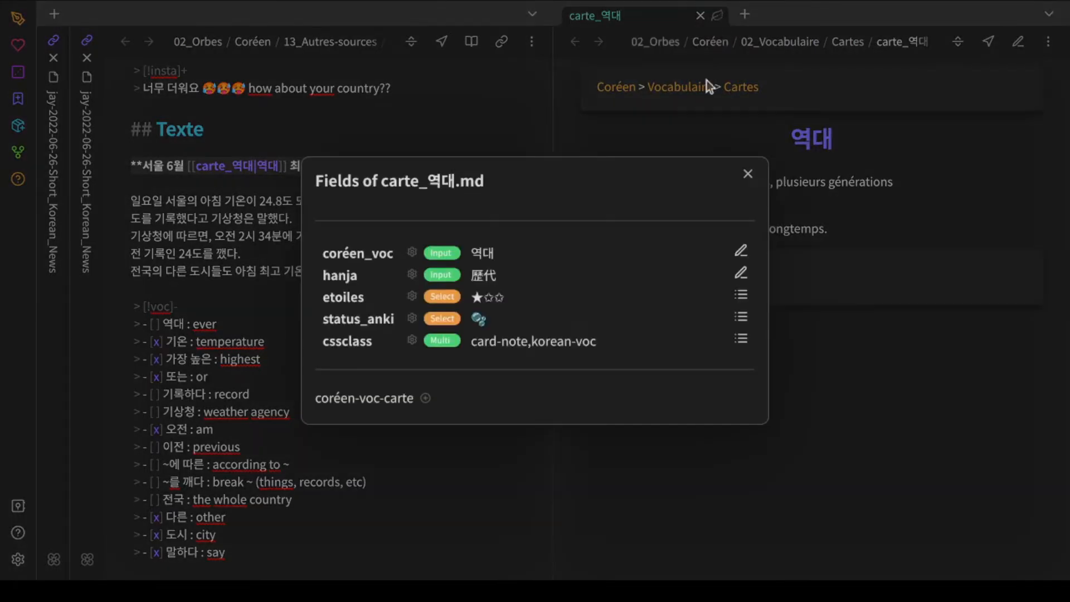
{"action": "left_click", "coordinate": [740, 340]}
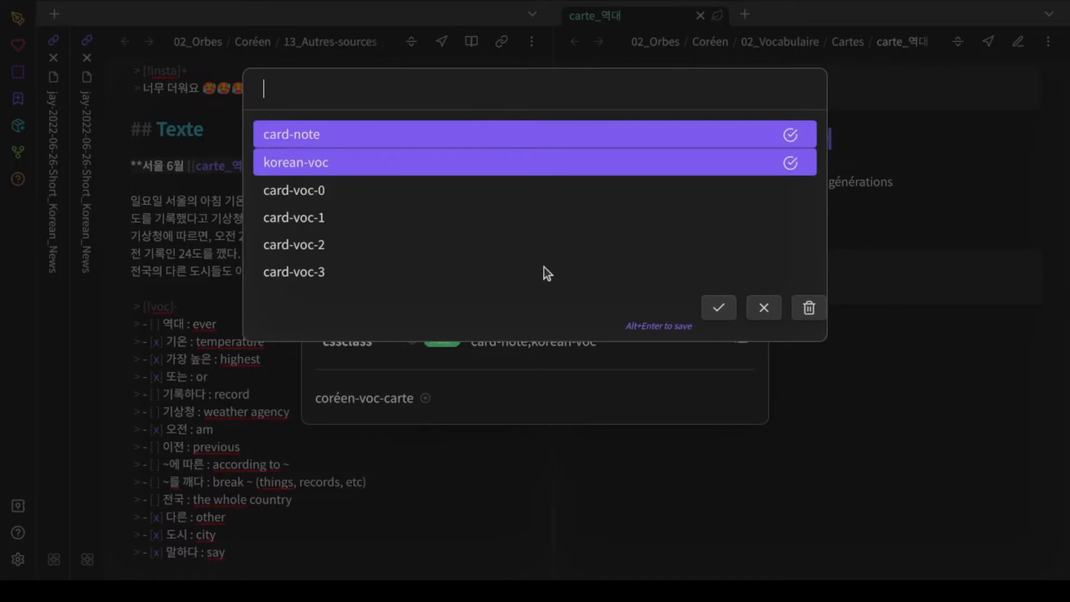
{"action": "left_click", "coordinate": [454, 227]}
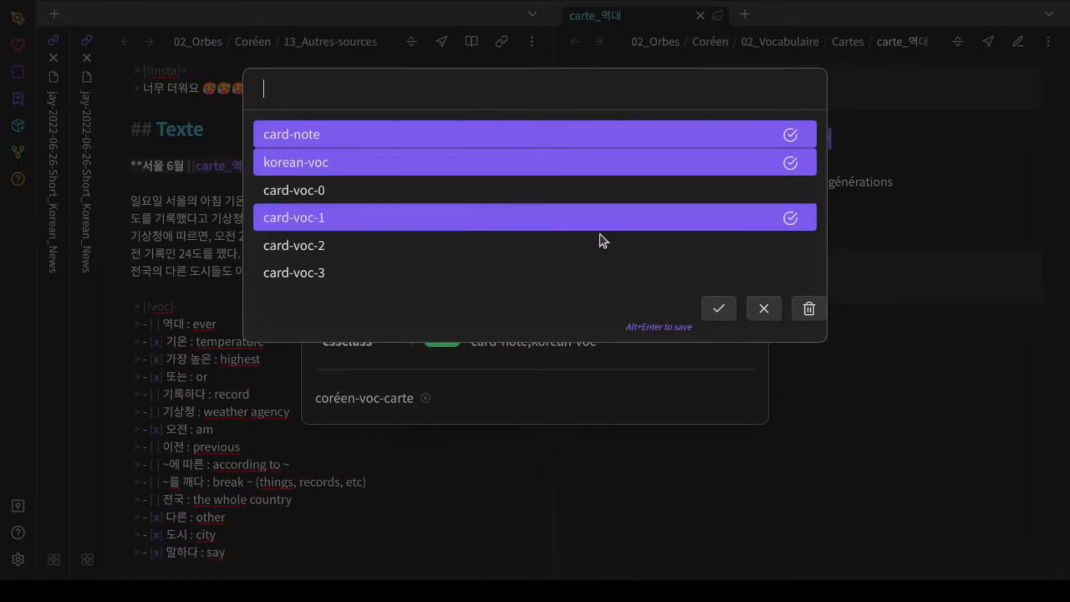
{"action": "left_click", "coordinate": [721, 315]}
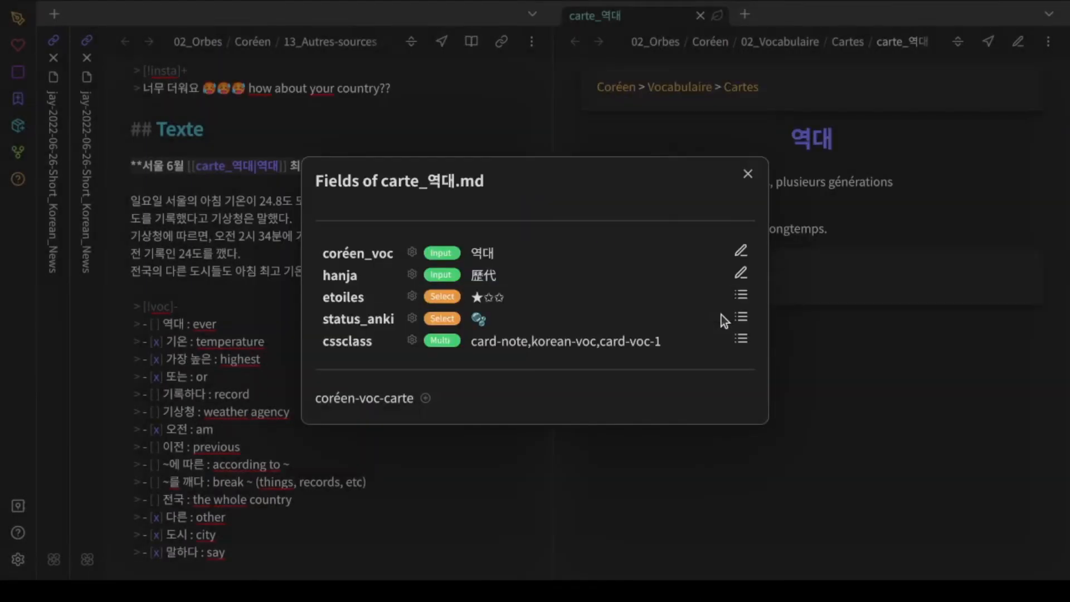
{"action": "left_click", "coordinate": [748, 175]}
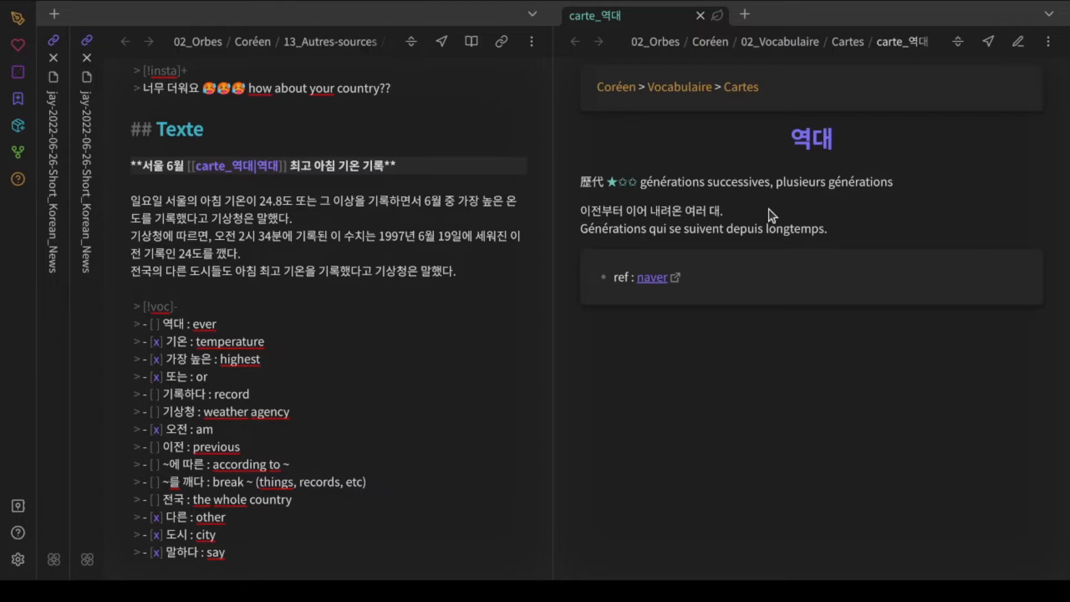
Step: Close the 역대 card and check off the entry 역대 : ever in the Vocabulaire callout of the reading view
{"action": "key", "text": "ctrl+w"}
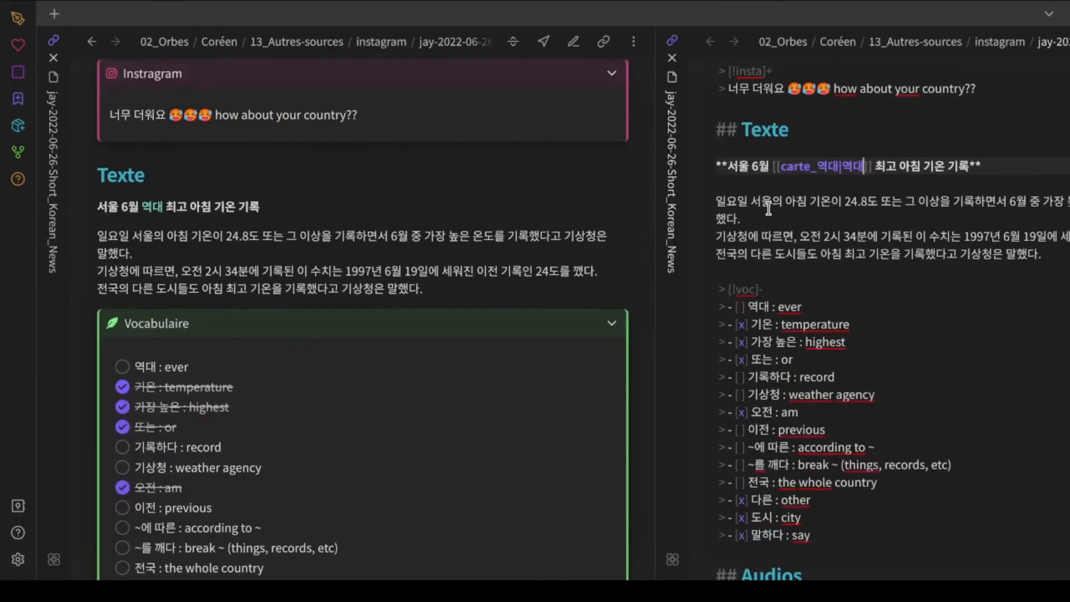
{"action": "scroll", "coordinate": [788, 214], "scroll_direction": "right", "scroll_amount": 1}
{"action": "left_click", "coordinate": [803, 182]}
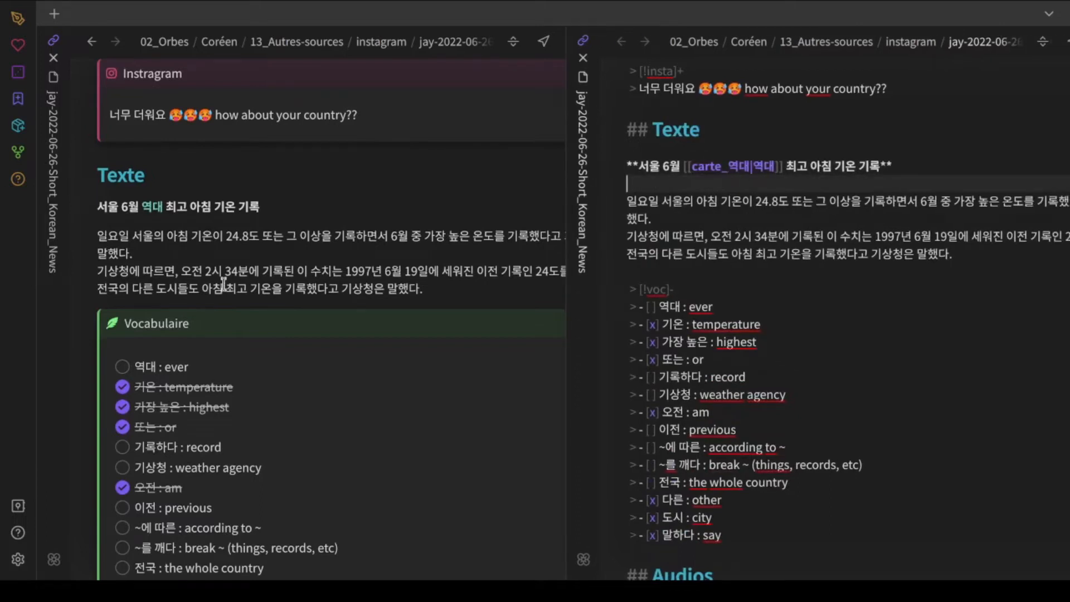
{"action": "mouse_move", "coordinate": [157, 212]}
{"action": "left_click", "coordinate": [353, 202]}
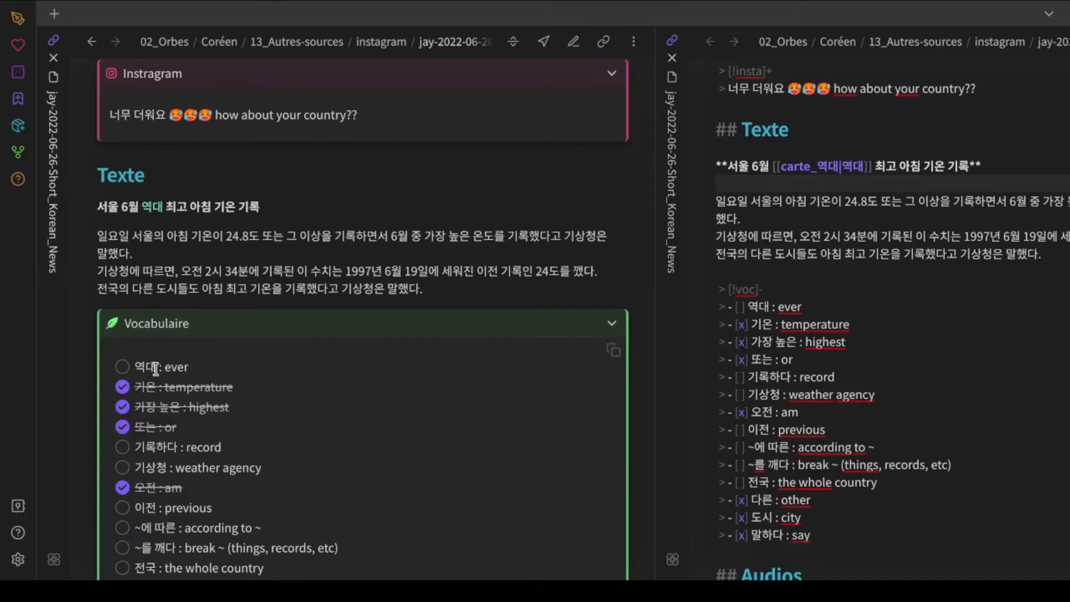
{"action": "left_click", "coordinate": [122, 368]}
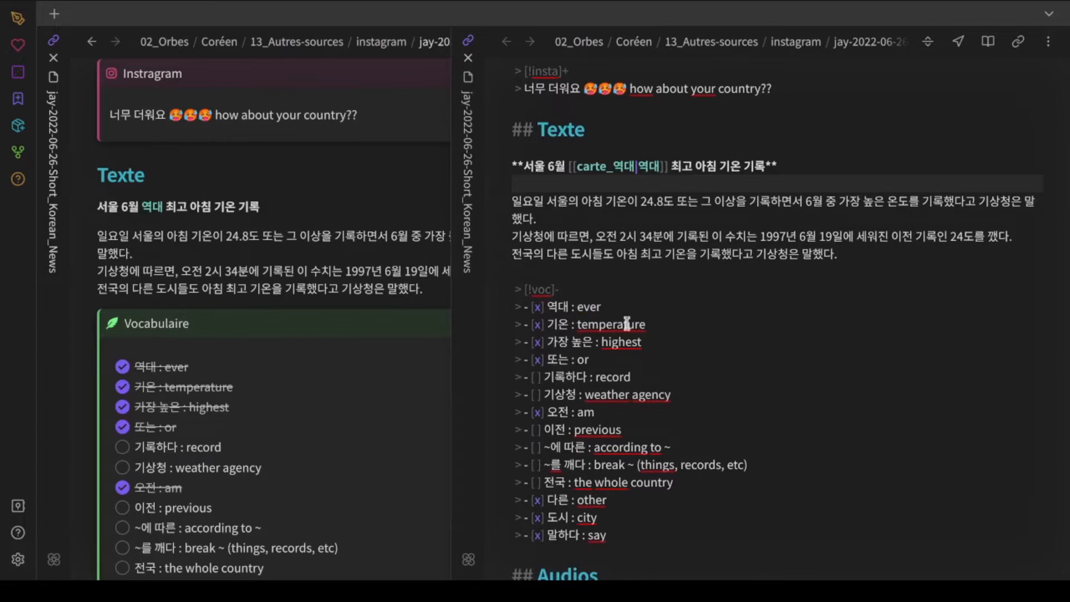
Step: Create a vocabulary card from the word 기록 in the first sentence of the text and copy the card's title
{"action": "left_click_drag", "start_coordinate": [750, 207], "coordinate": [771, 208]}
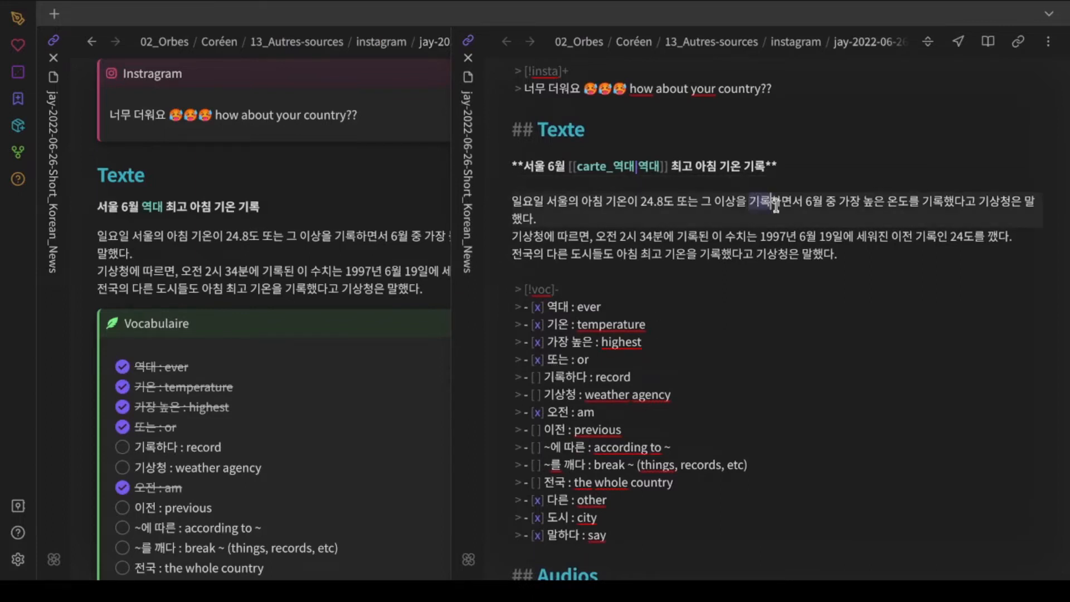
{"action": "left_click", "coordinate": [18, 98]}
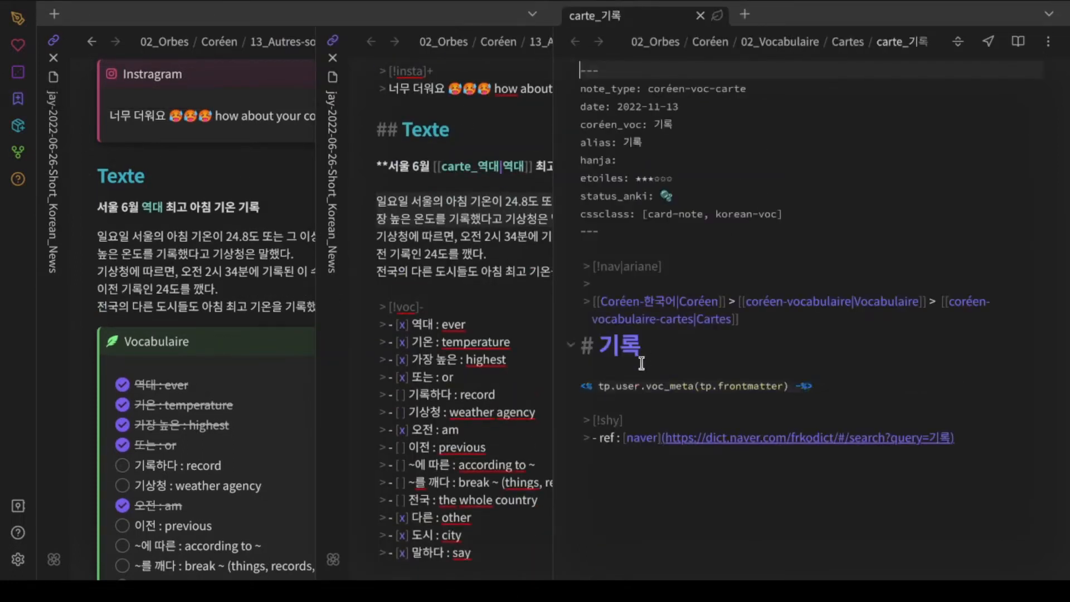
{"action": "double_click", "coordinate": [613, 335]}
{"action": "key", "text": "ctrl+c"}
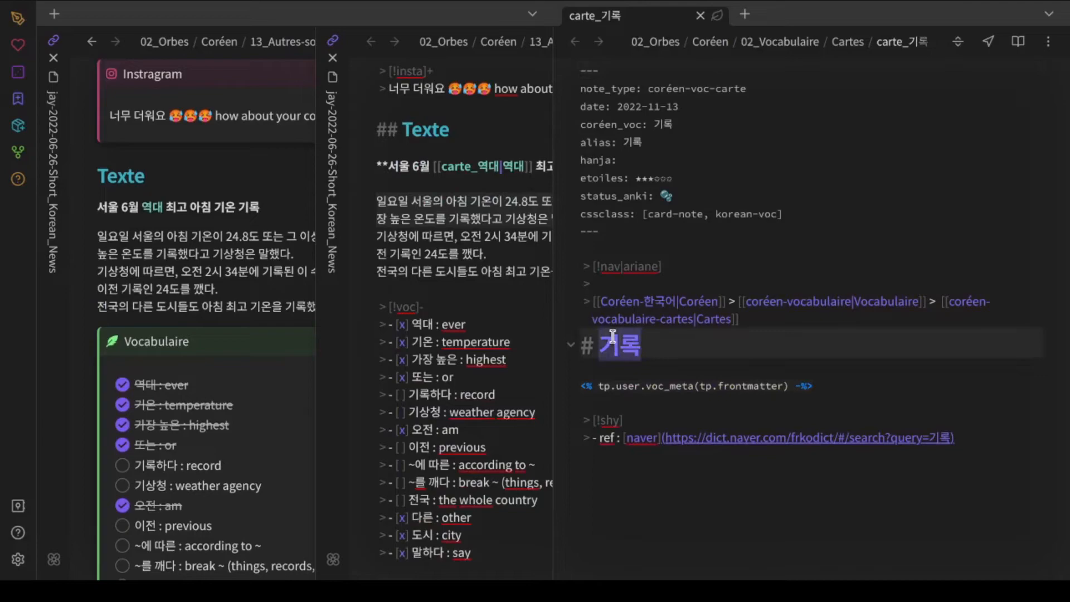
Step: Switch to Firefox, search the Naver Korean-French dictionary for 기록 and open its word entry
{"action": "key", "text": "alt+Tab"}
{"action": "scroll", "coordinate": [530, 259], "scroll_direction": "up", "scroll_amount": 3}
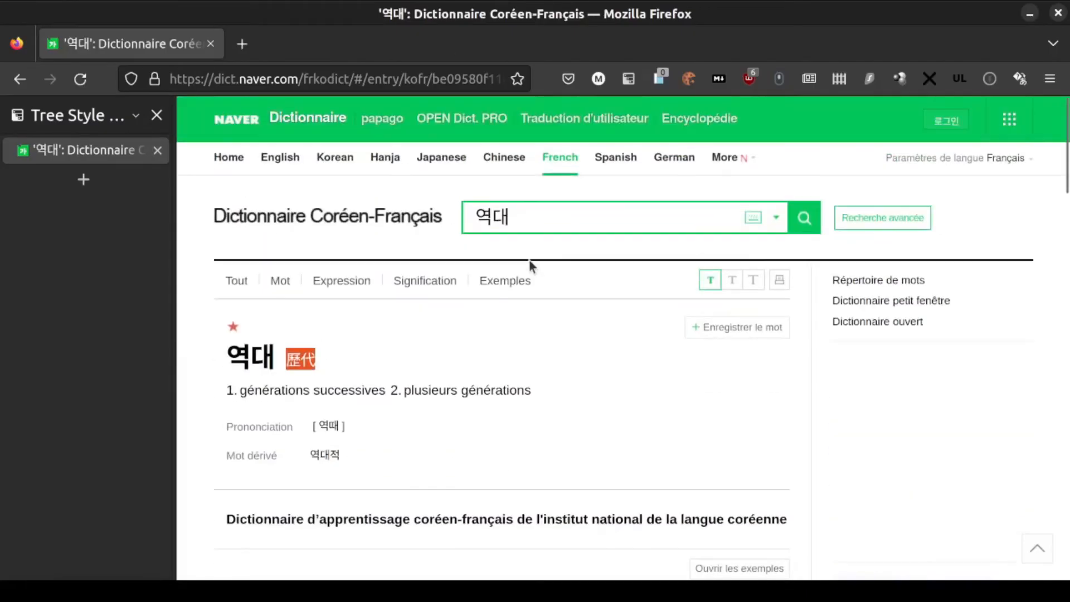
{"action": "left_click", "coordinate": [541, 213]}
{"action": "key", "text": "ctrl+v"}
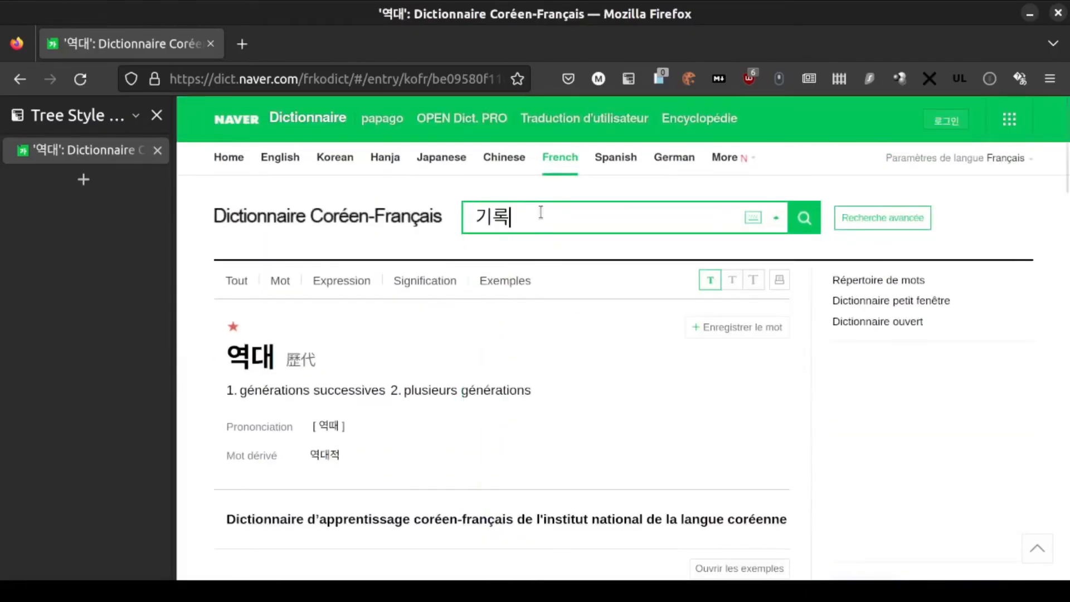
{"action": "key", "text": "Return"}
{"action": "left_click", "coordinate": [389, 281]}
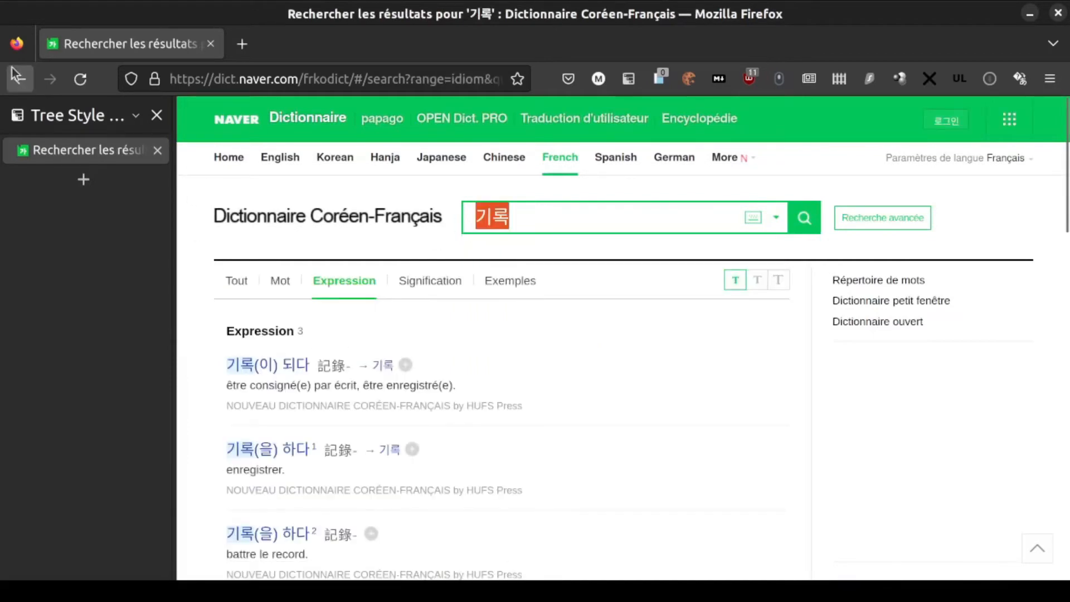
{"action": "left_click", "coordinate": [18, 77]}
{"action": "left_click", "coordinate": [242, 365]}
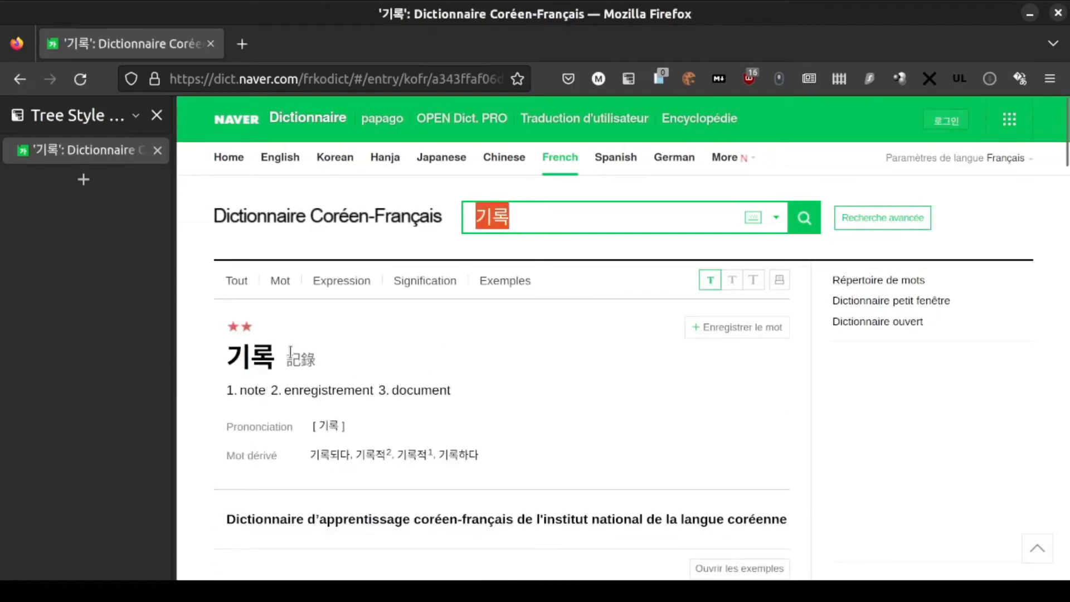
Step: Copy the hanja 記錄 from the dictionary entry into the hanja property of the 기록 card in Obsidian
{"action": "double_click", "coordinate": [310, 362]}
{"action": "key", "text": "ctrl+c"}
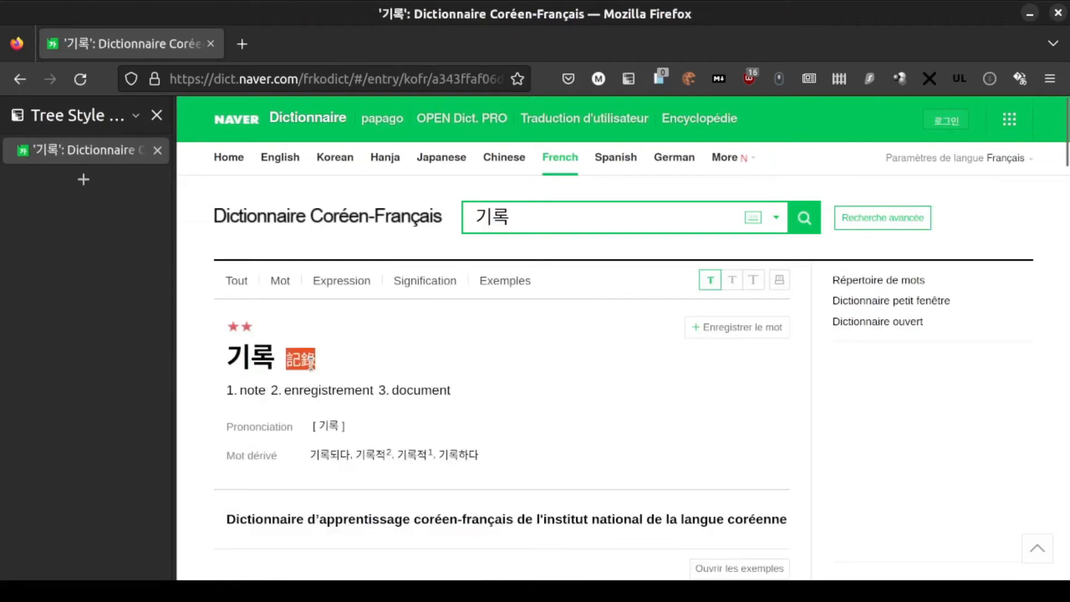
{"action": "scroll", "coordinate": [509, 361], "scroll_direction": "down", "scroll_amount": 5}
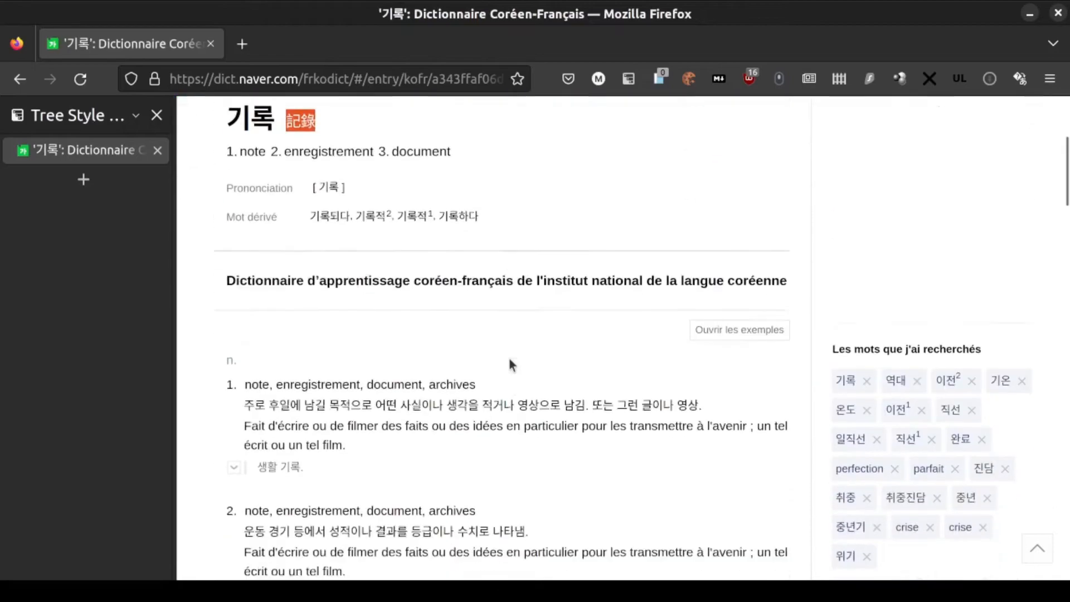
{"action": "key", "text": "alt+Tab"}
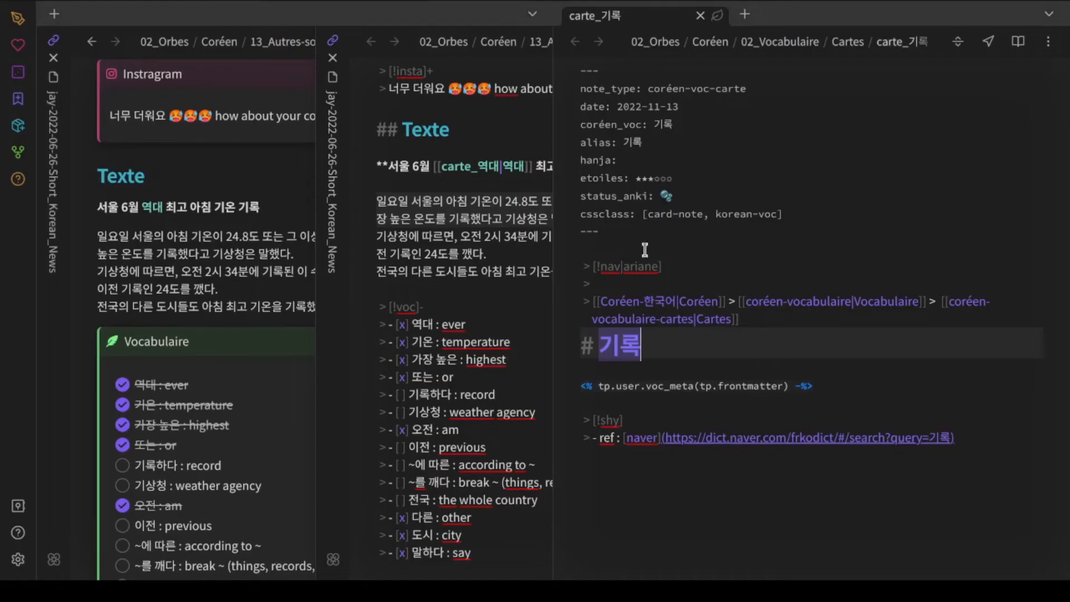
{"action": "left_click", "coordinate": [659, 161]}
{"action": "key", "text": "ctrl+v"}
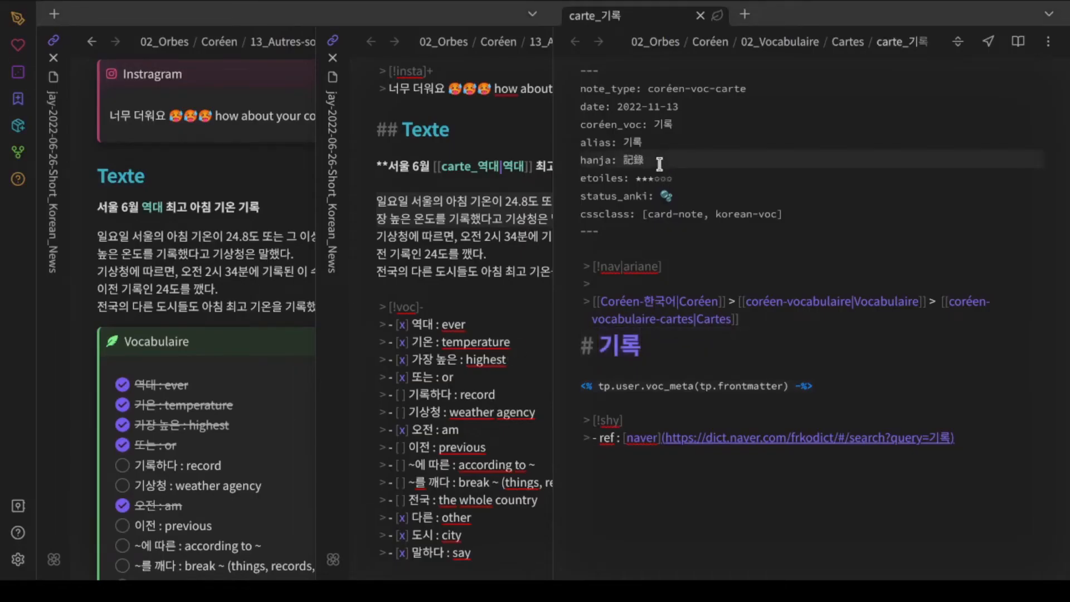
Step: Reduce the card's etoiles property to the two-star rating ★★✩
{"action": "key", "text": "Down"}
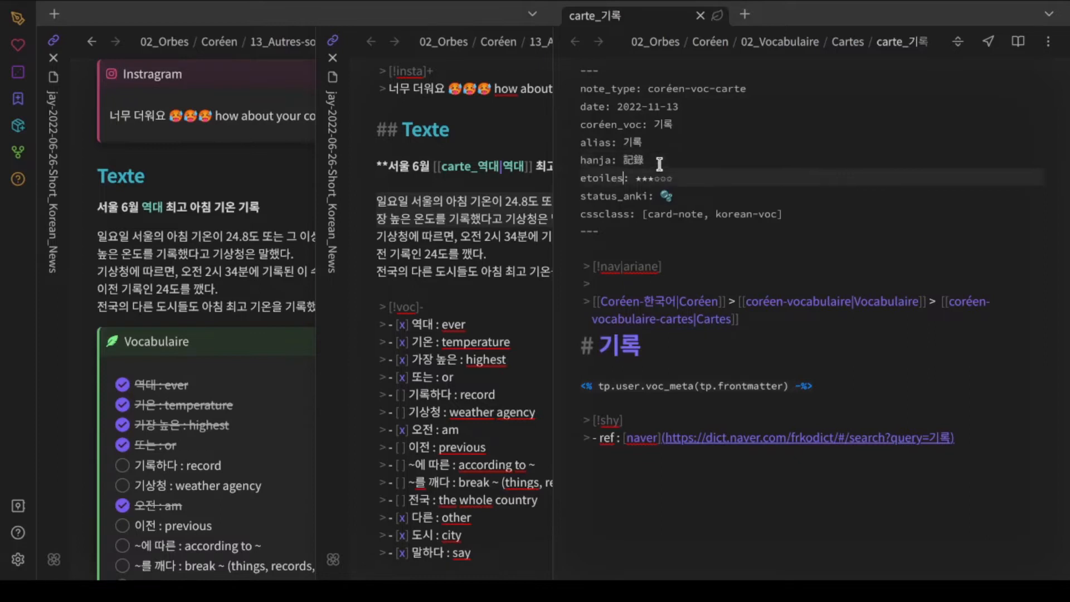
{"action": "key", "text": "shift+Right"}
{"action": "key", "text": "shift+Right"}
{"action": "key", "text": "shift+Right"}
{"action": "key", "text": "BackSpace"}
Step: Copy the first definition through the second's Korean explanation from the dictionary entry and paste it after the card's voc_meta expression
{"action": "key", "text": "alt+Tab"}
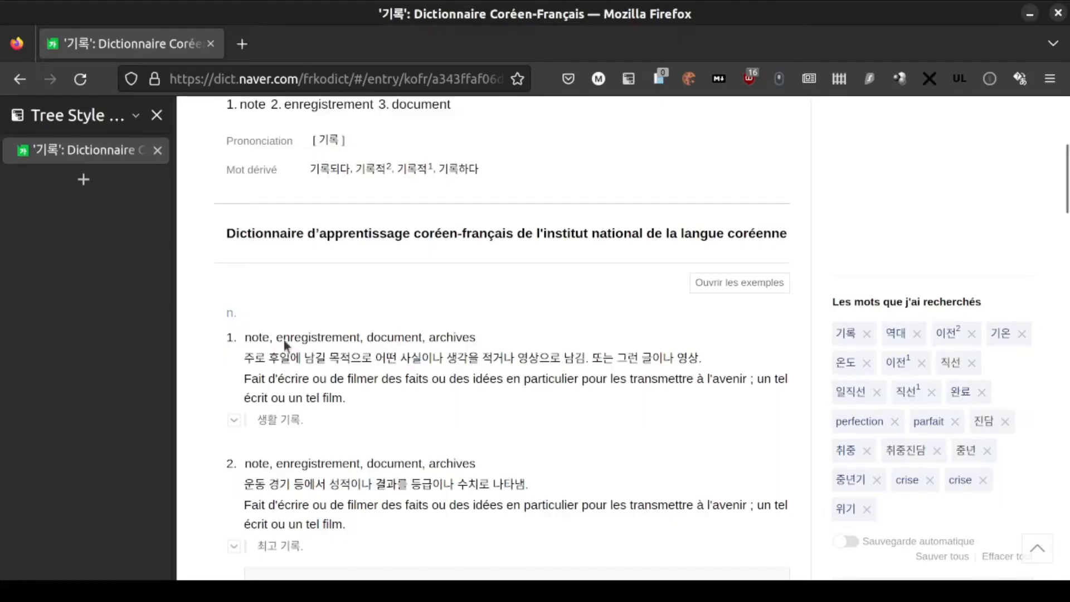
{"action": "mouse_move", "coordinate": [245, 335]}
{"action": "left_click_drag", "start_coordinate": [245, 334], "coordinate": [526, 480]}
{"action": "key", "text": "ctrl+c"}
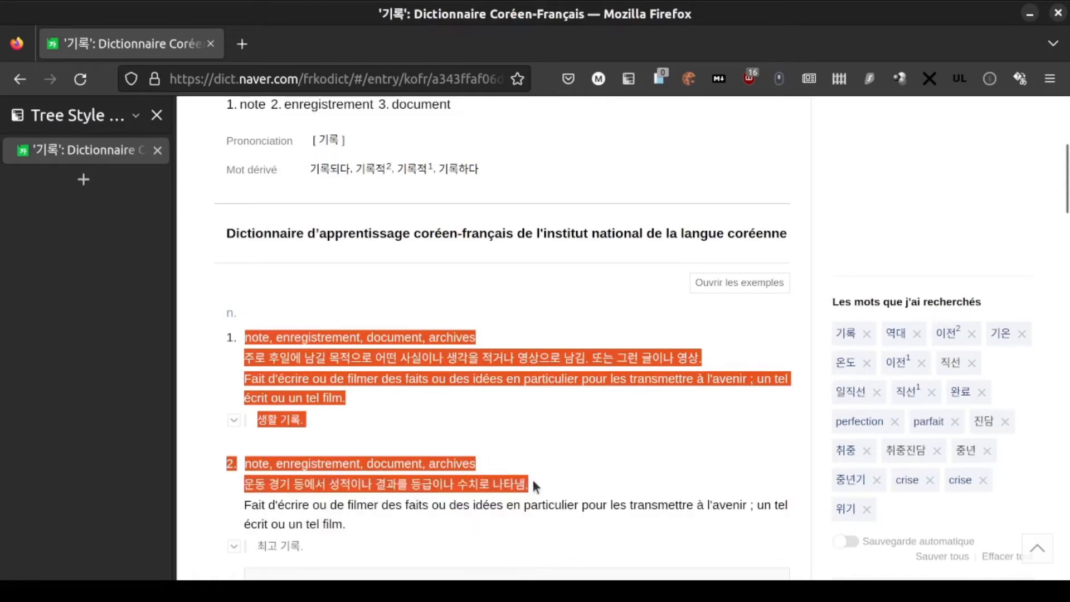
{"action": "key", "text": "alt+Tab"}
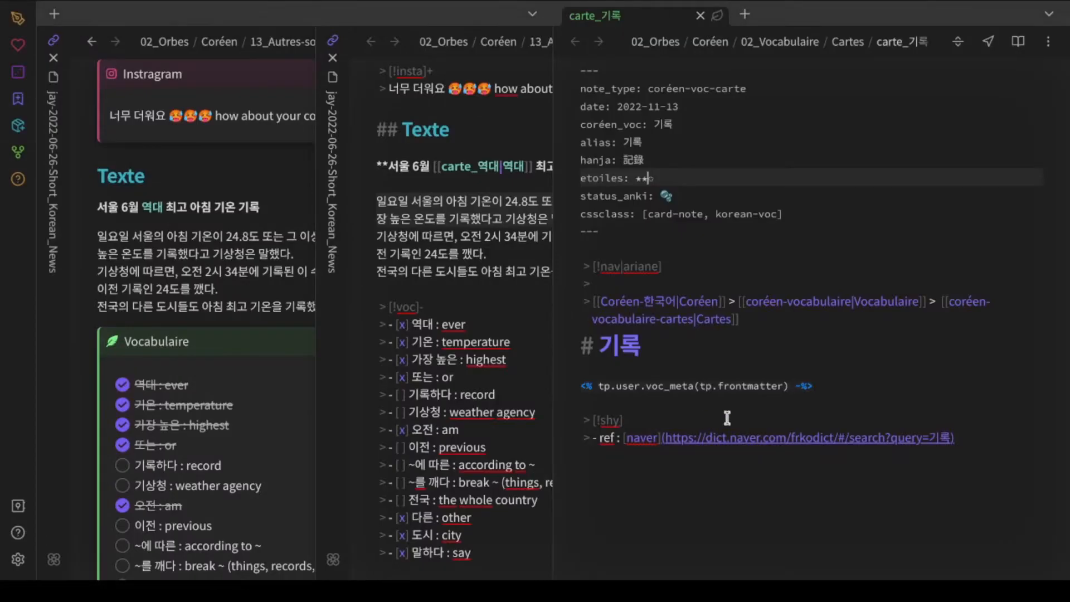
{"action": "left_click", "coordinate": [837, 393]}
{"action": "key", "text": "ctrl+v"}
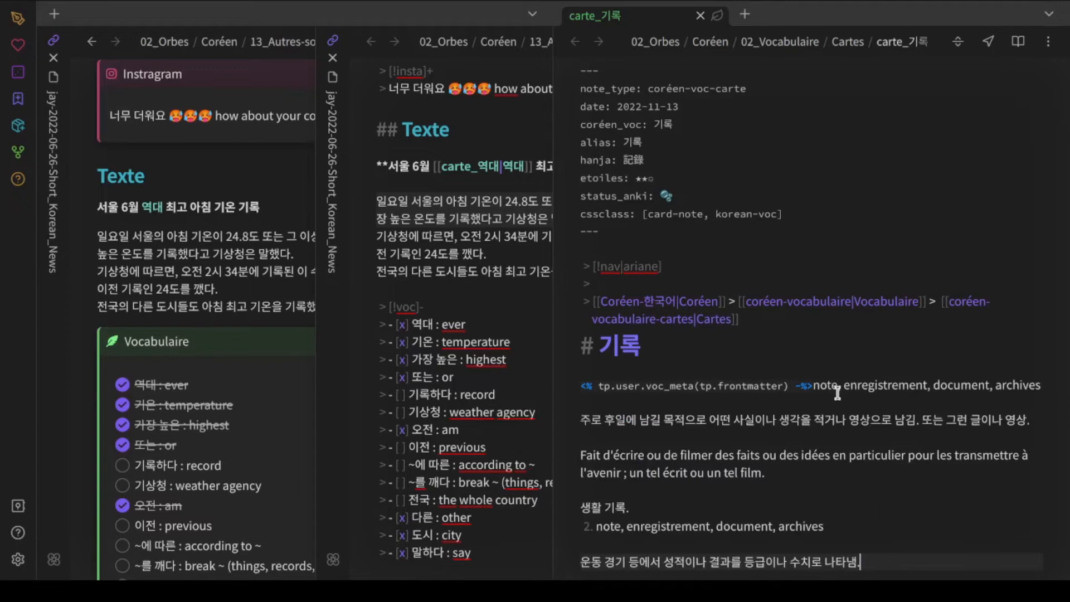
Step: Delete the 생활 기록 example and second translation line from the definitions, and remove the blank line above the French explanation
{"action": "key", "text": "Home"}
{"action": "key", "text": "shift+Up"}
{"action": "key", "text": "shift+Up"}
{"action": "key", "text": "shift+Up"}
{"action": "key", "text": "BackSpace"}
{"action": "key", "text": "Up"}
{"action": "key", "text": "Up"}
{"action": "key", "text": "Up"}
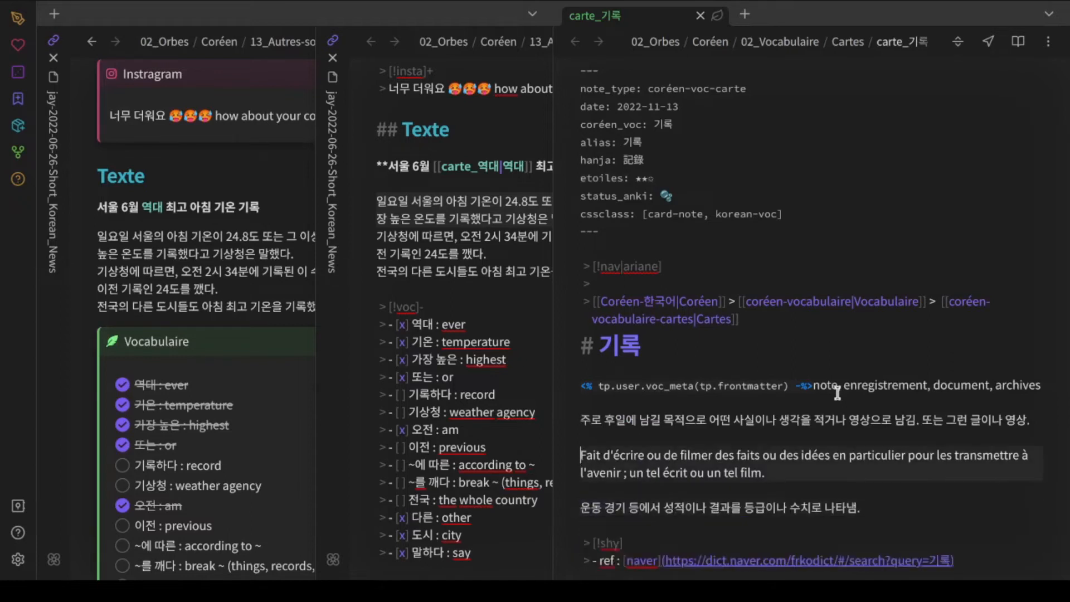
{"action": "key", "text": "BackSpace"}
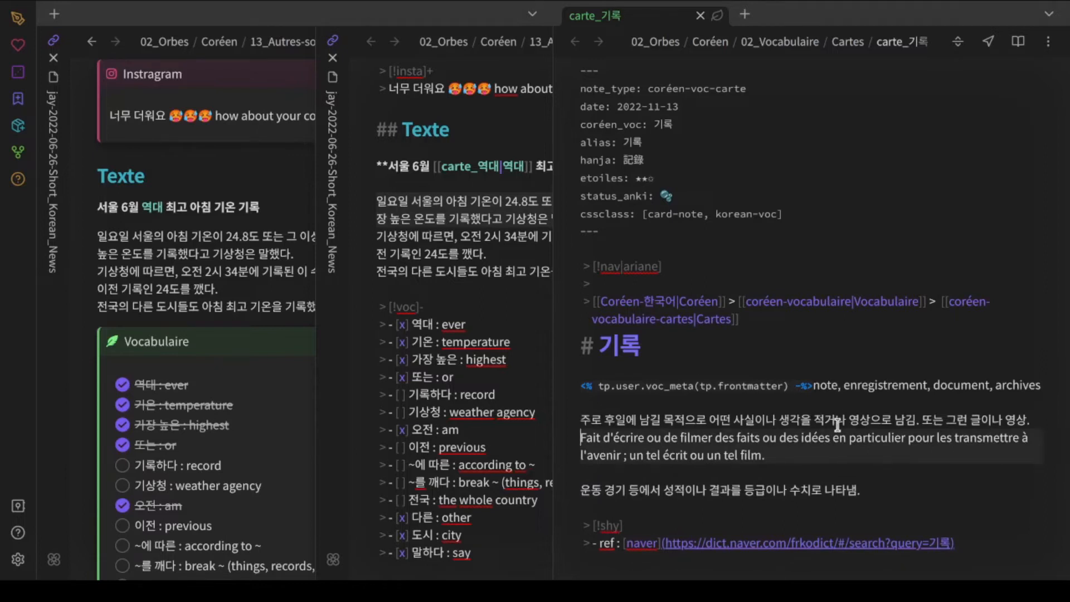
Step: Run the voc_meta template expression in the 기록 card and add card-voc-2 to its cssclass metadata field
{"action": "triple_click", "coordinate": [729, 386]}
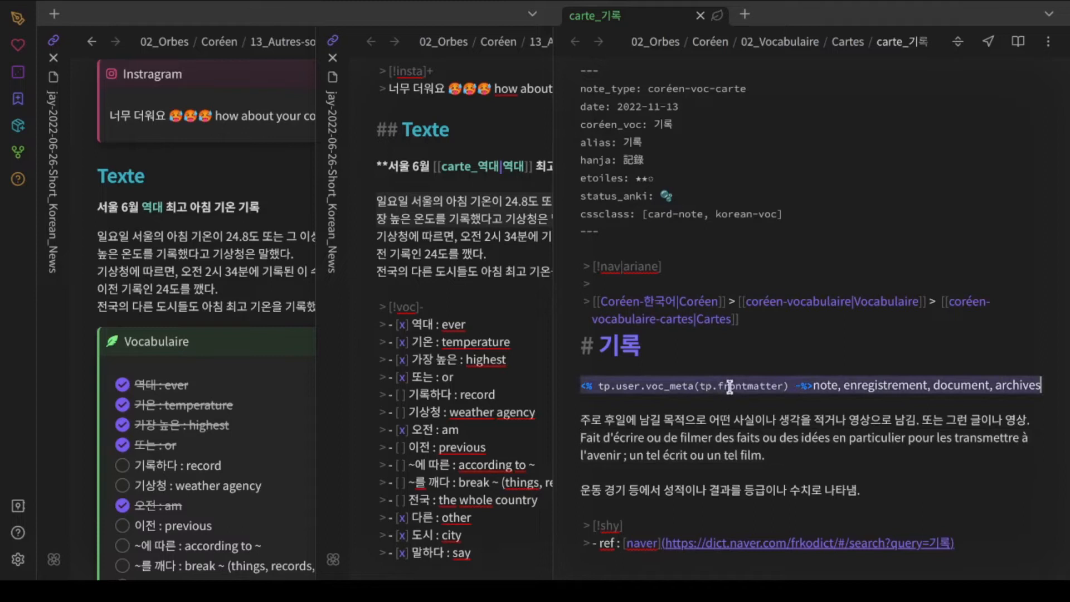
{"action": "key", "text": "alt+r"}
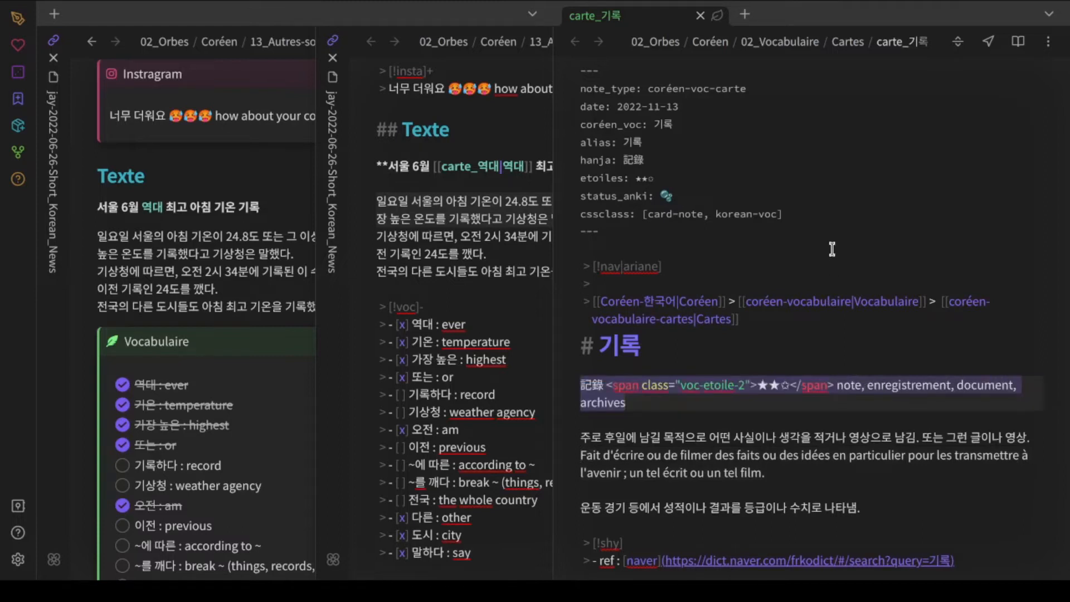
{"action": "left_click", "coordinate": [717, 17]}
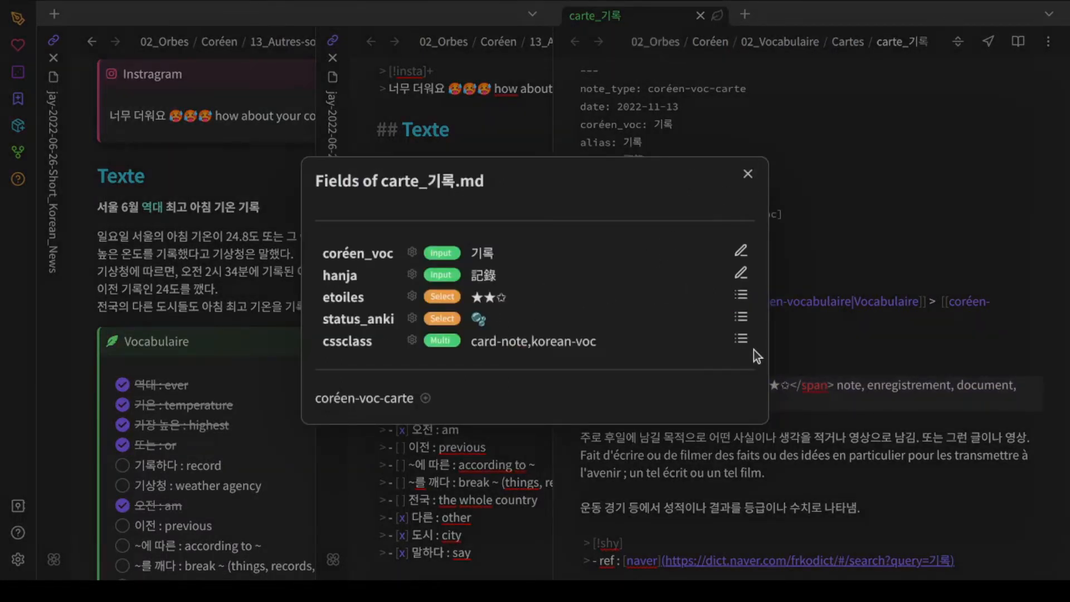
{"action": "left_click", "coordinate": [740, 336]}
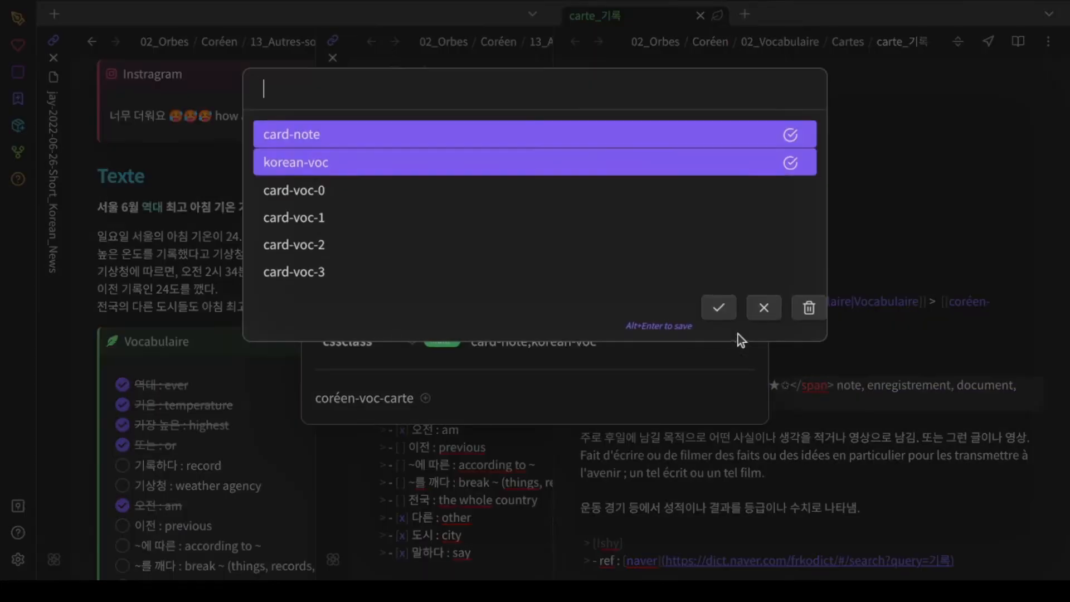
{"action": "left_click", "coordinate": [372, 245]}
{"action": "left_click", "coordinate": [719, 308]}
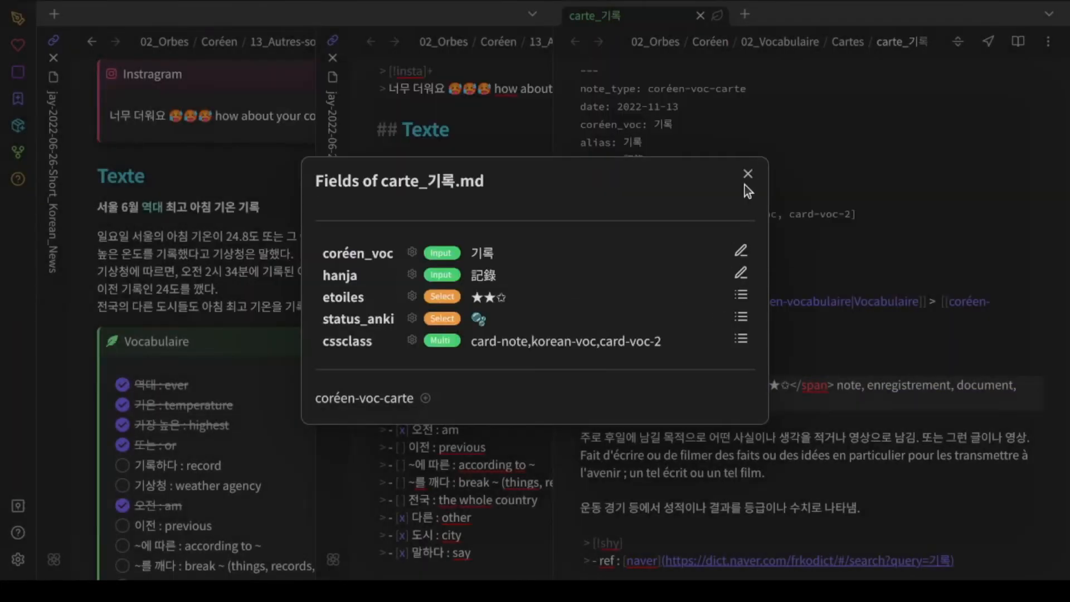
{"action": "left_click", "coordinate": [745, 178]}
Step: Show the 기록 card in reading view and close it
{"action": "left_click", "coordinate": [771, 355]}
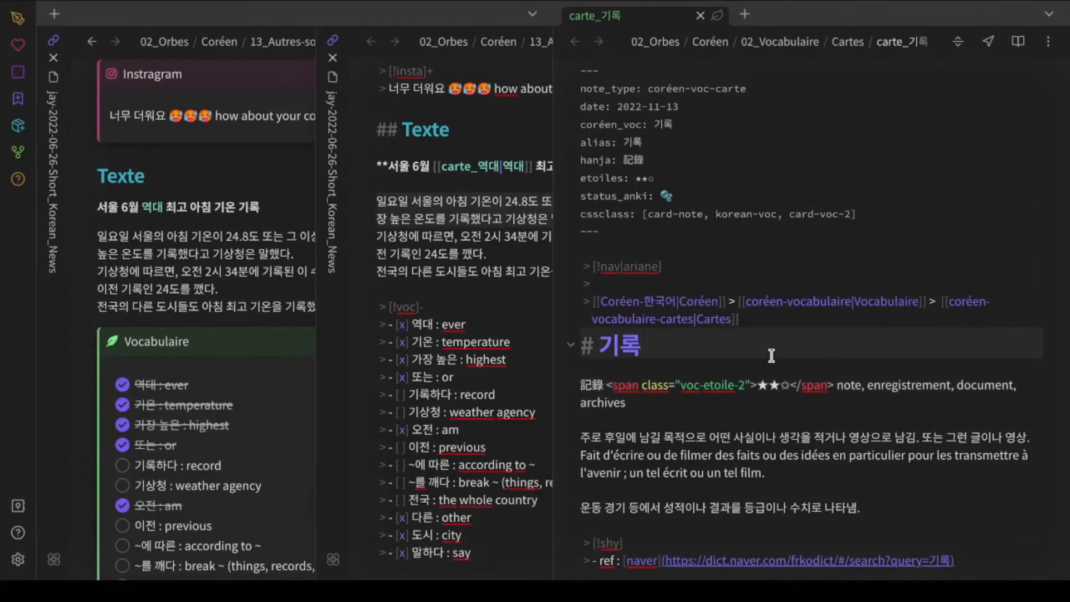
{"action": "key", "text": "ctrl+e"}
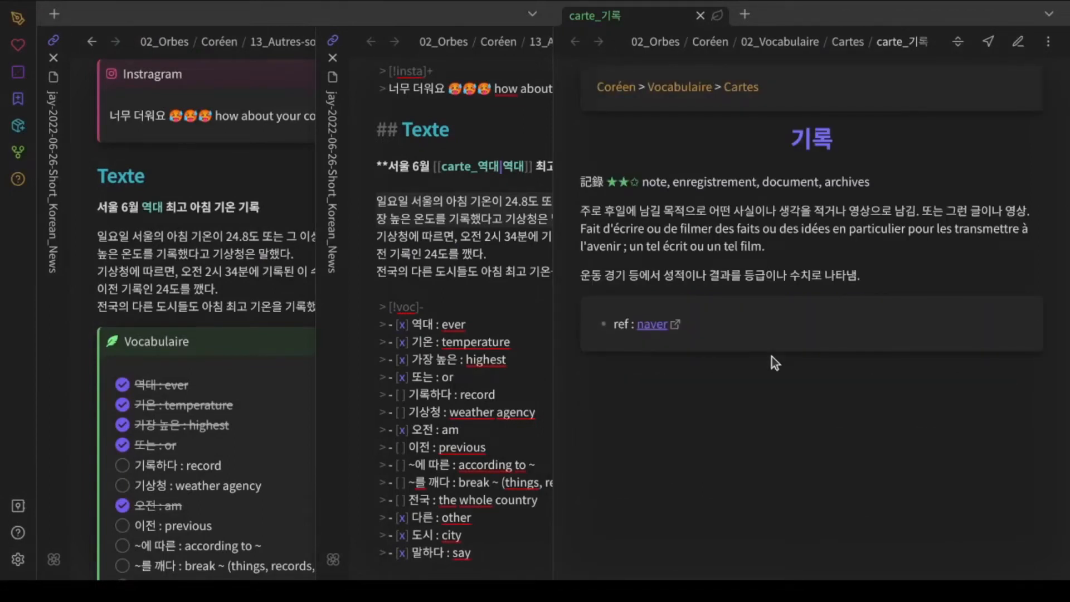
{"action": "key", "text": "ctrl+w"}
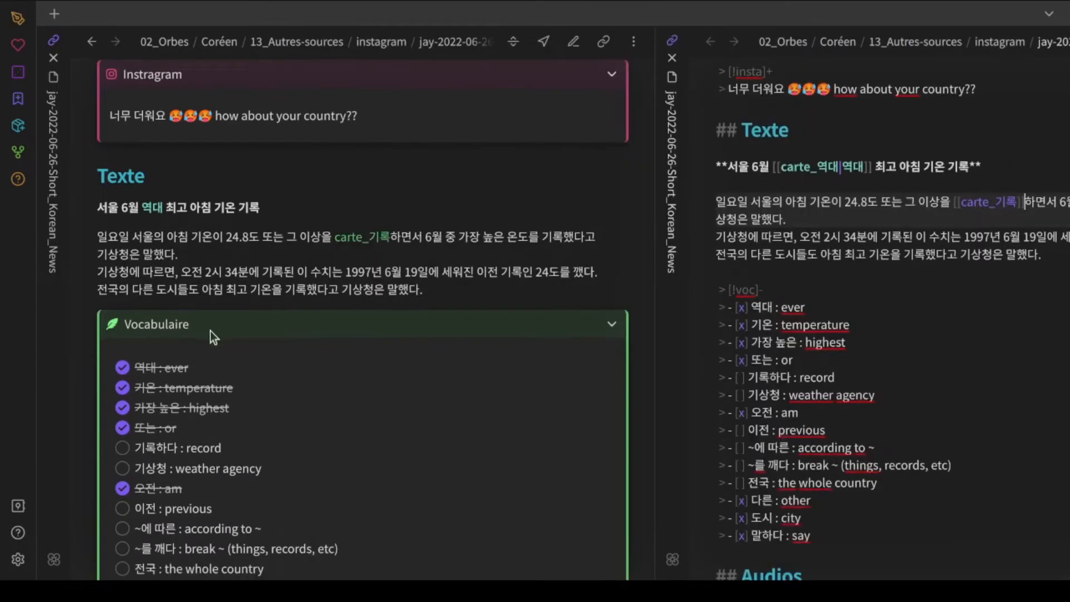
Step: Preview the carte_기록 link in the reading view and give it the display text 기록 in the note's source
{"action": "left_click", "coordinate": [1024, 201]}
{"action": "mouse_move", "coordinate": [353, 240]}
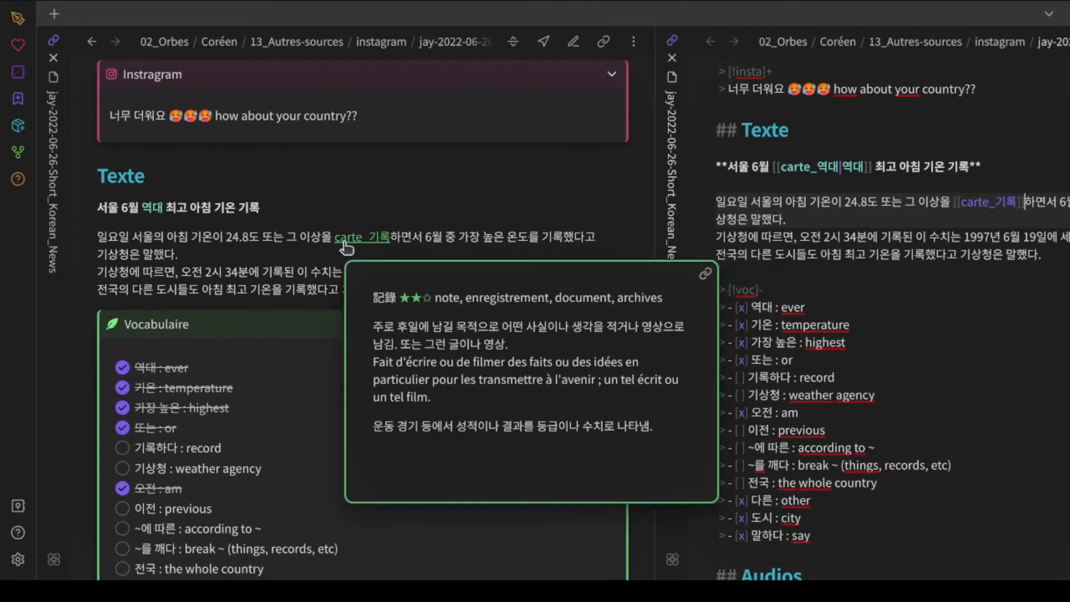
{"action": "scroll", "coordinate": [878, 212], "scroll_direction": "right", "scroll_amount": 2}
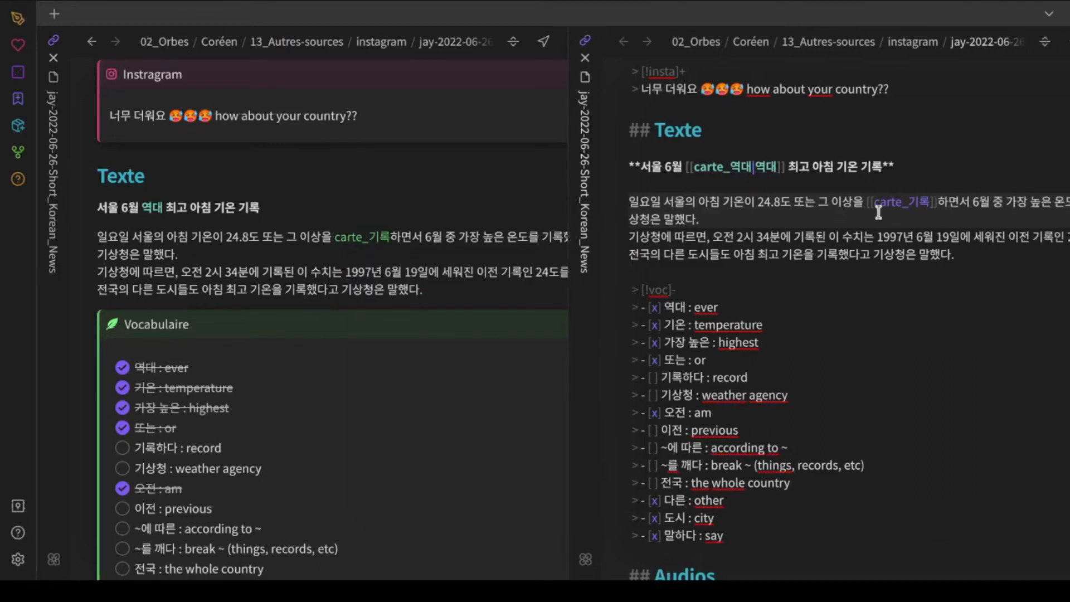
{"action": "key", "text": "shift+Left"}
{"action": "key", "text": "shift+Left"}
{"action": "key", "text": "Right"}
{"action": "type", "text": "|"}
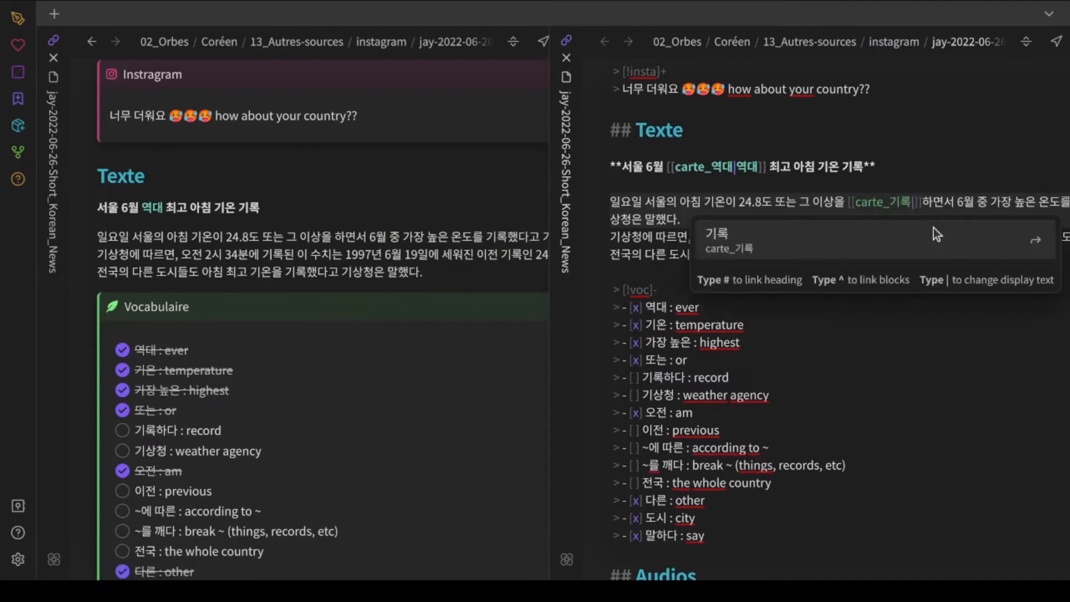
{"action": "type", "text": "기록"}
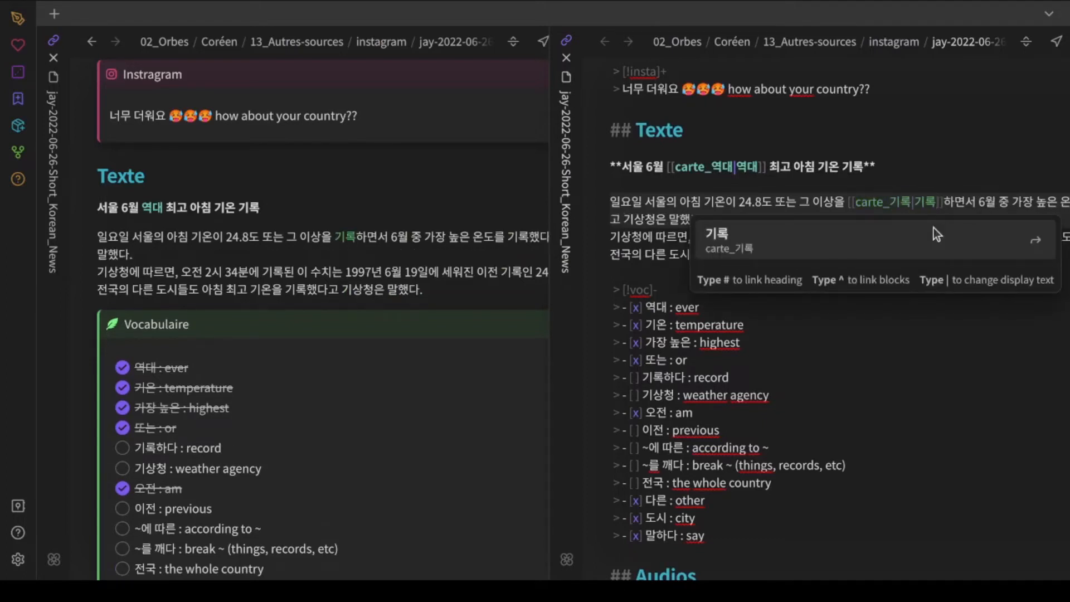
{"action": "left_click", "coordinate": [987, 201]}
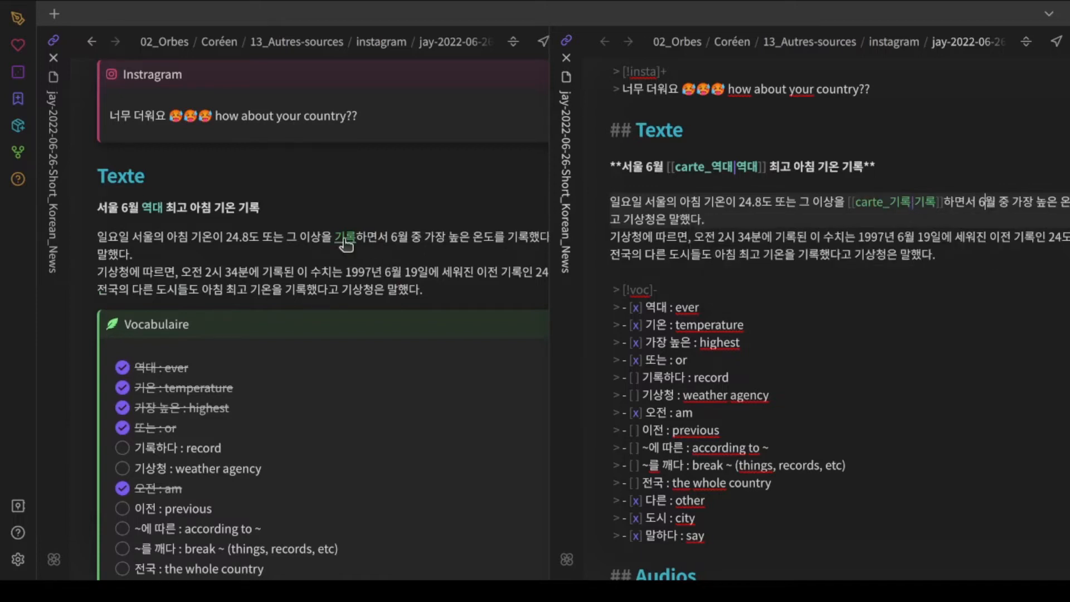
Step: Check off the entry 기록하다 : record in the Vocabulaire callout of the reading view
{"action": "mouse_move", "coordinate": [345, 244]}
{"action": "double_click", "coordinate": [917, 202]}
{"action": "left_click", "coordinate": [123, 447]}
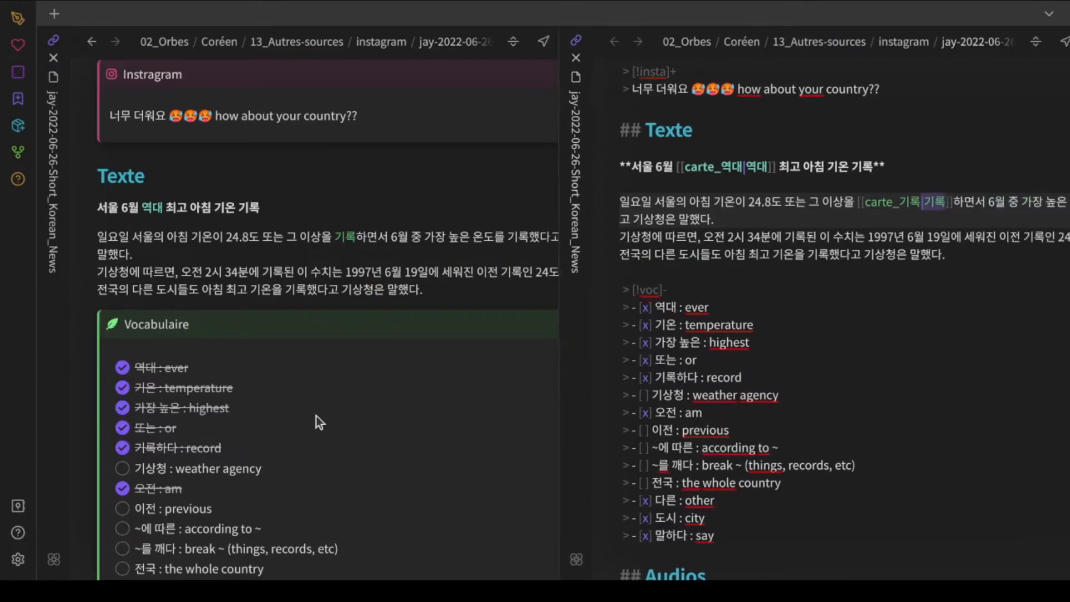
{"action": "scroll", "coordinate": [756, 313], "scroll_direction": "right", "scroll_amount": 4}
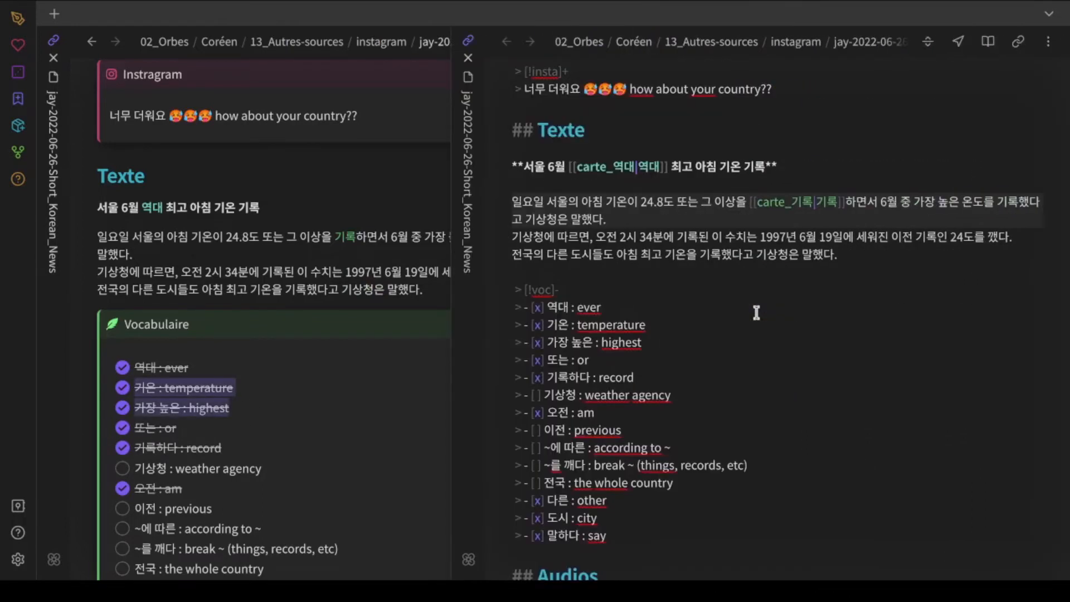
{"action": "scroll", "coordinate": [757, 313], "scroll_direction": "left", "scroll_amount": 4}
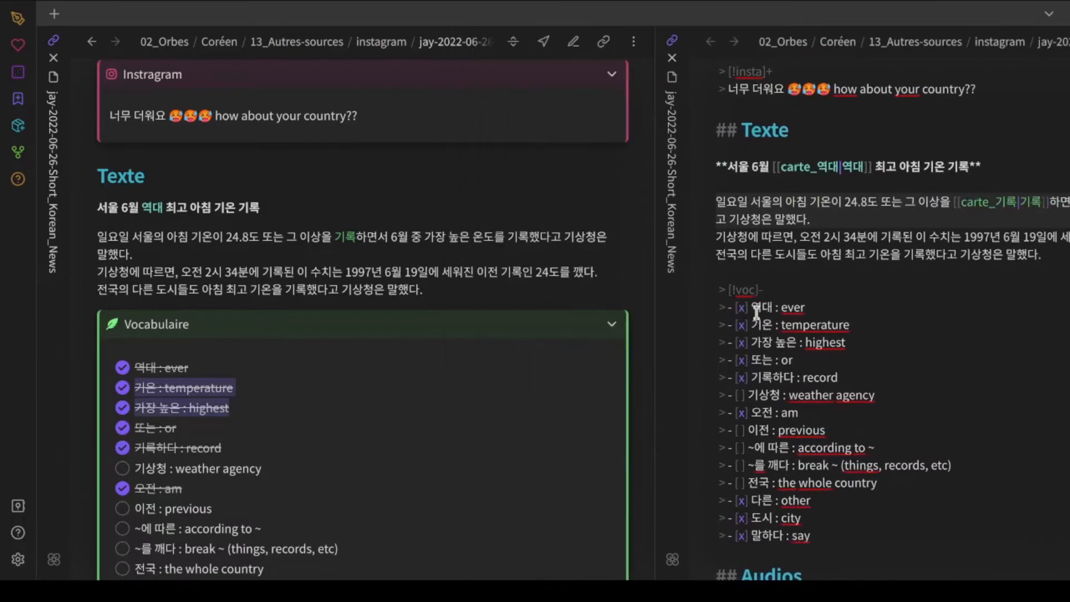
{"action": "scroll", "coordinate": [756, 313], "scroll_direction": "right", "scroll_amount": 4}
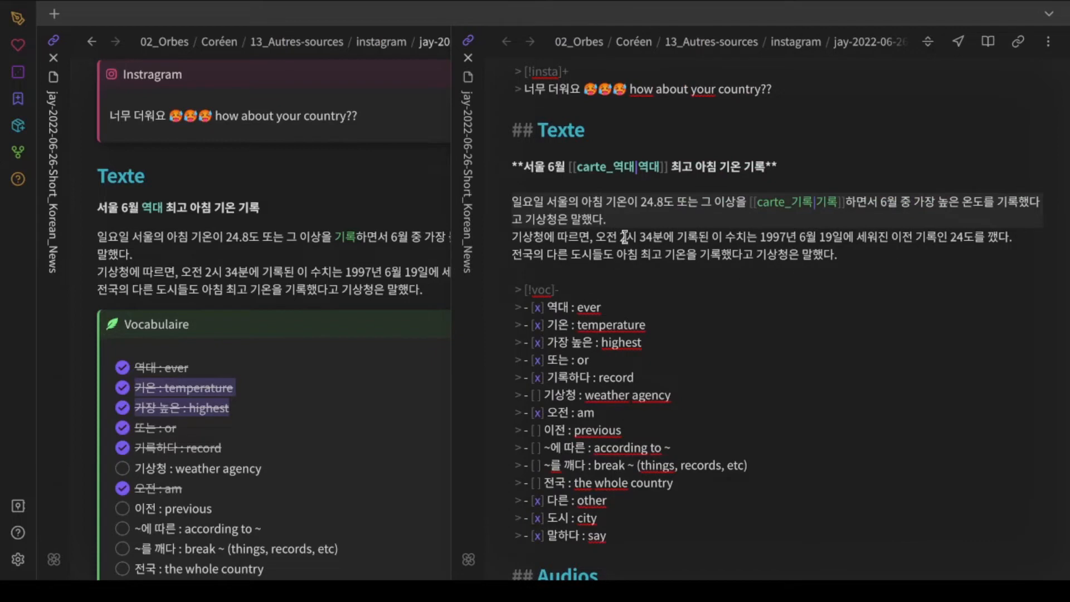
Step: Link 기상청 in the text's first sentence to carte_기상청 with display text 기상청, and check off 기상청 : weather agency in the Vocabulaire callout
{"action": "left_click", "coordinate": [526, 219]}
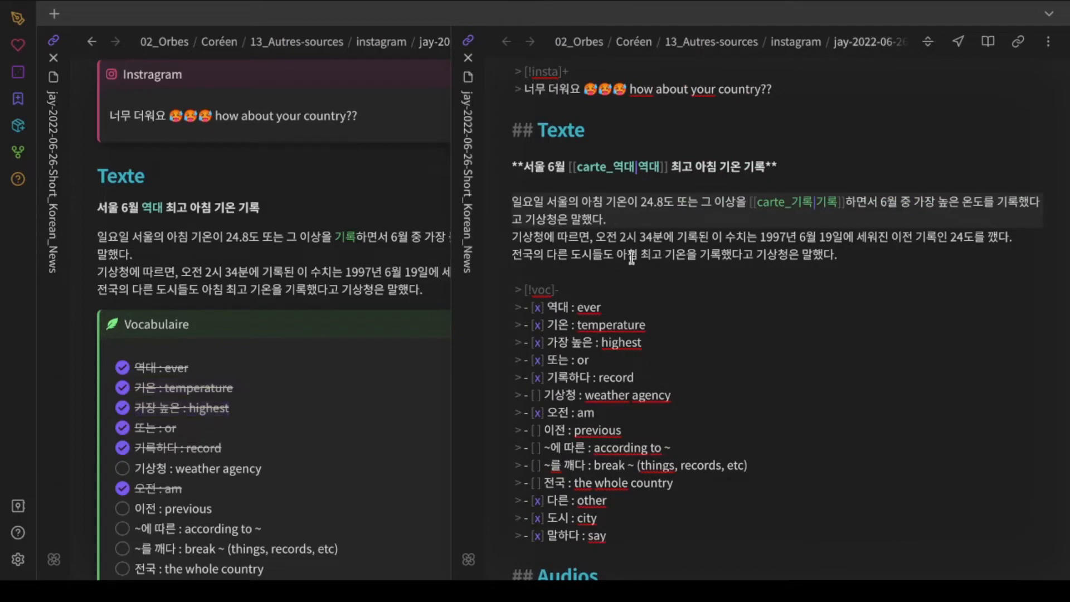
{"action": "type", "text": "[[carte_"}
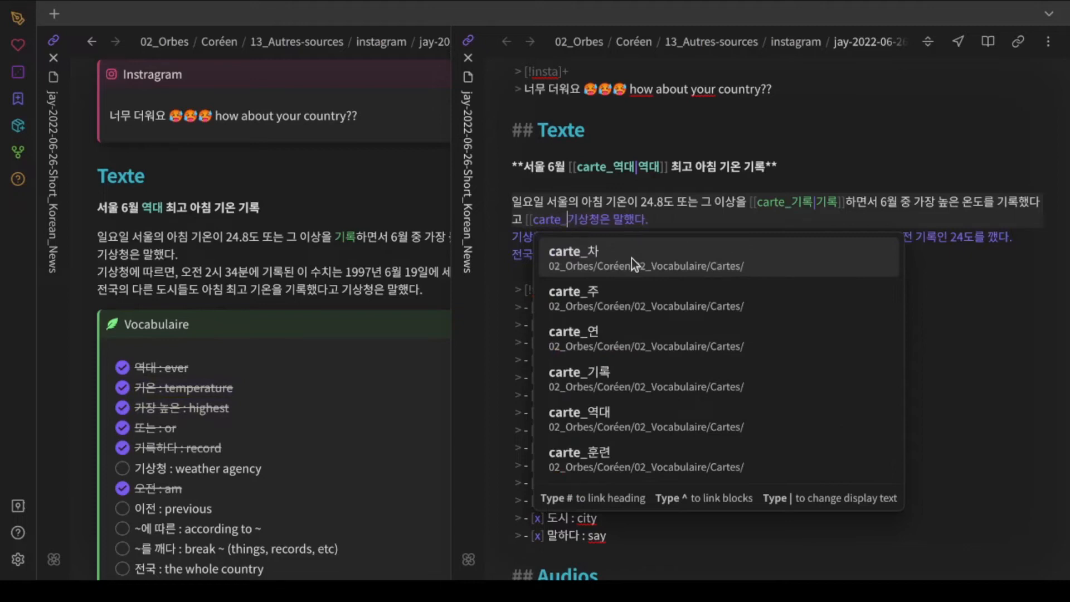
{"action": "key", "text": "shift+Right"}
{"action": "key", "text": "shift+Right"}
{"action": "key", "text": "shift+Right"}
{"action": "key", "text": "Right"}
{"action": "type", "text": "|기상청]"}
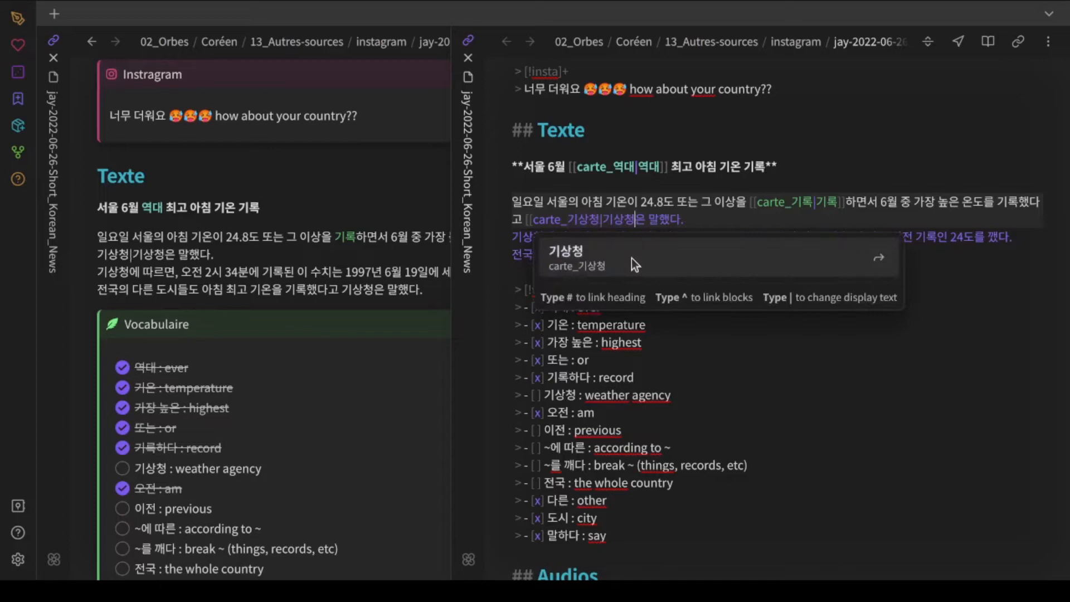
{"action": "type", "text": "]"}
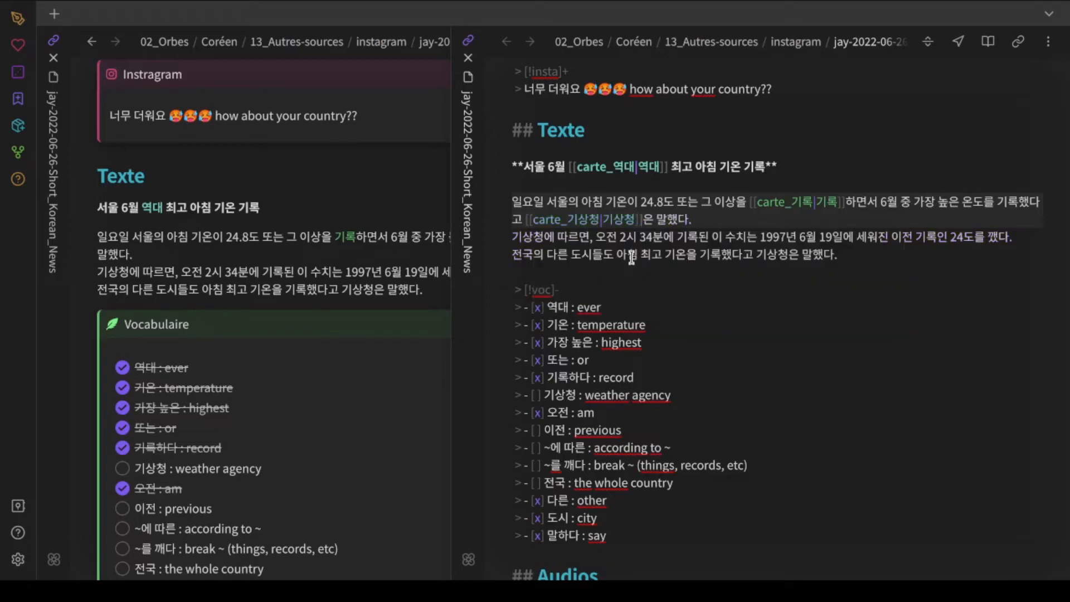
{"action": "scroll", "coordinate": [709, 302], "scroll_direction": "left", "scroll_amount": 3}
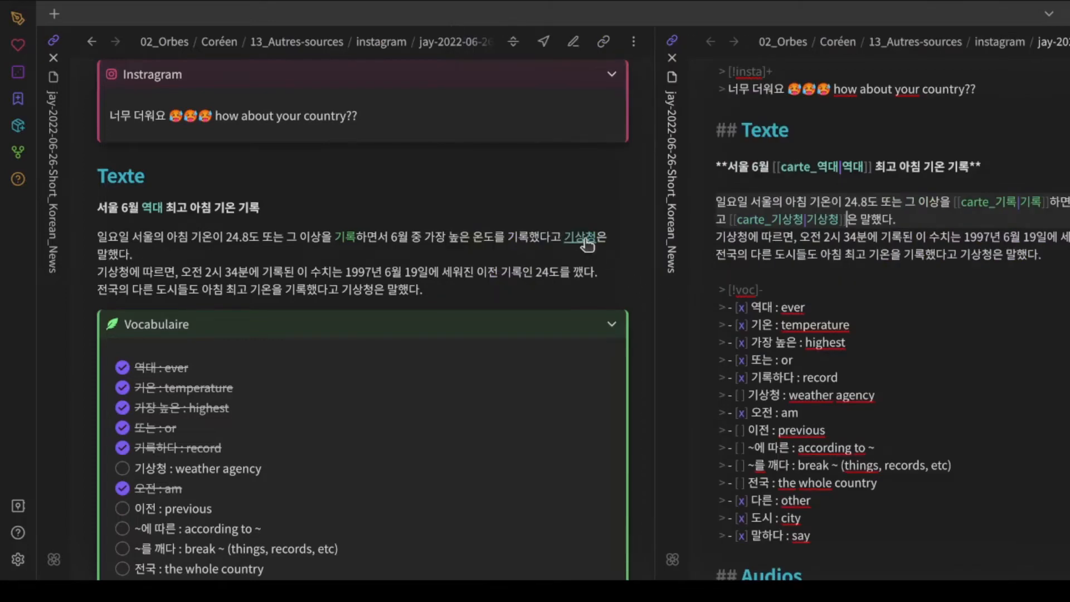
{"action": "left_click", "coordinate": [124, 470]}
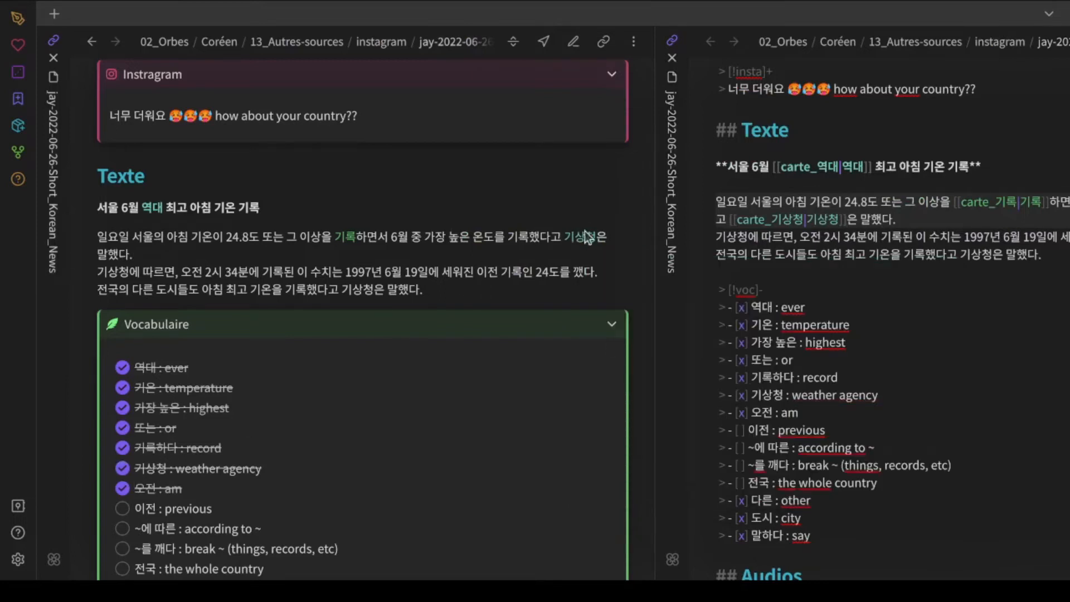
Step: Create a linked vocabulary card from the word 온도 in the note's source text
{"action": "mouse_move", "coordinate": [578, 241]}
{"action": "scroll", "coordinate": [500, 245], "scroll_direction": "up", "scroll_amount": 3}
{"action": "scroll", "coordinate": [500, 246], "scroll_direction": "down", "scroll_amount": 4}
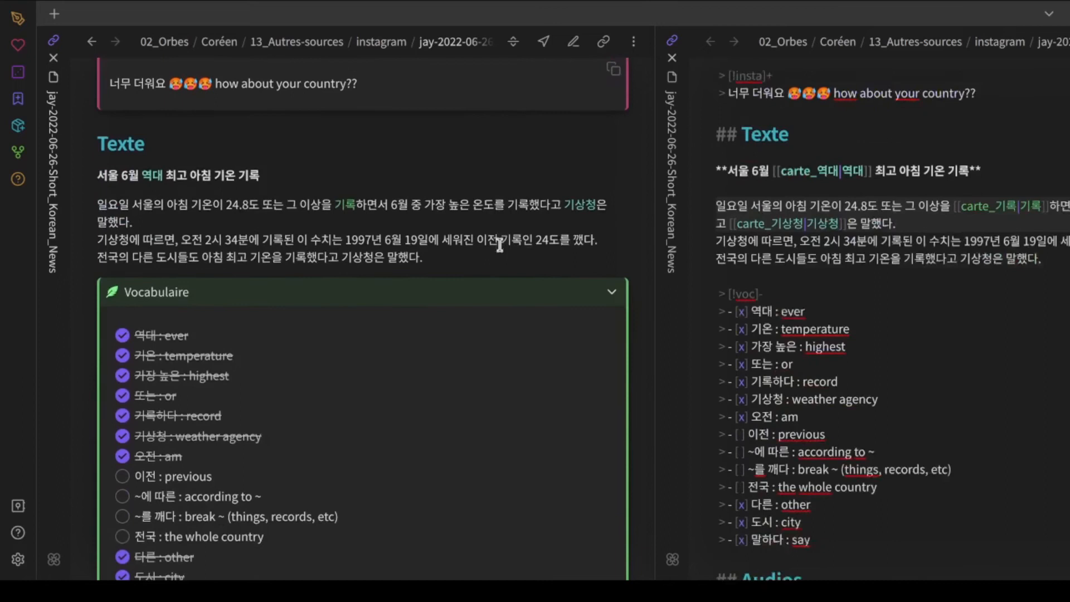
{"action": "scroll", "coordinate": [499, 246], "scroll_direction": "down", "scroll_amount": 1}
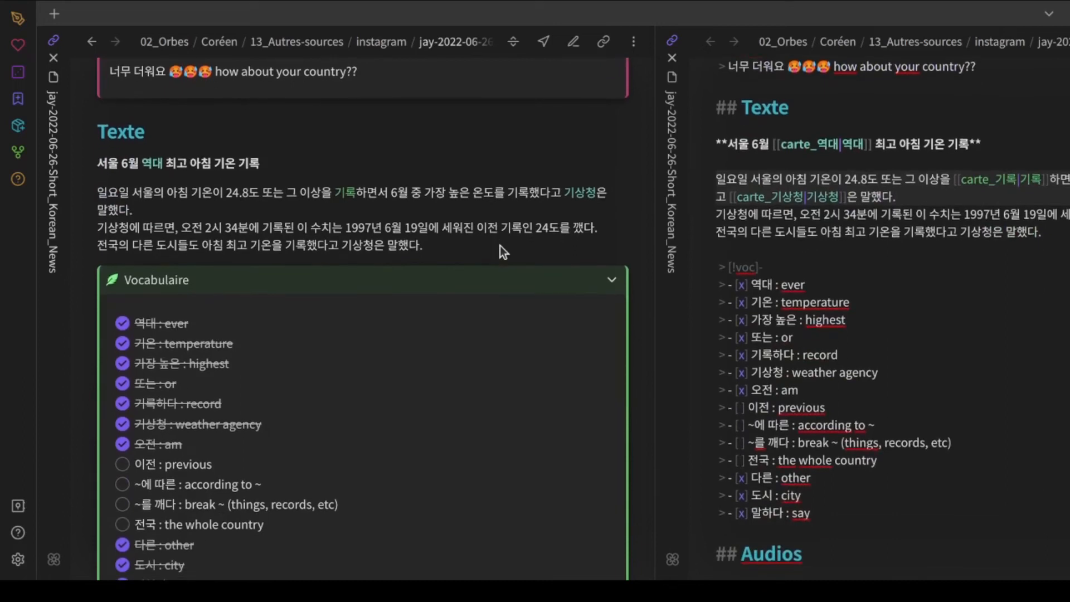
{"action": "scroll", "coordinate": [500, 246], "scroll_direction": "right", "scroll_amount": 4}
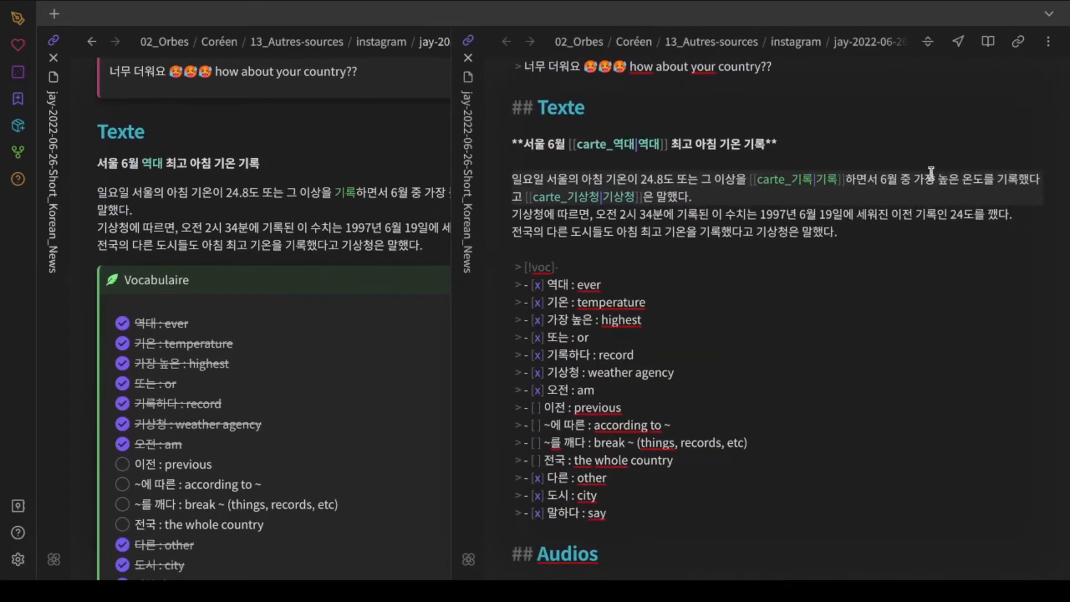
{"action": "left_click_drag", "start_coordinate": [963, 184], "coordinate": [983, 181]}
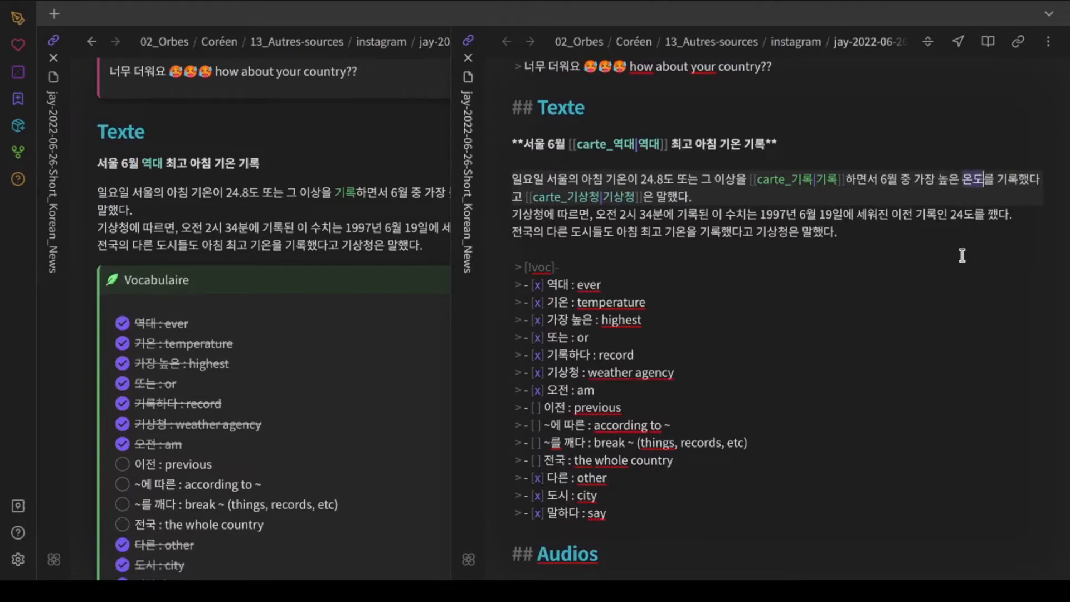
{"action": "left_click", "coordinate": [18, 101]}
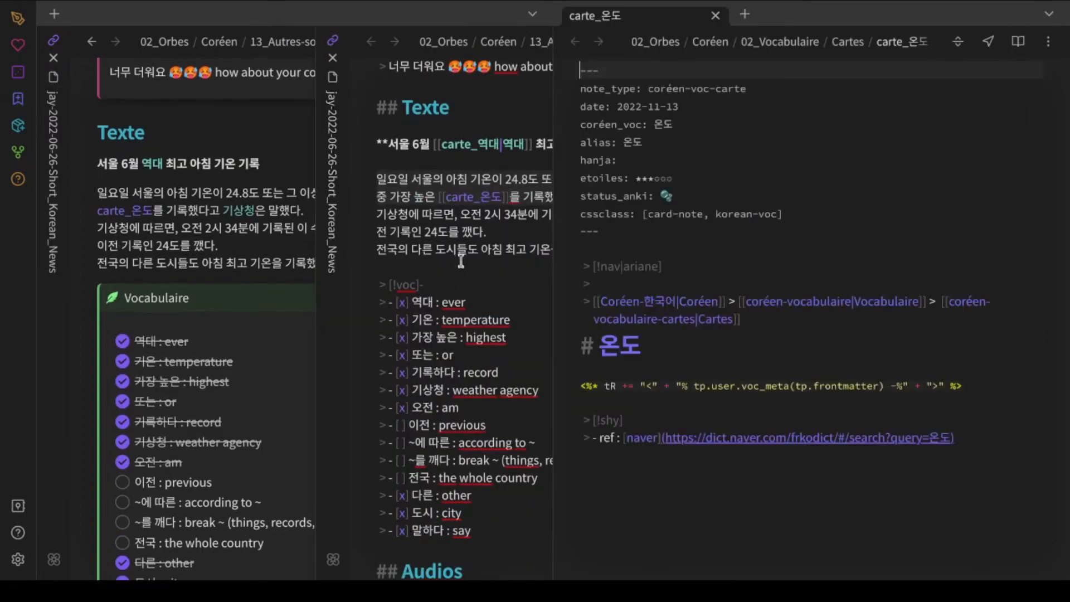
Step: Copy the card title 온도, look it up in the Naver Korean-French dictionary in Firefox, and open its entry
{"action": "double_click", "coordinate": [617, 349]}
{"action": "key", "text": "ctrl+c"}
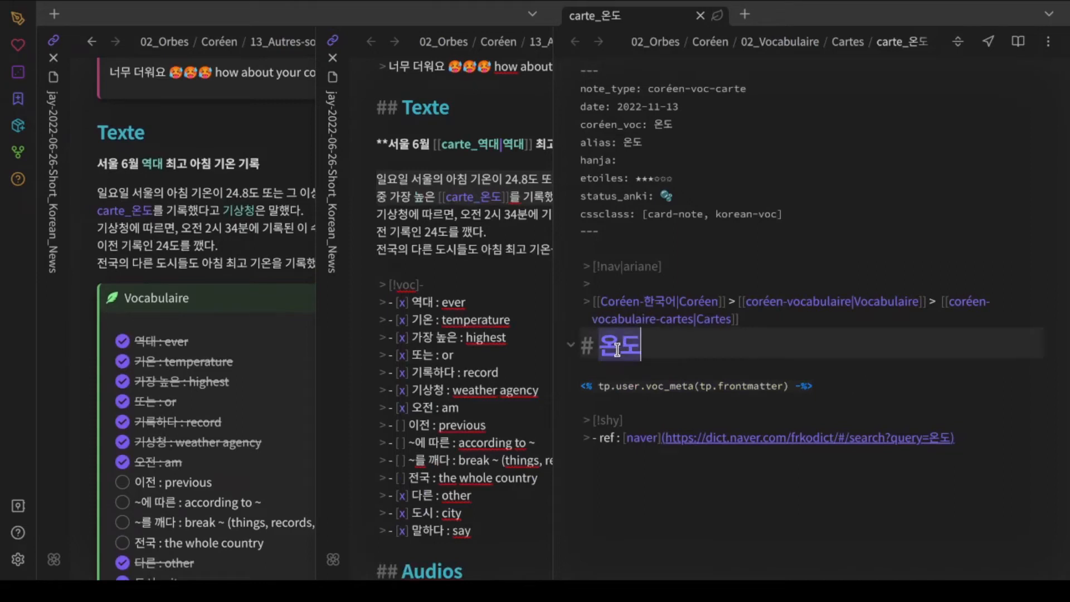
{"action": "key", "text": "alt+Tab"}
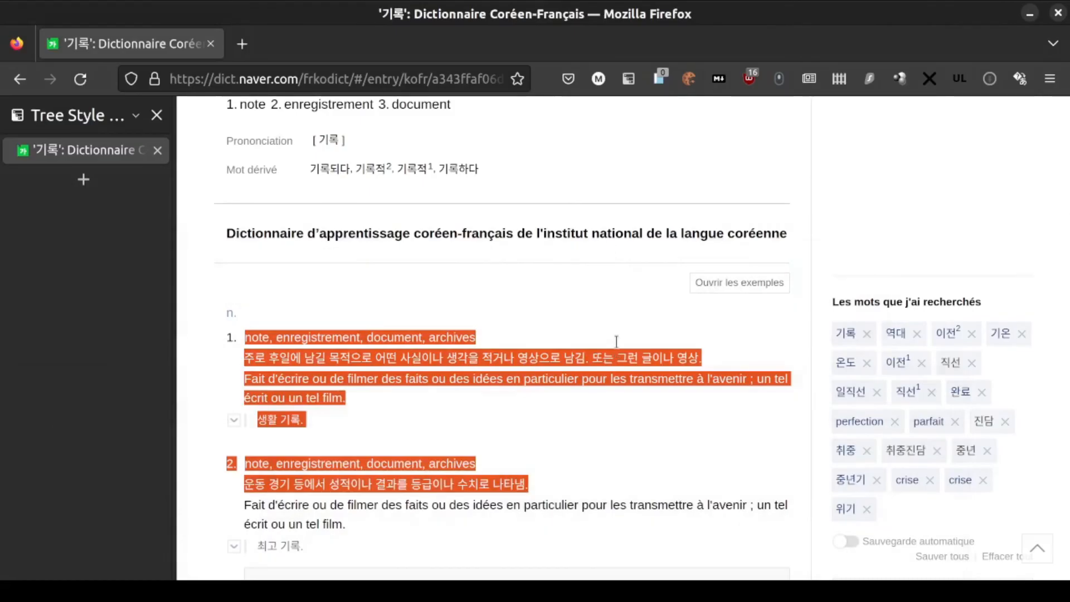
{"action": "scroll", "coordinate": [588, 189], "scroll_direction": "up", "scroll_amount": 5}
{"action": "double_click", "coordinate": [569, 209]}
{"action": "key", "text": "BackSpace"}
{"action": "key", "text": "ctrl+v"}
{"action": "key", "text": "Return"}
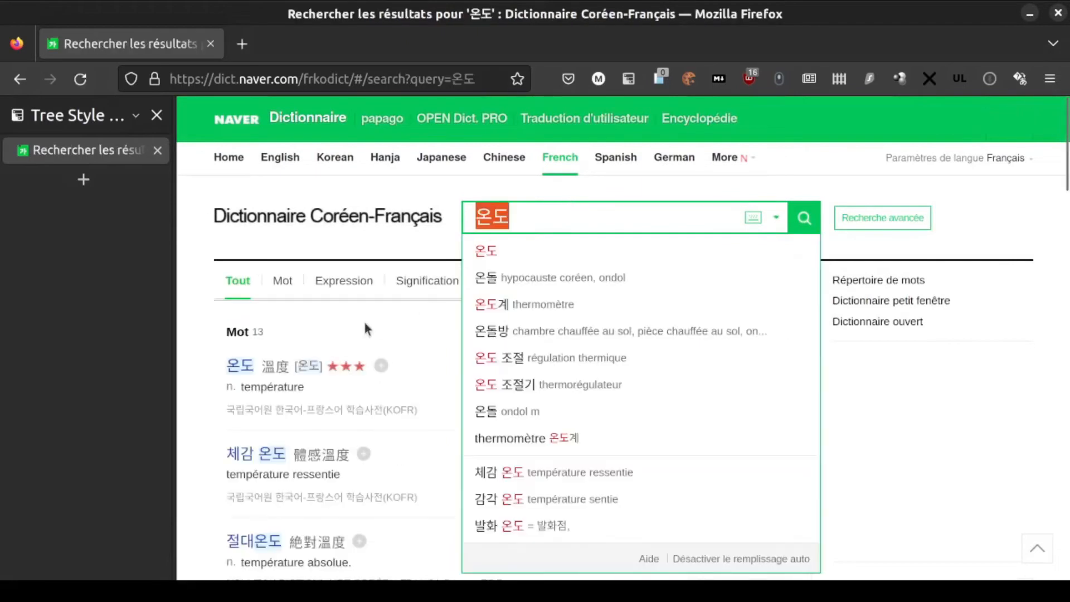
{"action": "left_click", "coordinate": [239, 363]}
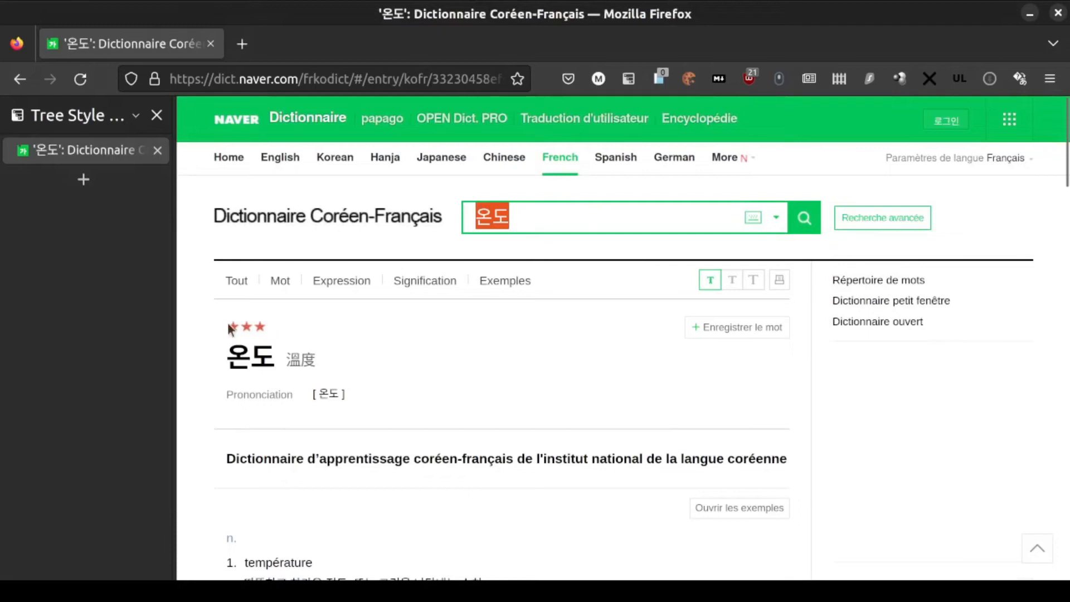
Step: Copy the hanja 溫度 from the dictionary entry into the hanja field of the 온도 card in Obsidian
{"action": "double_click", "coordinate": [311, 357]}
{"action": "key", "text": "ctrl+c"}
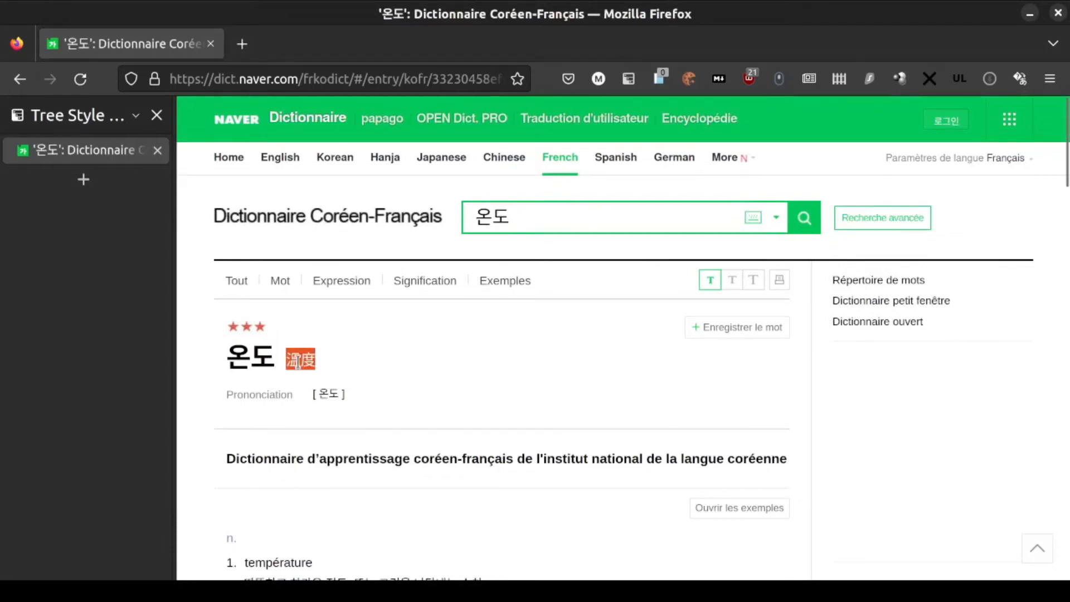
{"action": "key", "text": "alt+Tab"}
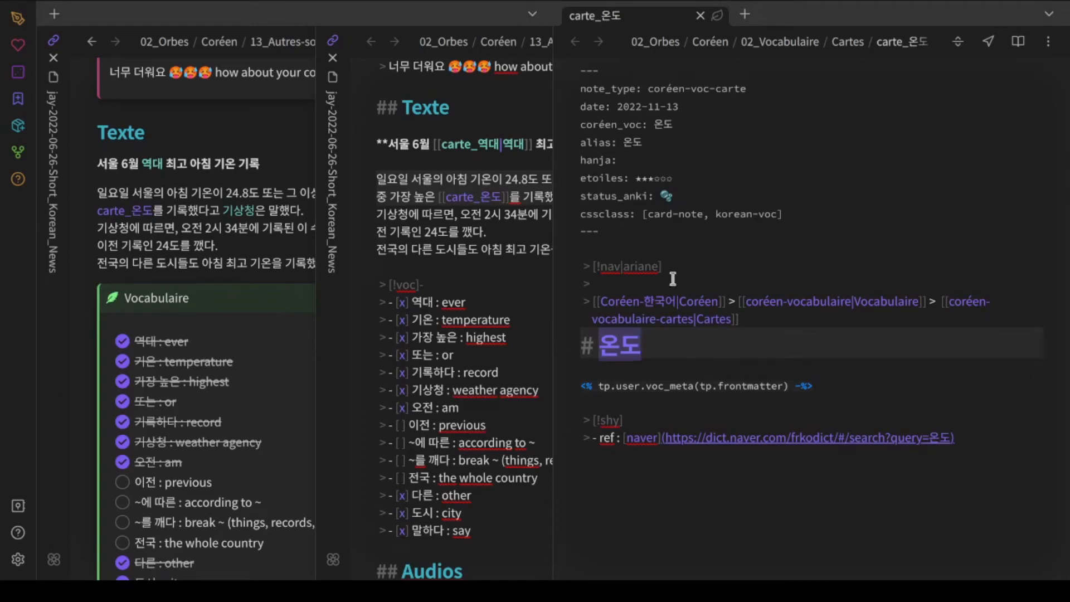
{"action": "left_click", "coordinate": [660, 151]}
{"action": "key", "text": "ctrl+v"}
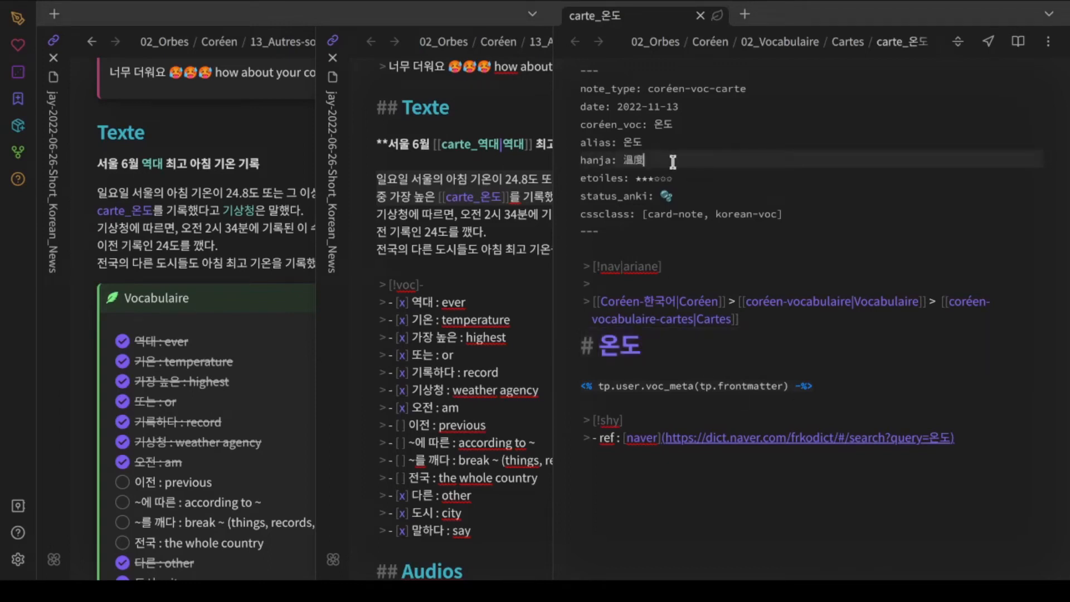
Step: Set the etoiles field of the 온도 card to ★★★ by removing the hollow stars
{"action": "left_click", "coordinate": [679, 172]}
{"action": "key", "text": "shift+Left"}
{"action": "key", "text": "shift+Left"}
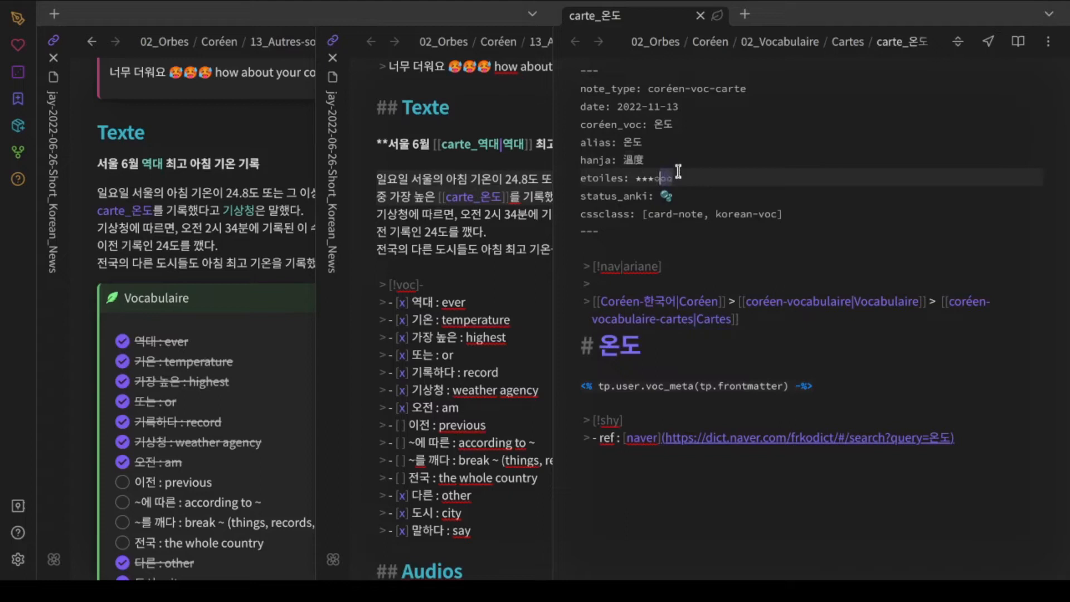
{"action": "key", "text": "BackSpace"}
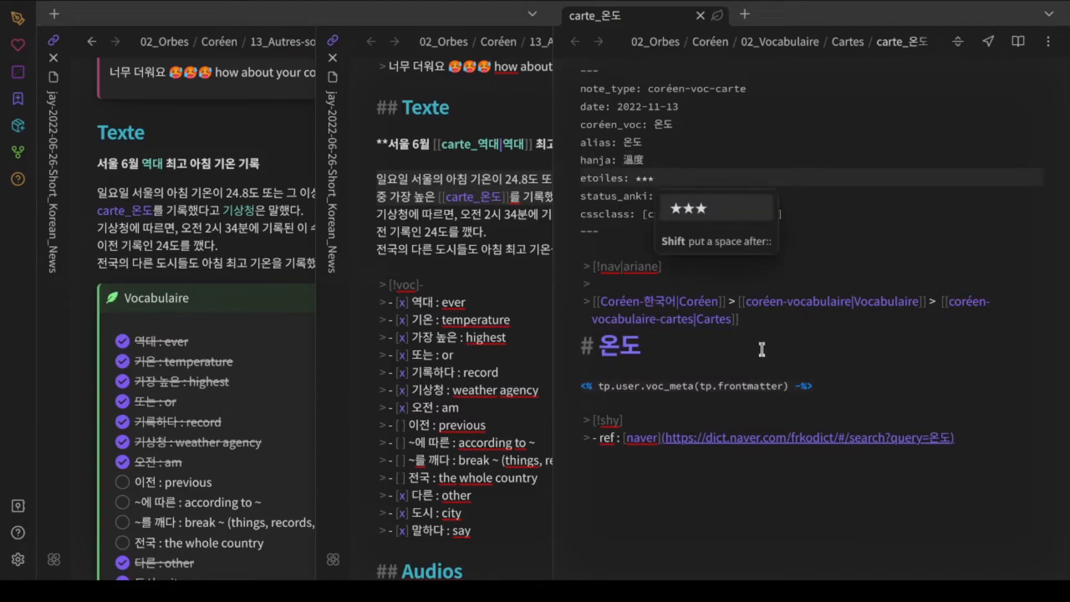
Step: Copy the température definition with its Korean and French explanations from Naver after the card's voc_meta expression, and remove the extra blank lines
{"action": "left_click", "coordinate": [838, 370]}
{"action": "key", "text": "alt+Tab"}
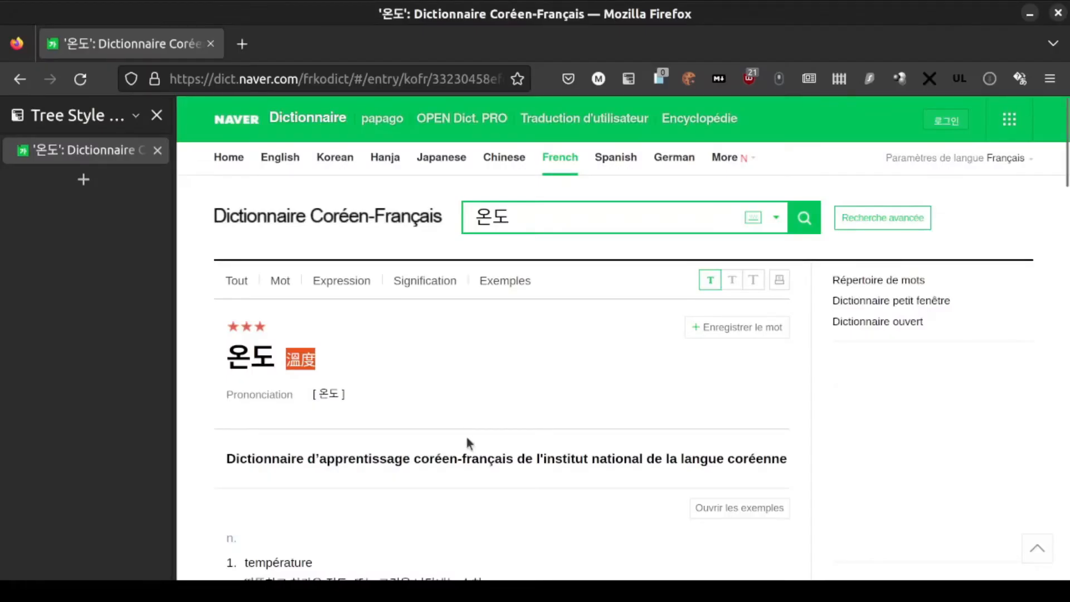
{"action": "scroll", "coordinate": [465, 433], "scroll_direction": "down", "scroll_amount": 5}
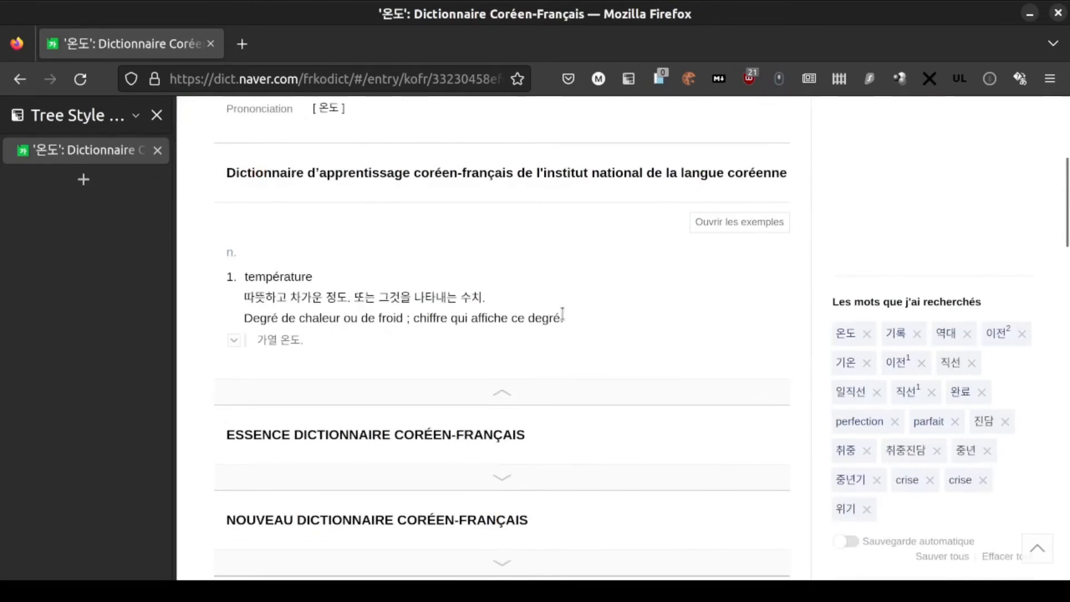
{"action": "left_click_drag", "start_coordinate": [563, 316], "coordinate": [246, 277]}
{"action": "key", "text": "ctrl+c"}
{"action": "key", "text": "alt+Tab"}
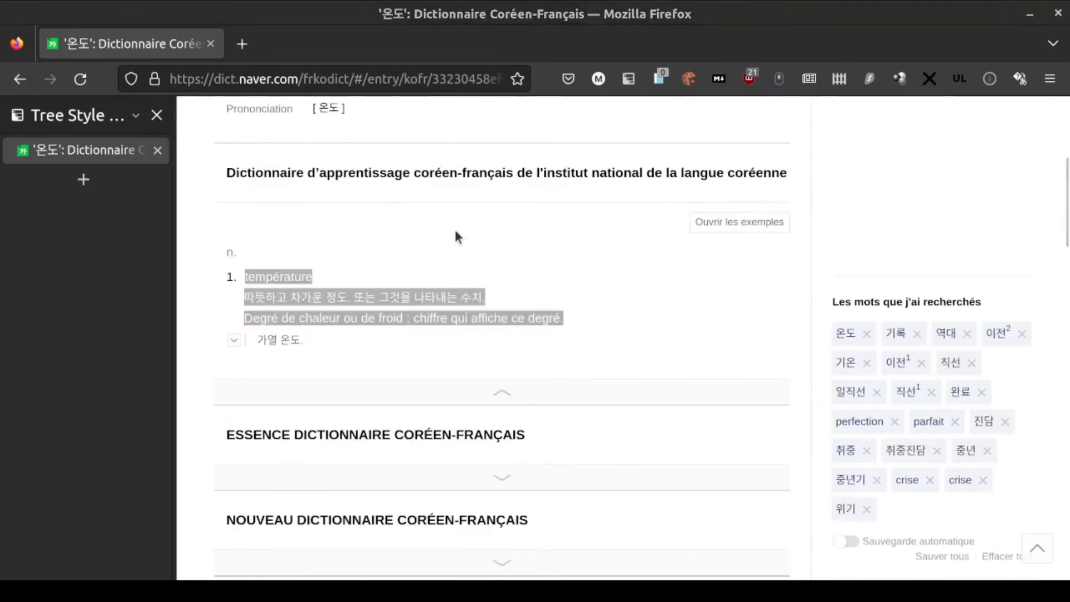
{"action": "left_click", "coordinate": [828, 383]}
{"action": "key", "text": "ctrl+v"}
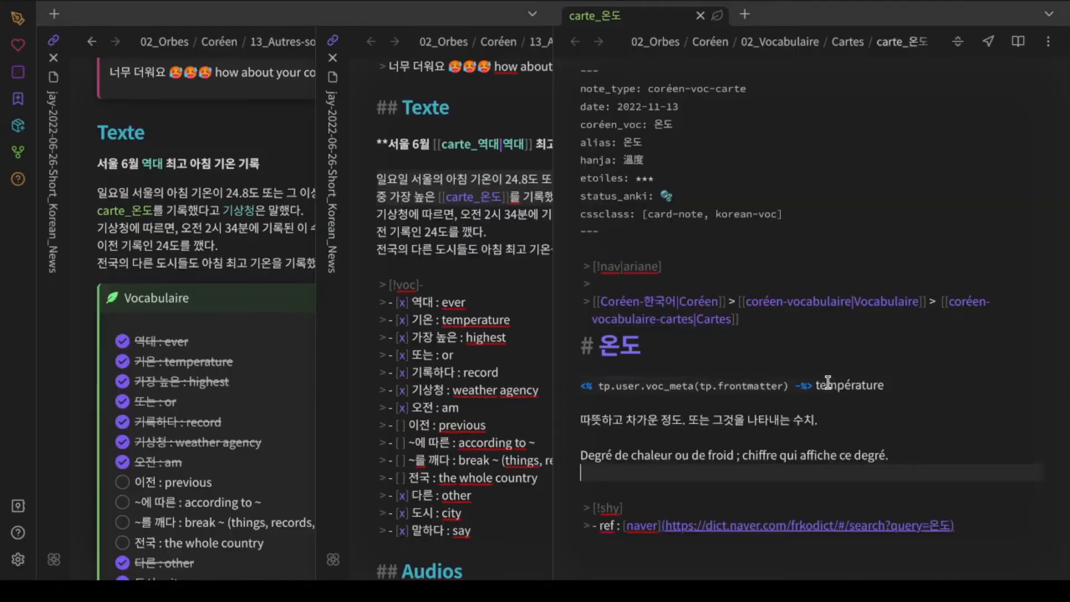
{"action": "key", "text": "BackSpace"}
{"action": "key", "text": "Up"}
{"action": "key", "text": "Right"}
{"action": "key", "text": "BackSpace"}
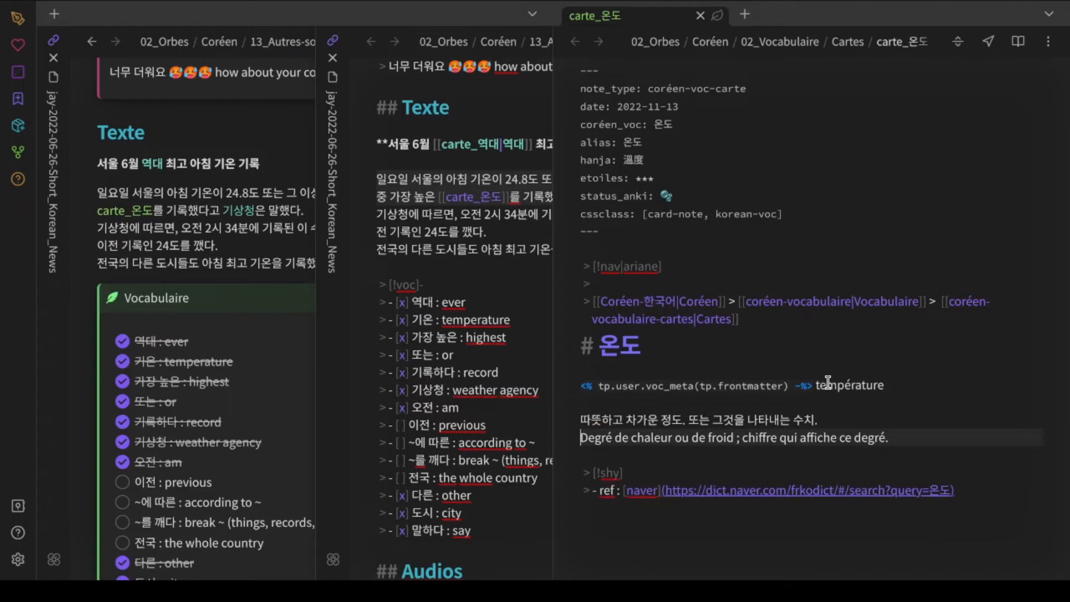
Step: Run the voc_meta template expression in the 온도 card and add card-voc-3 to its cssclass metadata field
{"action": "key", "text": "alt+r"}
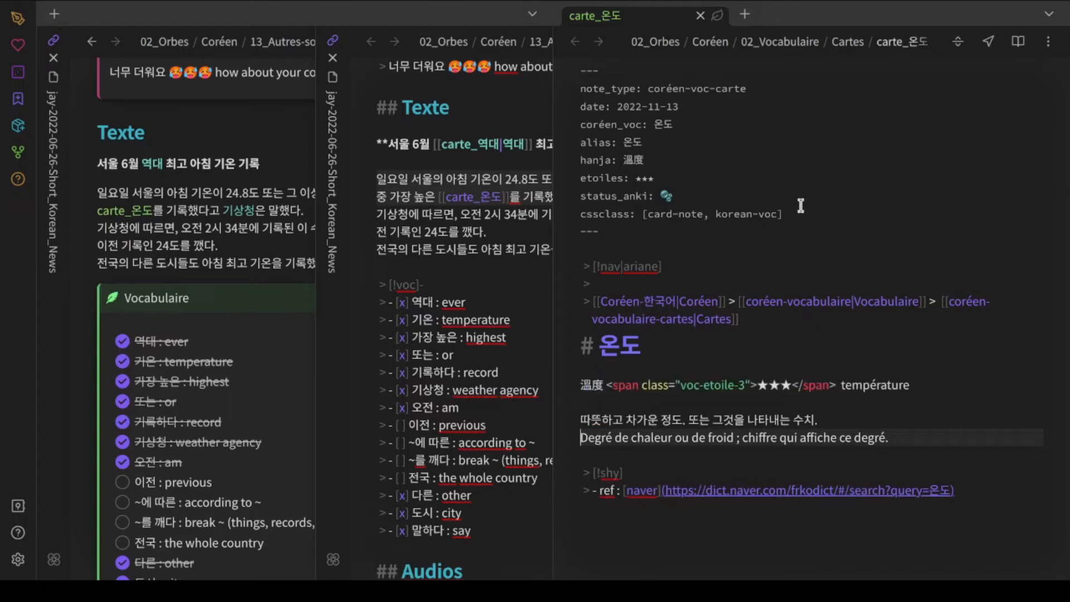
{"action": "left_click", "coordinate": [718, 20]}
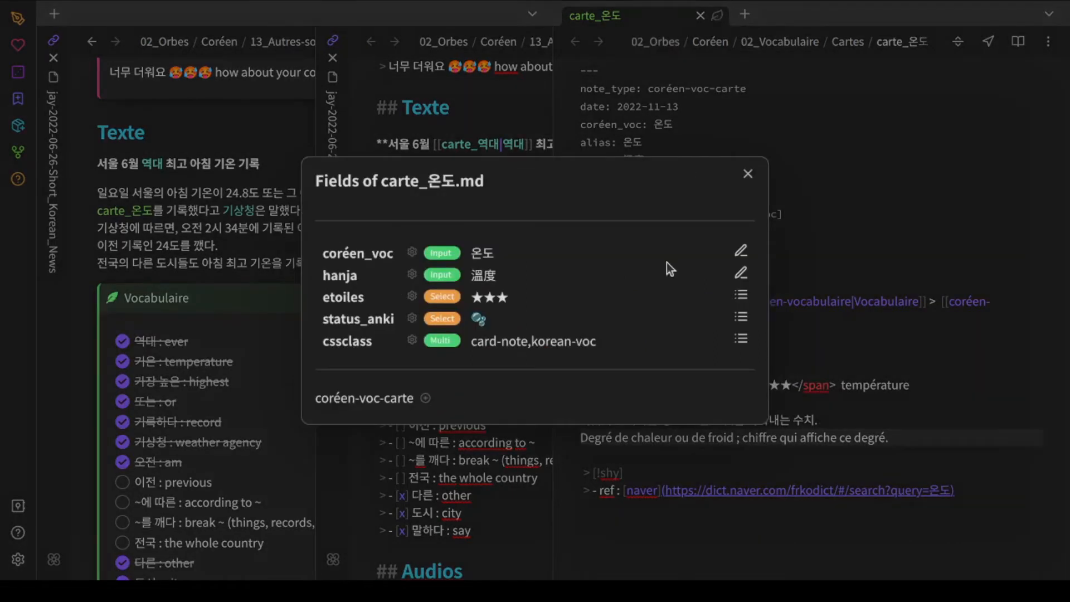
{"action": "left_click", "coordinate": [741, 340]}
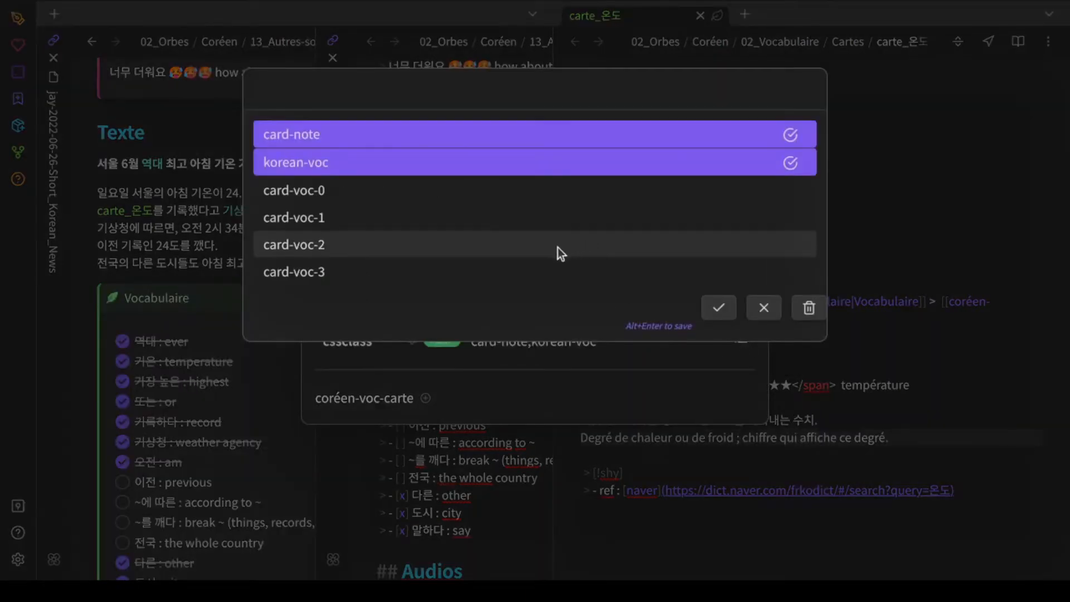
{"action": "left_click", "coordinate": [553, 271]}
{"action": "left_click", "coordinate": [718, 307]}
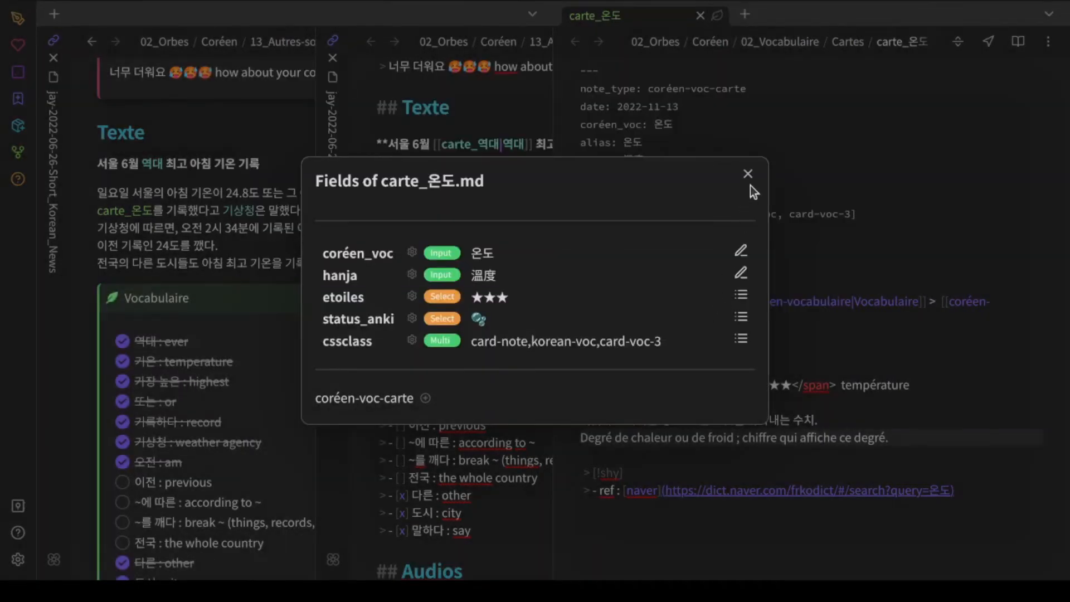
{"action": "left_click", "coordinate": [748, 174]}
Step: Show the 온도 card in reading view and close it
{"action": "key", "text": "ctrl+e"}
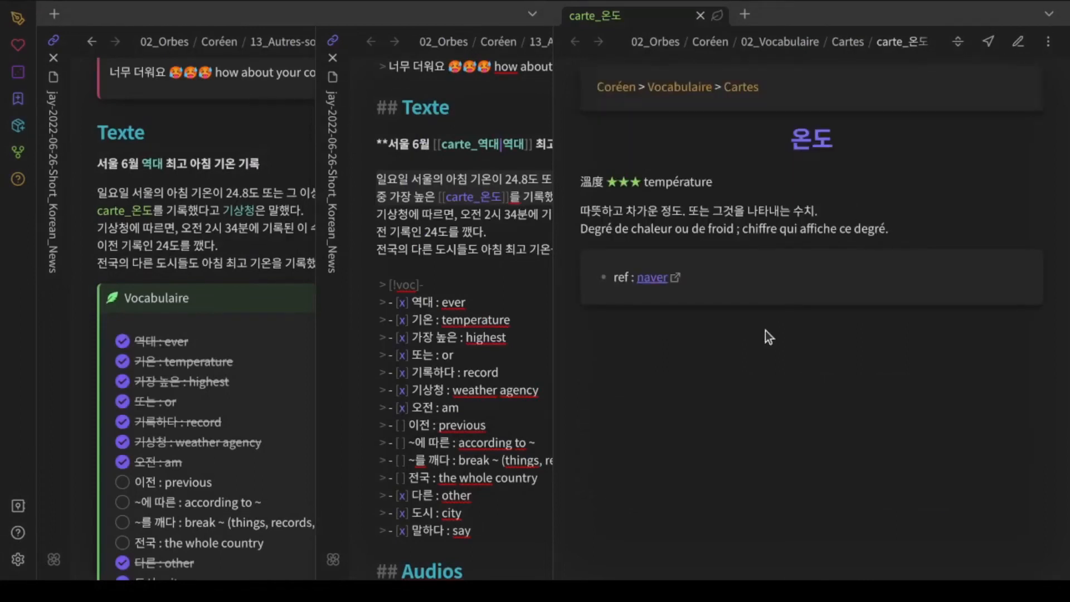
{"action": "key", "text": "ctrl+w"}
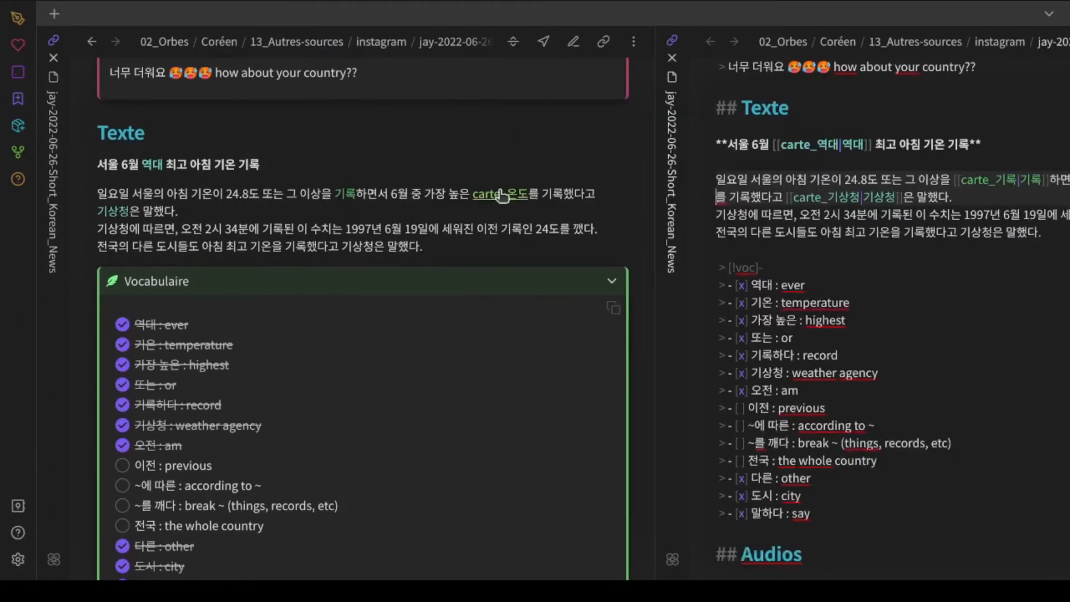
Step: Give the carte_온도 link the display text 온도 in the note's source
{"action": "scroll", "coordinate": [976, 237], "scroll_direction": "right", "scroll_amount": 4}
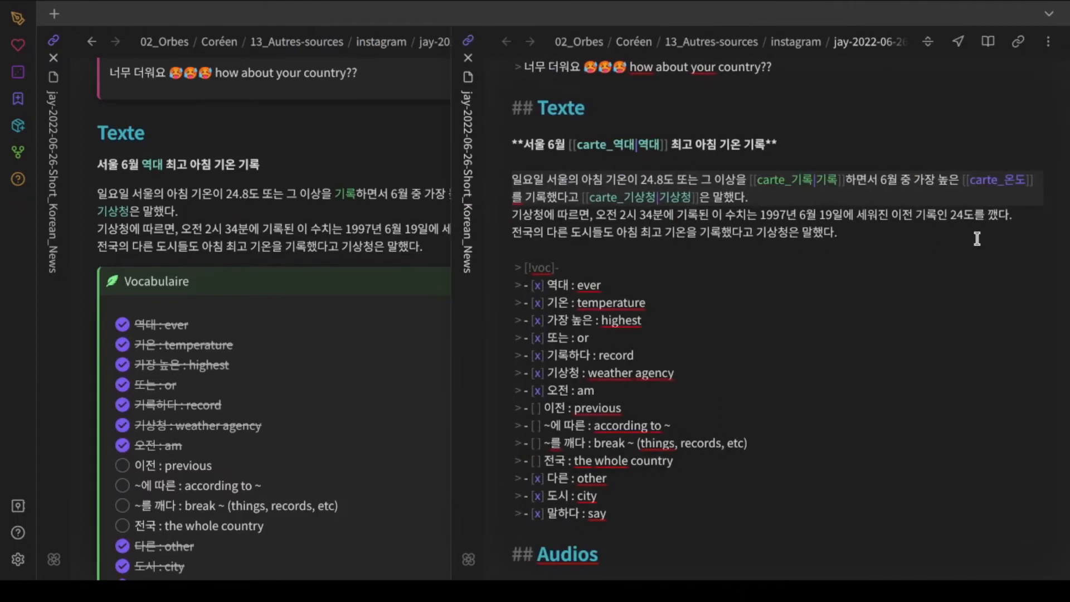
{"action": "left_click", "coordinate": [1015, 179]}
{"action": "key", "text": "shift+Right"}
{"action": "key", "text": "shift+Right"}
{"action": "key", "text": "Right"}
{"action": "type", "text": "|온도"}
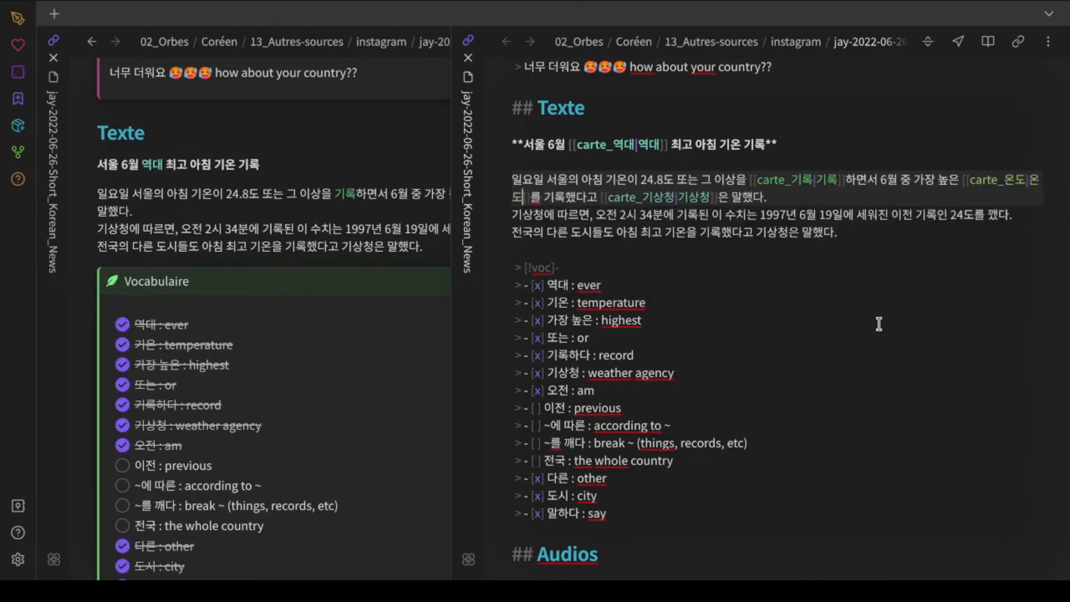
Step: Select the passage from 기온이 to 말했다 in the first sentence of the reading view to review its linked words
{"action": "scroll", "coordinate": [879, 324], "scroll_direction": "left", "scroll_amount": 4}
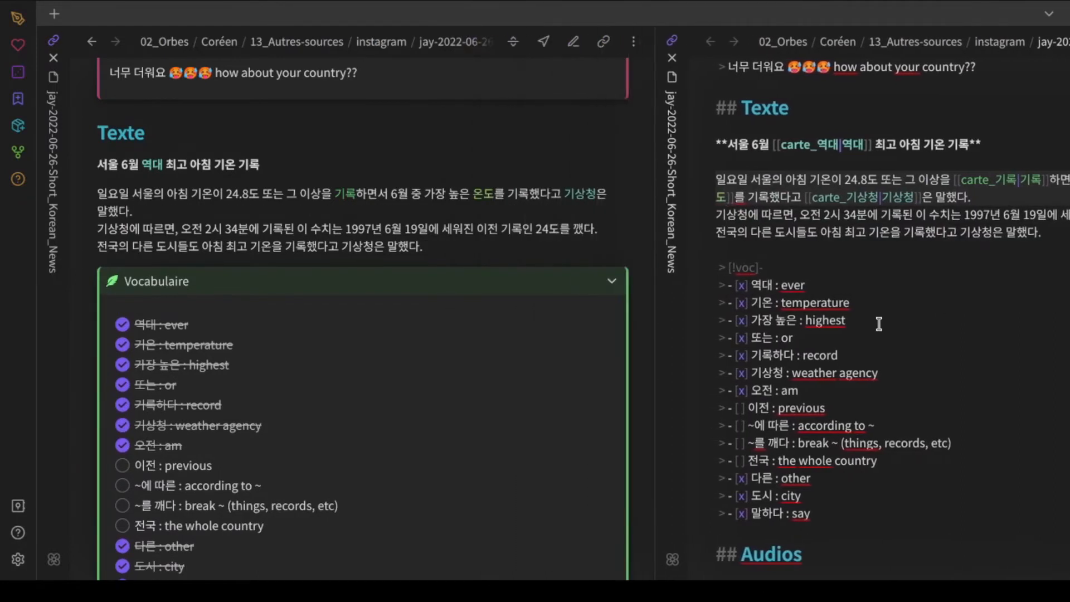
{"action": "mouse_move", "coordinate": [489, 198]}
{"action": "left_click_drag", "start_coordinate": [191, 194], "coordinate": [133, 210]}
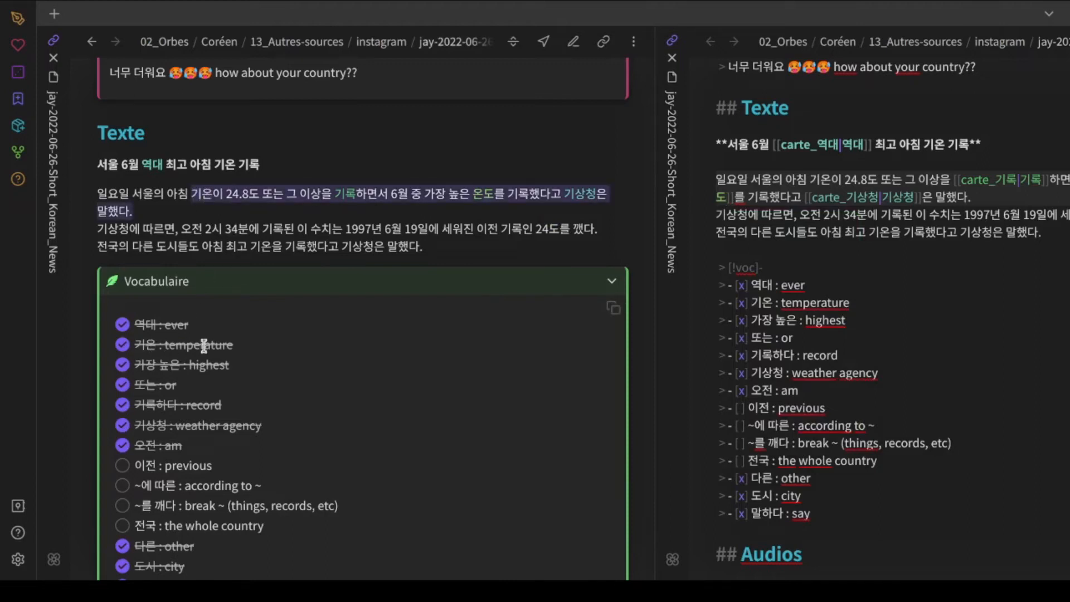
Step: Create a linked vocabulary card from the word 기온 in the first sentence of the note's source
{"action": "left_click", "coordinate": [209, 195]}
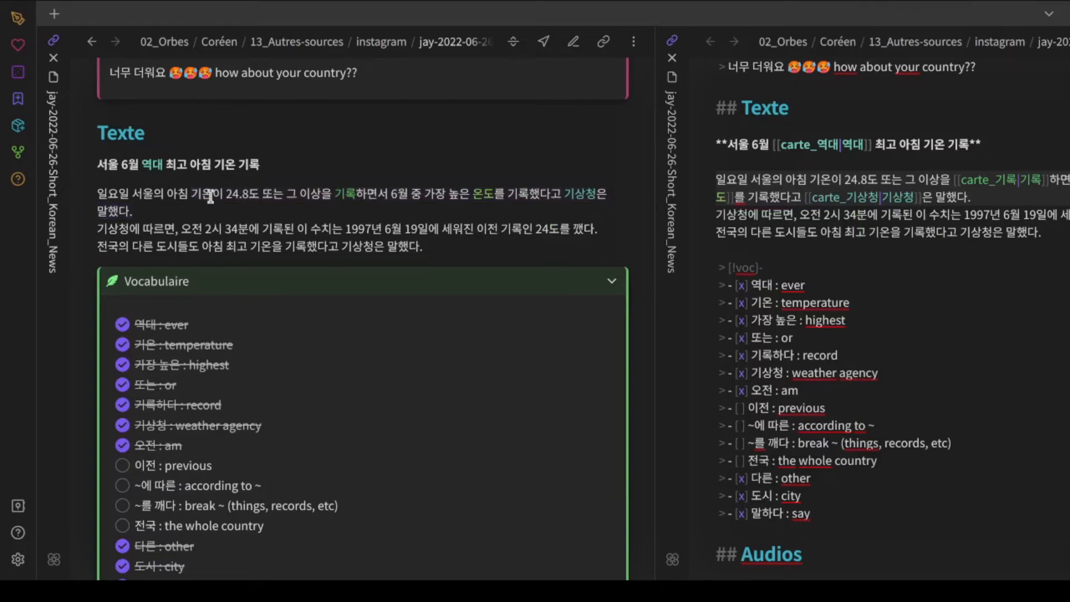
{"action": "scroll", "coordinate": [372, 239], "scroll_direction": "right", "scroll_amount": 4}
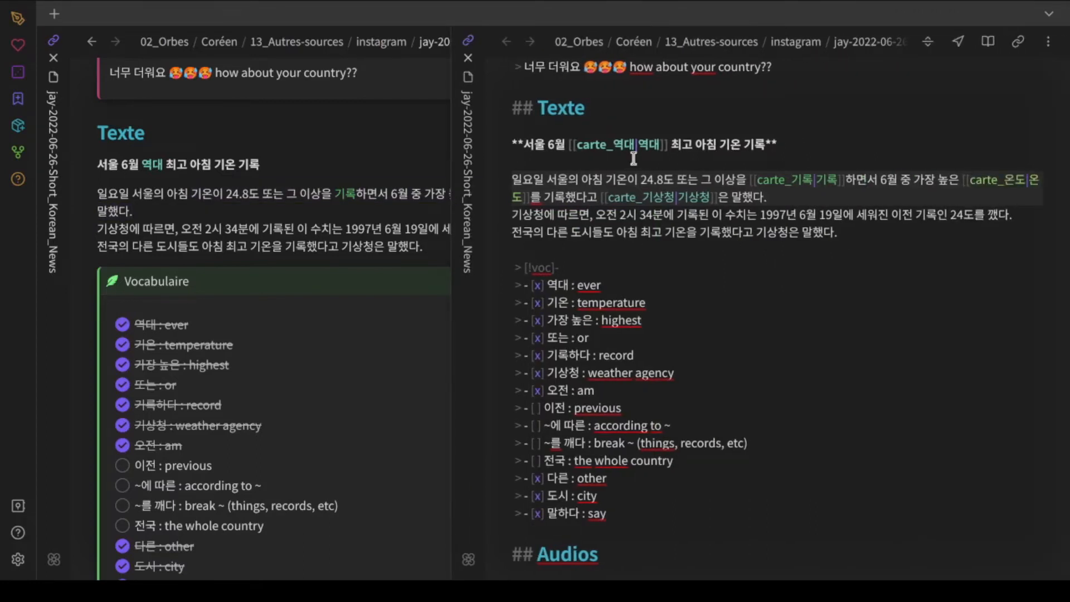
{"action": "left_click_drag", "start_coordinate": [609, 177], "coordinate": [627, 178]}
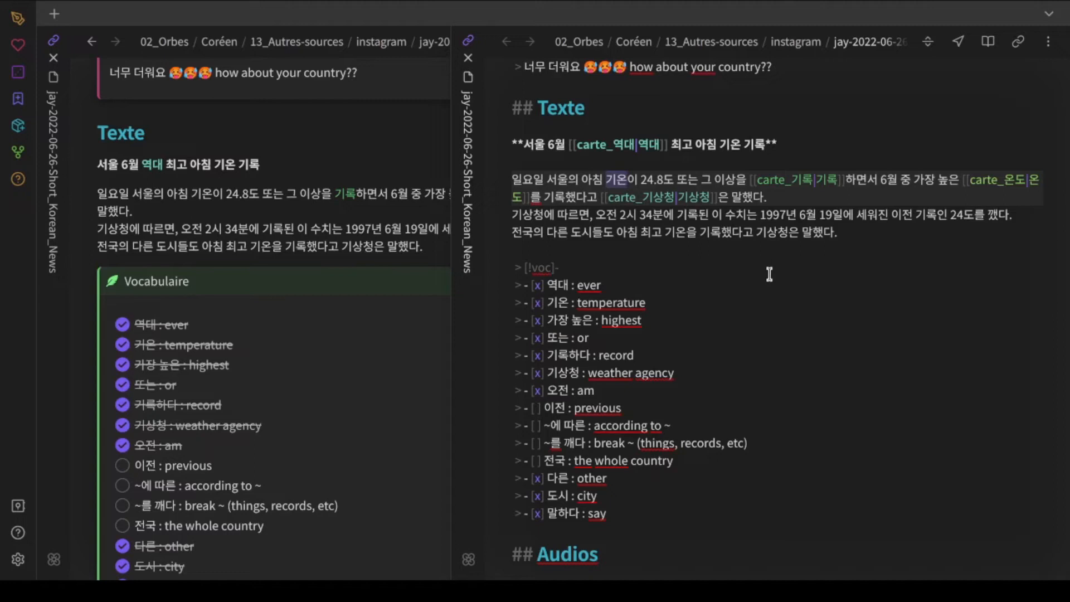
{"action": "left_click", "coordinate": [20, 99]}
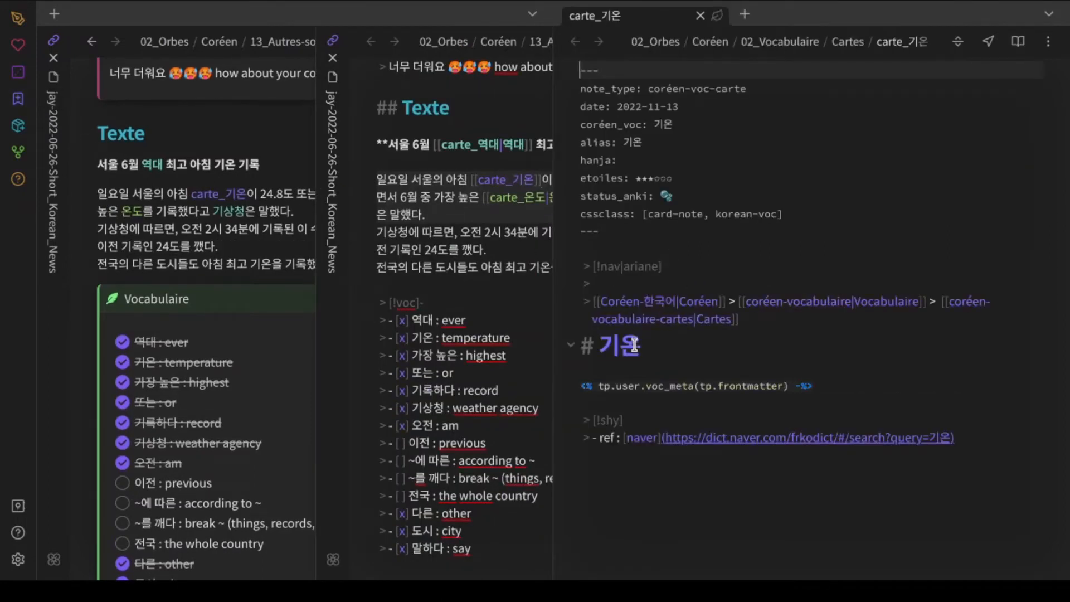
Step: Copy the 기온 heading from the new card, search for it in the Naver Korean-French dictionary in Firefox and open its entry
{"action": "triple_click", "coordinate": [623, 345]}
{"action": "left_click", "coordinate": [623, 347]}
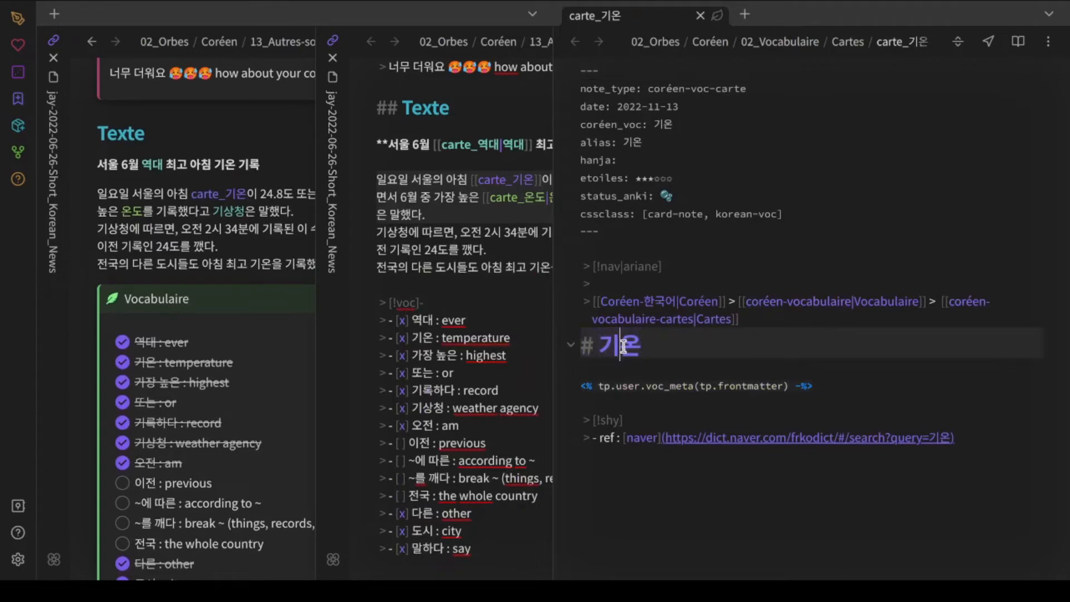
{"action": "left_click_drag", "start_coordinate": [602, 344], "coordinate": [641, 338]}
{"action": "key", "text": "ctrl+c"}
{"action": "key", "text": "alt+Tab"}
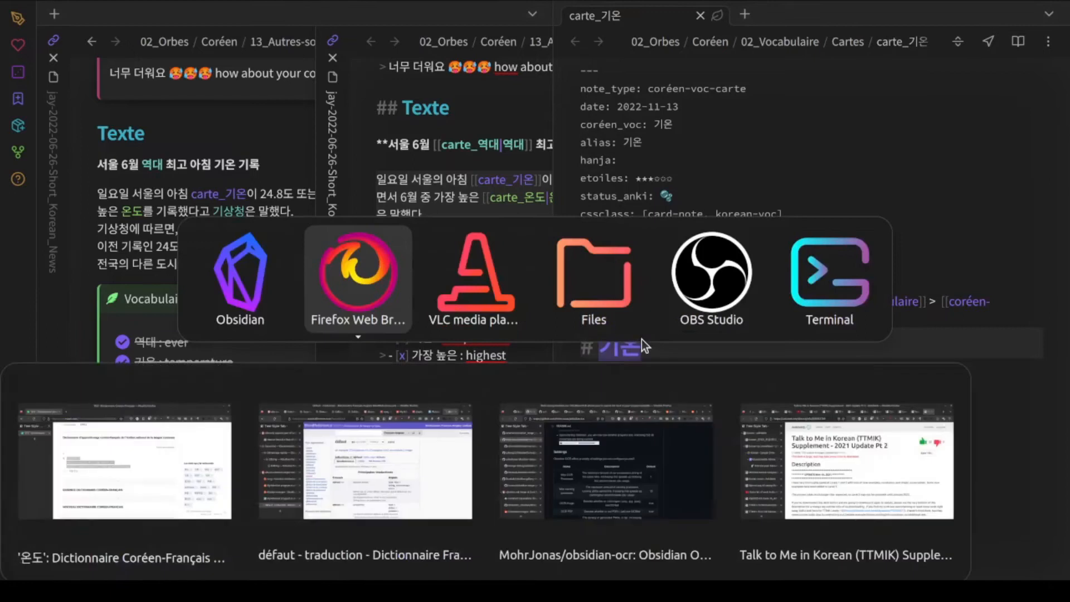
{"action": "scroll", "coordinate": [610, 270], "scroll_direction": "up", "scroll_amount": 5}
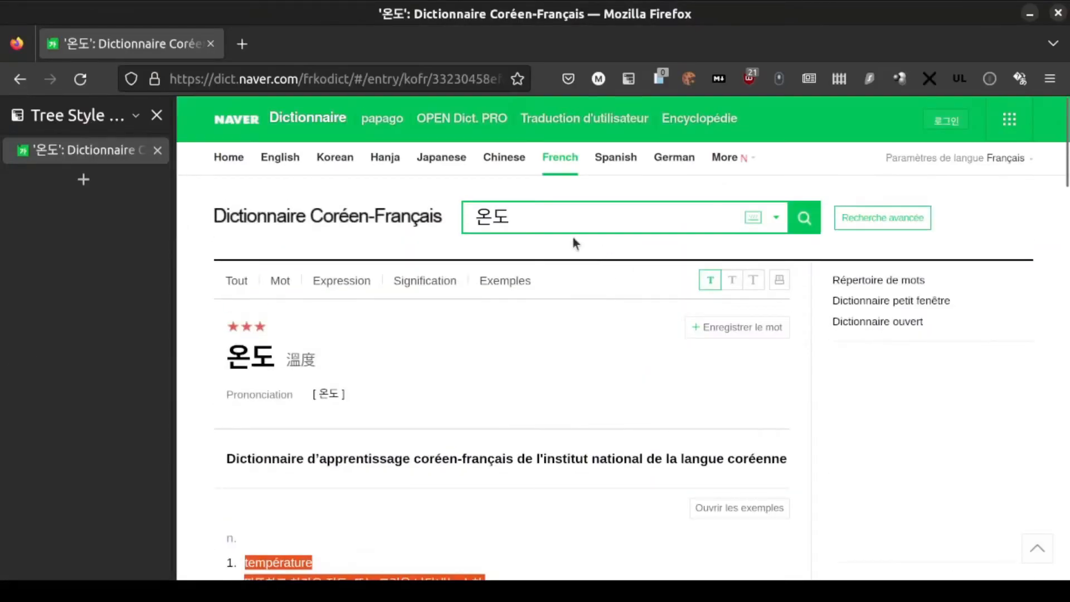
{"action": "left_click", "coordinate": [565, 220]}
{"action": "key", "text": "ctrl+v"}
{"action": "key", "text": "Return"}
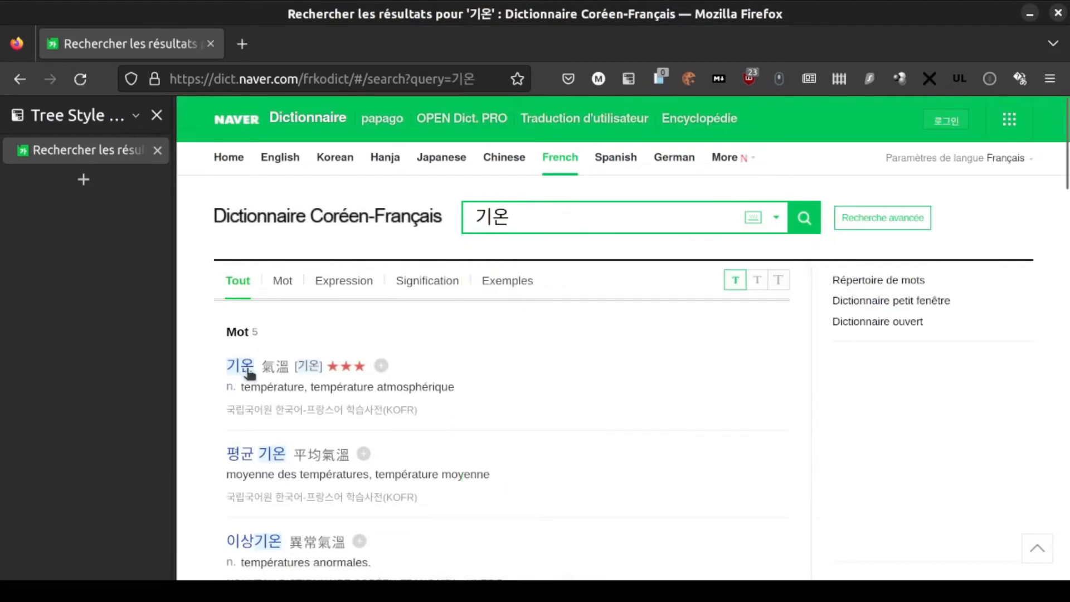
{"action": "left_click", "coordinate": [239, 366]}
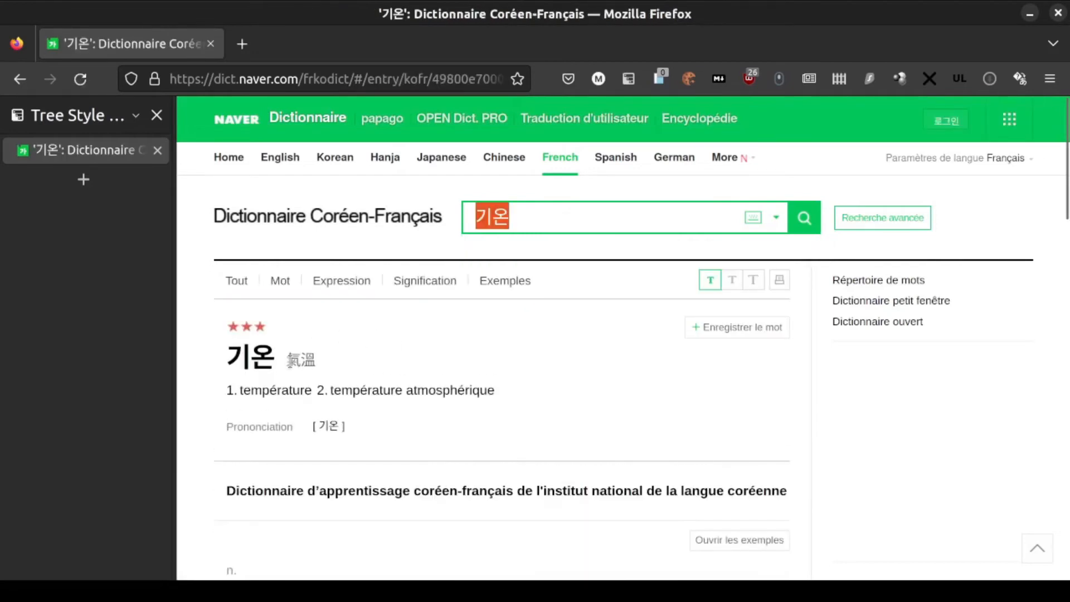
Step: Switch back to Obsidian and set the 기온 card's hanja field to 氣溫 and its etoiles field to ★★★
{"action": "key", "text": "alt+Tab"}
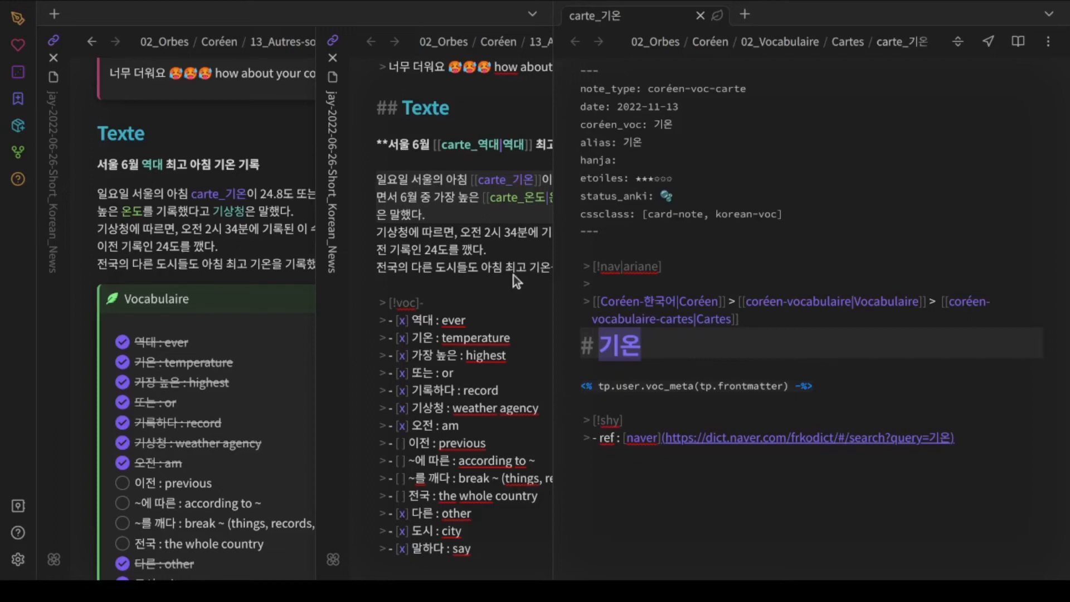
{"action": "left_click", "coordinate": [678, 167]}
{"action": "type", "text": "氣溫"}
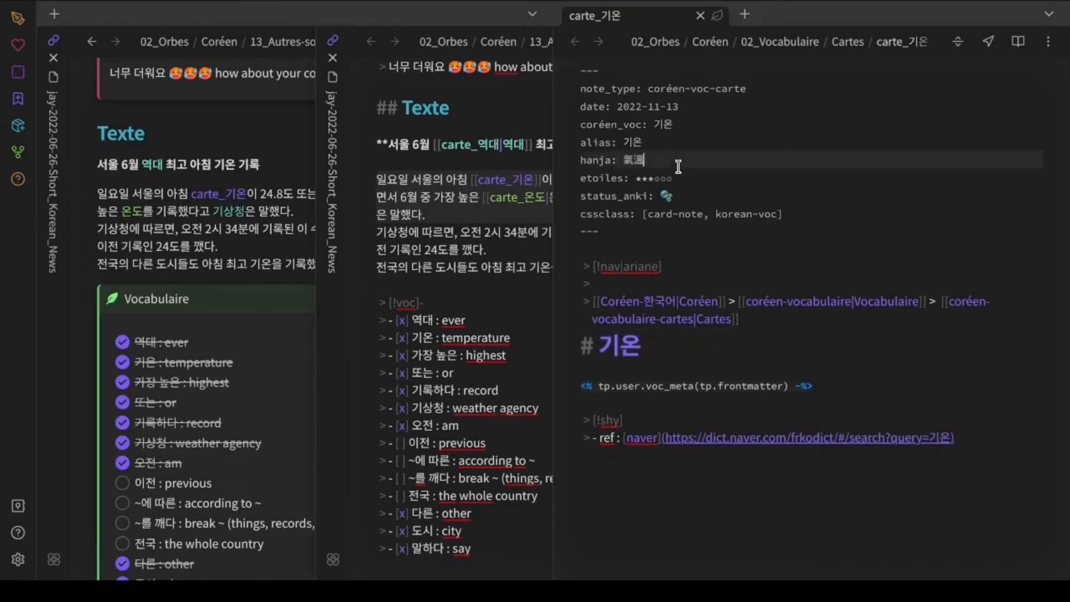
{"action": "left_click", "coordinate": [655, 178]}
{"action": "key", "text": "shift+Right"}
{"action": "key", "text": "shift+Right"}
{"action": "key", "text": "shift+Right"}
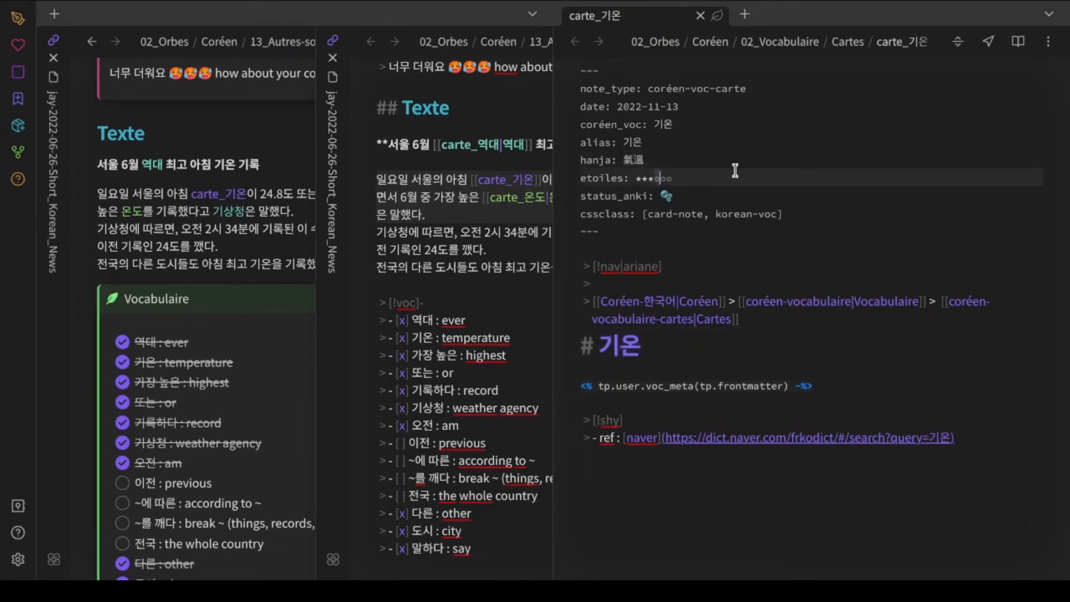
{"action": "key", "text": "BackSpace"}
Step: Copy the French and Korean definition of 기온 from Naver in Firefox into the Obsidian card after the voc_meta expression, removing the extra blank lines
{"action": "key", "text": "alt+Tab"}
{"action": "scroll", "coordinate": [657, 356], "scroll_direction": "down", "scroll_amount": 5}
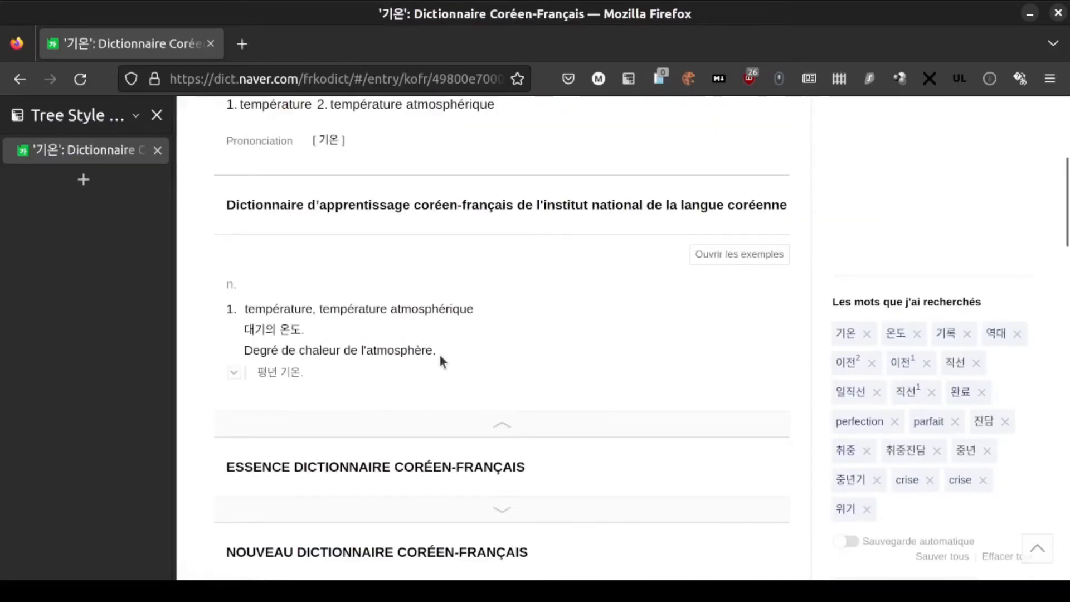
{"action": "left_click_drag", "start_coordinate": [434, 349], "coordinate": [245, 310]}
{"action": "key", "text": "ctrl+c"}
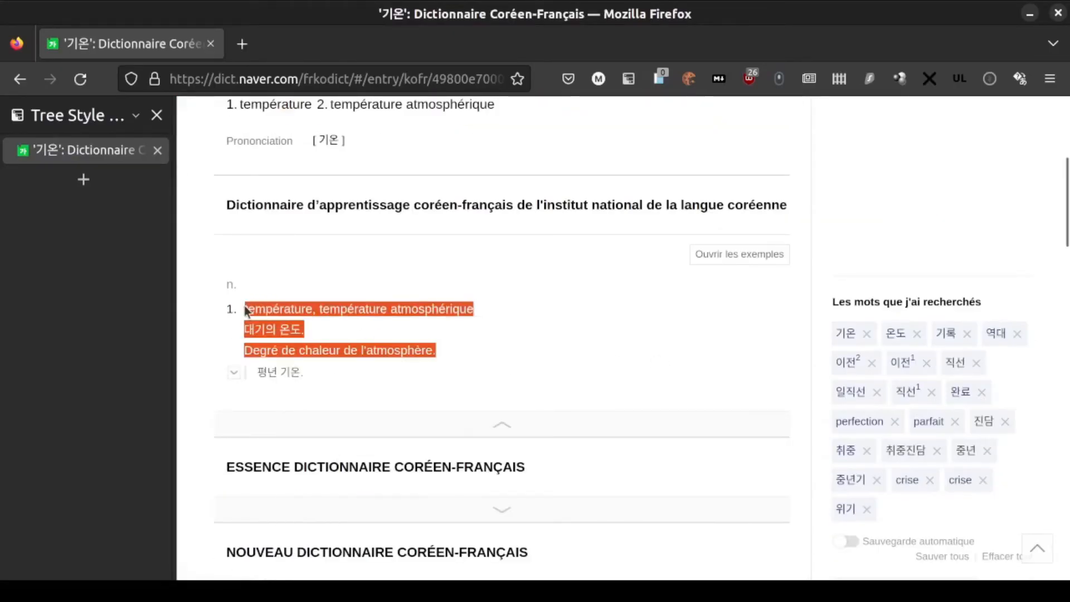
{"action": "key", "text": "alt+Tab"}
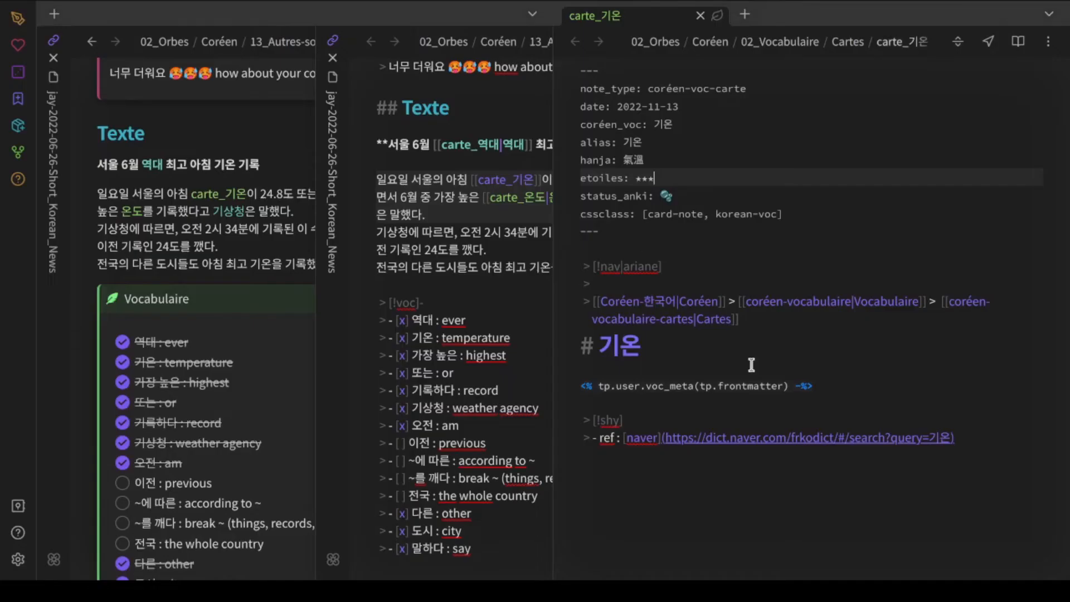
{"action": "left_click", "coordinate": [824, 384]}
{"action": "key", "text": "ctrl+v"}
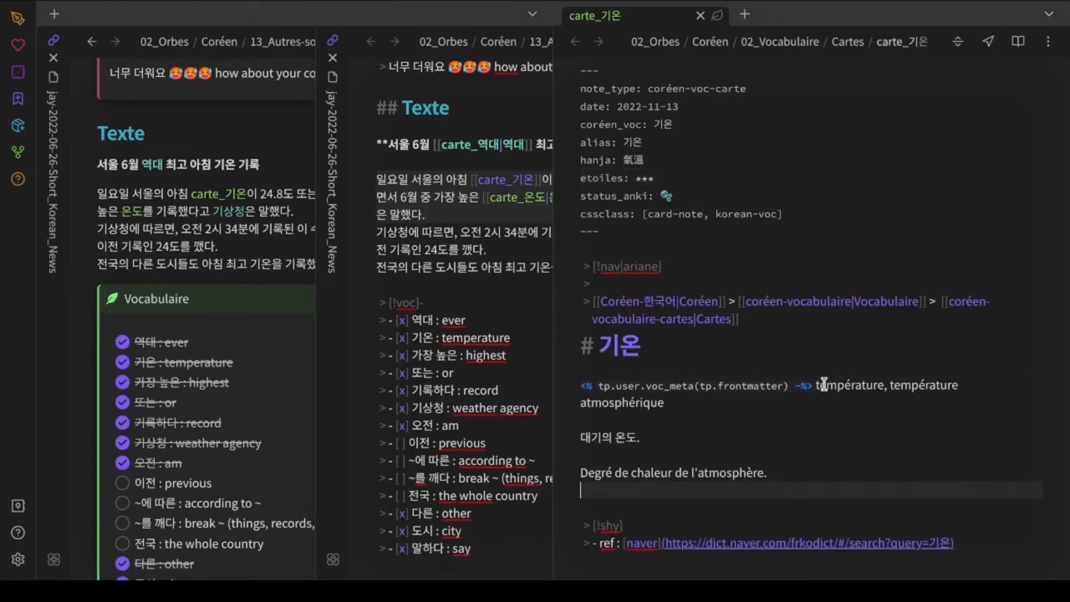
{"action": "key", "text": "BackSpace"}
{"action": "key", "text": "Home"}
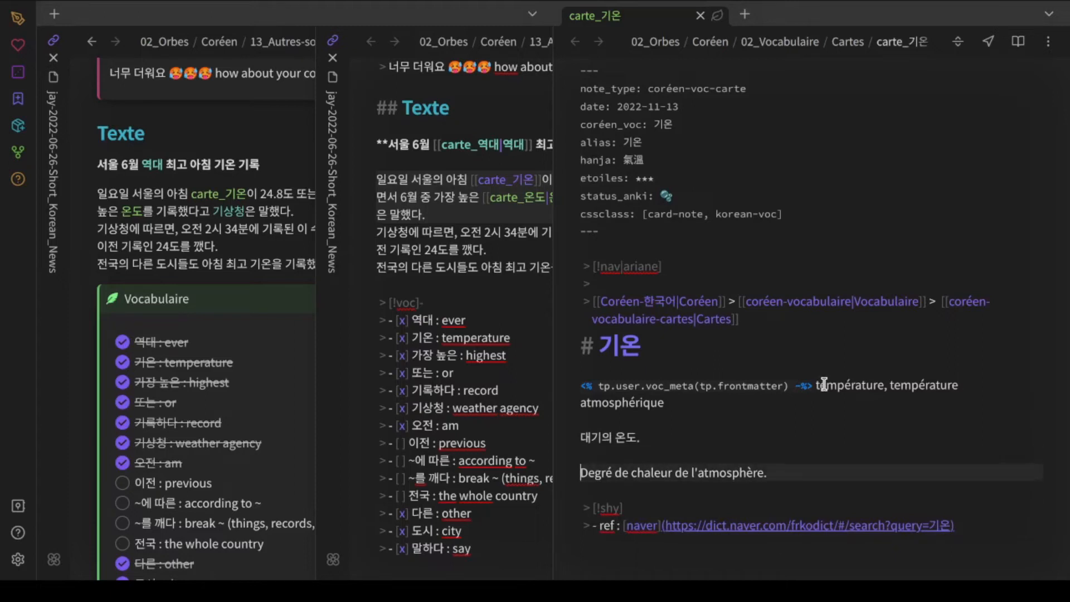
{"action": "key", "text": "BackSpace"}
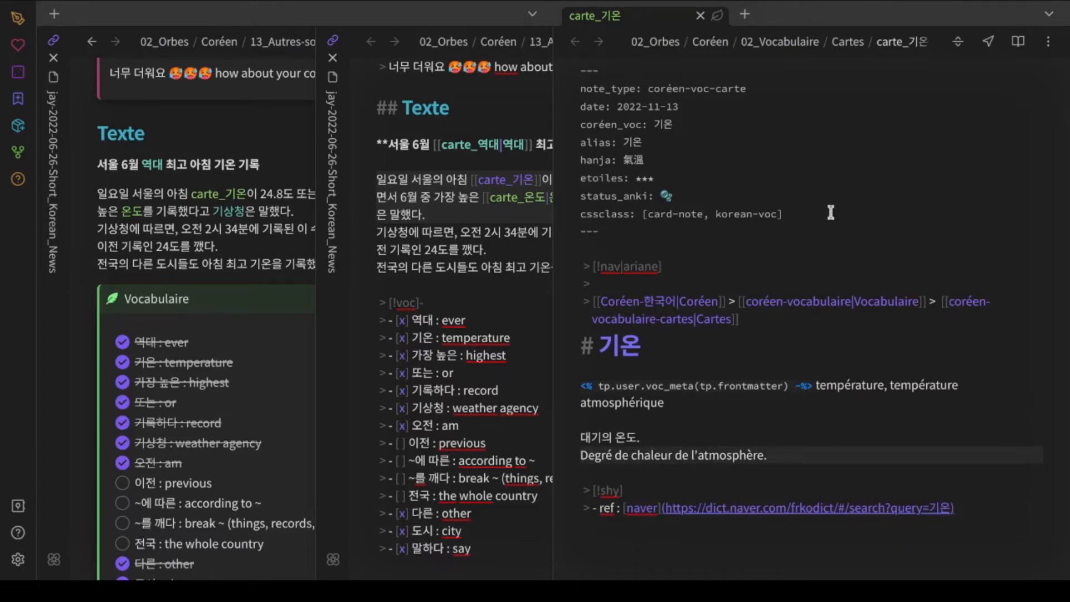
Step: Run the voc_meta template expression in the 기온 card and add card-voc-3 to its cssclass metadata field
{"action": "key", "text": "alt+e"}
{"action": "key", "text": "Escape"}
{"action": "key", "text": "alt+r"}
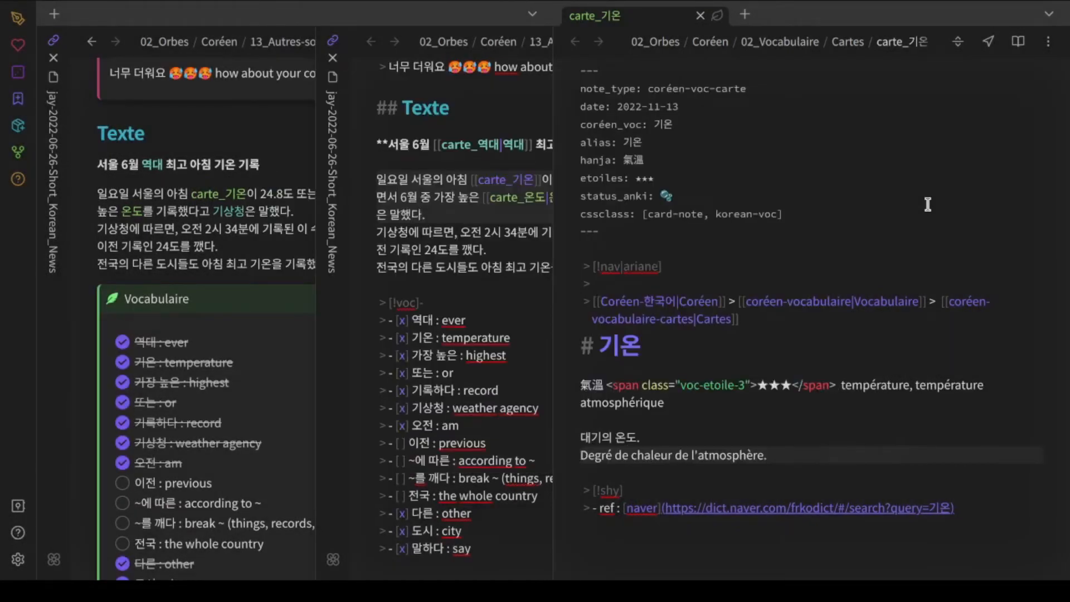
{"action": "left_click", "coordinate": [719, 16]}
{"action": "left_click", "coordinate": [737, 332]}
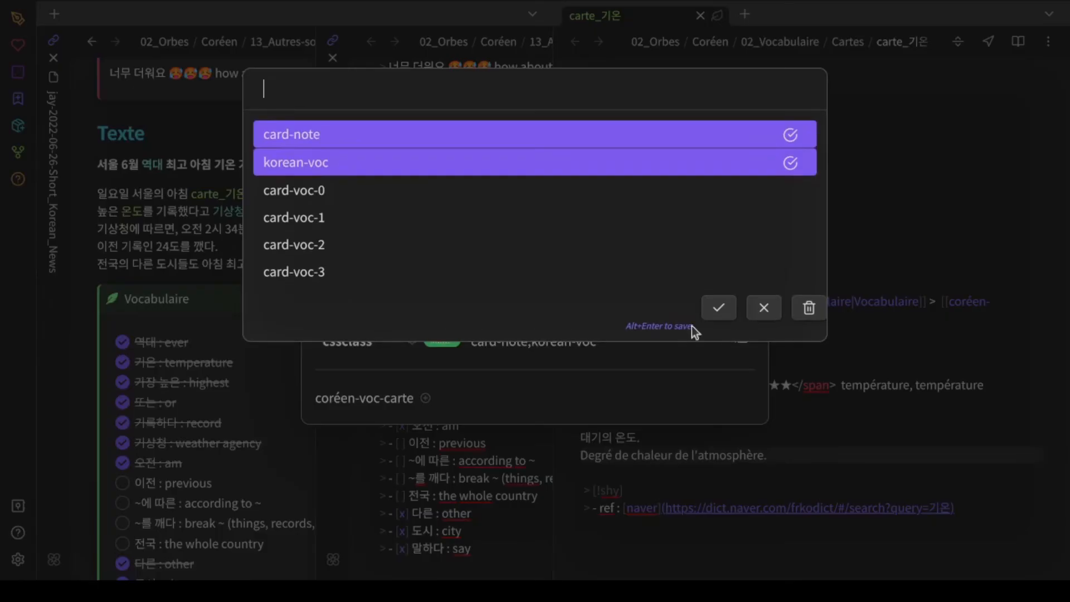
{"action": "left_click", "coordinate": [370, 272]}
{"action": "left_click", "coordinate": [717, 309]}
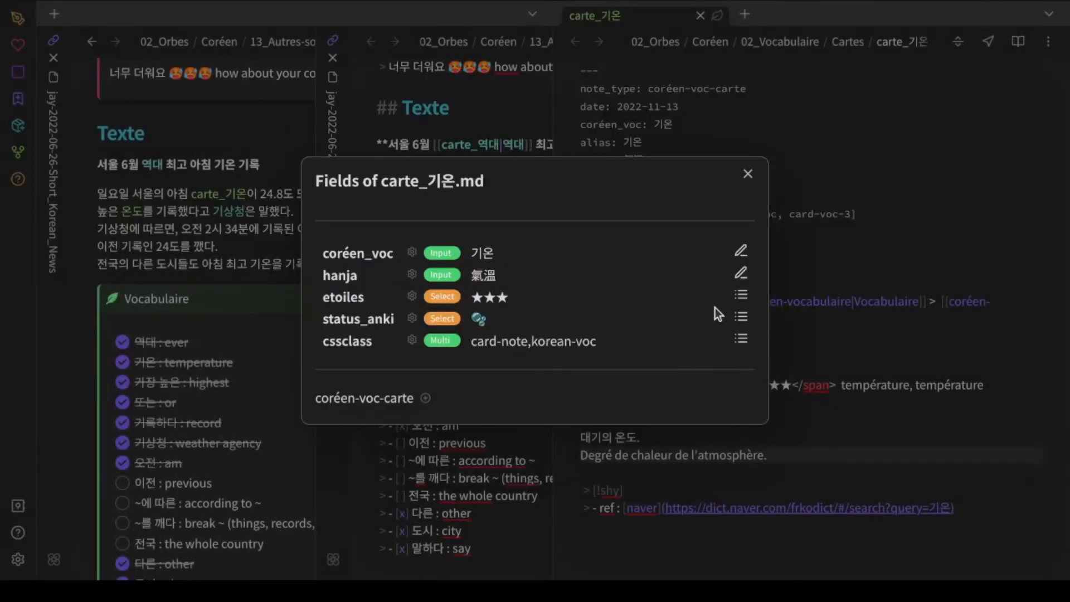
{"action": "left_click", "coordinate": [753, 173]}
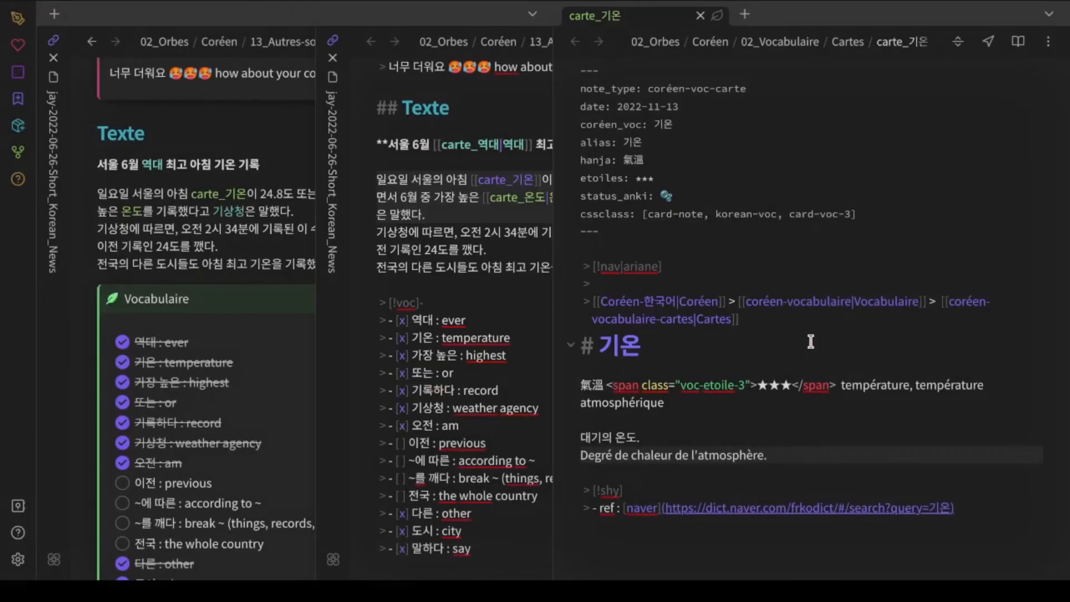
Step: Close the 기온 card and give the carte_기온 link the display text 기온 in the note's source
{"action": "key", "text": "ctrl+w"}
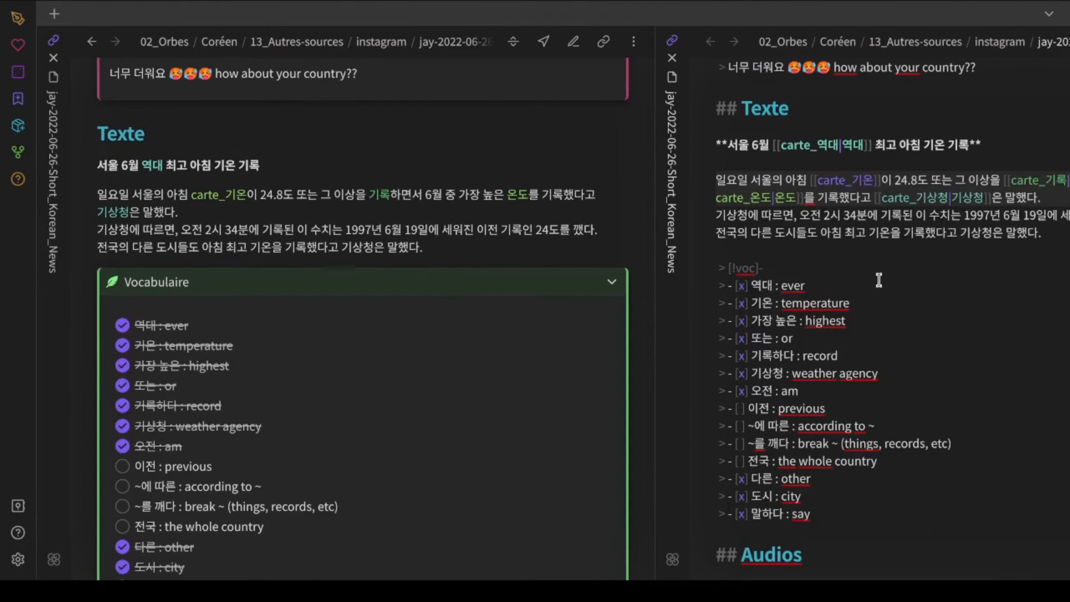
{"action": "key", "text": "shift+Left"}
{"action": "key", "text": "shift+Left"}
{"action": "key", "text": "ctrl+c"}
{"action": "key", "text": "Right"}
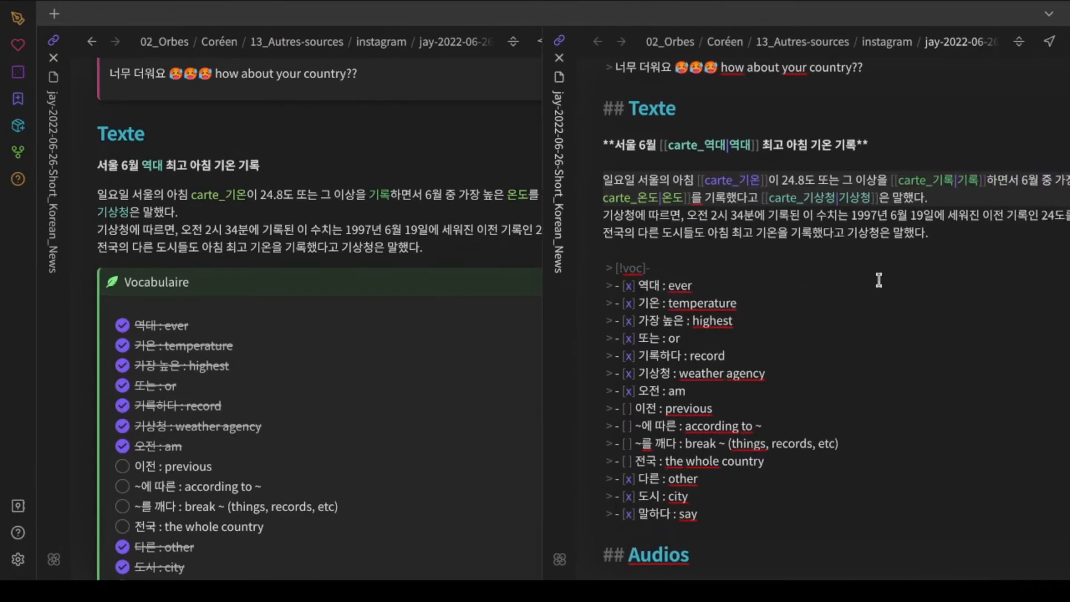
{"action": "type", "text": "|"}
{"action": "key", "text": "ctrl+v"}
{"action": "key", "text": "Escape"}
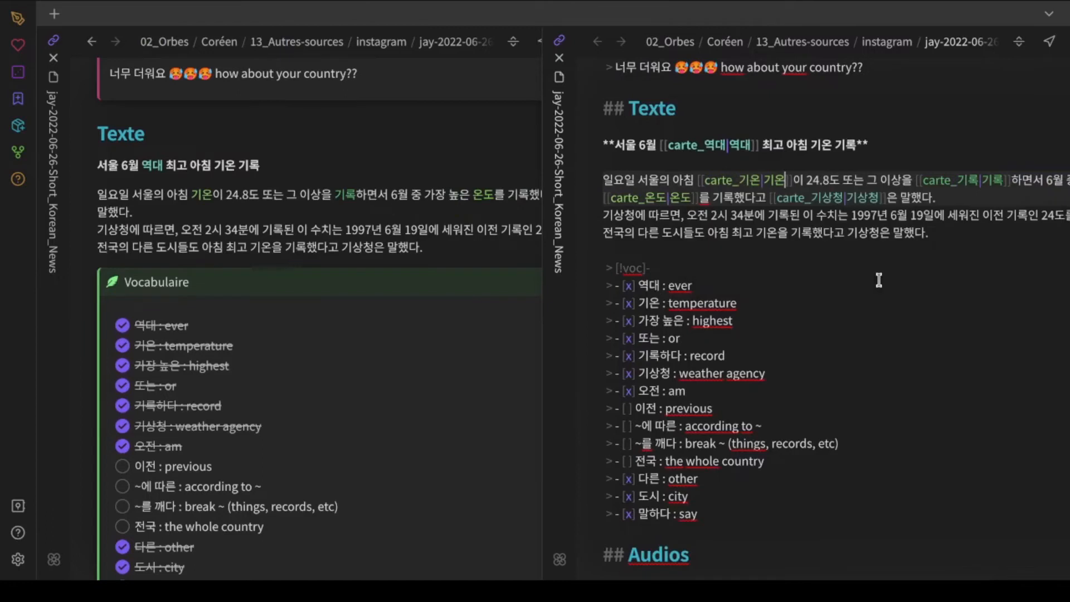
Step: Preview the 기온 card from its link in the note's reading view
{"action": "left_click", "coordinate": [499, 242]}
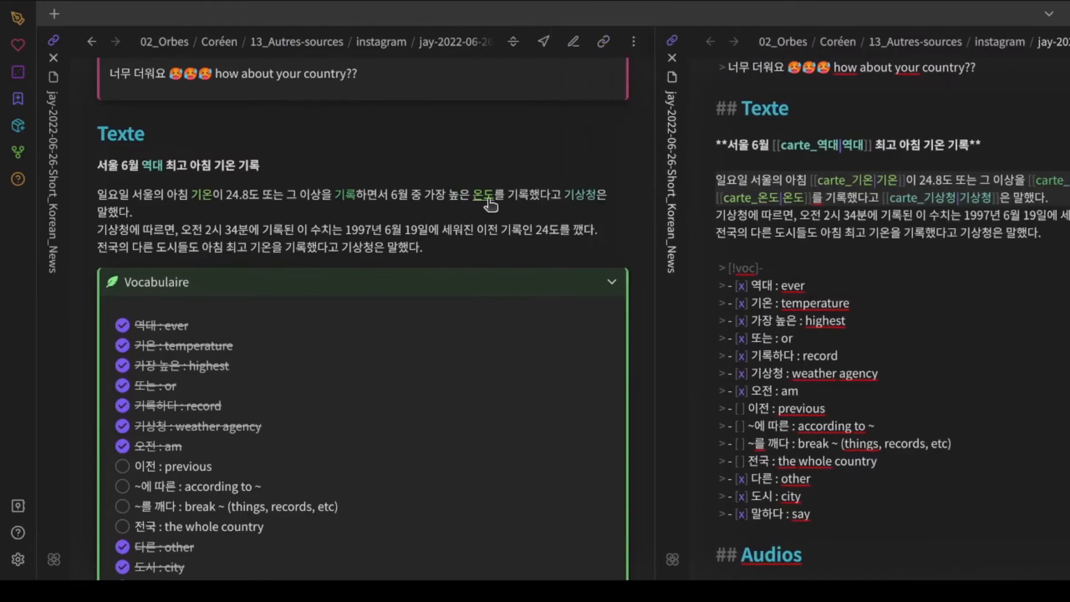
{"action": "mouse_move", "coordinate": [209, 201]}
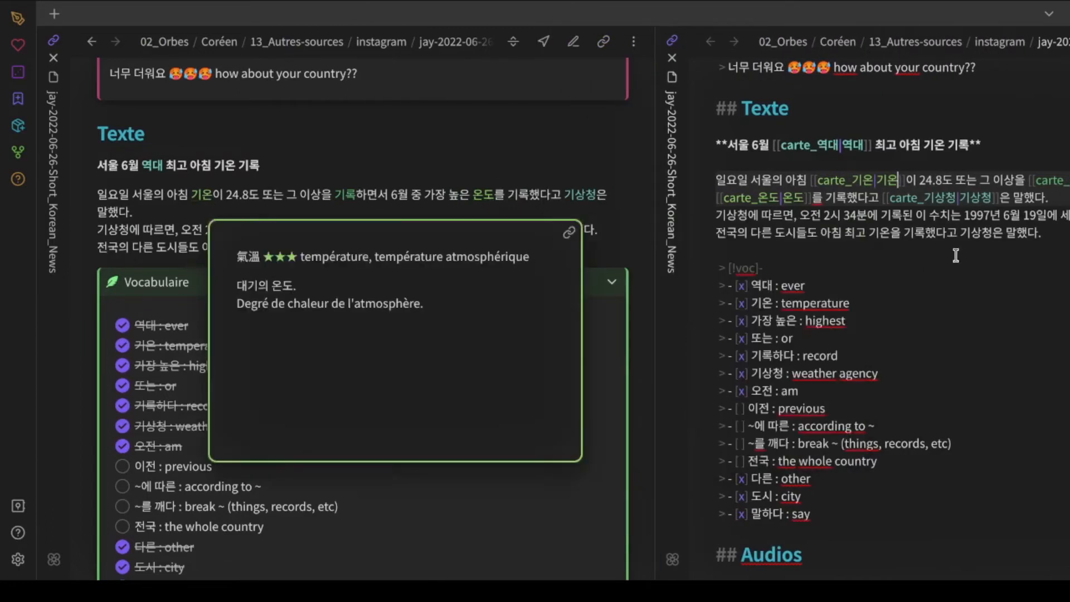
{"action": "left_click", "coordinate": [974, 354]}
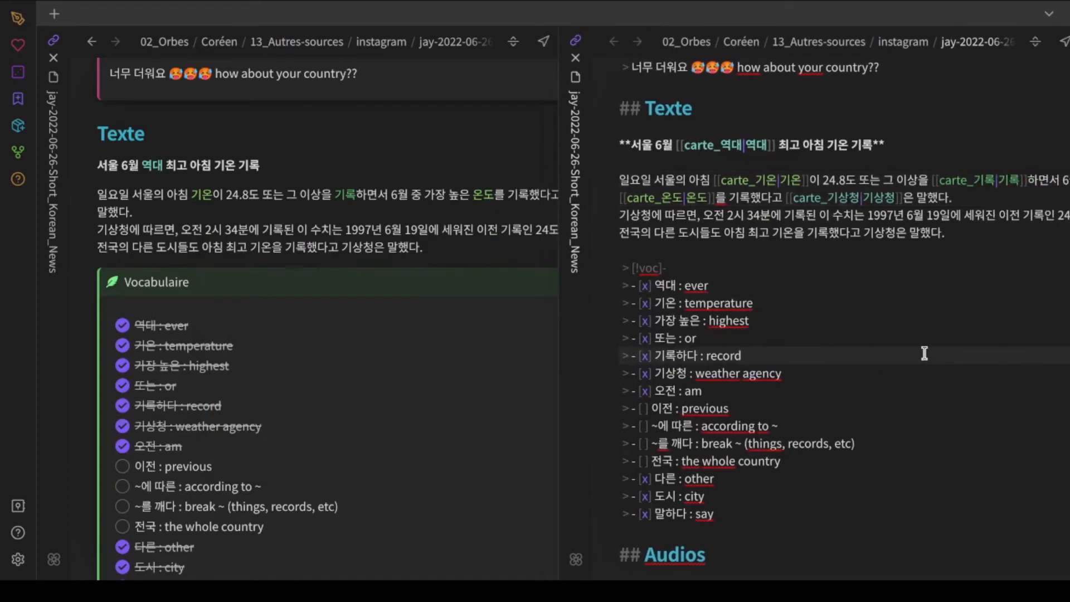
Step: Insert a [!question] callout beneath the title Today's short Korean news 22/06/26 in the note's source
{"action": "scroll", "coordinate": [956, 356], "scroll_direction": "up", "scroll_amount": 6}
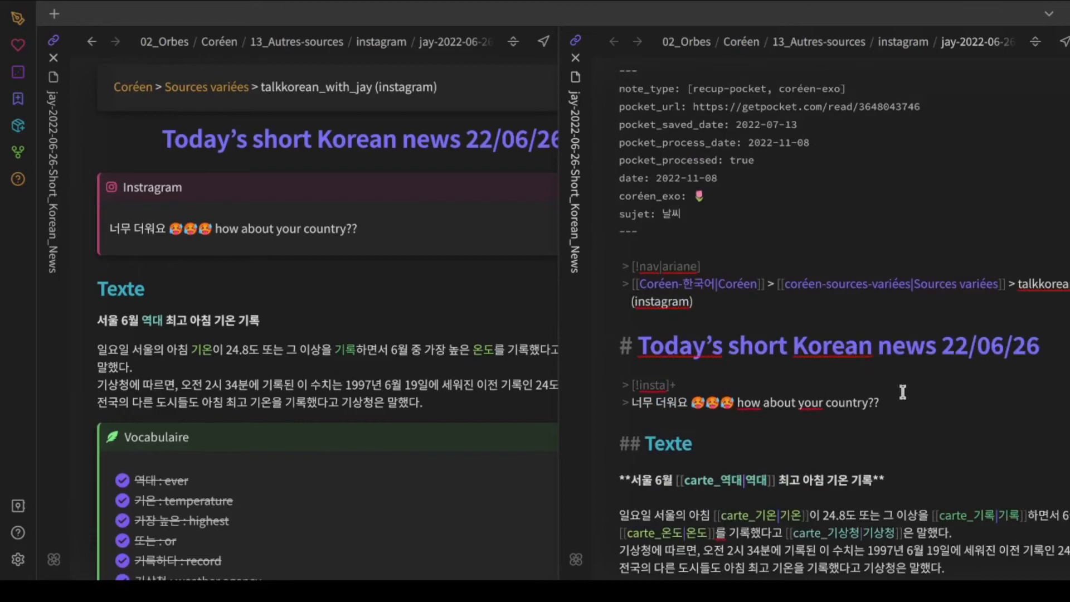
{"action": "left_click", "coordinate": [902, 368]}
{"action": "key", "text": "Return"}
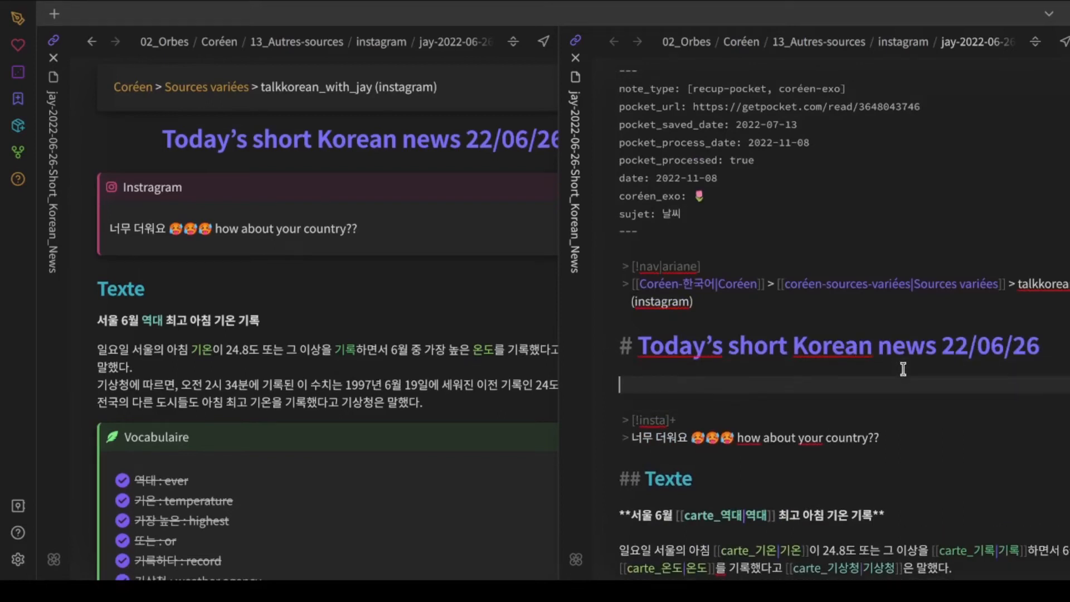
{"action": "type", "text": "> [!question"}
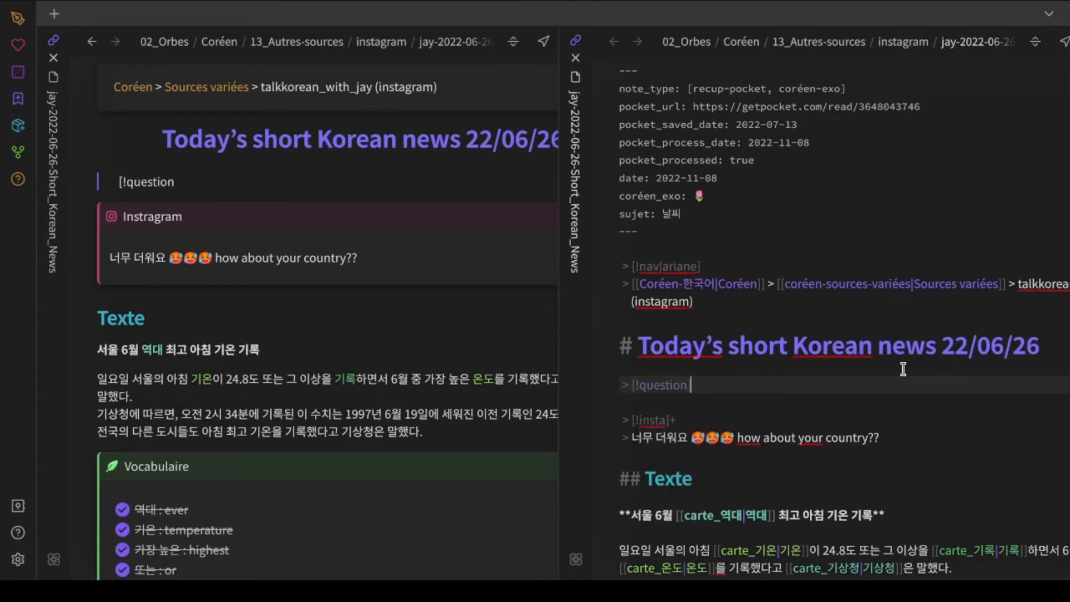
Step: Copy the passage from 기온이 to 온도 in the reading view's first sentence and paste it into the question callout
{"action": "scroll", "coordinate": [901, 368], "scroll_direction": "down", "scroll_amount": 3}
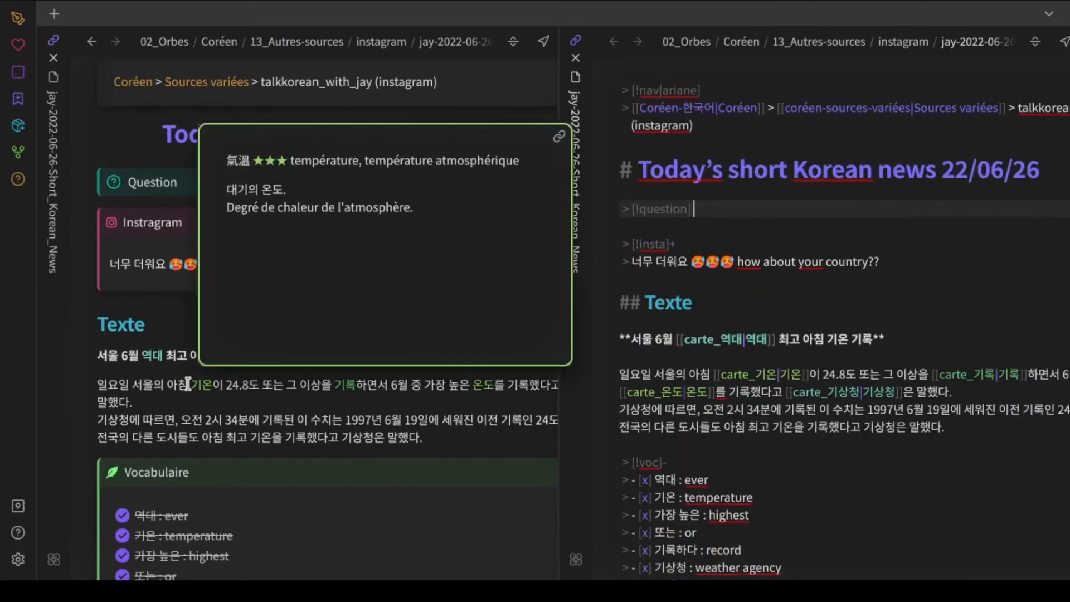
{"action": "left_click", "coordinate": [230, 383]}
{"action": "left_click_drag", "start_coordinate": [190, 385], "coordinate": [494, 384]}
{"action": "key", "text": "ctrl+c"}
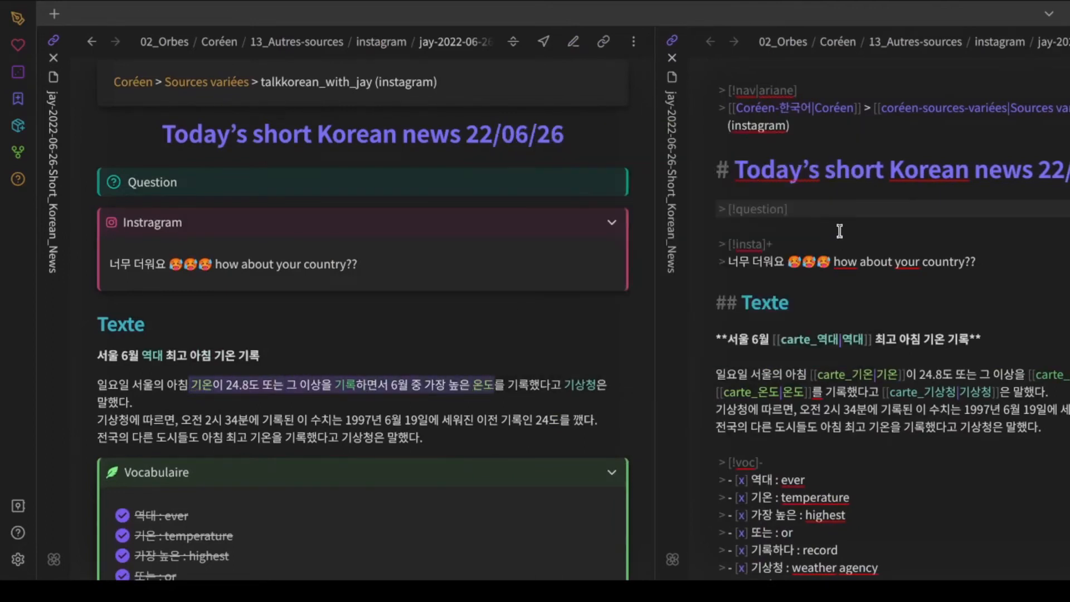
{"action": "left_click", "coordinate": [839, 214]}
{"action": "key", "text": "ctrl+v"}
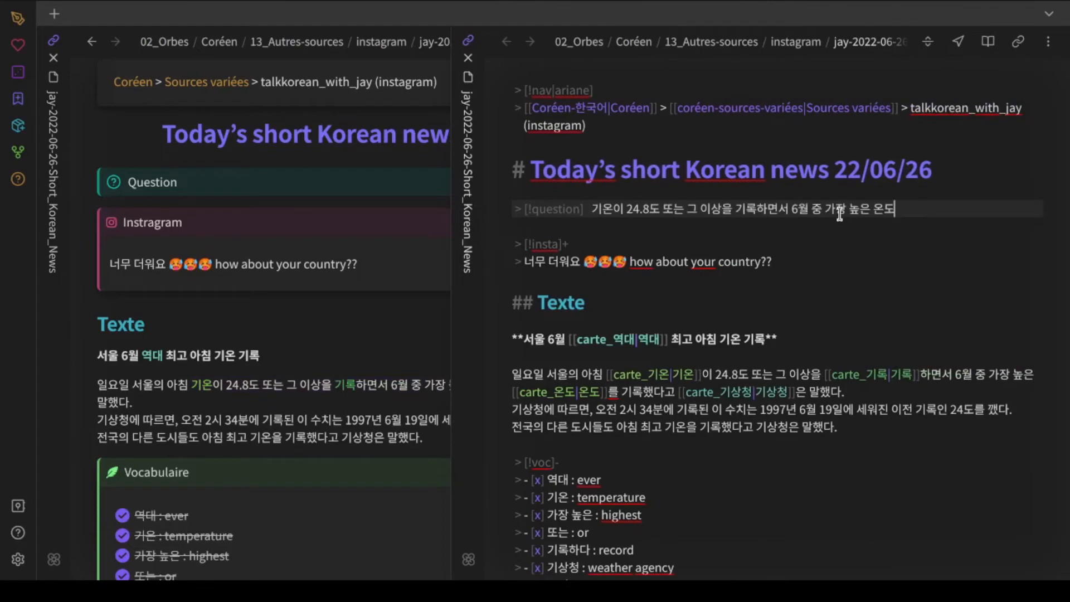
Step: Move the pasted passage to its own line in the question callout and precede it with "What is the difference between"
{"action": "key", "text": "Right"}
{"action": "key", "text": "Right"}
{"action": "key", "text": "Right"}
{"action": "key", "text": "Right"}
{"action": "key", "text": "Right"}
{"action": "key", "text": "Right"}
{"action": "key", "text": "Right"}
{"action": "key", "text": "Right"}
{"action": "key", "text": "Right"}
{"action": "key", "text": "Right"}
{"action": "key", "text": "Right"}
{"action": "type", "text": "Wha"}
{"action": "key", "text": "BackSpace"}
{"action": "key", "text": "BackSpace"}
{"action": "key", "text": "BackSpace"}
{"action": "key", "text": "BackSpace"}
{"action": "key", "text": "Return"}
{"action": "type", "text": "What is the difference between"}
{"action": "key", "text": "BackSpace"}
Step: Delete the text between 기온 and 온도 in the callout's question, keeping only the two words
{"action": "key", "text": "Right"}
{"action": "key", "text": "Right"}
{"action": "key", "text": "Right"}
{"action": "key", "text": "shift+Right"}
{"action": "key", "text": "shift+Right"}
{"action": "key", "text": "shift+Right"}
{"action": "key", "text": "shift+Right"}
{"action": "key", "text": "shift+Right"}
{"action": "key", "text": "shift+Right"}
{"action": "key", "text": "shift+Right"}
{"action": "key", "text": "shift+Right"}
{"action": "key", "text": "shift+Right"}
{"action": "key", "text": "shift+Right"}
{"action": "key", "text": "shift+Right"}
{"action": "key", "text": "shift+Right"}
{"action": "key", "text": "shift+Right"}
{"action": "key", "text": "shift+Right"}
{"action": "key", "text": "shift+Right"}
{"action": "key", "text": "shift+Right"}
{"action": "key", "text": "shift+Right"}
{"action": "key", "text": "shift+Right"}
{"action": "key", "text": "shift+Right"}
{"action": "key", "text": "shift+Right"}
{"action": "key", "text": "shift+Right"}
{"action": "key", "text": "shift+Right"}
{"action": "key", "text": "shift+Right"}
{"action": "key", "text": "shift+Right"}
{"action": "key", "text": "shift+Right"}
{"action": "key", "text": "shift+Right"}
{"action": "key", "text": "shift+Right"}
{"action": "key", "text": "shift+Right"}
{"action": "key", "text": "shift+Right"}
{"action": "key", "text": "shift+Right"}
{"action": "key", "text": "shift+Right"}
{"action": "key", "text": "shift+Right"}
{"action": "key", "text": "shift+Right"}
{"action": "key", "text": "shift+Right"}
{"action": "key", "text": "BackSpace"}
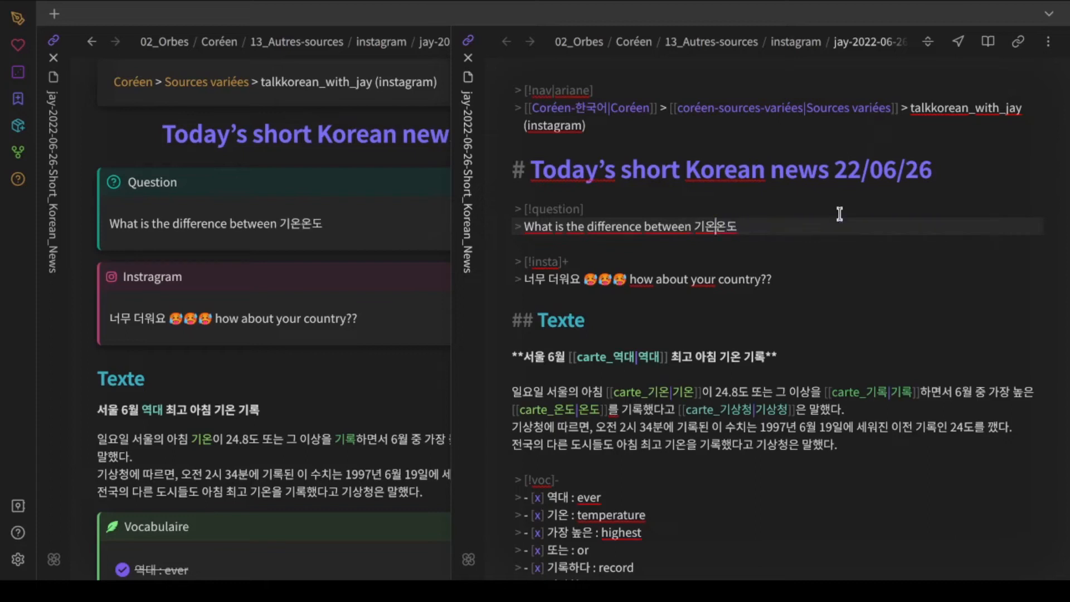
Step: Complete the callout's question by inserting "and" between 기온 and 온도 and ending it with a question mark
{"action": "type", "text": "and "}
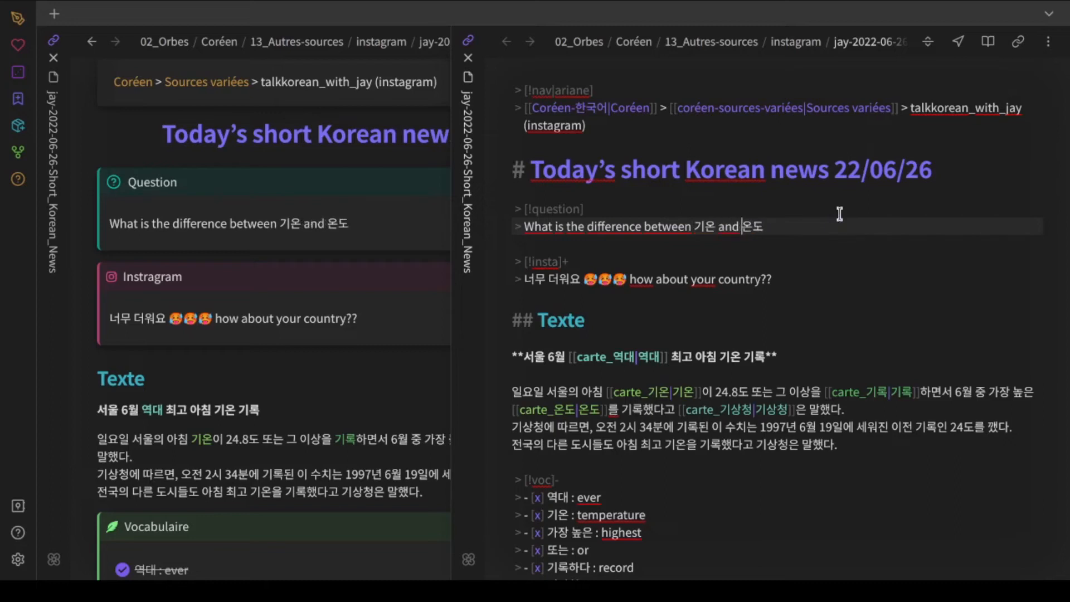
{"action": "type", "text": " ?"}
{"action": "scroll", "coordinate": [322, 380], "scroll_direction": "left", "scroll_amount": 3}
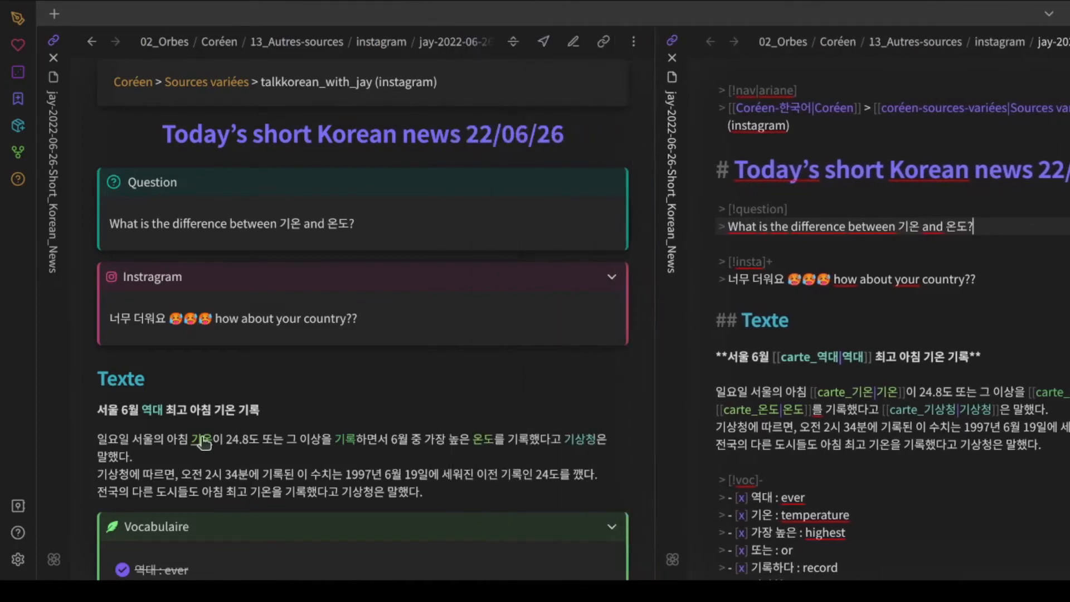
{"action": "mouse_move", "coordinate": [203, 441]}
{"action": "mouse_move", "coordinate": [483, 447]}
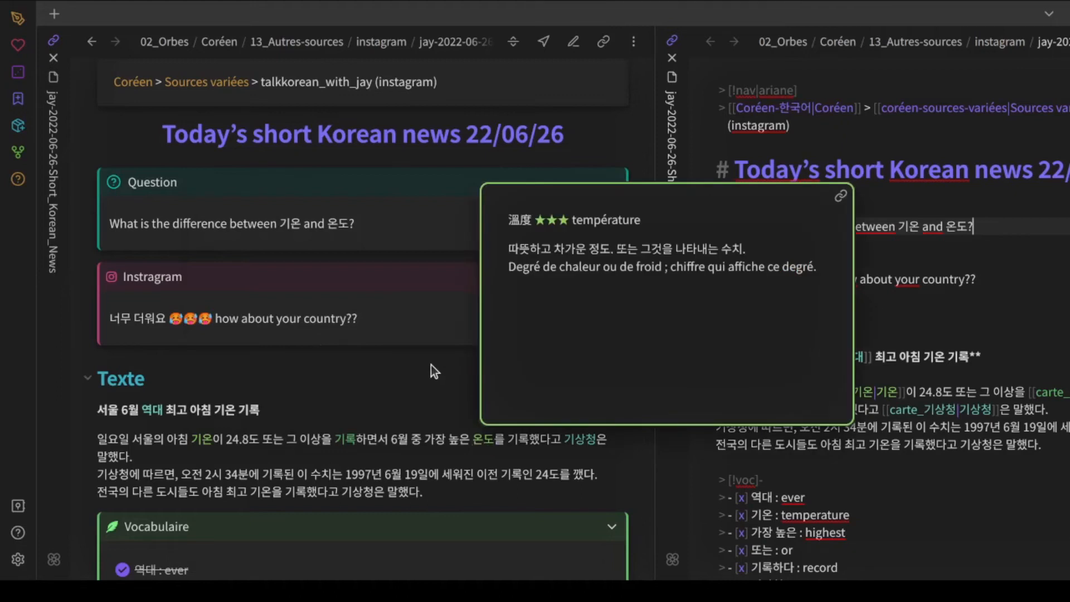
Step: Make the question callout foldable and expanded by default by adding + after [!question] in the source
{"action": "scroll", "coordinate": [430, 364], "scroll_direction": "right", "scroll_amount": 3}
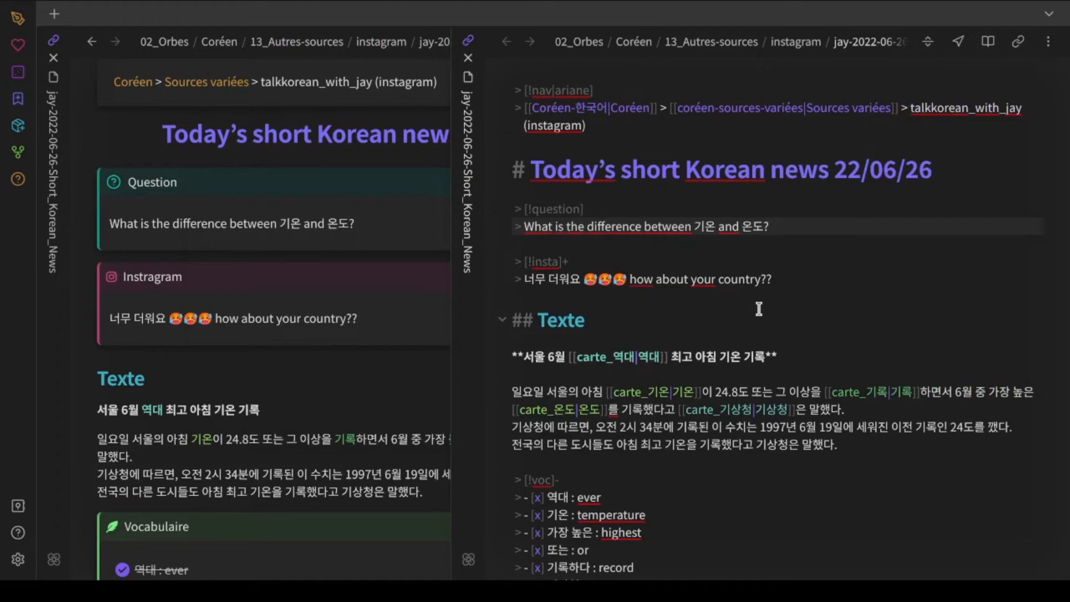
{"action": "scroll", "coordinate": [759, 309], "scroll_direction": "left", "scroll_amount": 3}
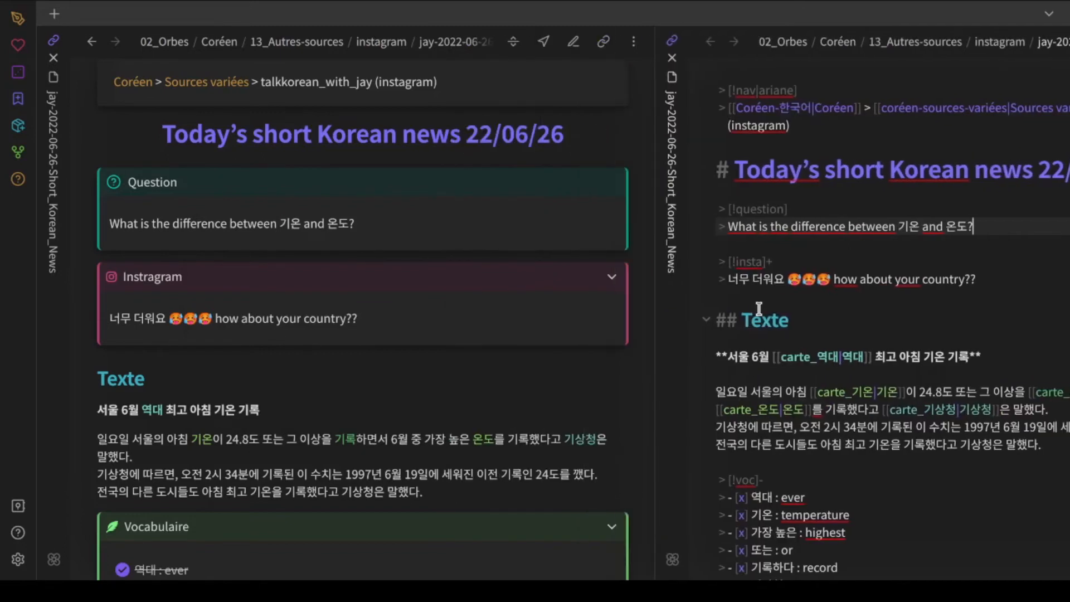
{"action": "left_click", "coordinate": [815, 209]}
{"action": "type", "text": "+"}
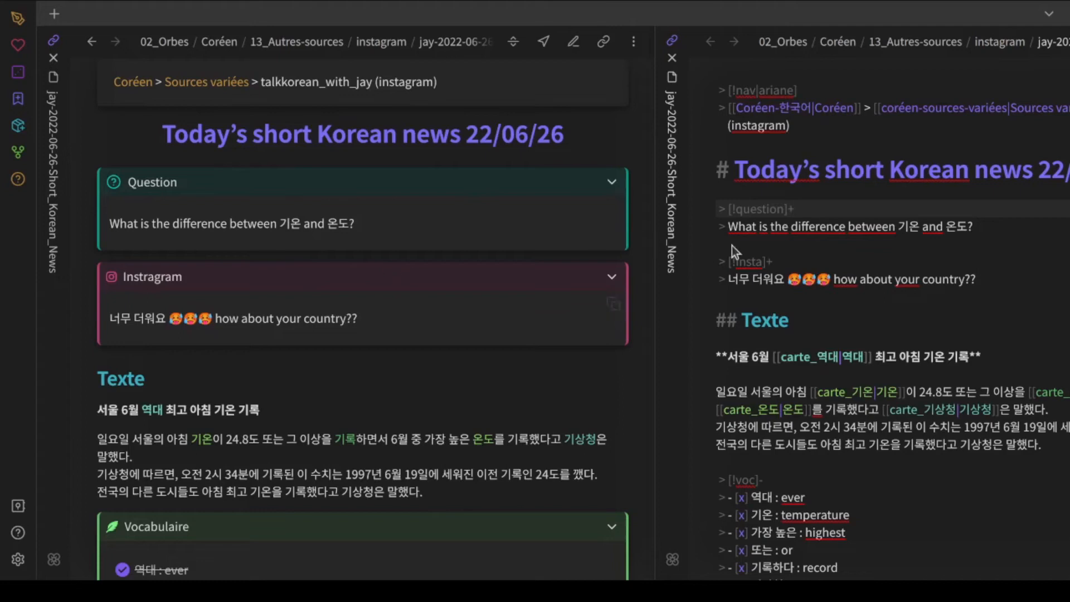
Step: Review the note's reading view from the question callout down to Références, collapsing and re-expanding the Vocabulaire callout
{"action": "scroll", "coordinate": [457, 306], "scroll_direction": "down", "scroll_amount": 4}
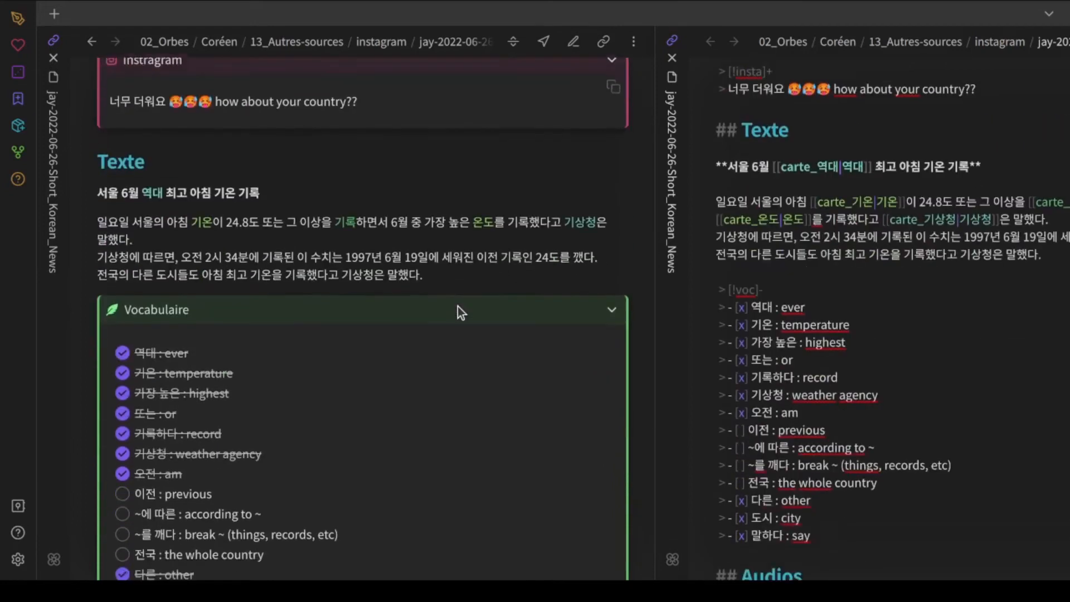
{"action": "scroll", "coordinate": [457, 307], "scroll_direction": "up", "scroll_amount": 1}
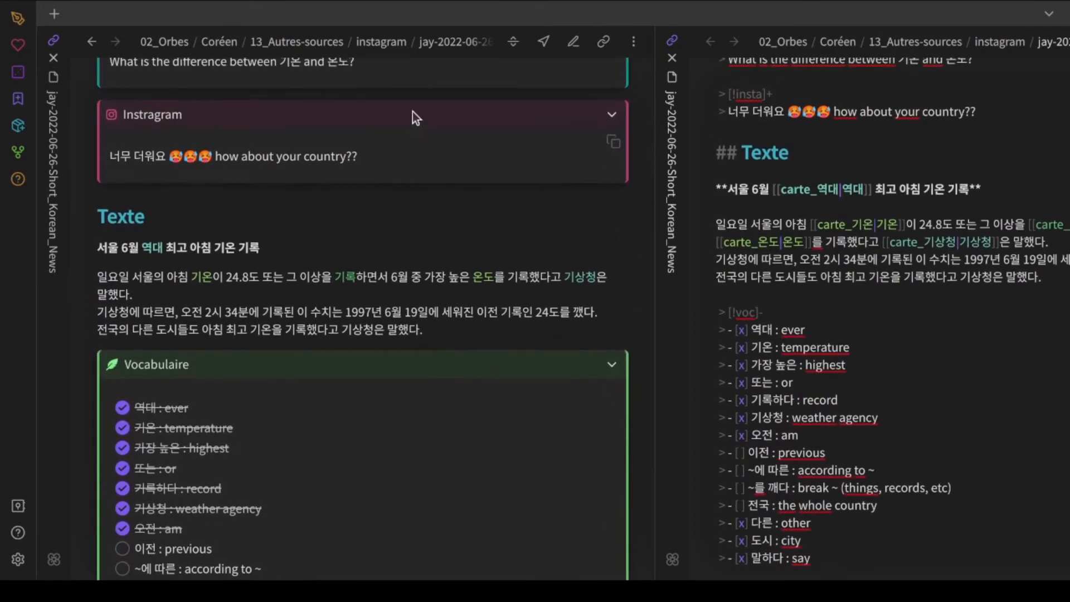
{"action": "left_click", "coordinate": [390, 365]}
{"action": "scroll", "coordinate": [390, 364], "scroll_direction": "down", "scroll_amount": 2}
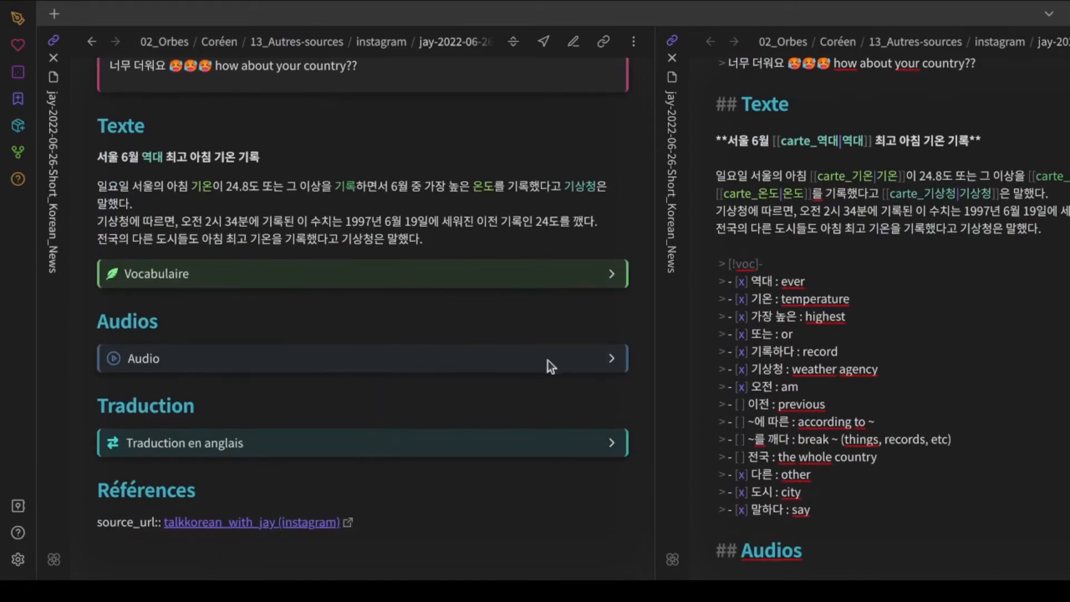
{"action": "scroll", "coordinate": [912, 306], "scroll_direction": "down", "scroll_amount": 5}
{"action": "scroll", "coordinate": [913, 307], "scroll_direction": "up", "scroll_amount": 7}
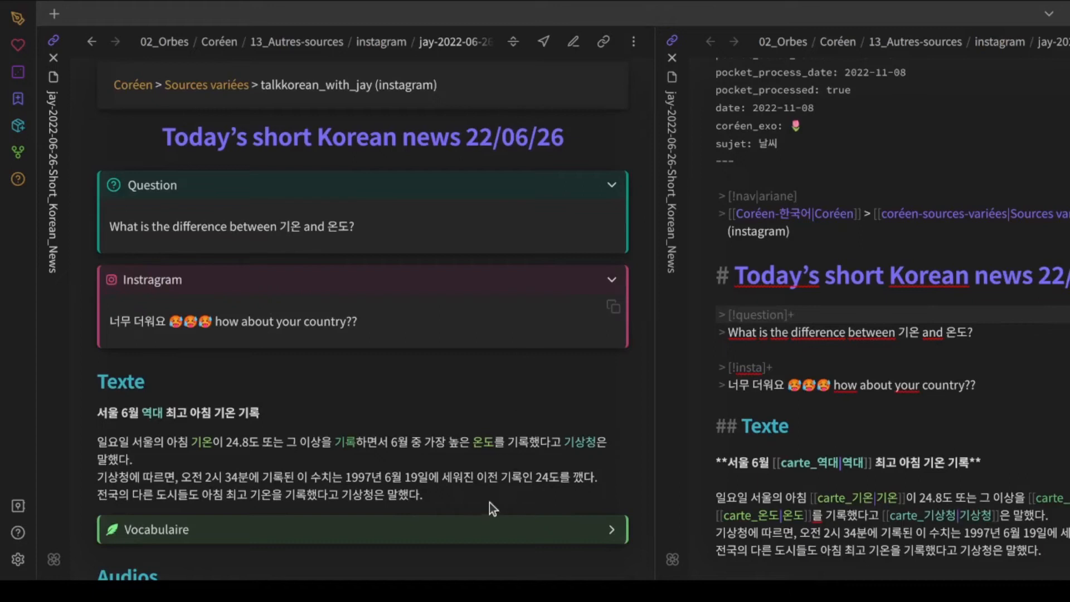
{"action": "left_click", "coordinate": [486, 534]}
{"action": "scroll", "coordinate": [485, 419], "scroll_direction": "down", "scroll_amount": 3}
{"action": "scroll", "coordinate": [485, 419], "scroll_direction": "up", "scroll_amount": 4}
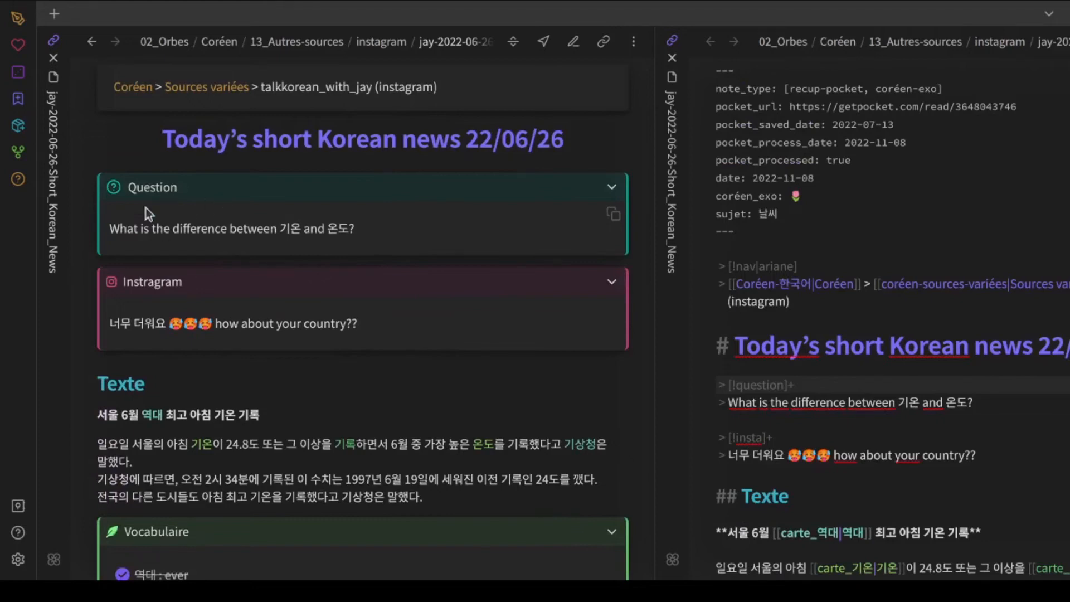
{"action": "scroll", "coordinate": [447, 208], "scroll_direction": "down", "scroll_amount": 2}
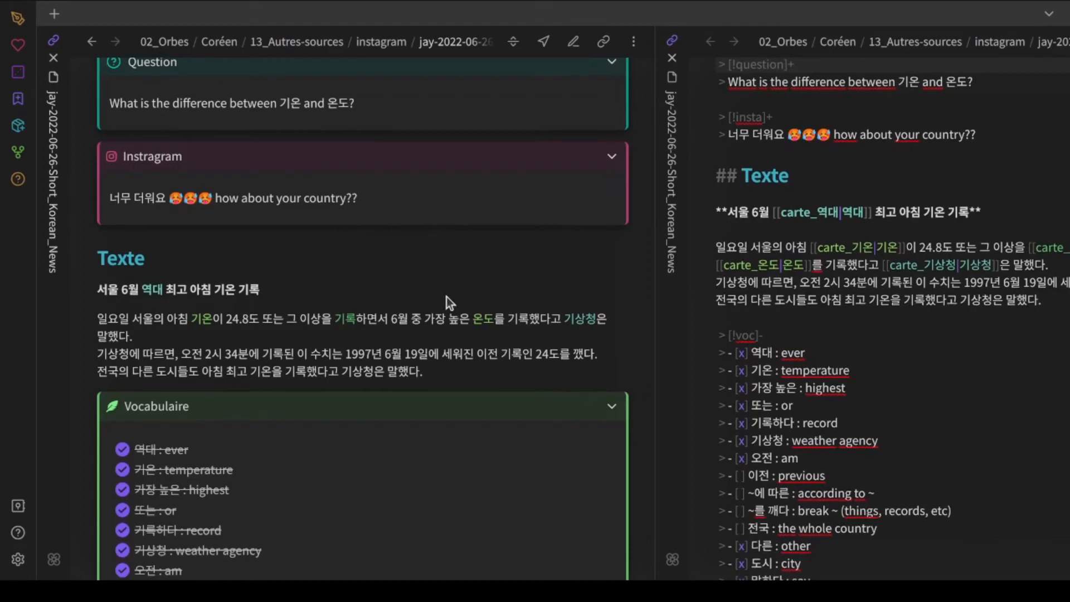
{"action": "scroll", "coordinate": [446, 297], "scroll_direction": "down", "scroll_amount": 3}
{"action": "scroll", "coordinate": [447, 297], "scroll_direction": "up", "scroll_amount": 4}
{"action": "scroll", "coordinate": [446, 297], "scroll_direction": "down", "scroll_amount": 4}
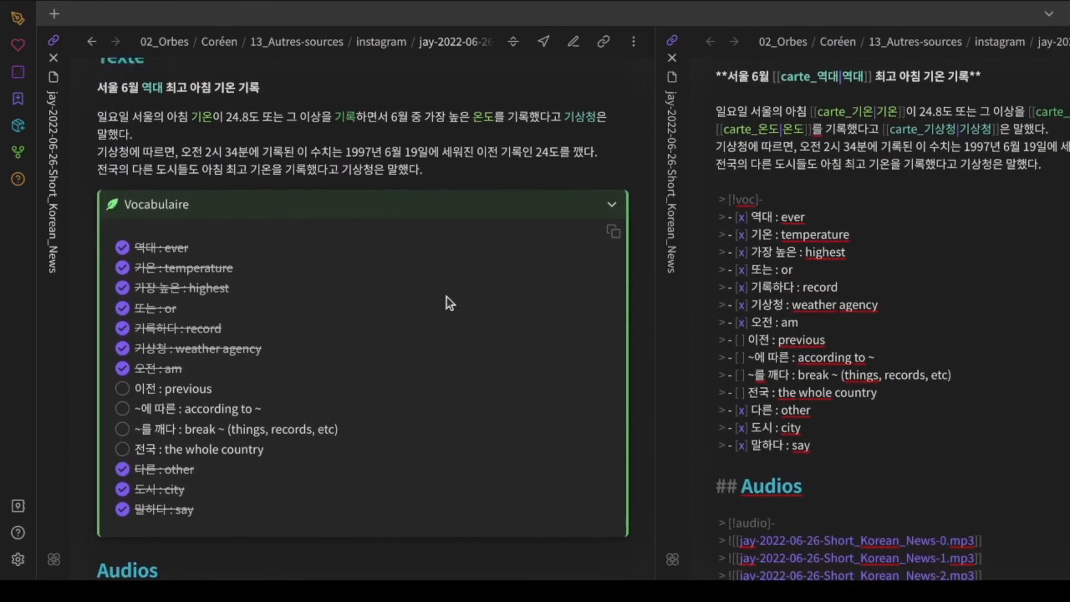
{"action": "scroll", "coordinate": [446, 296], "scroll_direction": "up", "scroll_amount": 2}
Step: Link 이전 before 기록인 in the source text as [[carte_이전|이전]] and check off 이전 : previous in the vocabulary list
{"action": "scroll", "coordinate": [436, 225], "scroll_direction": "right", "scroll_amount": 3}
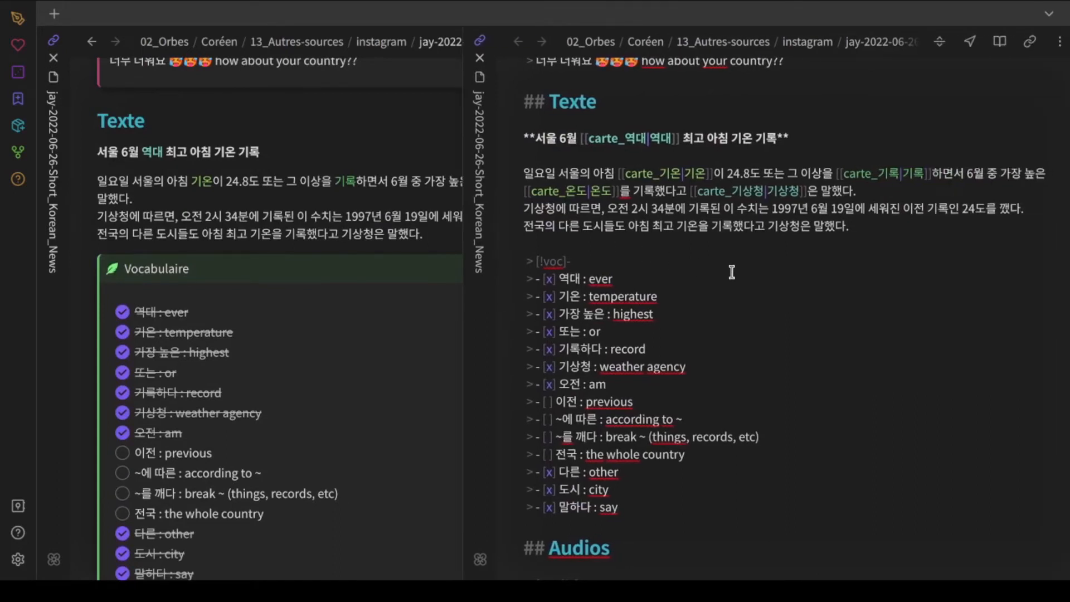
{"action": "left_click", "coordinate": [906, 208]}
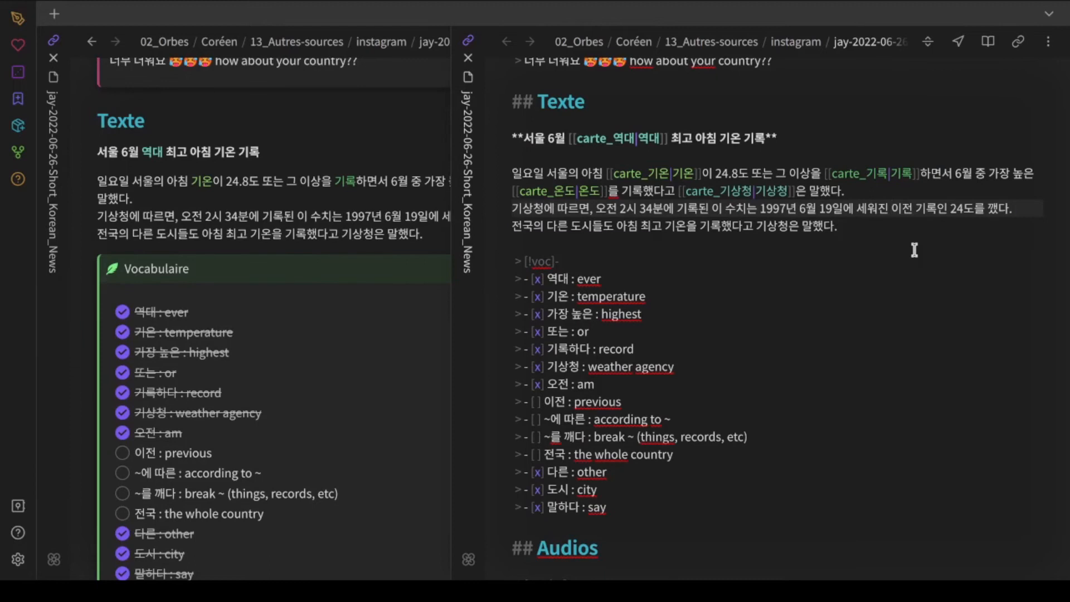
{"action": "type", "text": "[[cartes"}
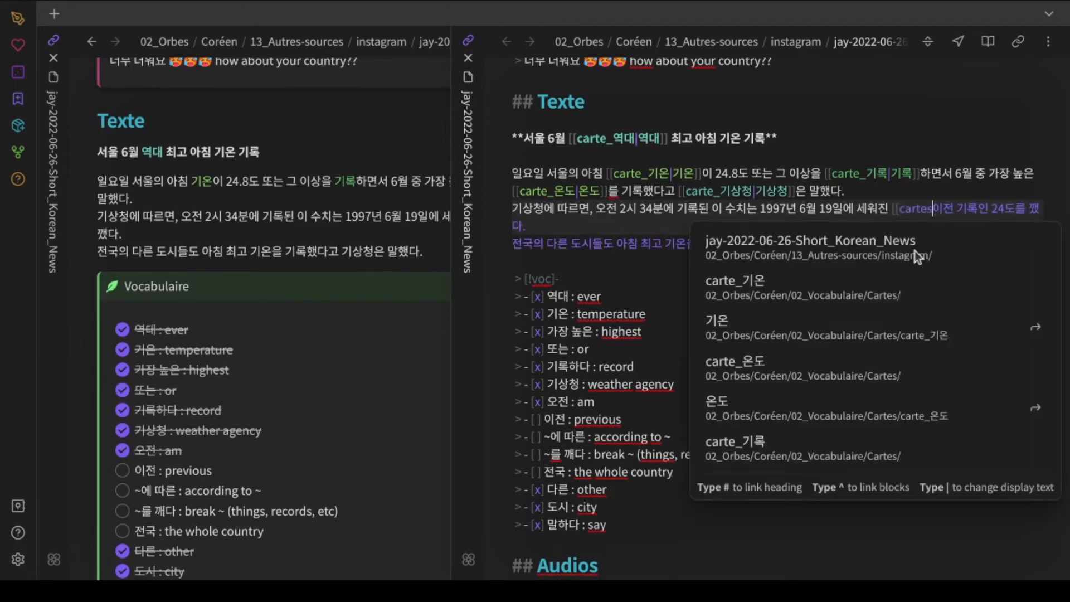
{"action": "key", "text": "BackSpace"}
{"action": "type", "text": "_"}
{"action": "key", "text": "shift+Right"}
{"action": "key", "text": "shift+Right"}
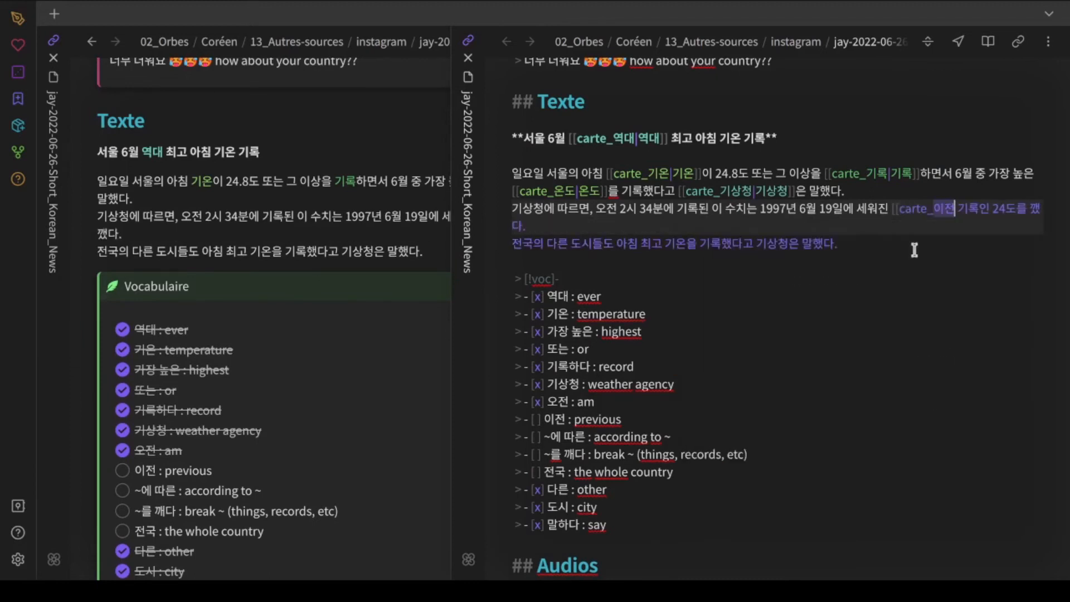
{"action": "key", "text": "Right"}
{"action": "type", "text": "|"}
{"action": "type", "text": "이전"}
{"action": "type", "text": "]]"}
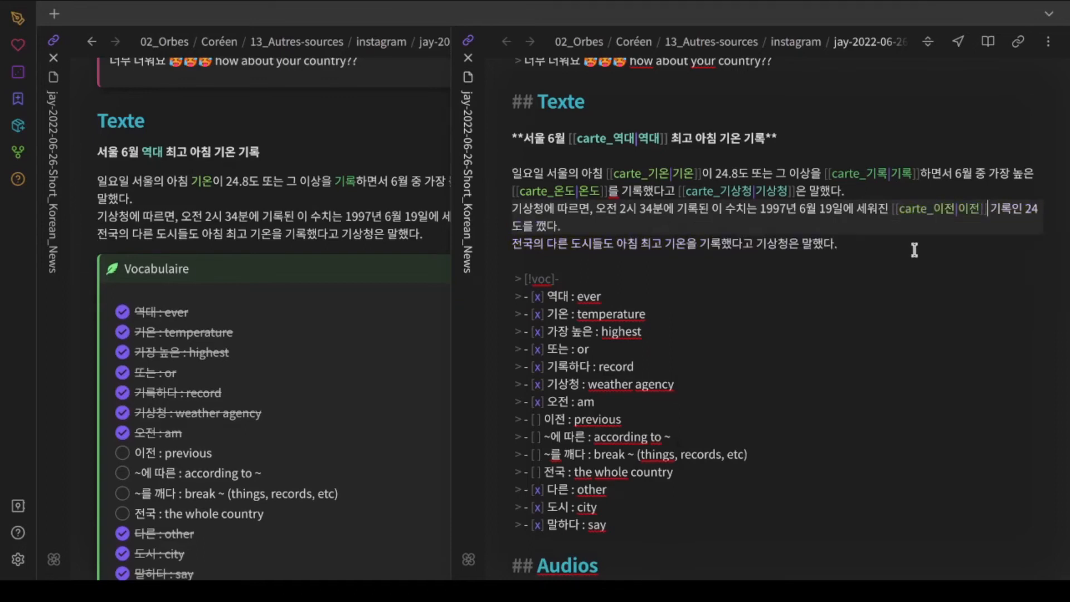
{"action": "left_click", "coordinate": [122, 453]}
{"action": "left_click_drag", "start_coordinate": [451, 390], "coordinate": [655, 390]}
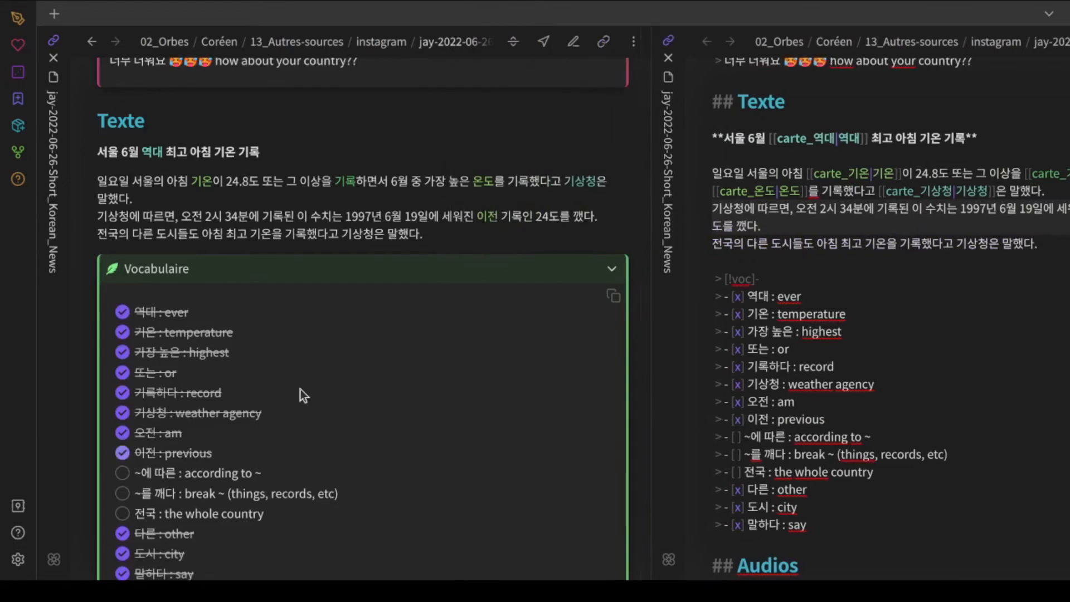
Step: Link 깼다 in the source text as [[carte_깨다|깼다]] and check off ~를 깨다 in the vocabulary list
{"action": "left_click", "coordinate": [769, 232]}
{"action": "key", "text": "Left"}
{"action": "key", "text": "Left"}
{"action": "key", "text": "Left"}
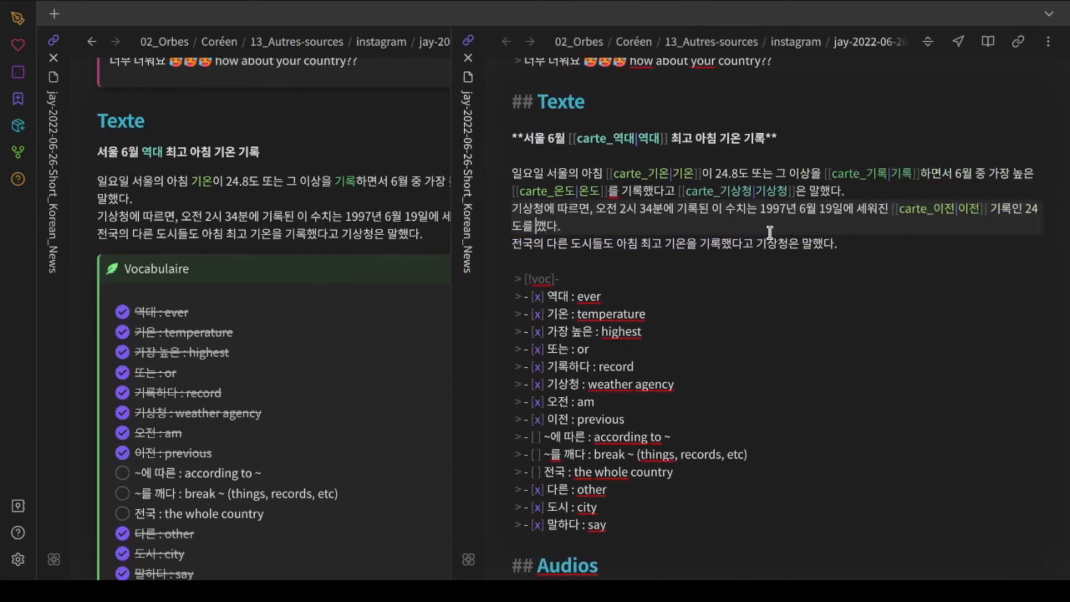
{"action": "type", "text": "[[carte_"}
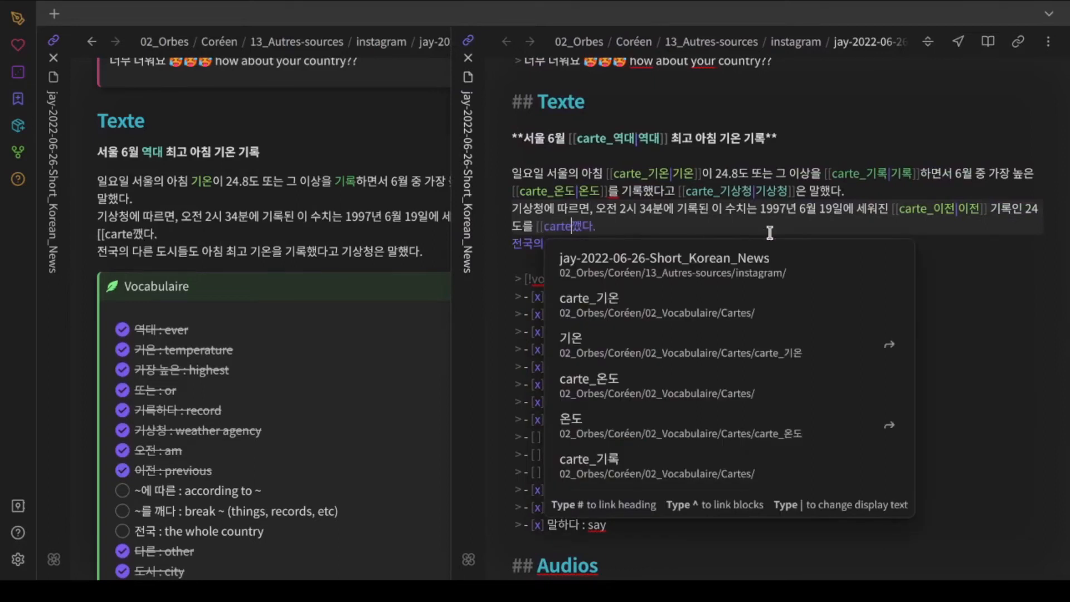
{"action": "key", "text": "ctrl+space"}
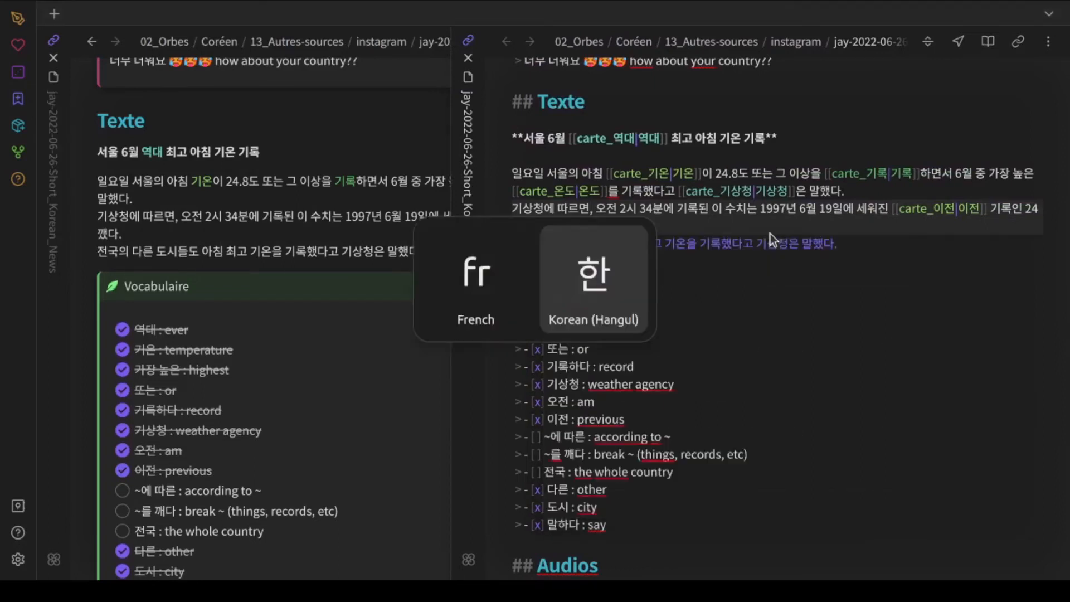
{"action": "type", "text": "깨"}
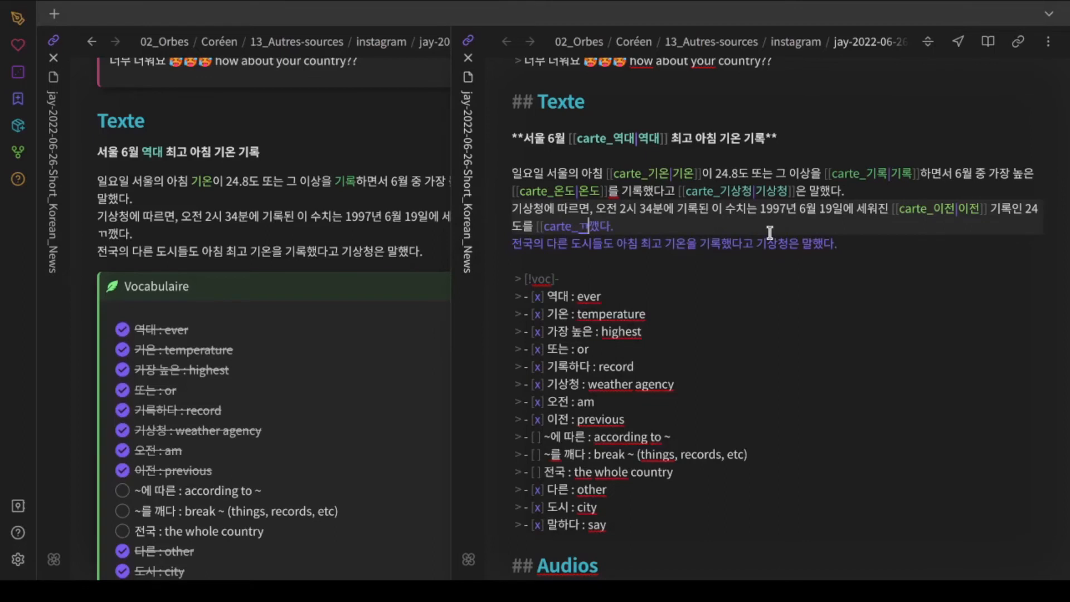
{"action": "type", "text": "다"}
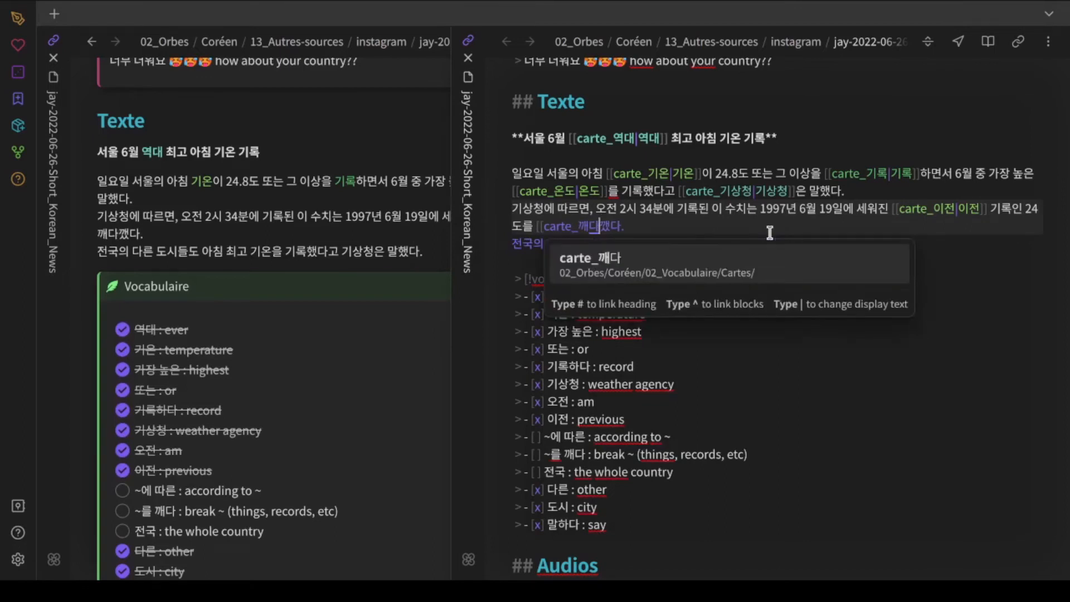
{"action": "key", "text": "ctrl+space"}
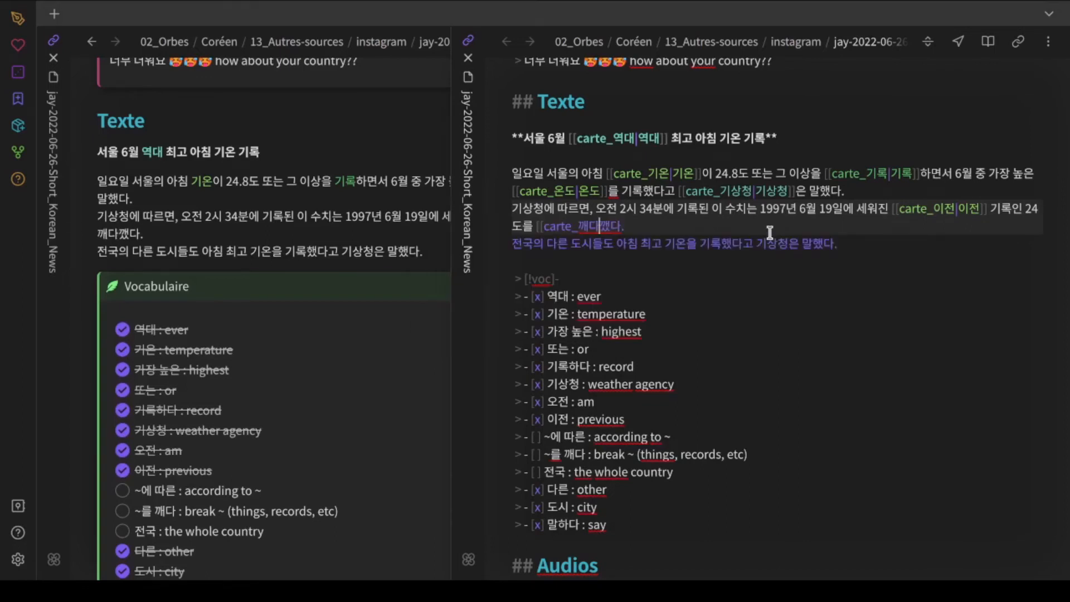
{"action": "type", "text": "|"}
{"action": "key", "text": "Right"}
{"action": "key", "text": "Right"}
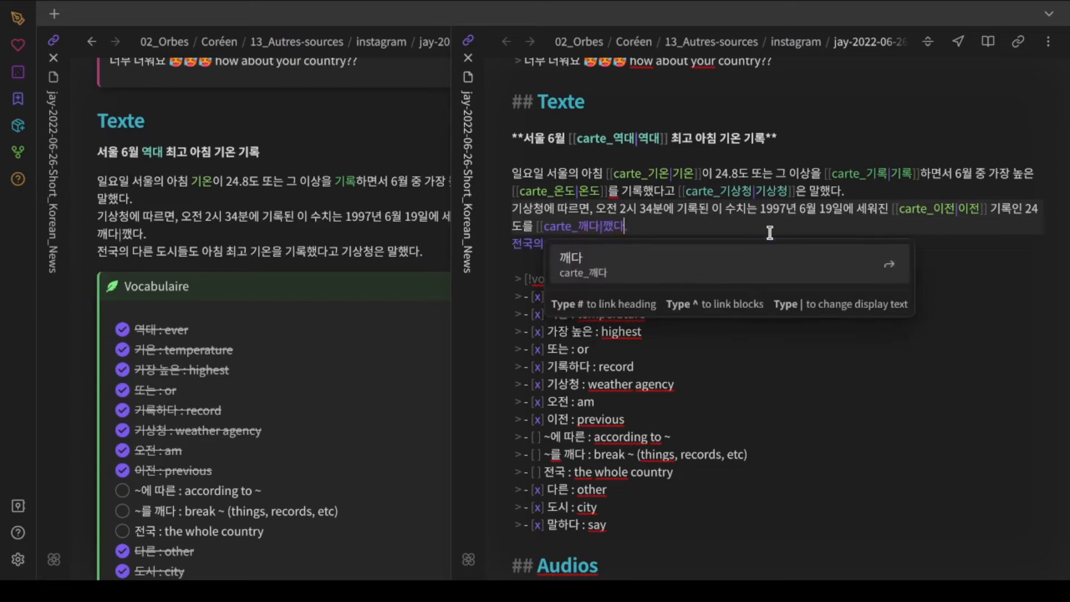
{"action": "type", "text": "]]"}
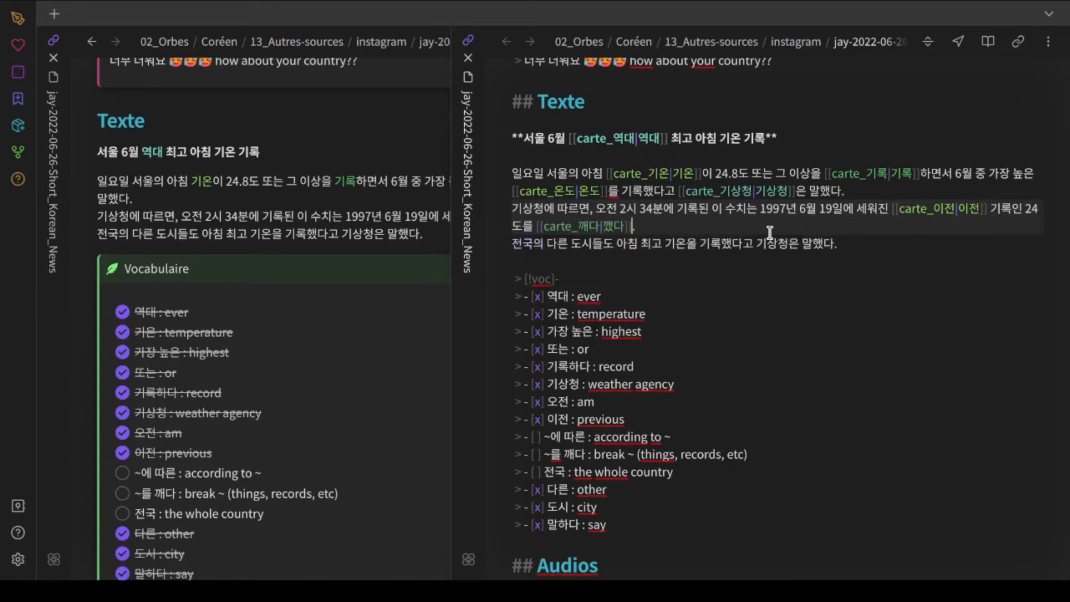
{"action": "scroll", "coordinate": [774, 325], "scroll_direction": "left", "scroll_amount": 4}
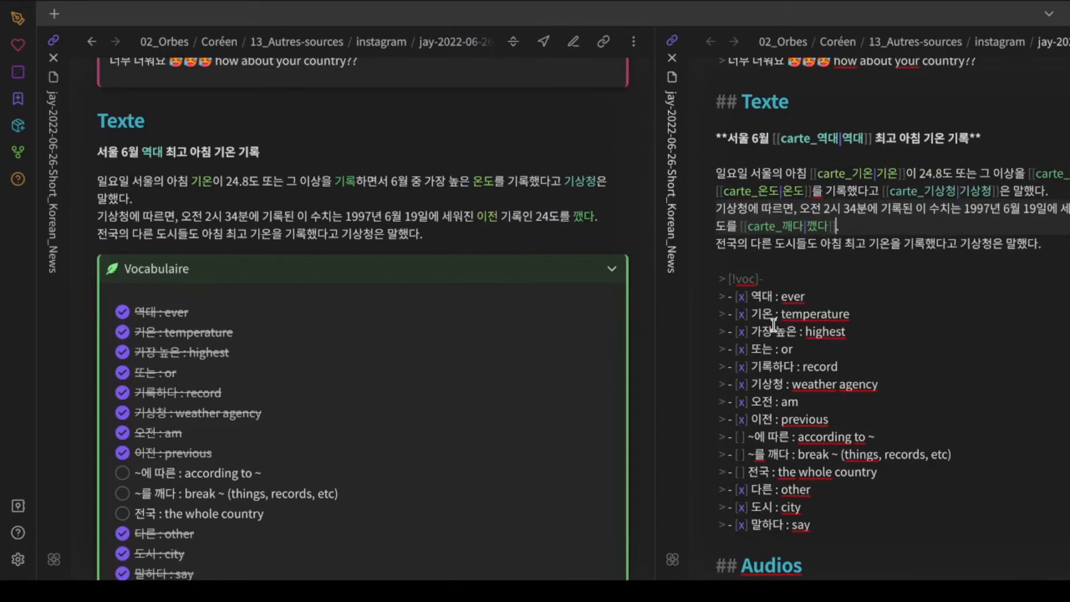
{"action": "left_click", "coordinate": [122, 493]}
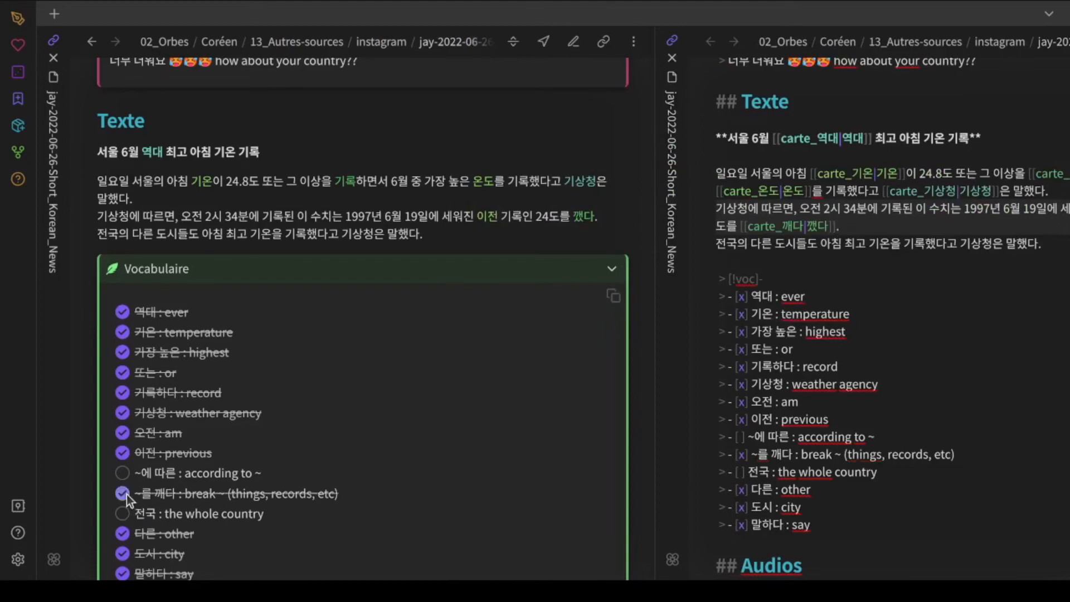
Step: Link 전국 at the start of the text's last sentence as [[carte_전국|전국]], leaving the particle 의 outside the link
{"action": "left_click", "coordinate": [783, 273]}
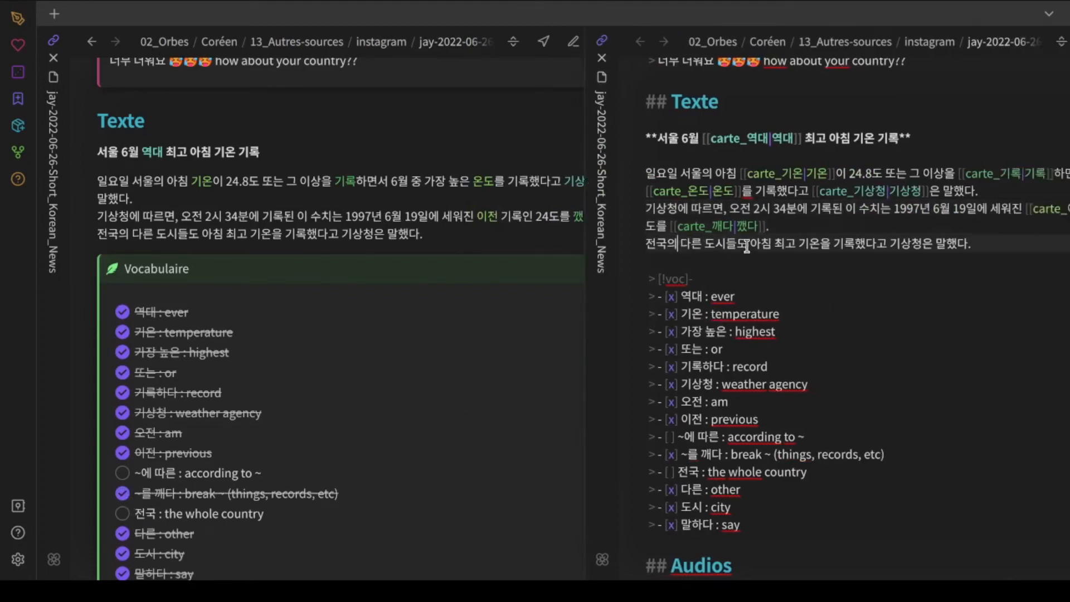
{"action": "key", "text": "Right"}
{"action": "key", "text": "Left"}
{"action": "key", "text": "Left"}
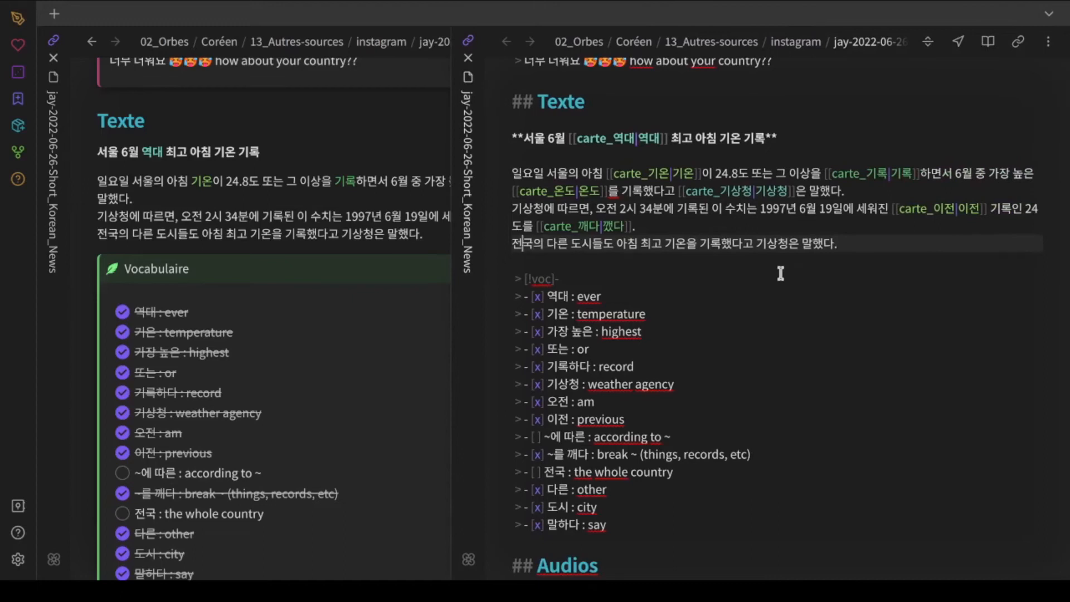
{"action": "type", "text": "[[cart"}
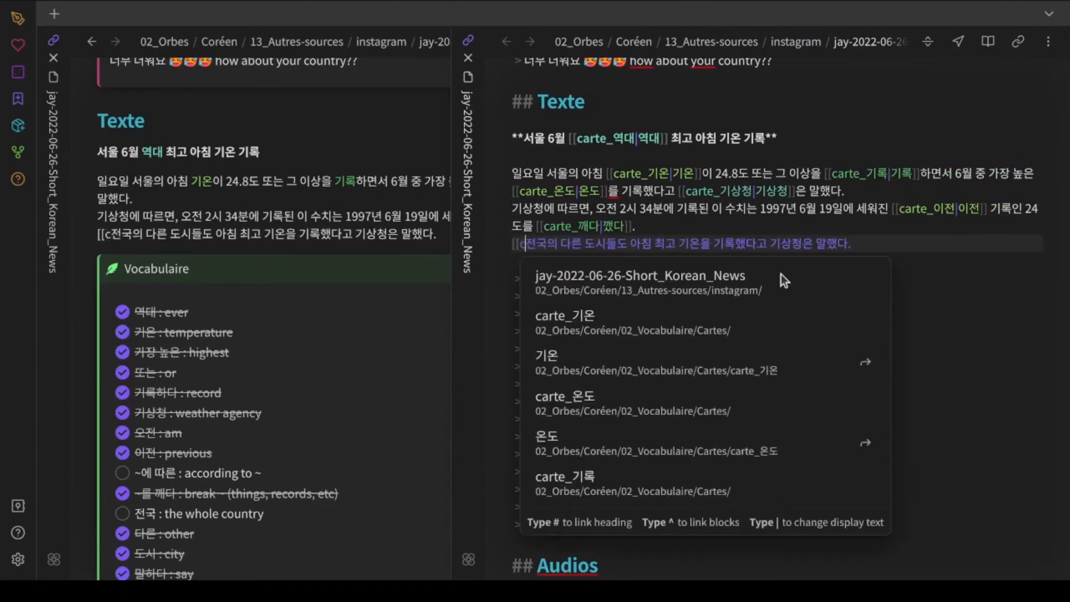
{"action": "type", "text": "e_"}
{"action": "key", "text": "Escape"}
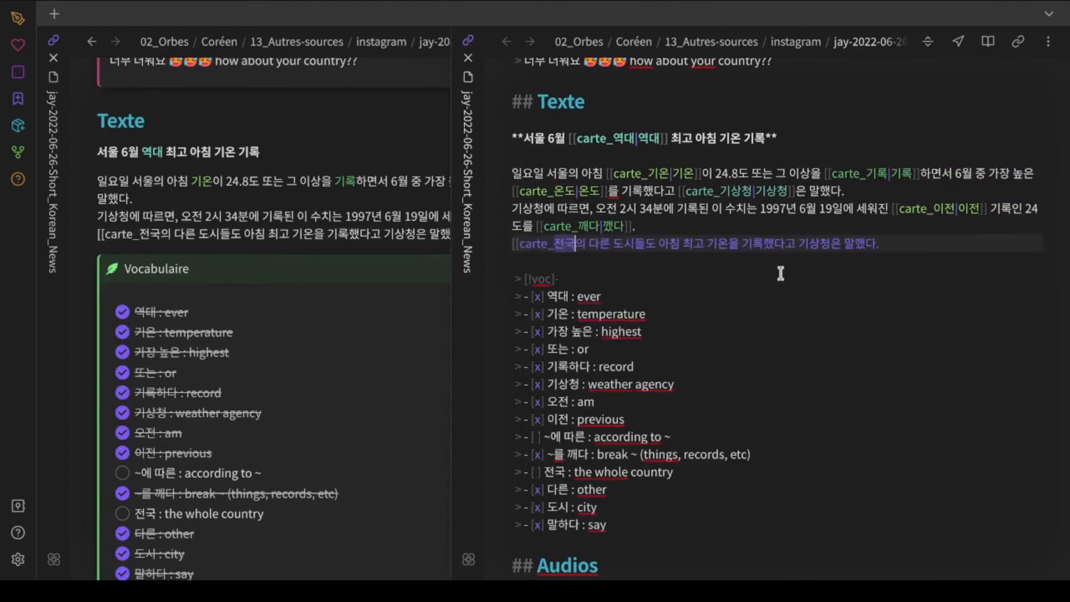
{"action": "key", "text": "ctrl+c"}
{"action": "key", "text": "Right"}
{"action": "type", "text": "|"}
{"action": "key", "text": "ctrl+v"}
{"action": "key", "text": "Return"}
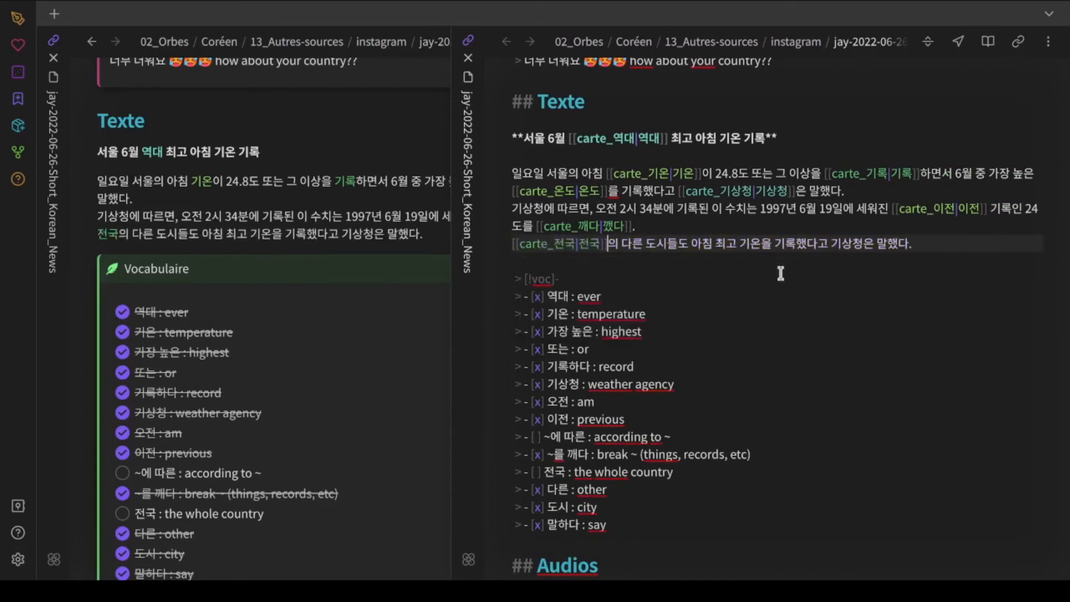
{"action": "scroll", "coordinate": [809, 371], "scroll_direction": "left", "scroll_amount": 3}
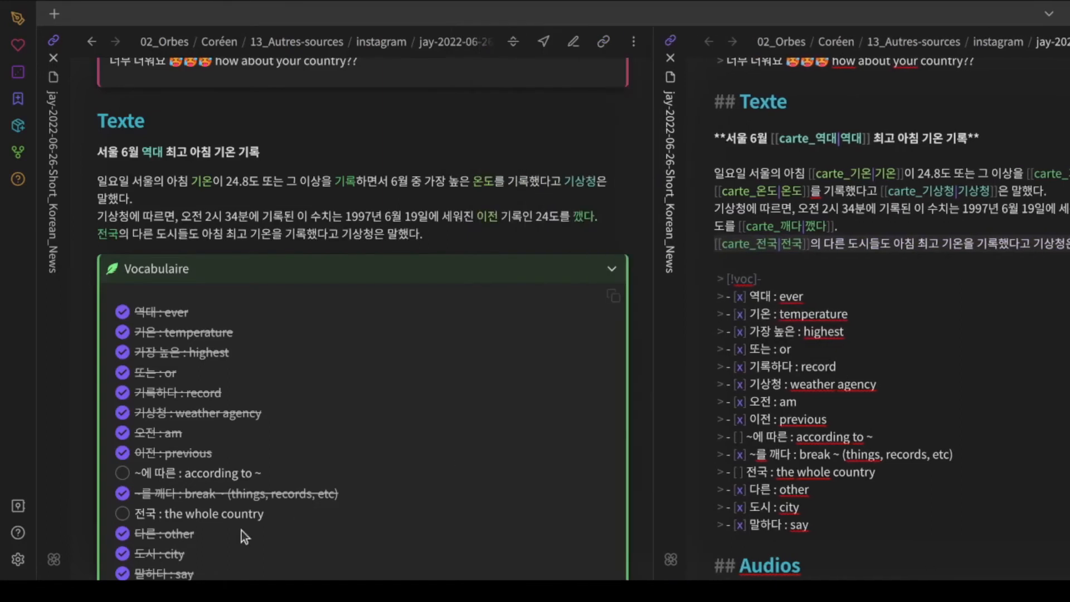
Step: Check off 전국 : the whole country in the vocabulary list
{"action": "left_click", "coordinate": [119, 516]}
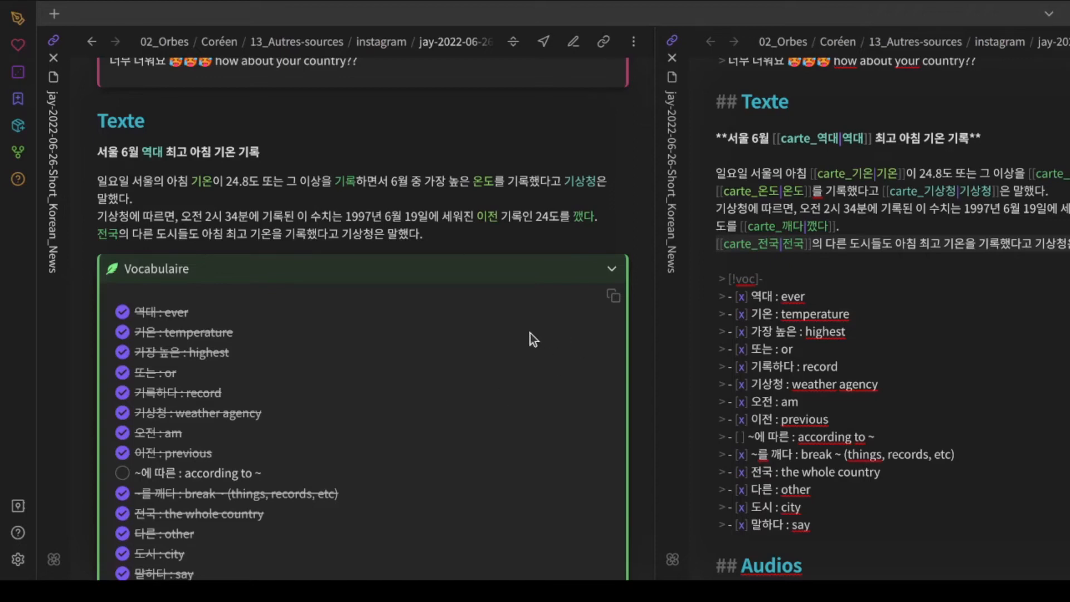
{"action": "scroll", "coordinate": [530, 333], "scroll_direction": "right", "scroll_amount": 3}
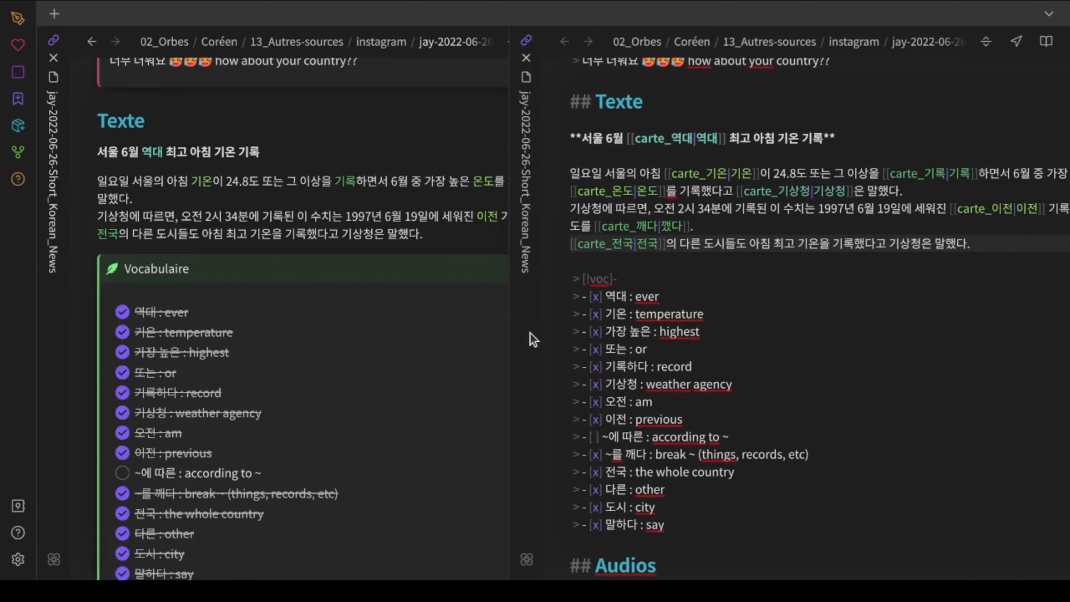
{"action": "scroll", "coordinate": [530, 333], "scroll_direction": "left", "scroll_amount": 3}
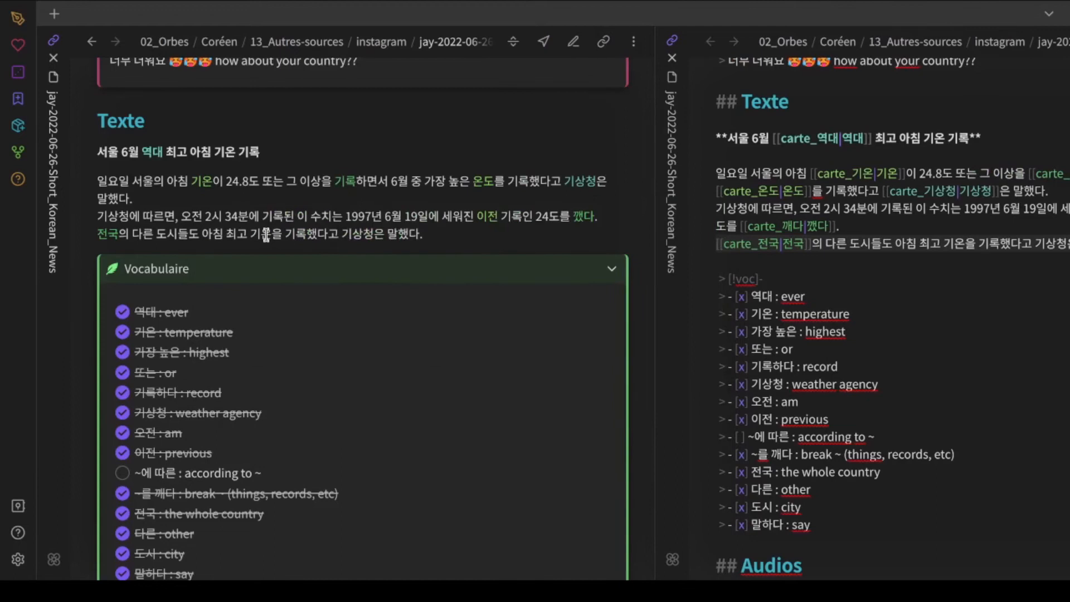
Step: Preview vocabulary cards from links in the text's reading view, including the card for 이전
{"action": "mouse_move", "coordinate": [485, 226]}
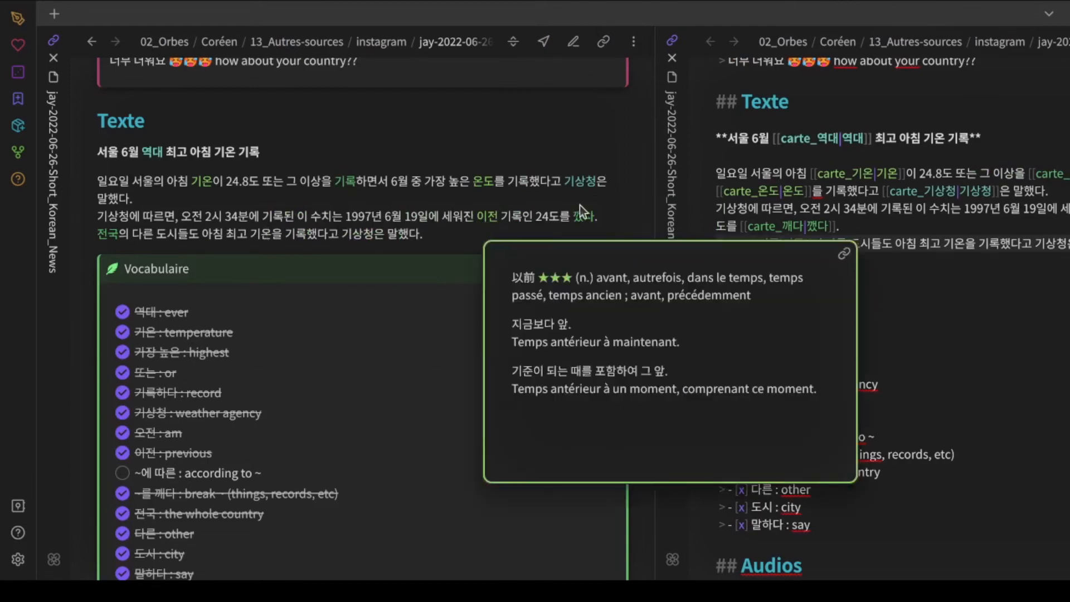
{"action": "mouse_move", "coordinate": [584, 217]}
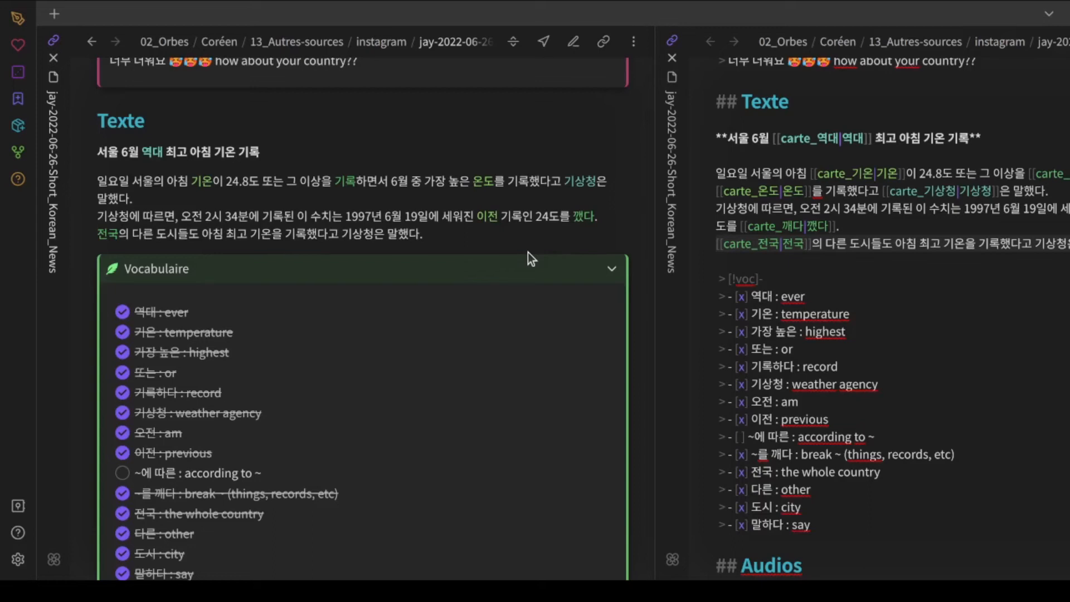
{"action": "mouse_move", "coordinate": [575, 189]}
{"action": "left_click", "coordinate": [675, 250]}
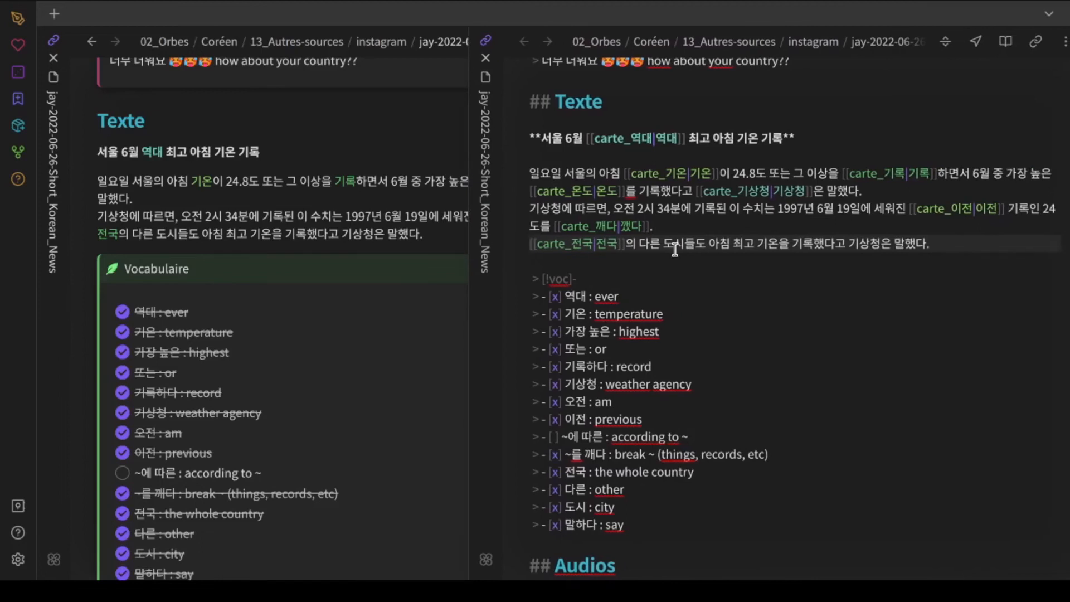
{"action": "scroll", "coordinate": [674, 249], "scroll_direction": "left", "scroll_amount": 3}
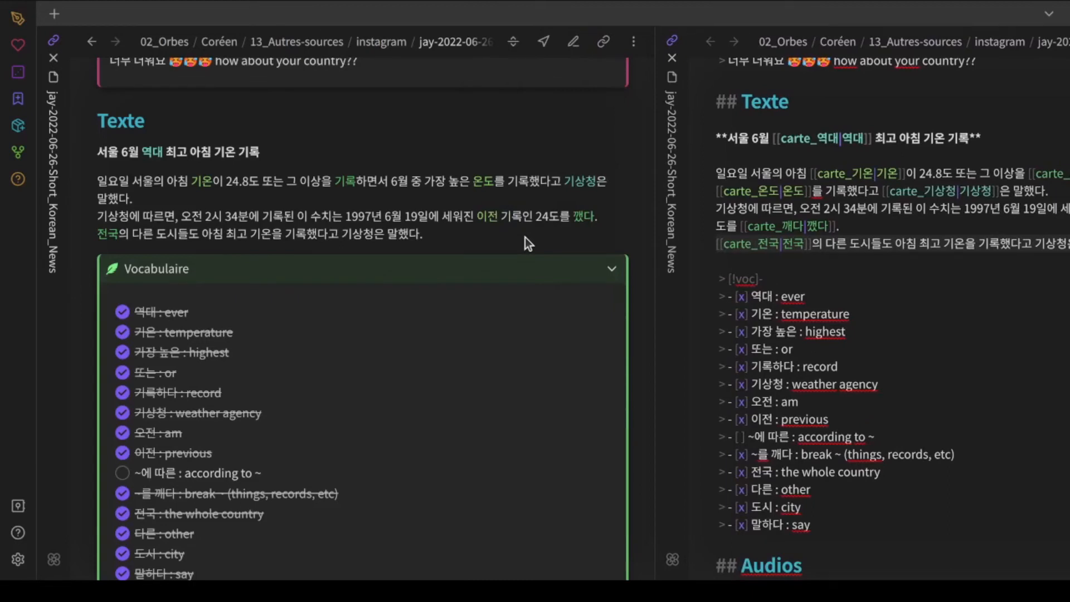
Step: Create a Korean grammar card from 에 따르면 after 기상청 in the source text
{"action": "scroll", "coordinate": [525, 237], "scroll_direction": "right", "scroll_amount": 3}
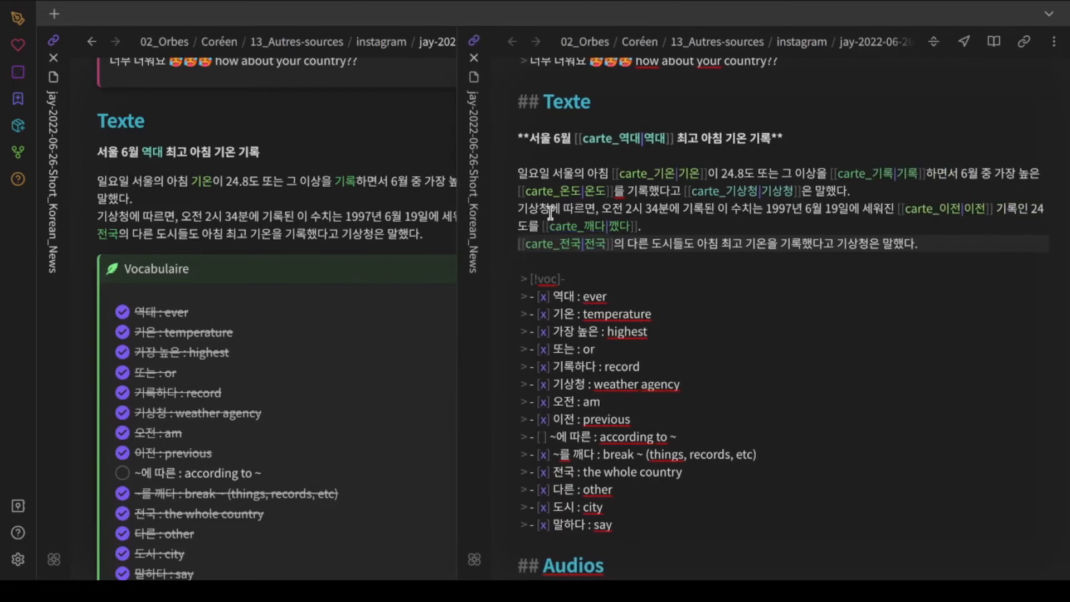
{"action": "left_click", "coordinate": [547, 222]}
{"action": "left_click_drag", "start_coordinate": [555, 208], "coordinate": [589, 209]}
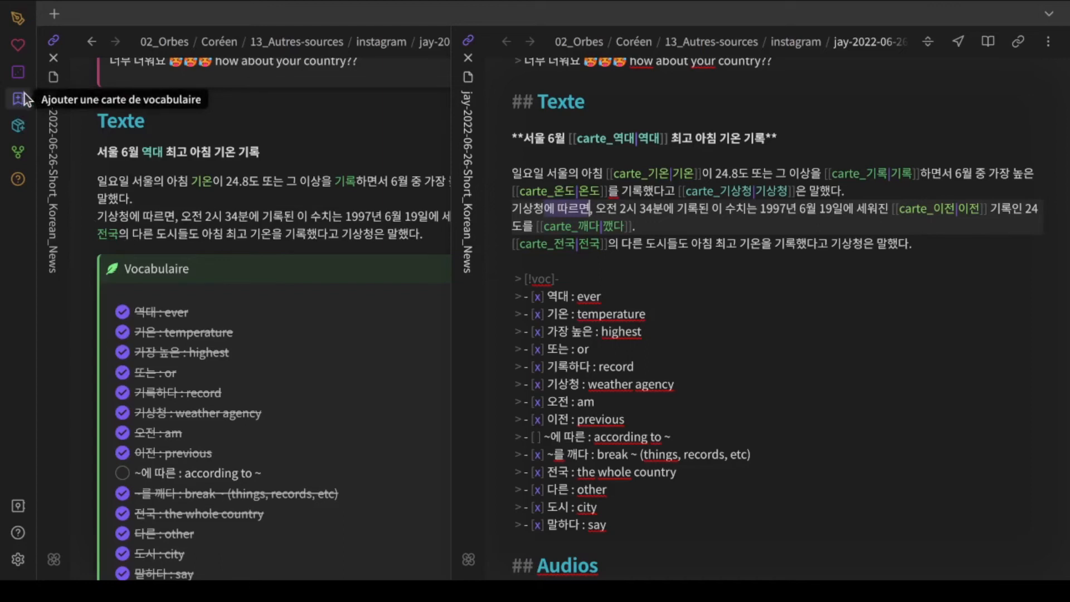
{"action": "left_click", "coordinate": [19, 125]}
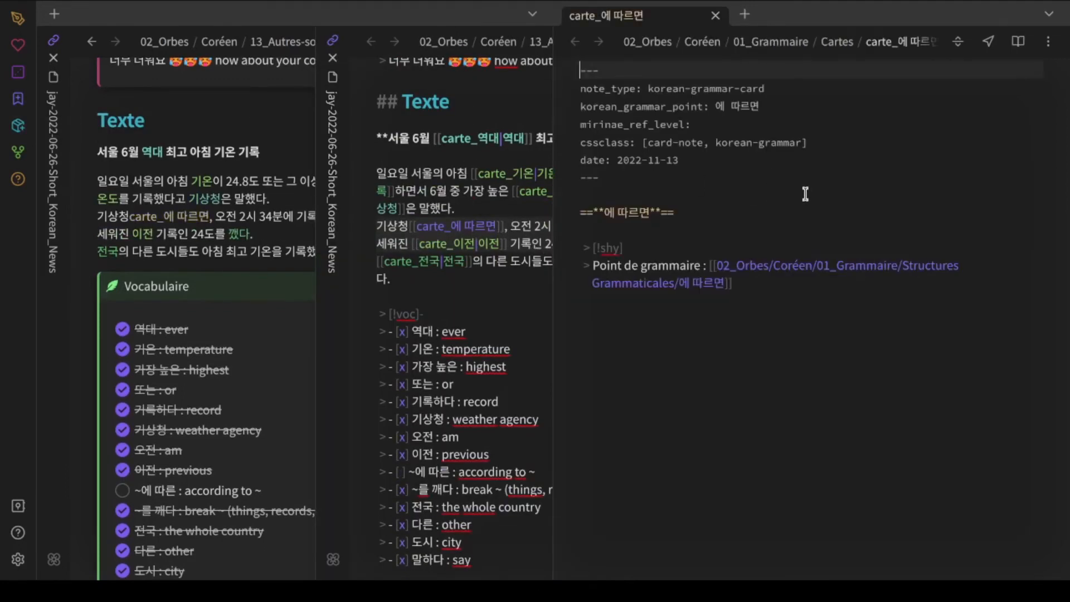
Step: Give the new grammar card link the display text 에 따르면, so it reads [[carte_에 따르면|에 따르면]]
{"action": "key", "text": "Left"}
{"action": "key", "text": "Left"}
{"action": "key", "text": "Left"}
{"action": "key", "text": "Left"}
{"action": "key", "text": "shift+Left"}
{"action": "key", "text": "shift+Left"}
{"action": "key", "text": "shift+Left"}
{"action": "key", "text": "shift+Left"}
{"action": "key", "text": "ctrl+c"}
{"action": "key", "text": "Right"}
{"action": "type", "text": "|"}
{"action": "key", "text": "ctrl+v"}
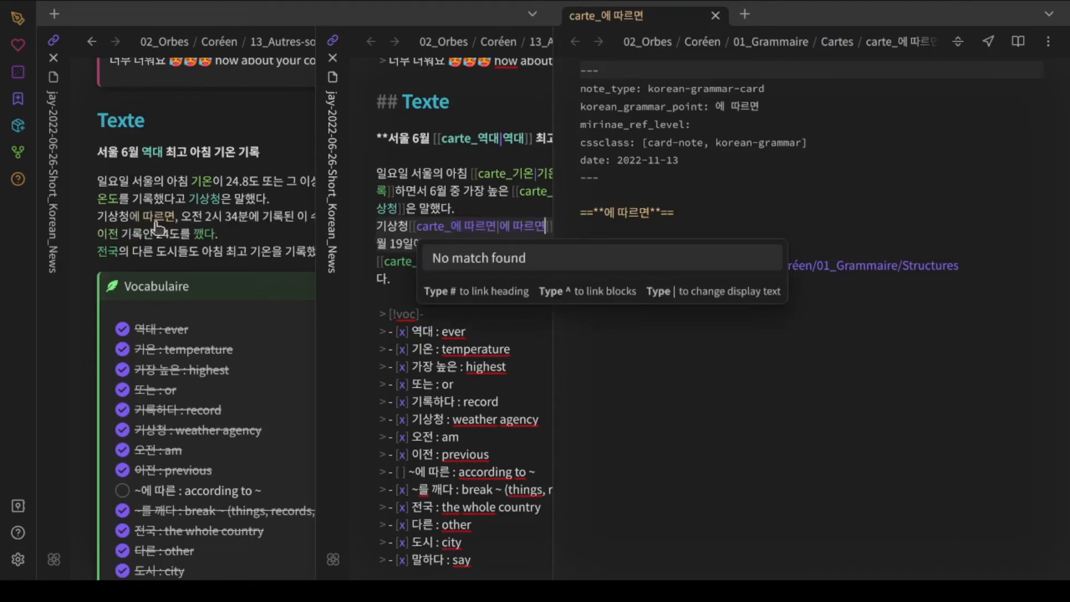
{"action": "mouse_move", "coordinate": [156, 222]}
Step: Copy the meaning according to ~ from the vocabulary list onto its own line below the grammar card's heading
{"action": "left_click_drag", "start_coordinate": [458, 472], "coordinate": [536, 473]}
{"action": "key", "text": "ctrl+c"}
{"action": "left_click", "coordinate": [723, 235]}
{"action": "key", "text": "Return"}
{"action": "key", "text": "Return"}
{"action": "key", "text": "Up"}
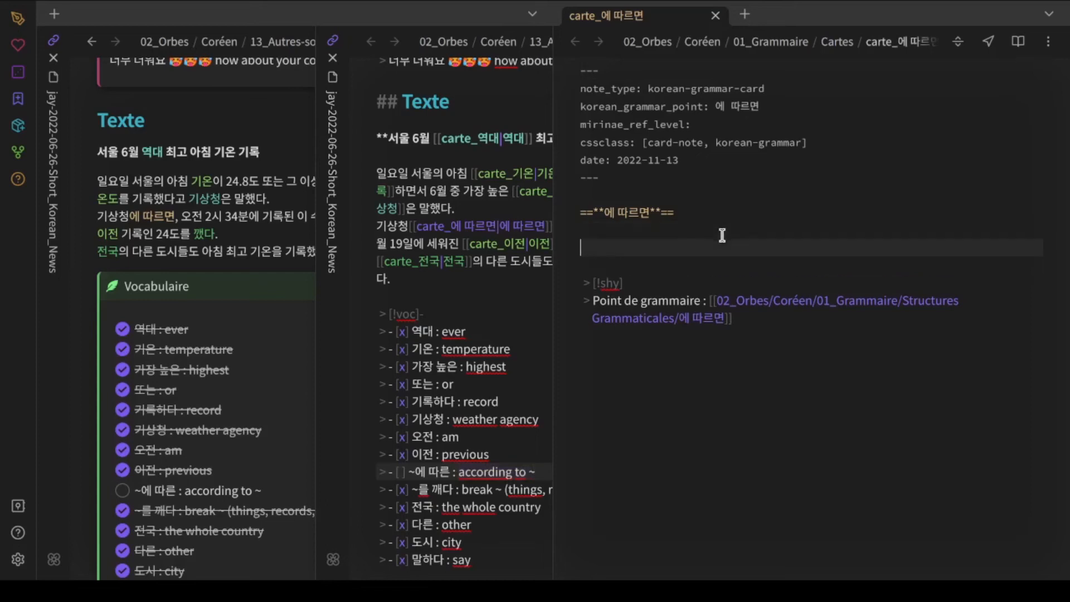
{"action": "key", "text": "ctrl+v"}
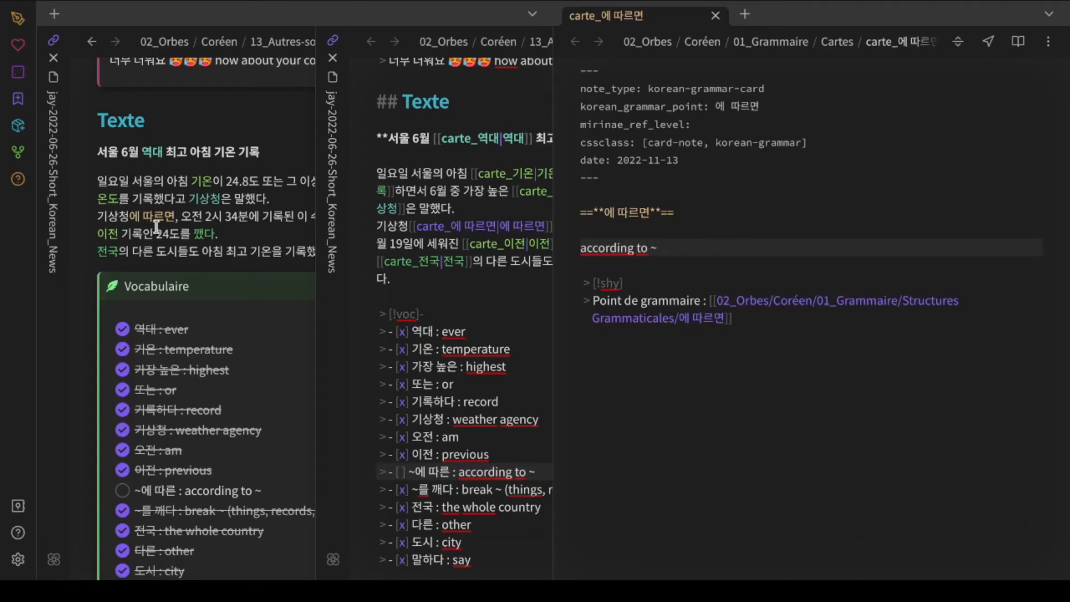
Step: Show the grammar card in reading view and create the missing 에 따르면 note from its Point de grammaire link
{"action": "left_click", "coordinate": [819, 227]}
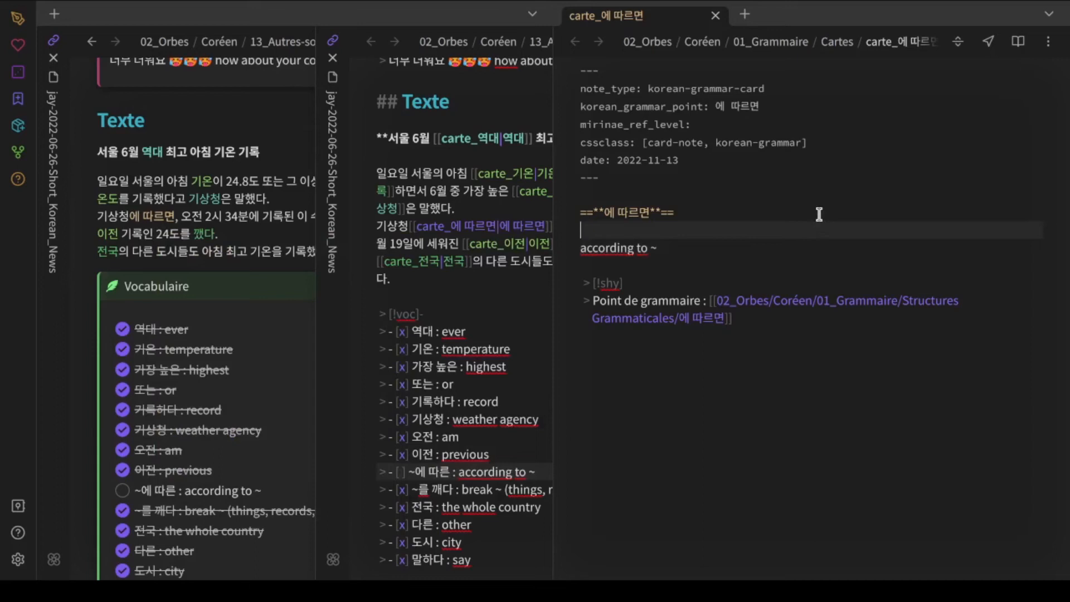
{"action": "key", "text": "ctrl+e"}
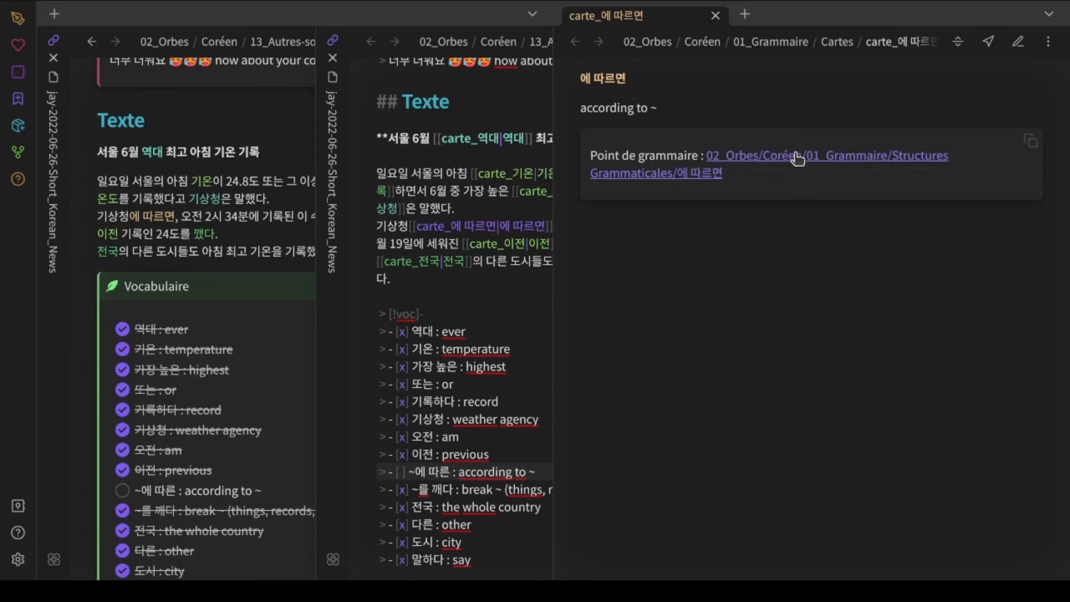
{"action": "mouse_move", "coordinate": [797, 153]}
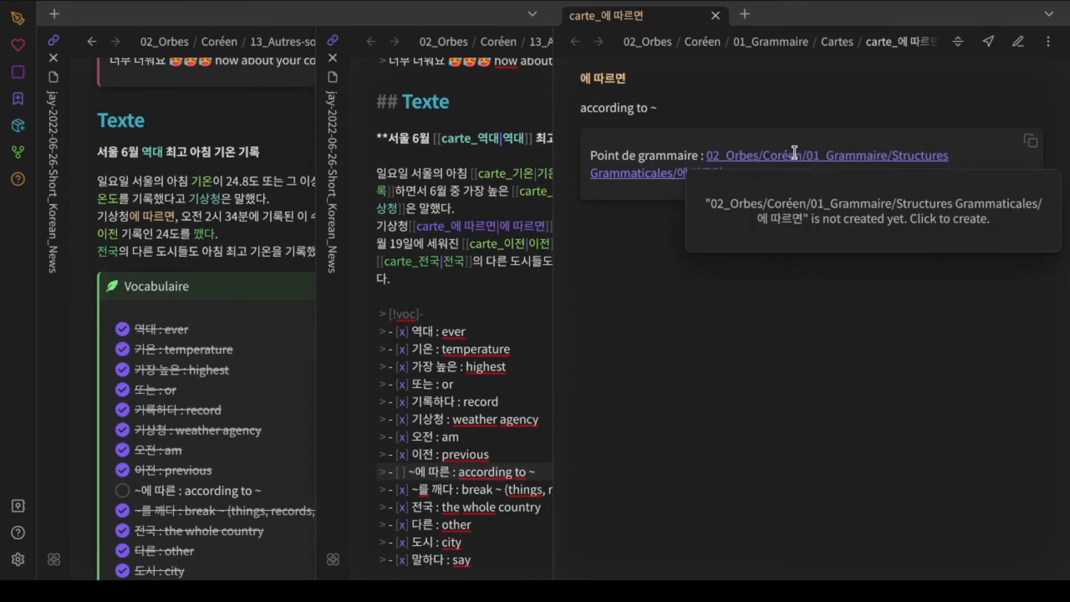
{"action": "left_click", "coordinate": [797, 155]}
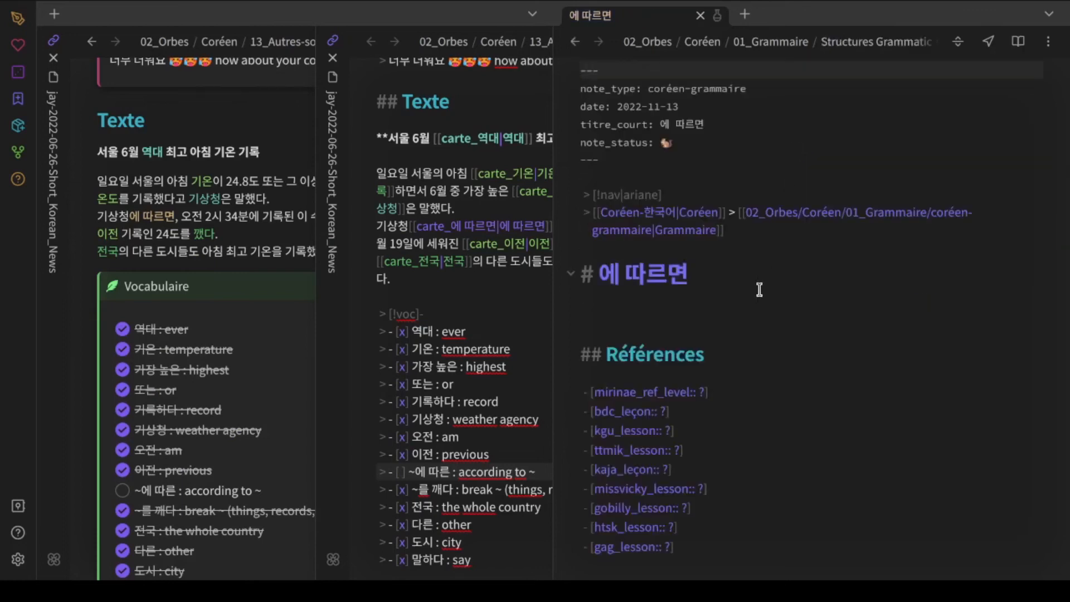
Step: Embed carte_에 따르면 above Références in the new grammar note and show the note in reading view
{"action": "left_click", "coordinate": [745, 316]}
{"action": "type", "text": "![["}
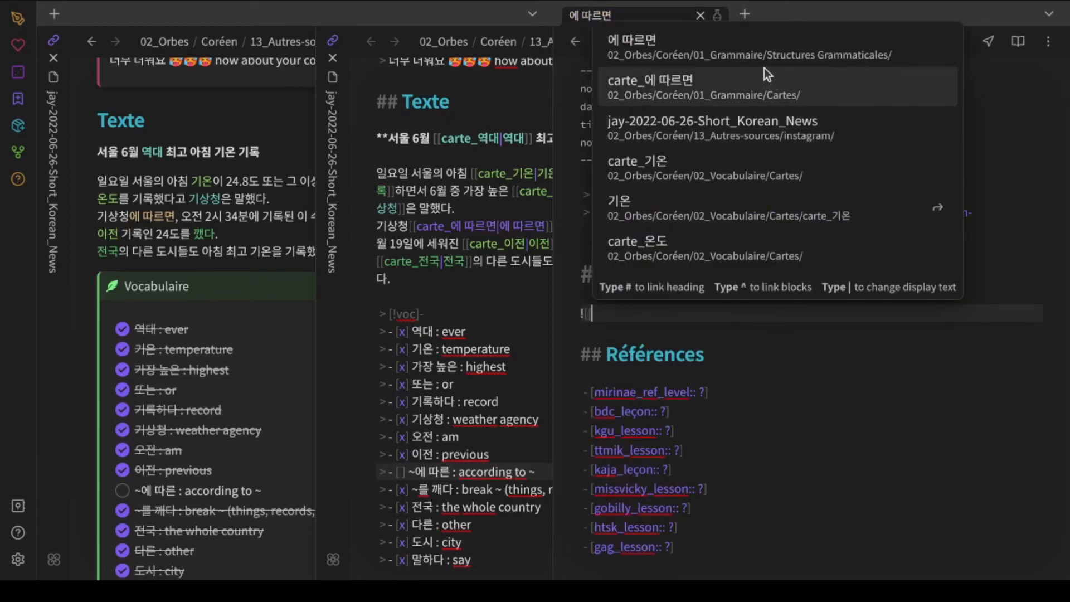
{"action": "left_click", "coordinate": [761, 85]}
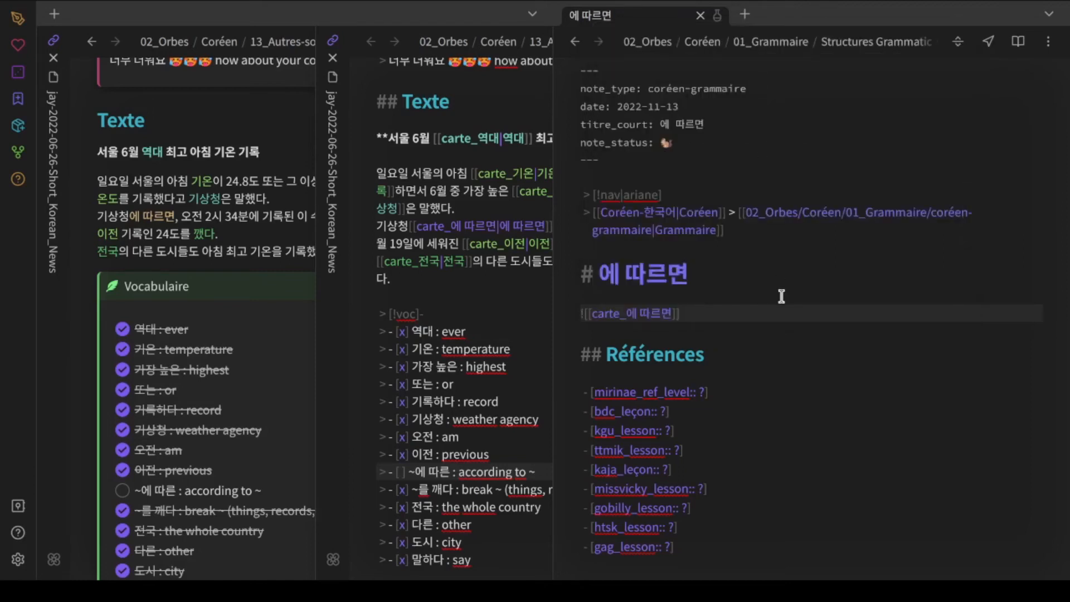
{"action": "key", "text": "ctrl+e"}
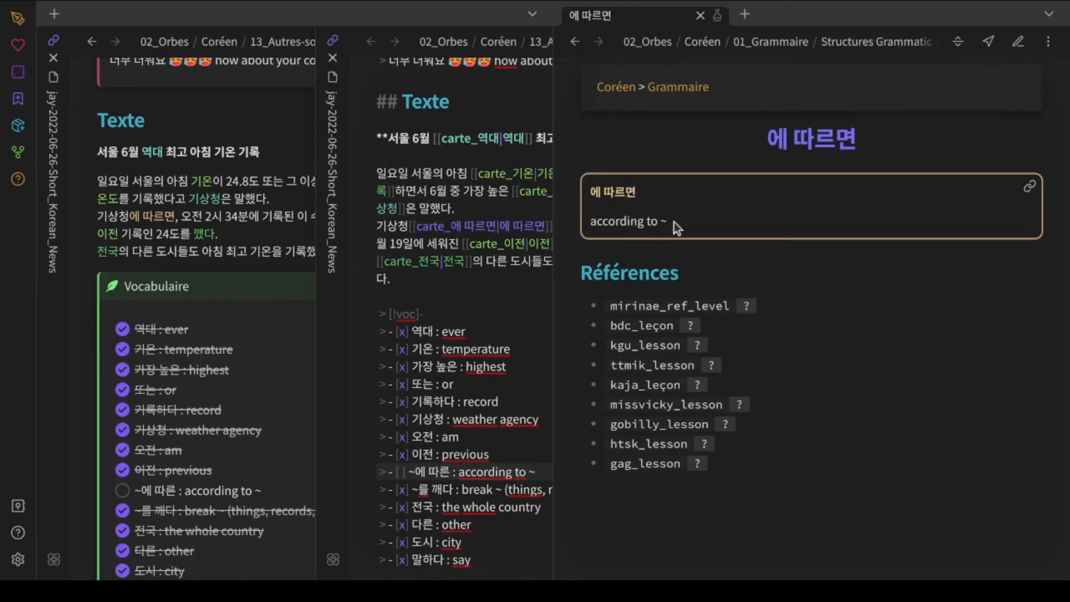
Step: Close the grammar note and check off ~에 따른 : according to ~ in the vocabulary list
{"action": "mouse_move", "coordinate": [153, 226]}
{"action": "key", "text": "ctrl+w"}
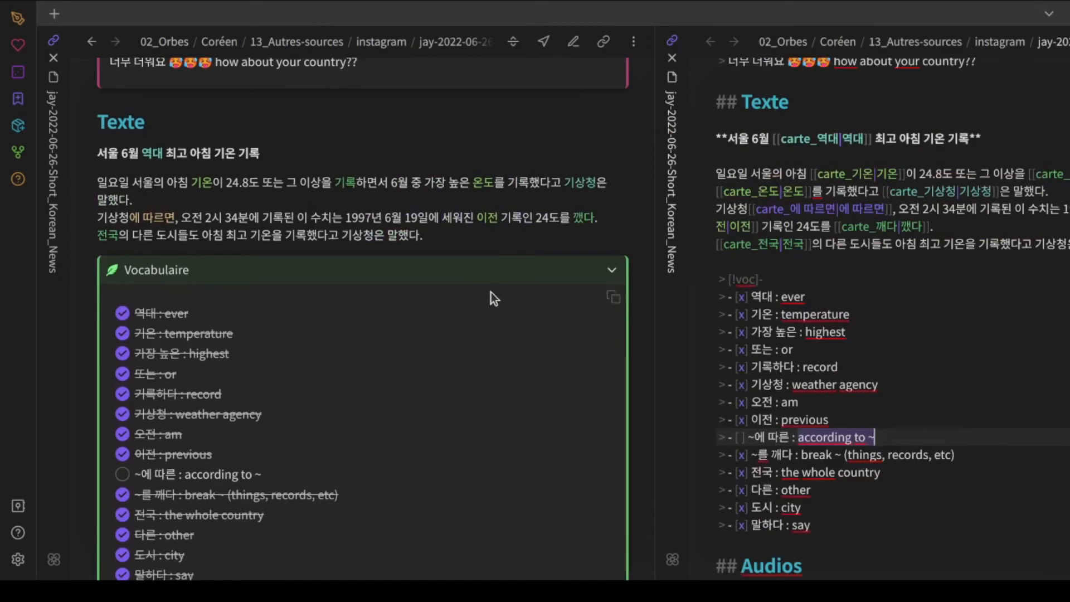
{"action": "left_click", "coordinate": [122, 474]}
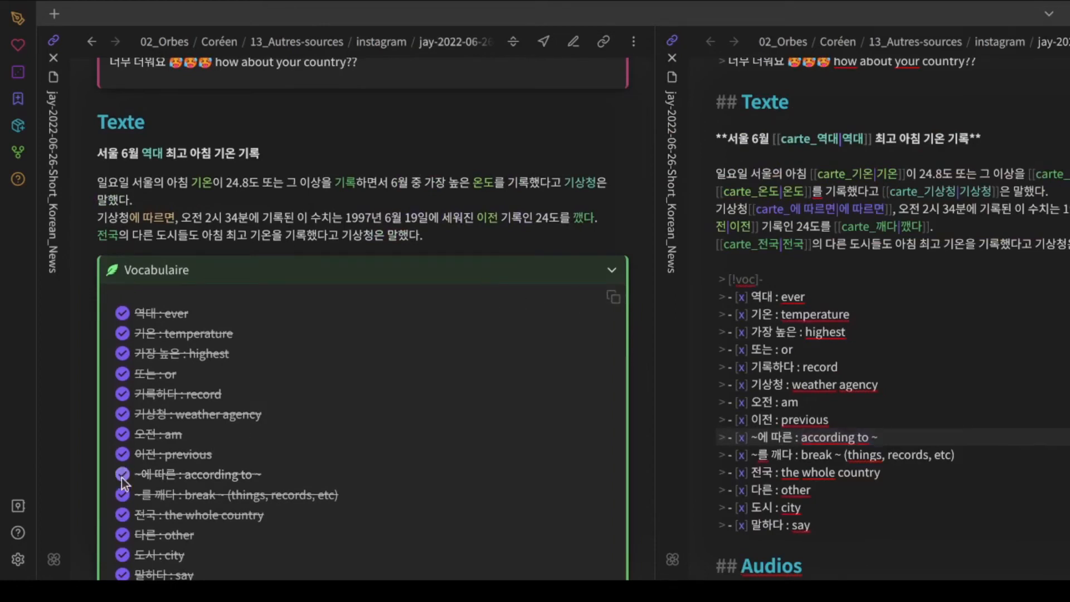
Step: Review the exercise note's reading view from the question callout to the text, collapsing the Vocabulaire callout
{"action": "scroll", "coordinate": [427, 315], "scroll_direction": "up", "scroll_amount": 5}
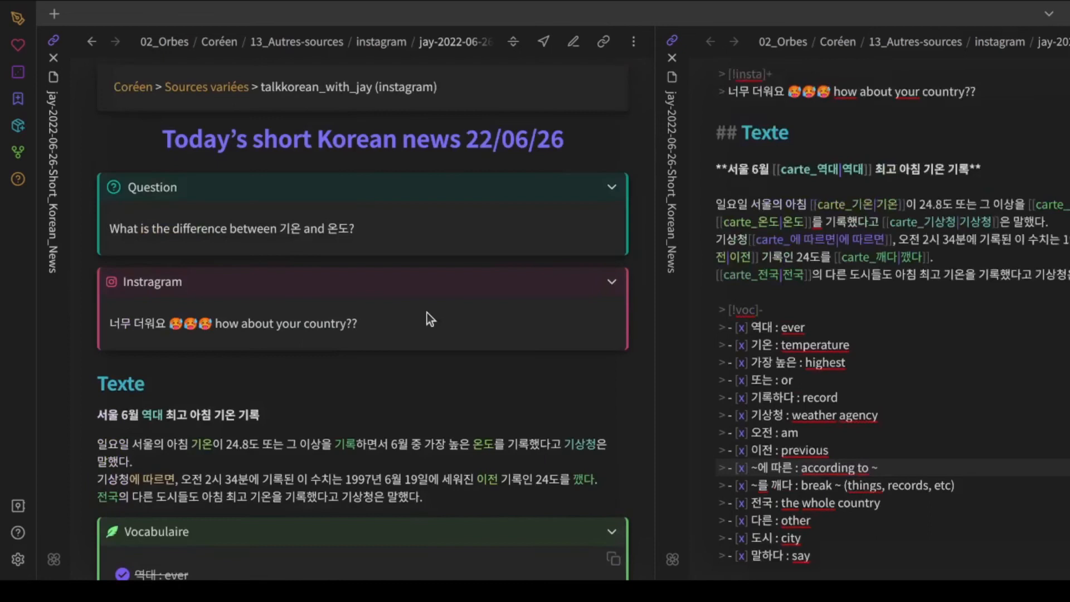
{"action": "scroll", "coordinate": [427, 312], "scroll_direction": "down", "scroll_amount": 8}
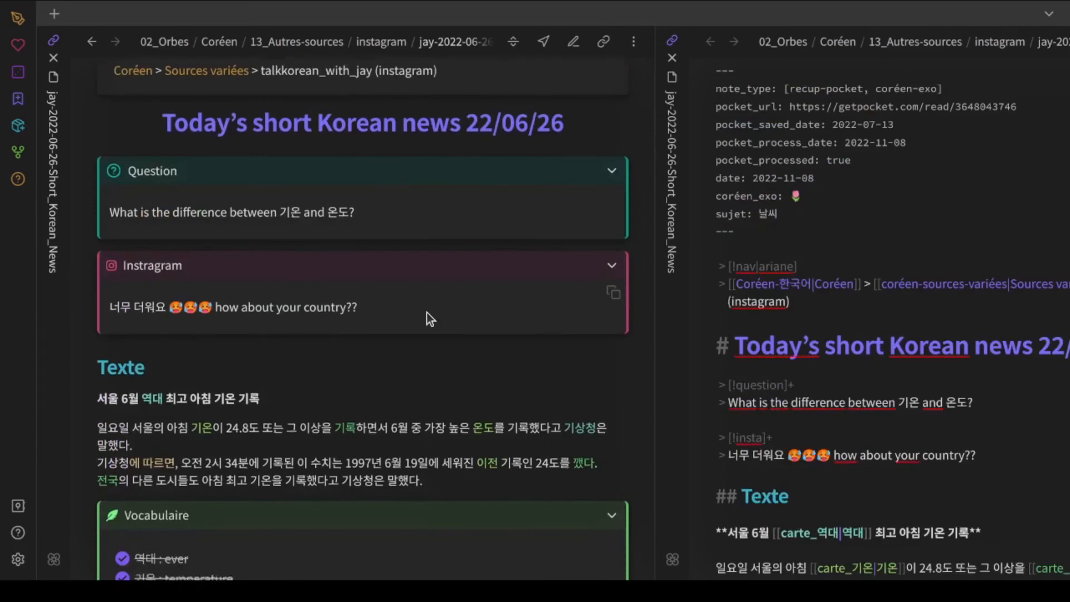
{"action": "scroll", "coordinate": [427, 313], "scroll_direction": "up", "scroll_amount": 5}
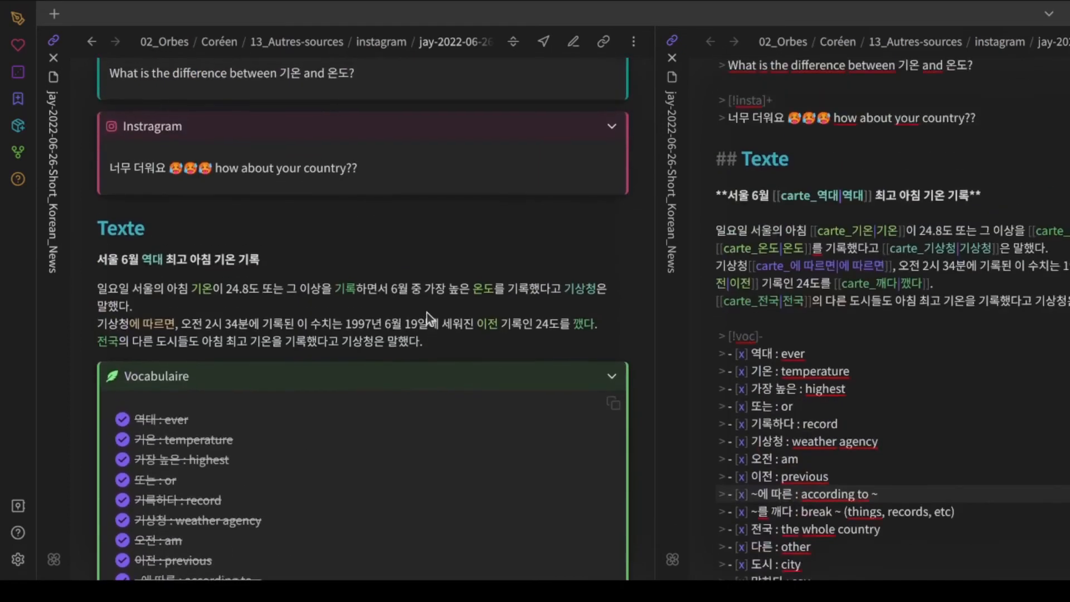
{"action": "left_click", "coordinate": [426, 365]}
{"action": "mouse_move", "coordinate": [491, 327]}
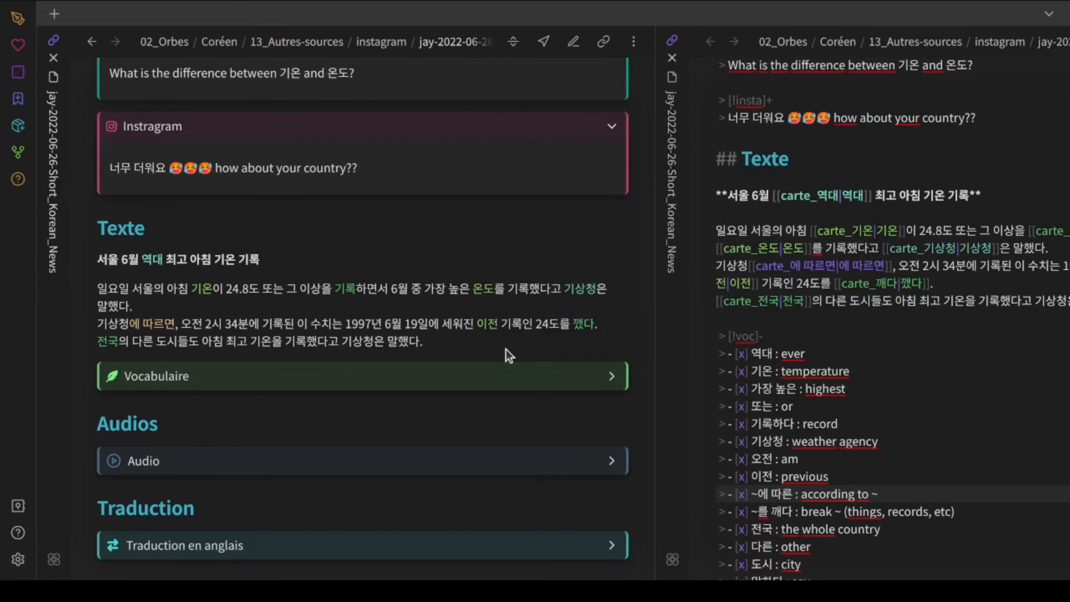
{"action": "scroll", "coordinate": [508, 354], "scroll_direction": "up", "scroll_amount": 3}
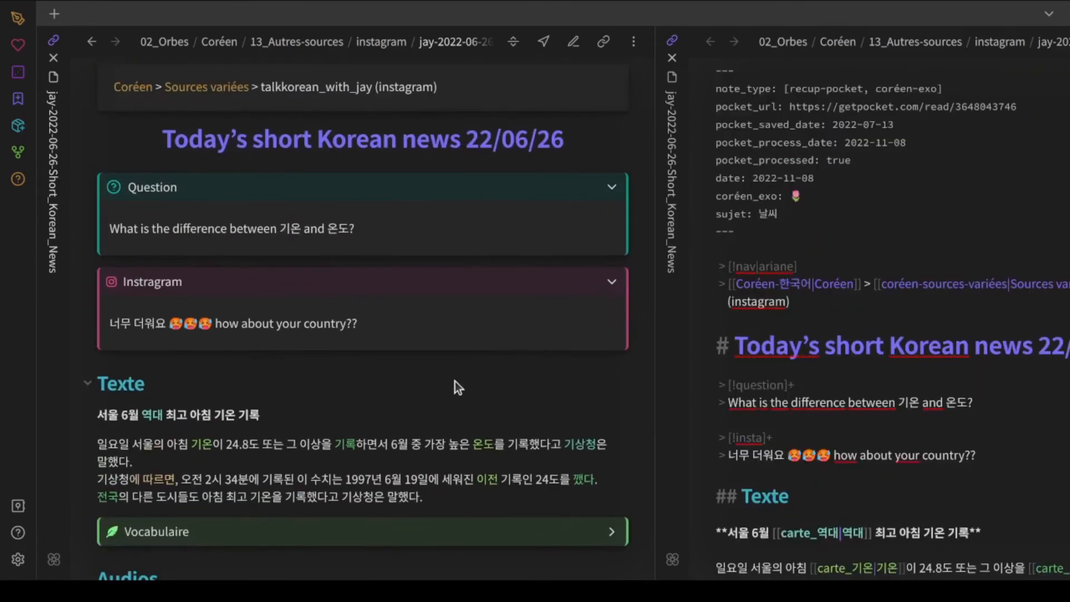
Step: Create a question_coréen note from the question callout's text What is the difference between 기온 and 온도, leaving out the question mark
{"action": "scroll", "coordinate": [454, 381], "scroll_direction": "right", "scroll_amount": 3}
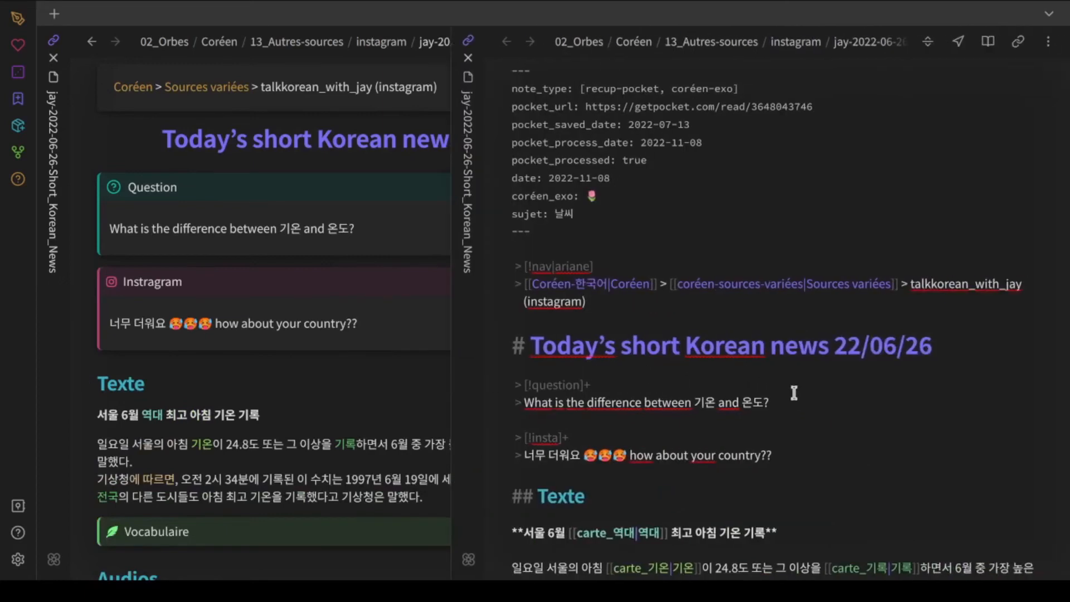
{"action": "scroll", "coordinate": [824, 424], "scroll_direction": "down", "scroll_amount": 3}
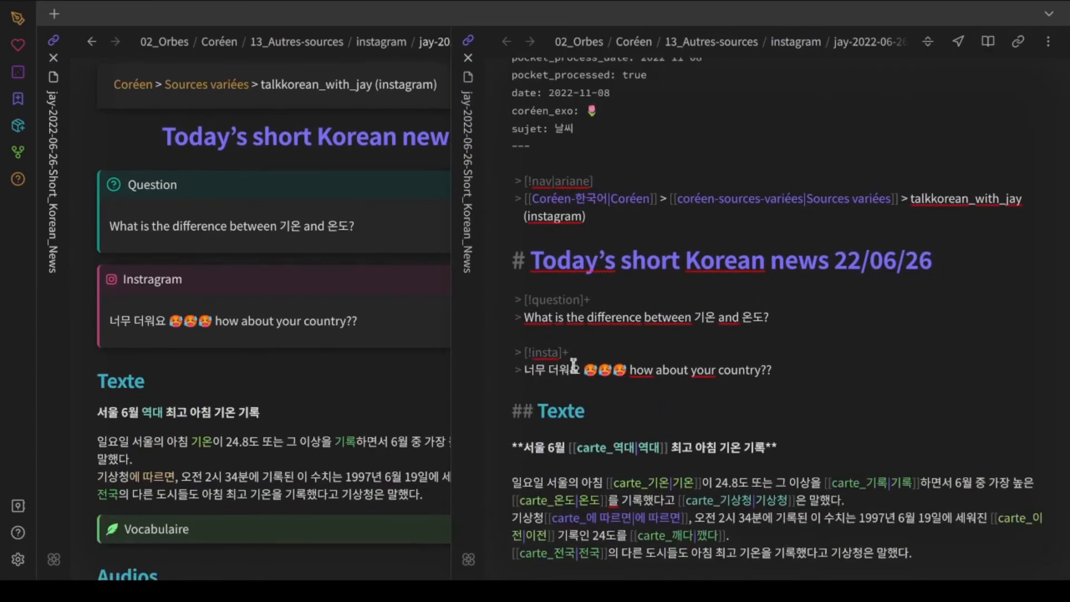
{"action": "left_click", "coordinate": [627, 303]}
{"action": "key", "text": "Right"}
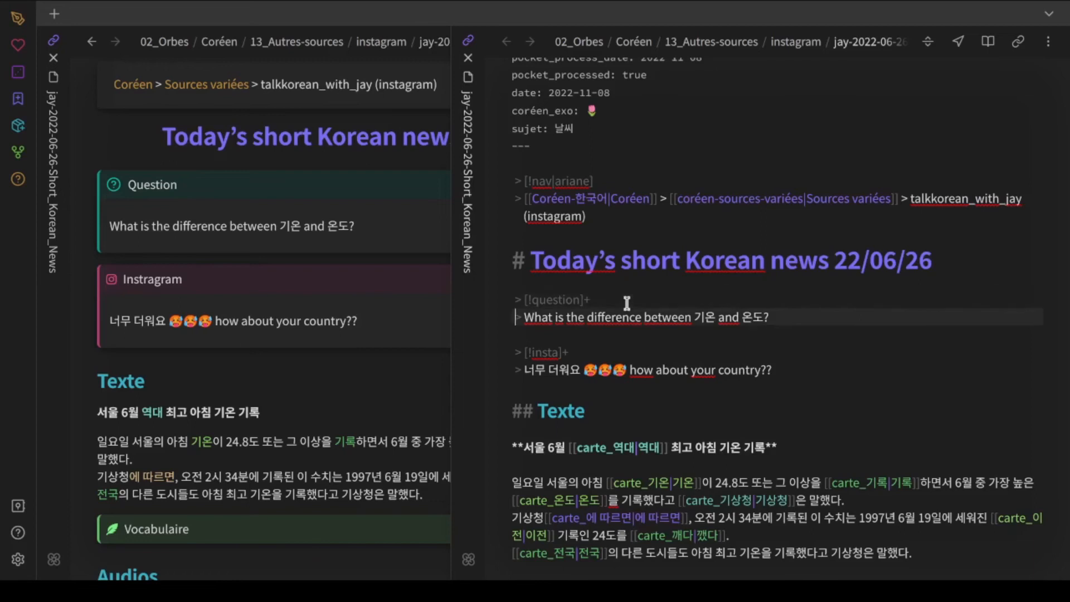
{"action": "key", "text": "Right"}
{"action": "key", "text": "shift+Right"}
{"action": "key", "text": "shift+Right"}
{"action": "key", "text": "shift+Right"}
{"action": "key", "text": "shift+Right"}
{"action": "key", "text": "shift+Right"}
{"action": "key", "text": "shift+Right"}
{"action": "key", "text": "shift+Right"}
{"action": "key", "text": "shift+Right"}
{"action": "key", "text": "shift+Right"}
{"action": "key", "text": "shift+Right"}
{"action": "key", "text": "shift+Right"}
{"action": "key", "text": "shift+Right"}
{"action": "key", "text": "shift+Right"}
{"action": "key", "text": "shift+Right"}
{"action": "key", "text": "shift+Right"}
{"action": "key", "text": "shift+Right"}
{"action": "key", "text": "shift+Right"}
{"action": "key", "text": "shift+Right"}
{"action": "key", "text": "shift+Right"}
{"action": "key", "text": "shift+Right"}
{"action": "key", "text": "shift+Right"}
{"action": "key", "text": "shift+Right"}
{"action": "key", "text": "shift+Right"}
{"action": "key", "text": "shift+Right"}
{"action": "key", "text": "shift+Right"}
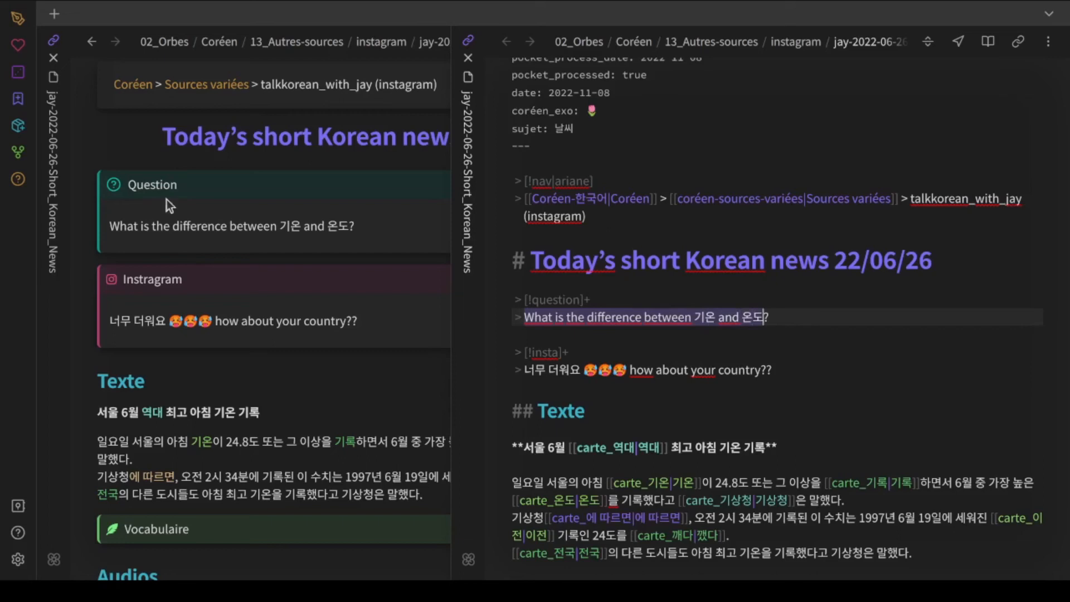
{"action": "left_click", "coordinate": [19, 179]}
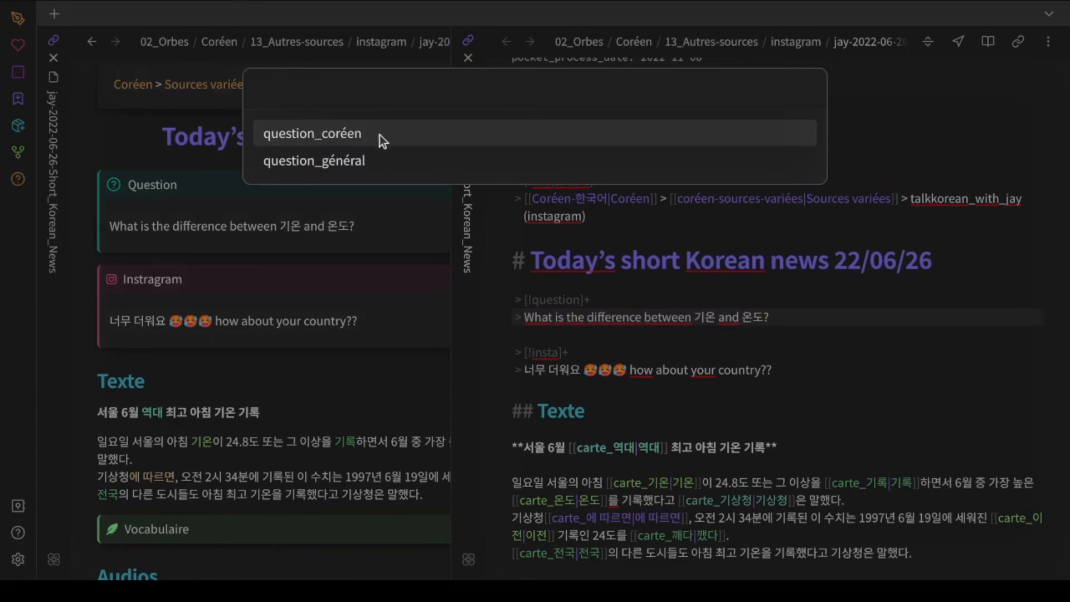
{"action": "left_click", "coordinate": [419, 139]}
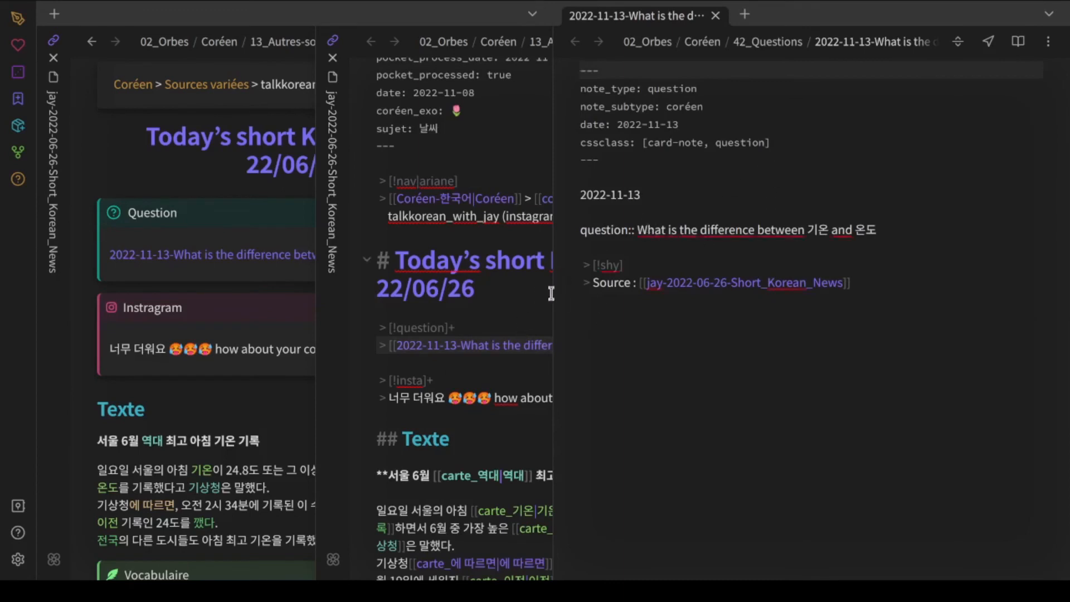
Step: Move the new question note into the stacked tab group with the exercise note and bring the exercise source into view
{"action": "left_click_drag", "start_coordinate": [619, 18], "coordinate": [536, 195]}
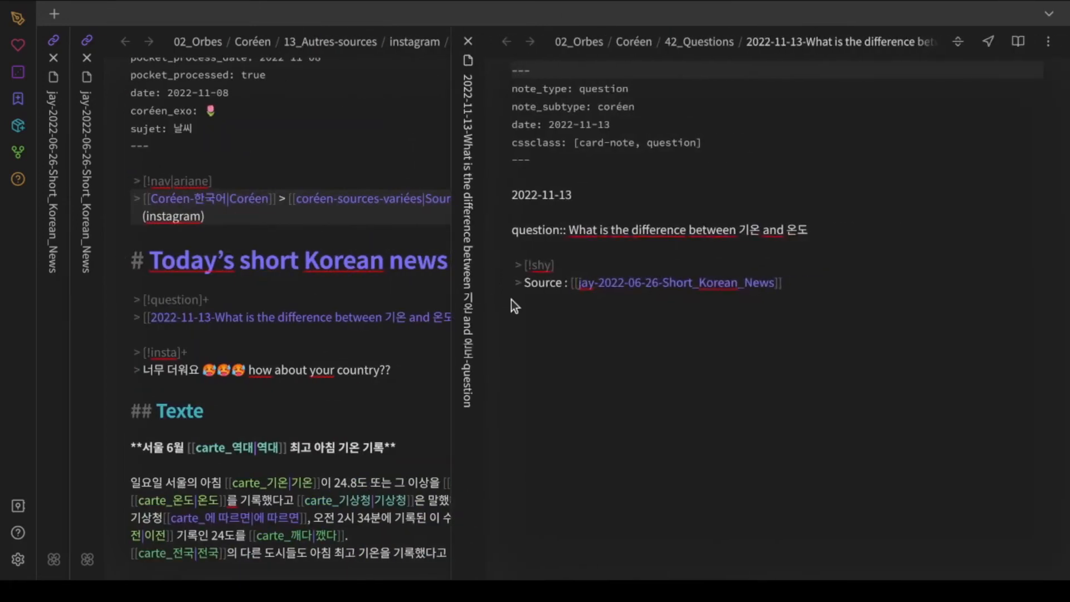
{"action": "scroll", "coordinate": [510, 300], "scroll_direction": "left", "scroll_amount": 5}
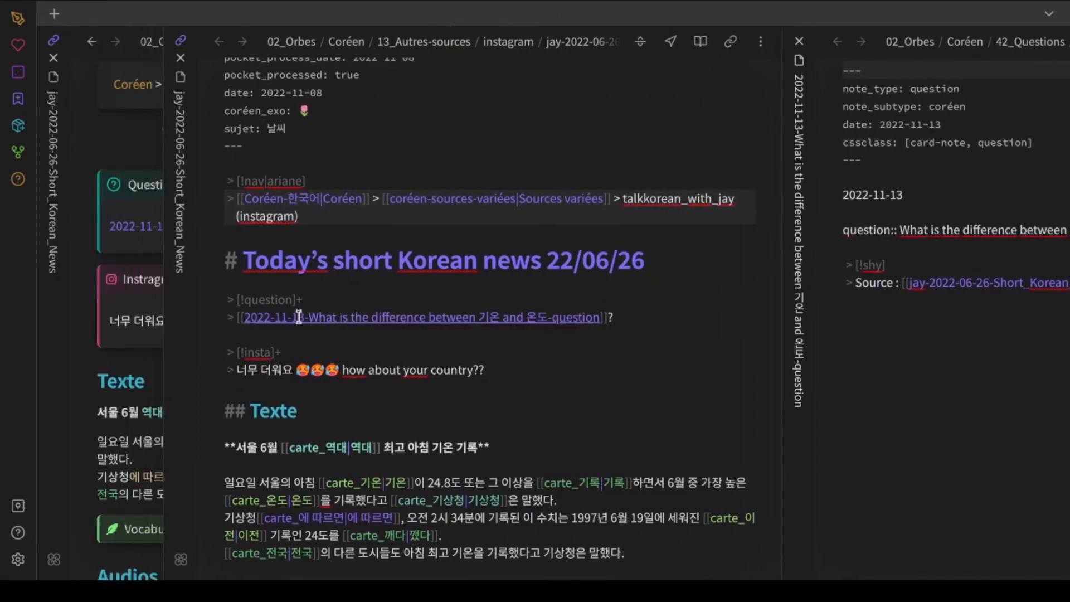
Step: Add a question mark to the end of the question field in the new question note
{"action": "scroll", "coordinate": [713, 299], "scroll_direction": "right", "scroll_amount": 3}
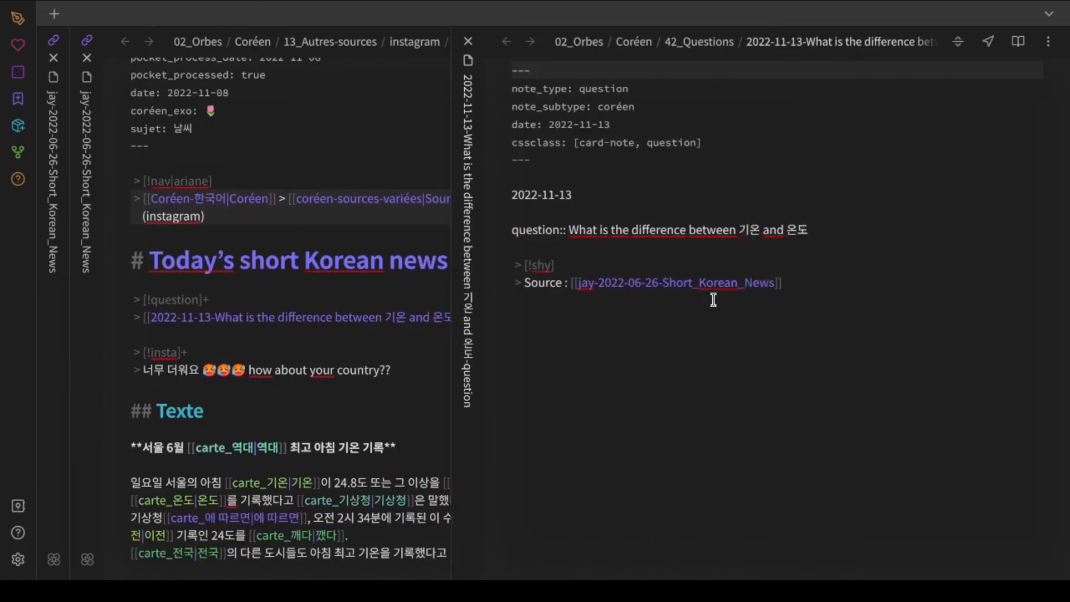
{"action": "left_click_drag", "start_coordinate": [572, 230], "coordinate": [827, 230]}
{"action": "left_click", "coordinate": [827, 230]}
{"action": "type", "text": "?"}
Step: Replace 기온 in the question field with the card link [[carte_기온|기온]] taken from the exercise text
{"action": "scroll", "coordinate": [654, 423], "scroll_direction": "left", "scroll_amount": 5}
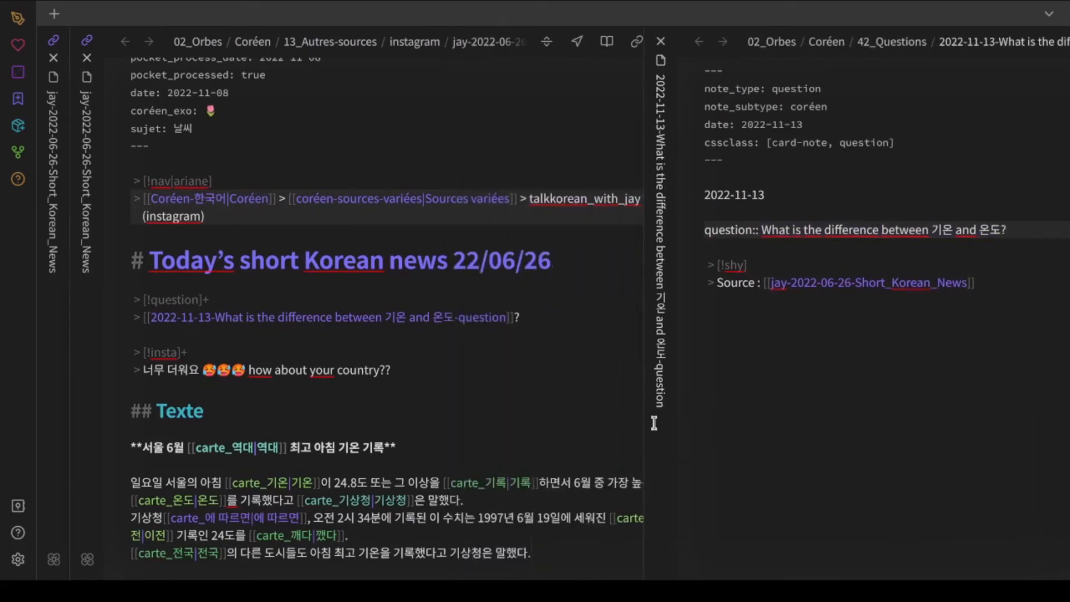
{"action": "left_click_drag", "start_coordinate": [350, 483], "coordinate": [261, 481]}
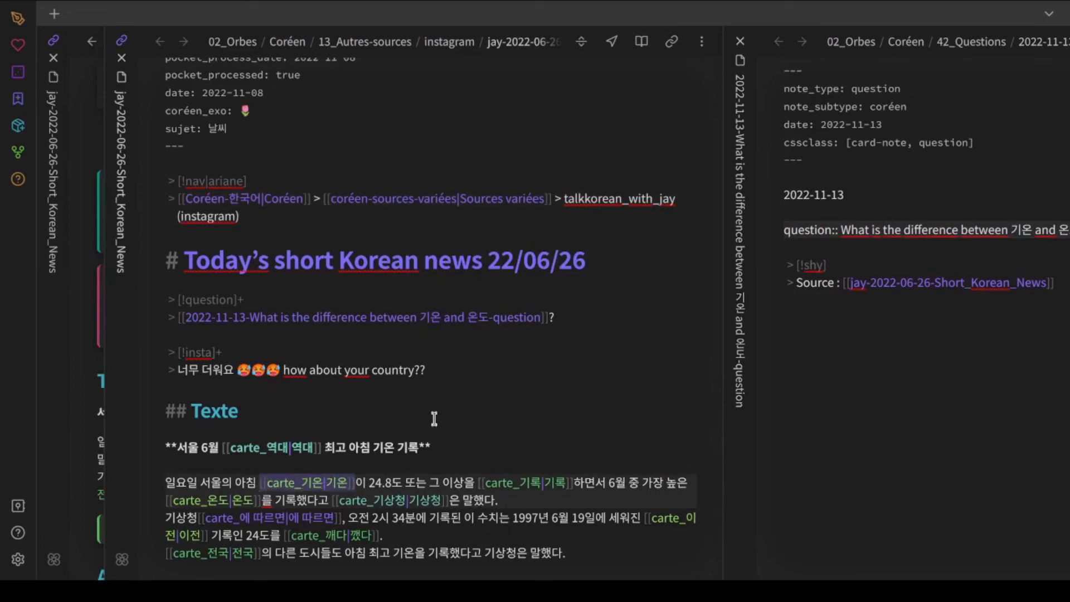
{"action": "scroll", "coordinate": [771, 370], "scroll_direction": "right", "scroll_amount": 4}
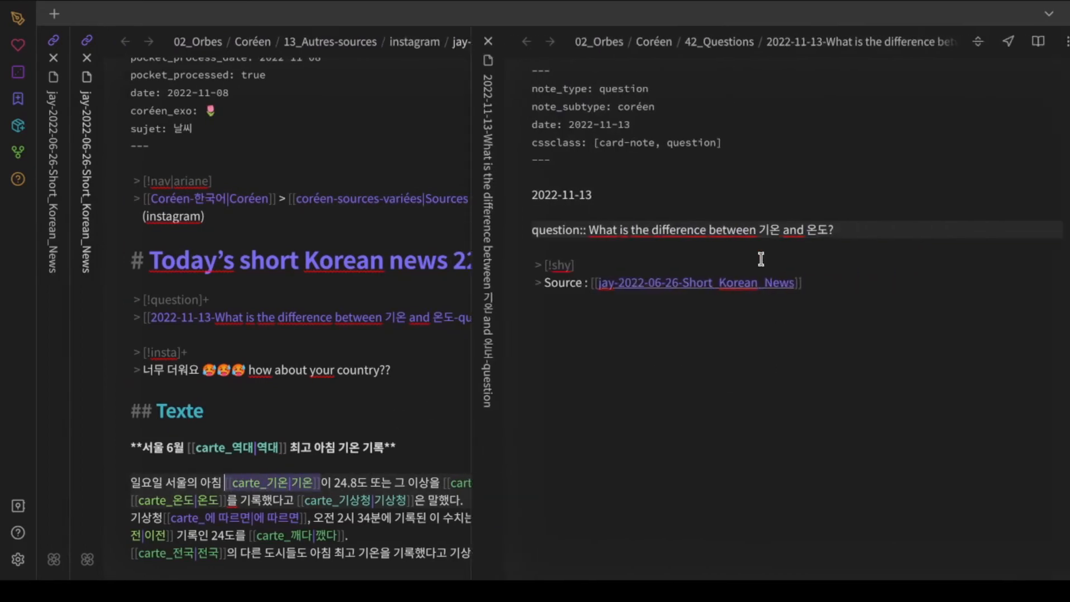
{"action": "left_click", "coordinate": [807, 252]}
{"action": "key", "text": "shift+Right"}
{"action": "key", "text": "shift+Right"}
{"action": "key", "text": "BackSpace"}
{"action": "type", "text": "[[carte_기온|기온]]"}
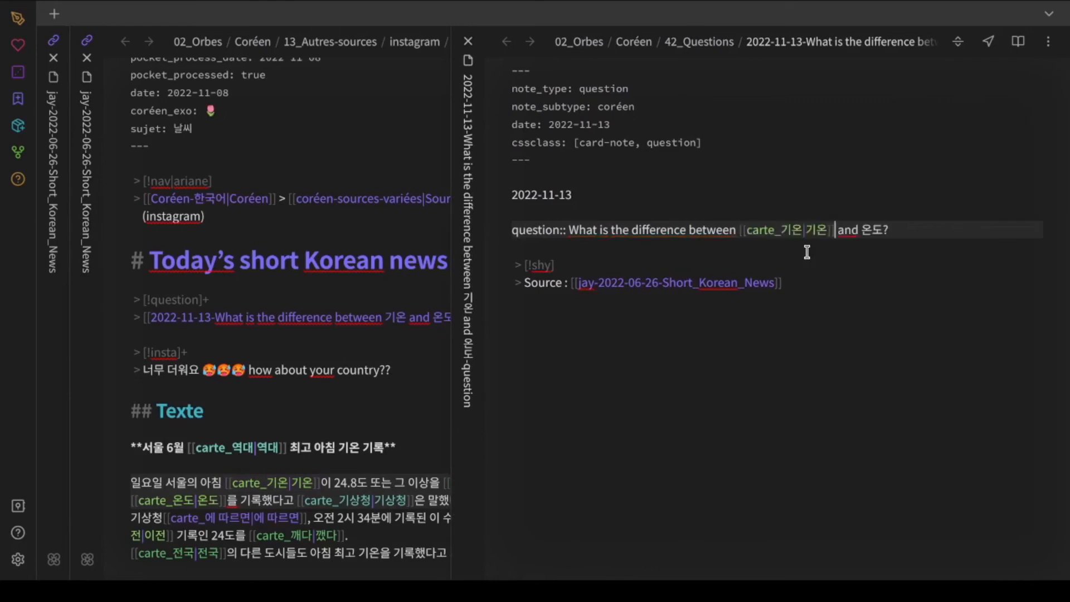
Step: Replace 온도 in the question field with the card link [[carte_온도|온도]] copied from the exercise text
{"action": "scroll", "coordinate": [370, 423], "scroll_direction": "left", "scroll_amount": 4}
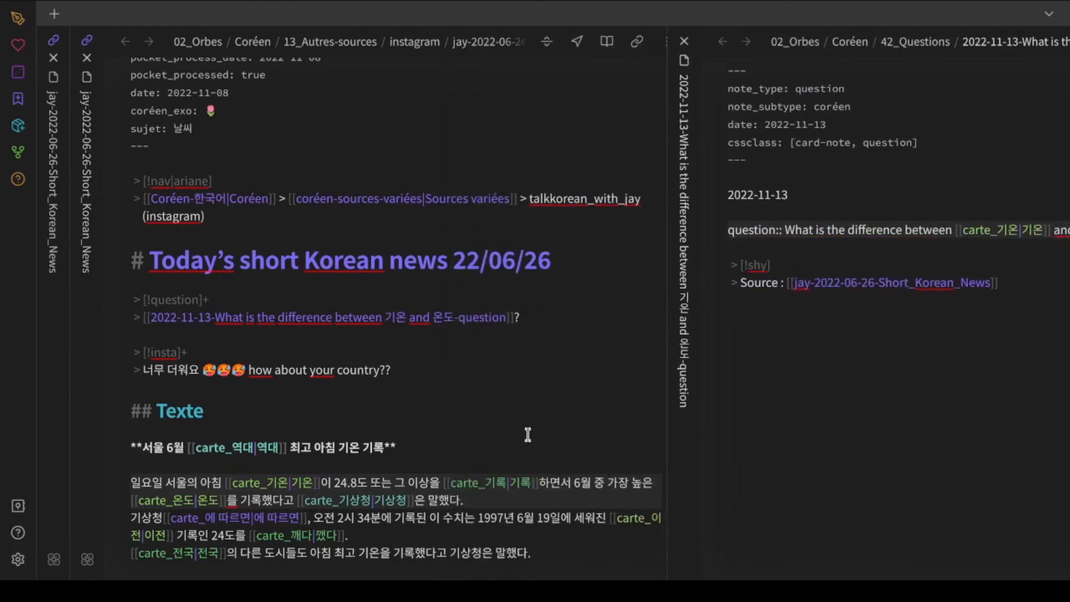
{"action": "left_click_drag", "start_coordinate": [230, 500], "coordinate": [131, 500]}
{"action": "key", "text": "ctrl+c"}
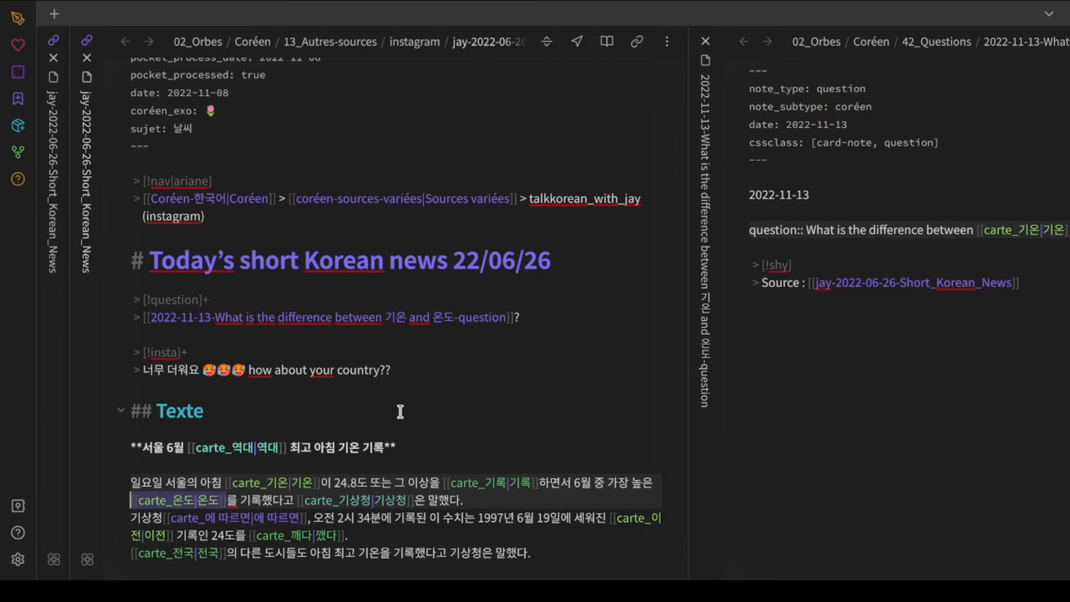
{"action": "left_click", "coordinate": [797, 428]}
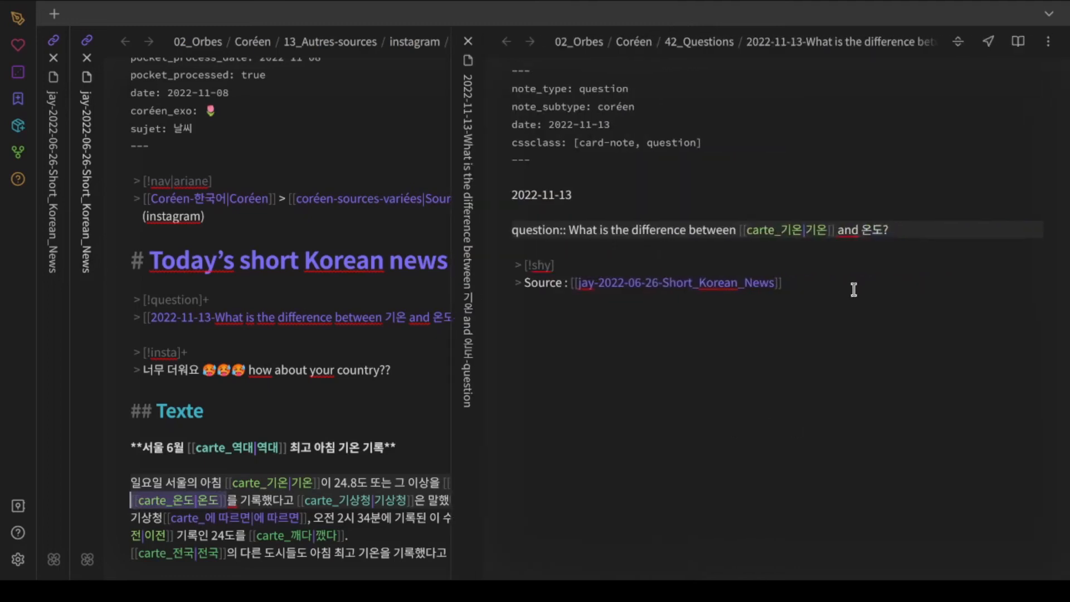
{"action": "left_click", "coordinate": [870, 232]}
{"action": "key", "text": "Left"}
{"action": "key", "text": "shift+Right"}
{"action": "key", "text": "shift+Right"}
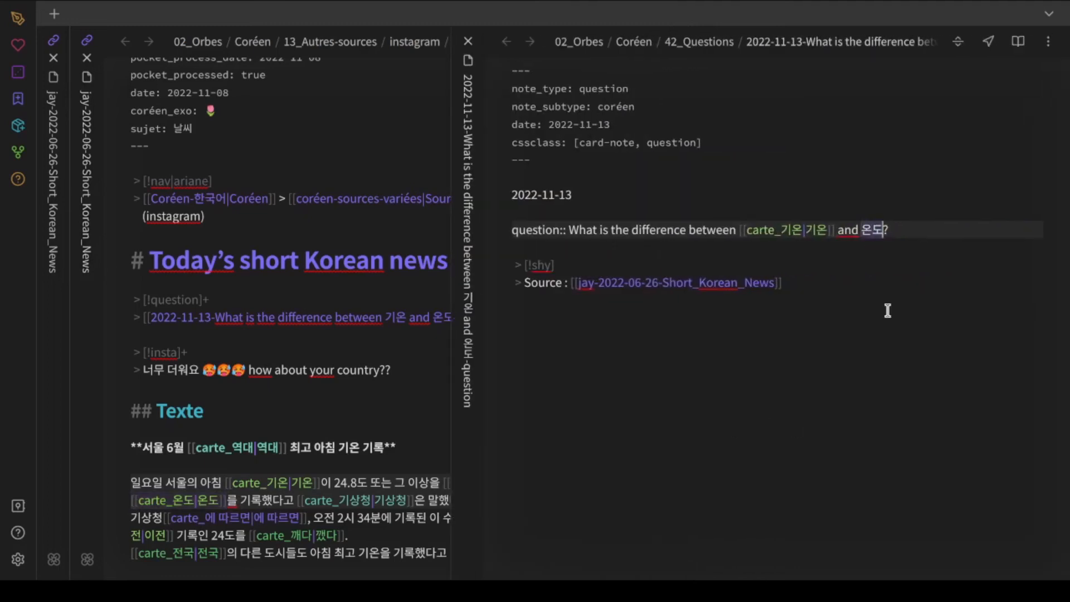
{"action": "key", "text": "ctrl+v"}
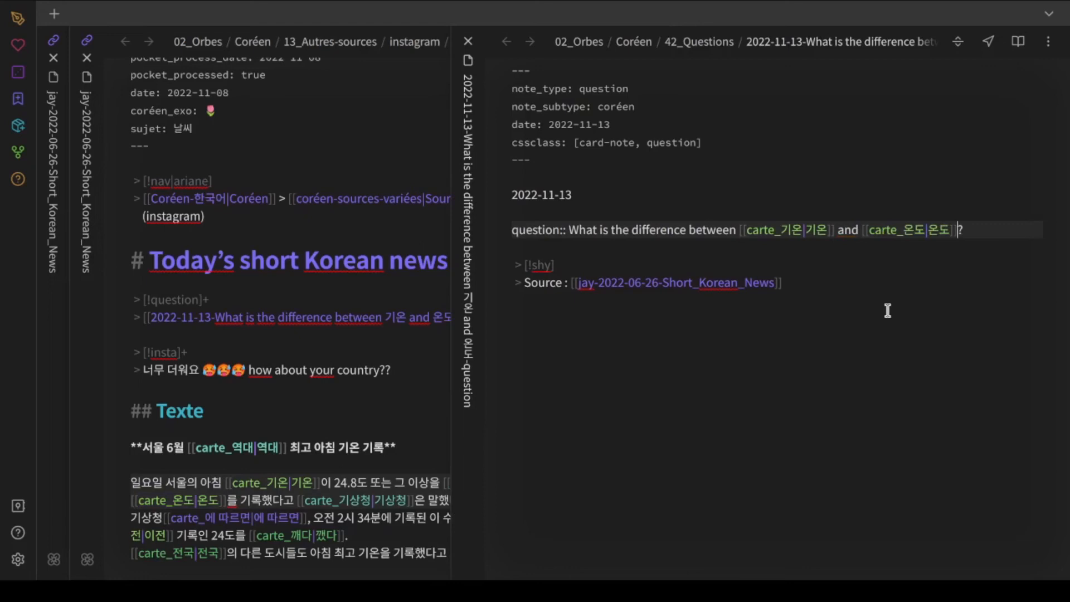
Step: Show the question note in reading view, close it, and return to the question callout in the exercise source
{"action": "key", "text": "ctrl+e"}
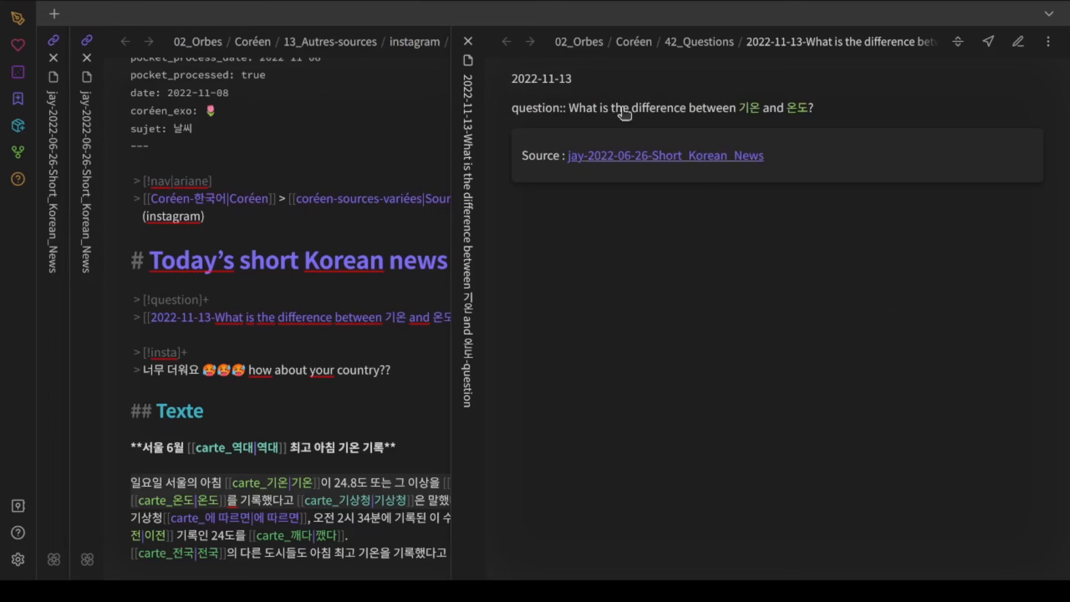
{"action": "left_click", "coordinate": [467, 41]}
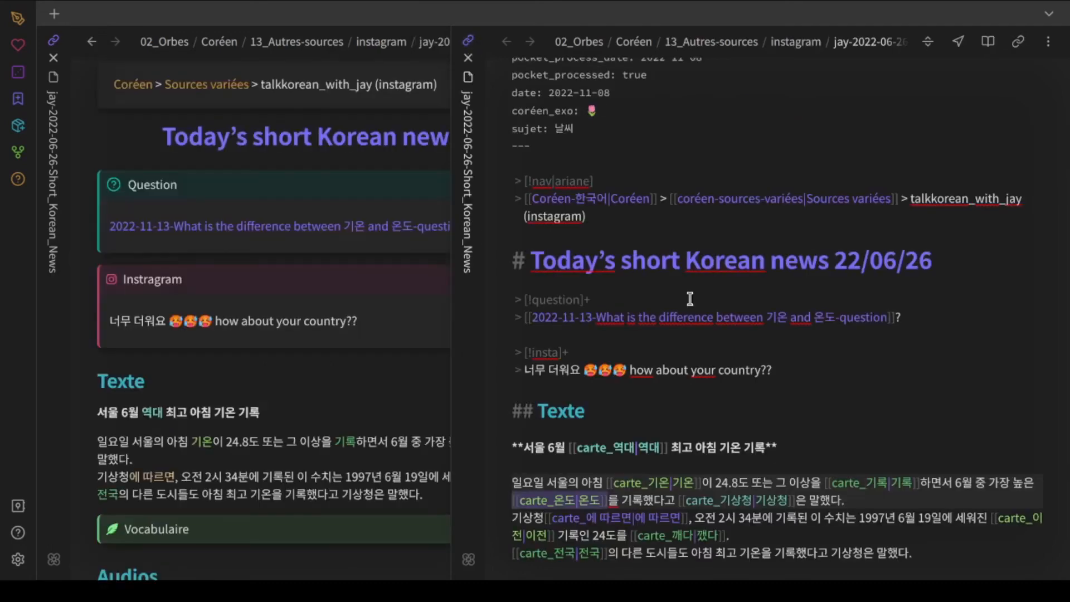
{"action": "left_click", "coordinate": [712, 300]}
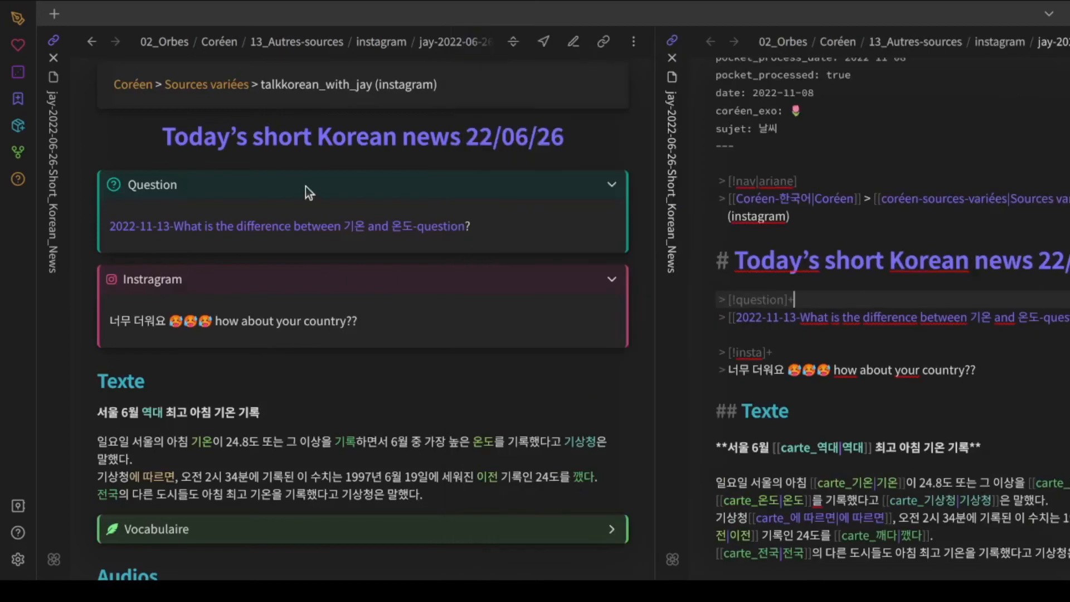
Step: Give the link in the question callout the display text What is the difference between 기온 and 온도?
{"action": "mouse_move", "coordinate": [343, 227]}
{"action": "scroll", "coordinate": [820, 348], "scroll_direction": "right", "scroll_amount": 3}
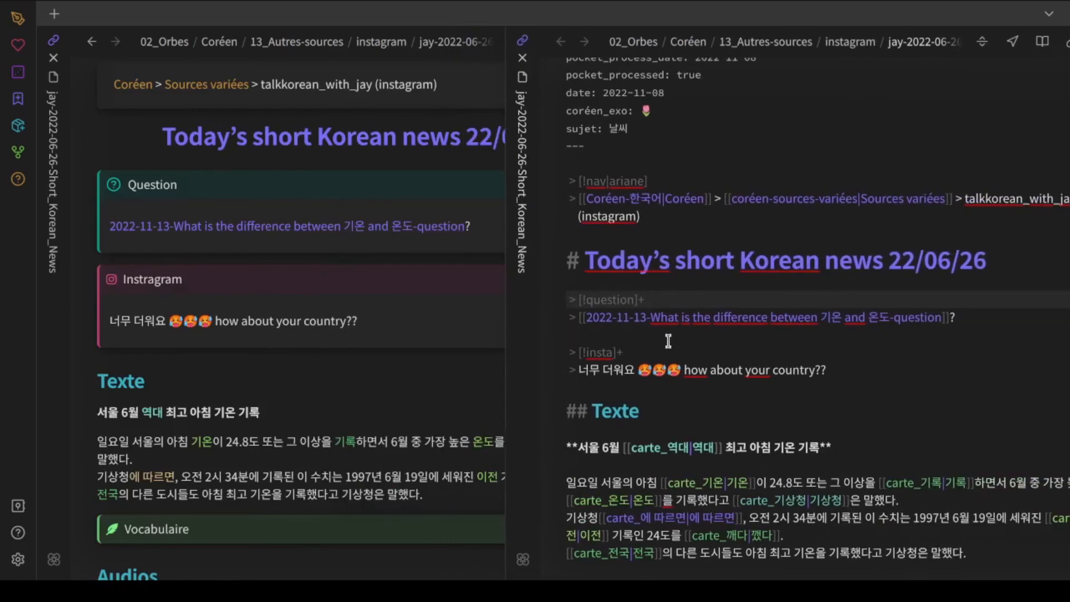
{"action": "left_click_drag", "start_coordinate": [651, 316], "coordinate": [890, 316]}
{"action": "key", "text": "ctrl+c"}
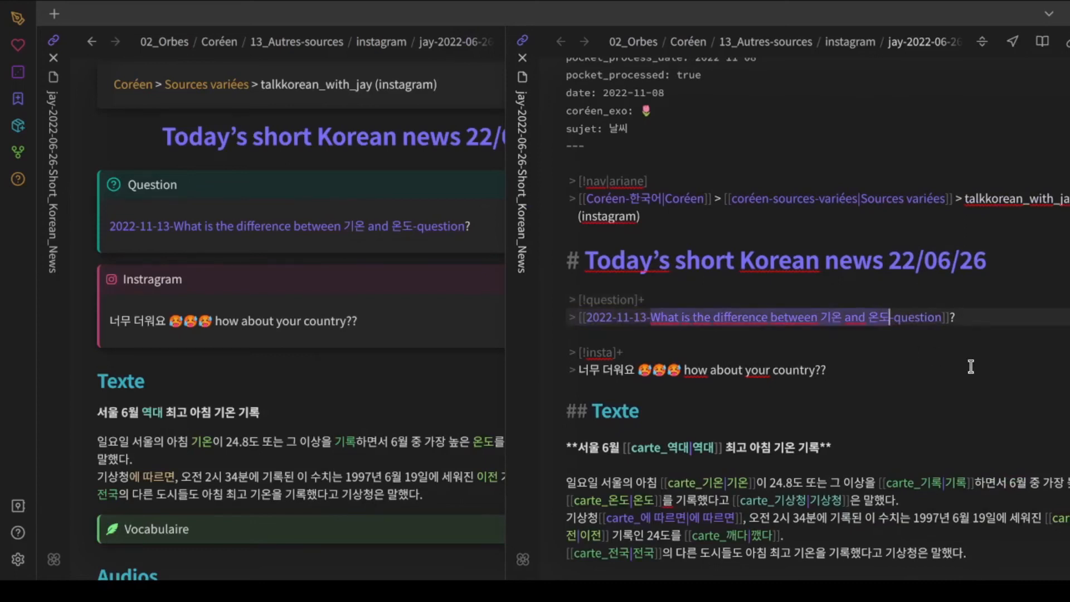
{"action": "key", "text": "Right"}
{"action": "key", "text": "Right"}
{"action": "key", "text": "Right"}
{"action": "key", "text": "Right"}
{"action": "key", "text": "Right"}
{"action": "key", "text": "Right"}
{"action": "key", "text": "Right"}
{"action": "key", "text": "Right"}
{"action": "key", "text": "Right"}
{"action": "key", "text": "Right"}
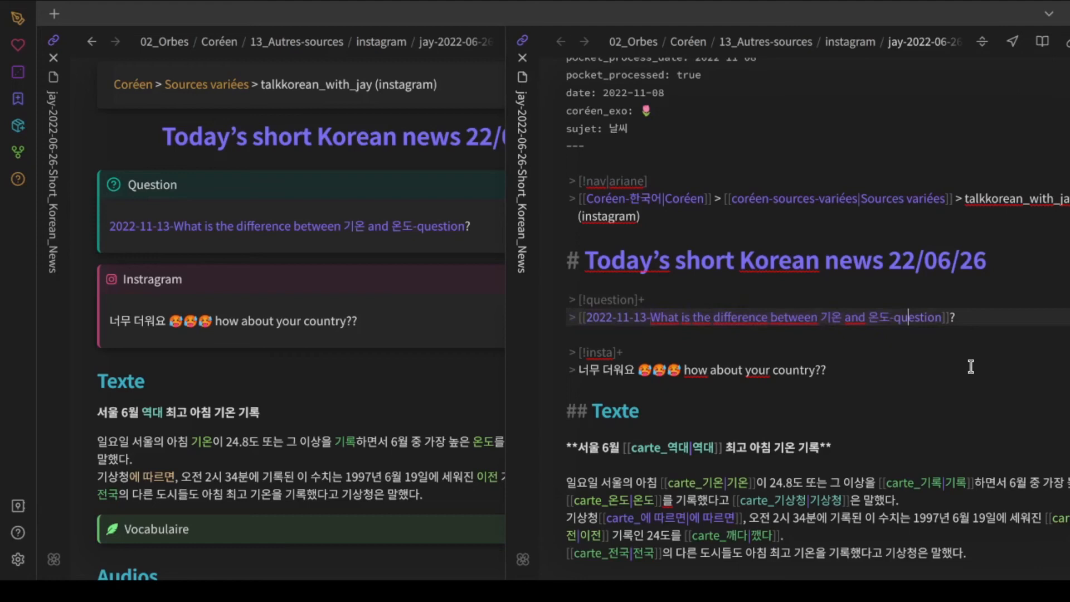
{"action": "type", "text": "|"}
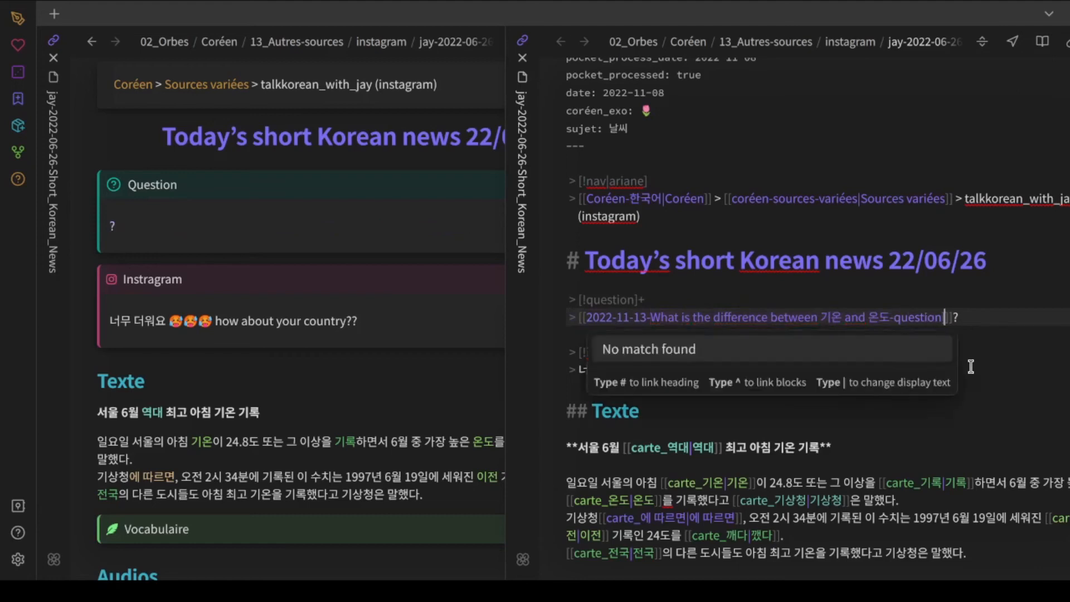
{"action": "key", "text": "ctrl+v"}
{"action": "type", "text": "?"}
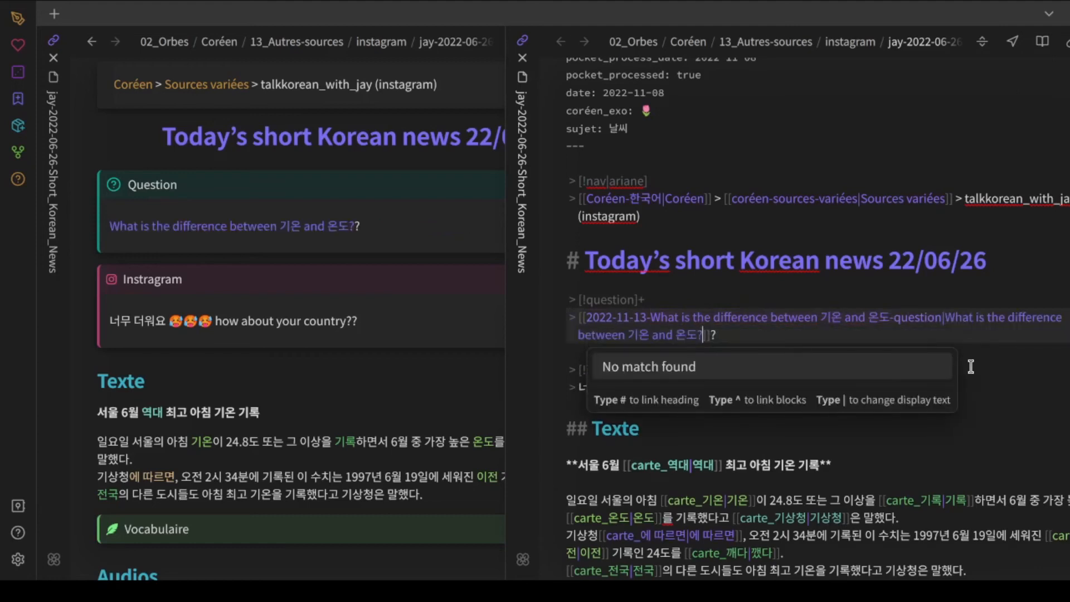
Step: Delete the extra question mark after the link in the question callout
{"action": "key", "text": "Right"}
{"action": "key", "text": "Right"}
{"action": "key", "text": "Right"}
{"action": "key", "text": "BackSpace"}
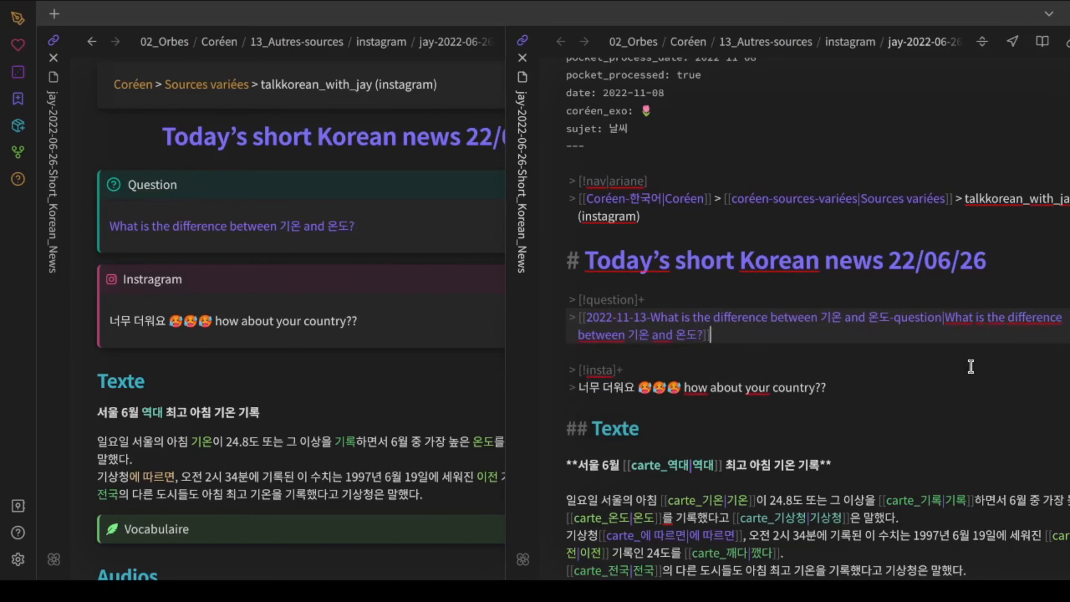
{"action": "left_click", "coordinate": [956, 390]}
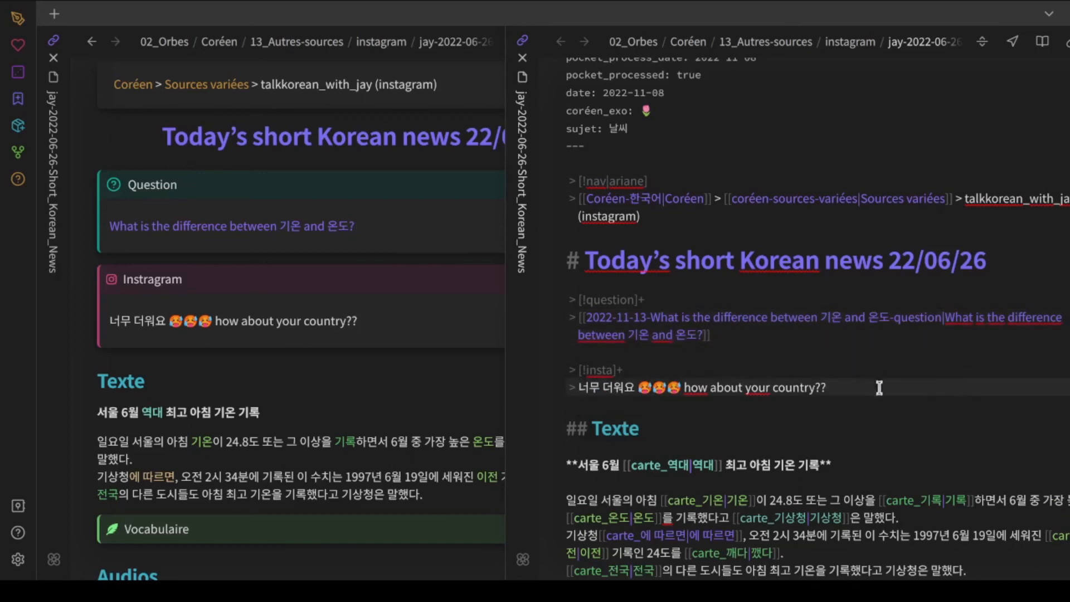
Step: Close the exercise note's source pane, keeping its reading view, and look over the page
{"action": "scroll", "coordinate": [879, 387], "scroll_direction": "left", "scroll_amount": 3}
{"action": "scroll", "coordinate": [880, 387], "scroll_direction": "right", "scroll_amount": 2}
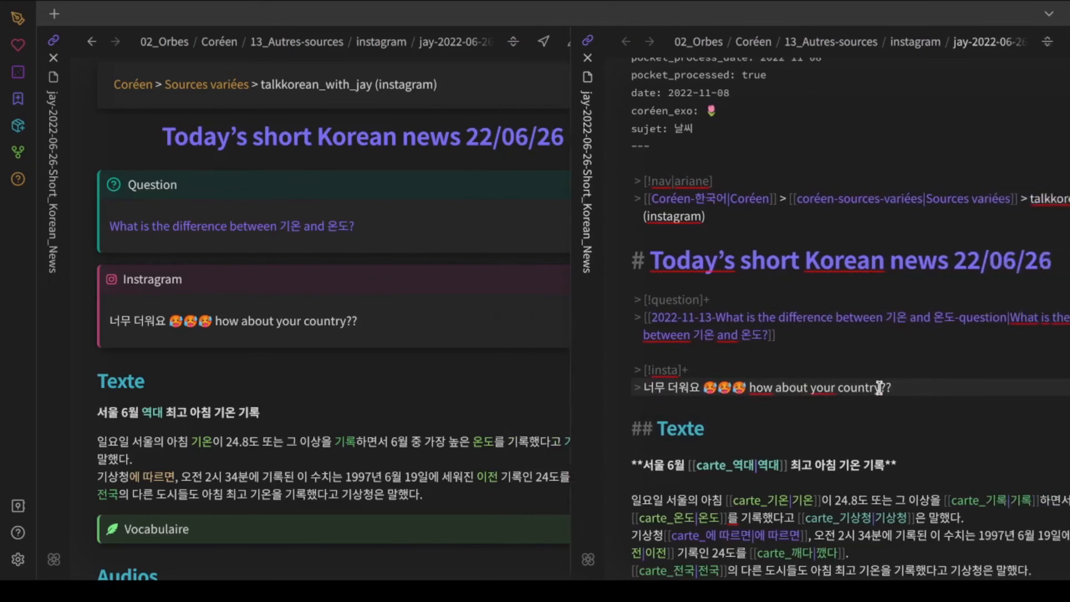
{"action": "scroll", "coordinate": [879, 387], "scroll_direction": "right", "scroll_amount": 2}
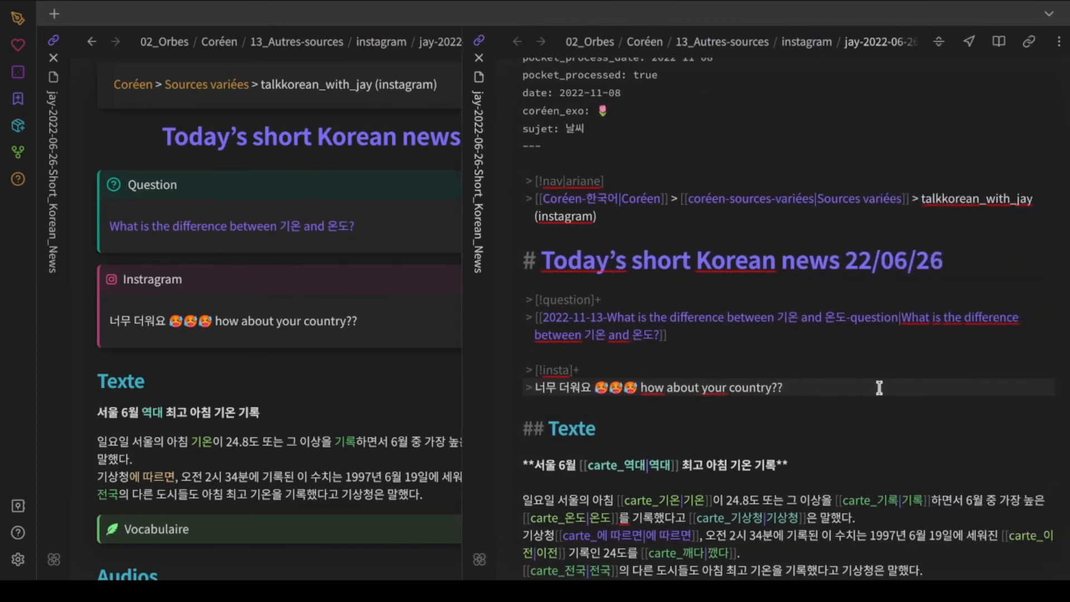
{"action": "key", "text": "ctrl+w"}
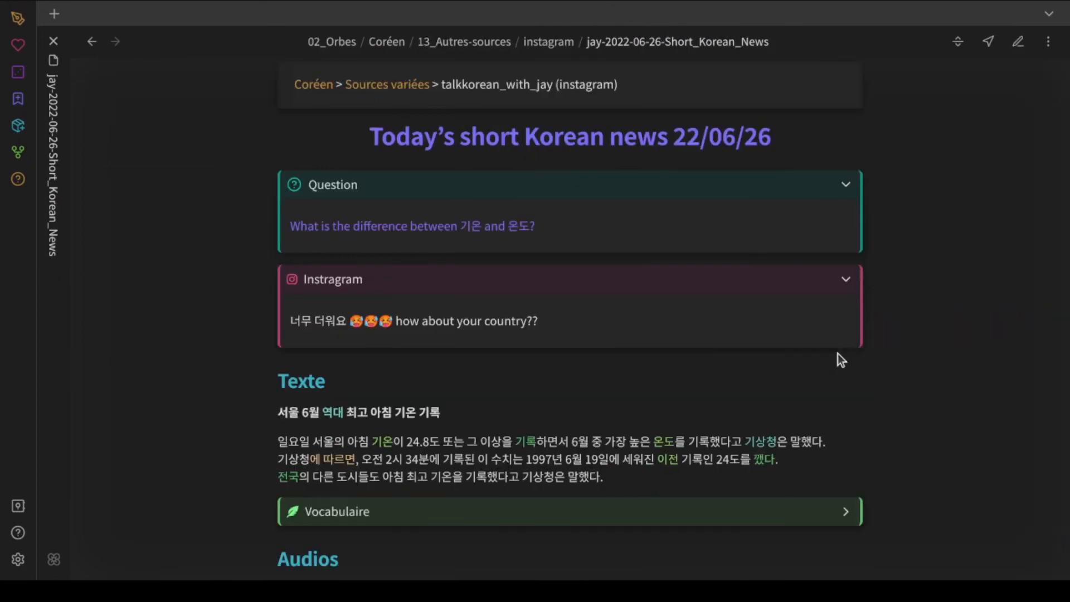
{"action": "scroll", "coordinate": [838, 353], "scroll_direction": "down", "scroll_amount": 2}
{"action": "scroll", "coordinate": [838, 354], "scroll_direction": "up", "scroll_amount": 2}
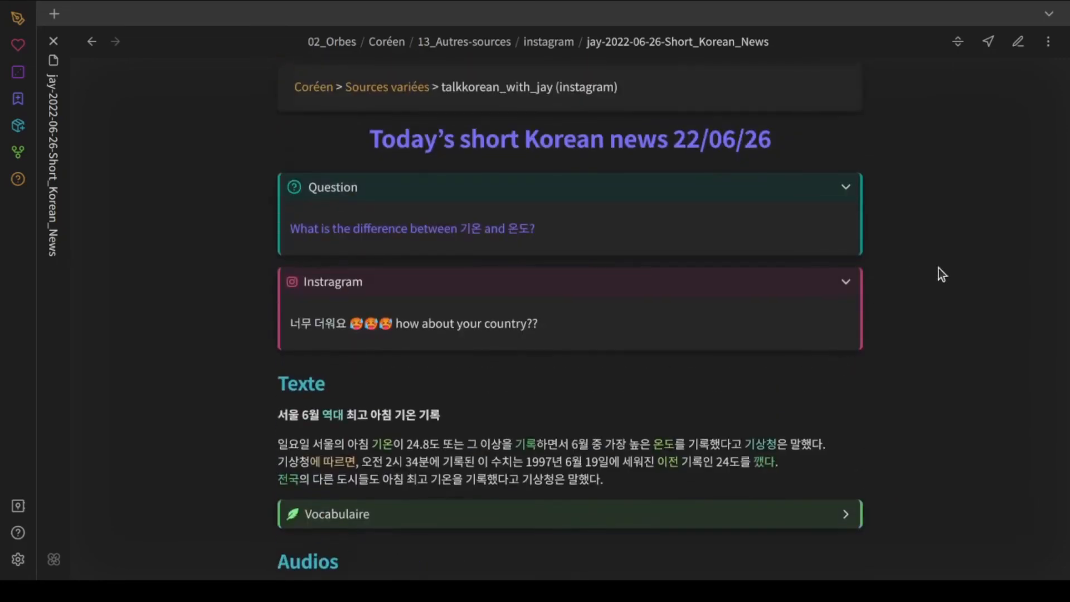
Step: Set the exercise note's coréen_exo field to 🍯 and close the fields dialog
{"action": "left_click", "coordinate": [55, 562]}
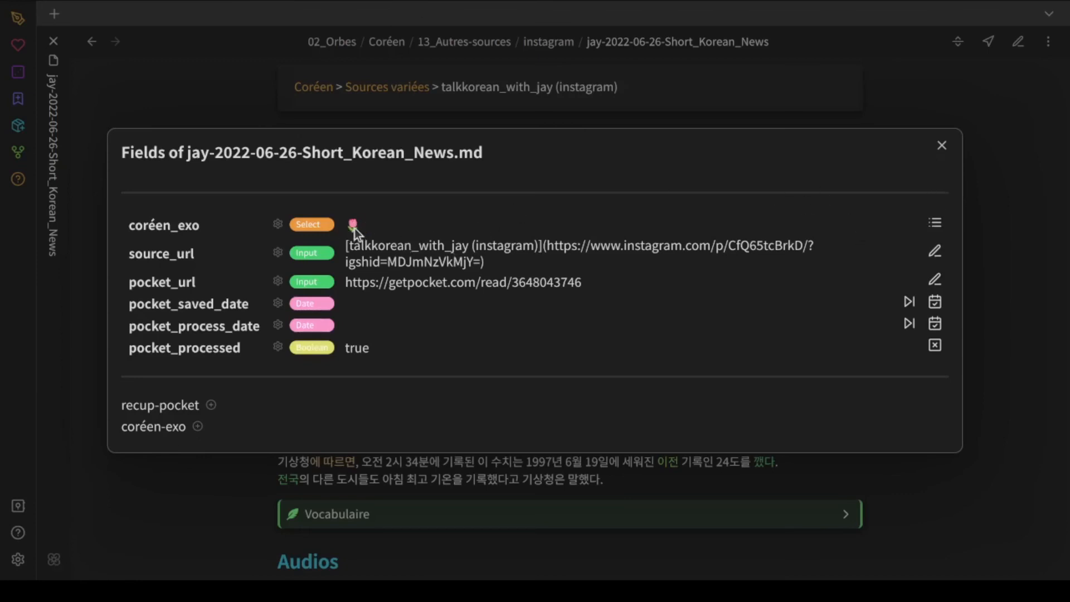
{"action": "left_click", "coordinate": [935, 224]}
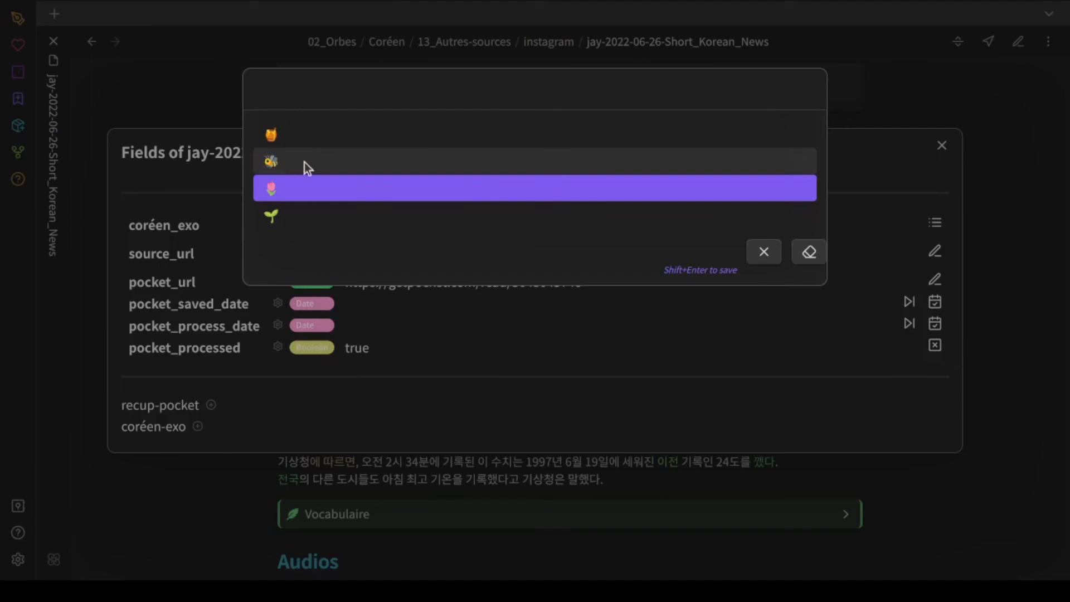
{"action": "left_click", "coordinate": [309, 139]}
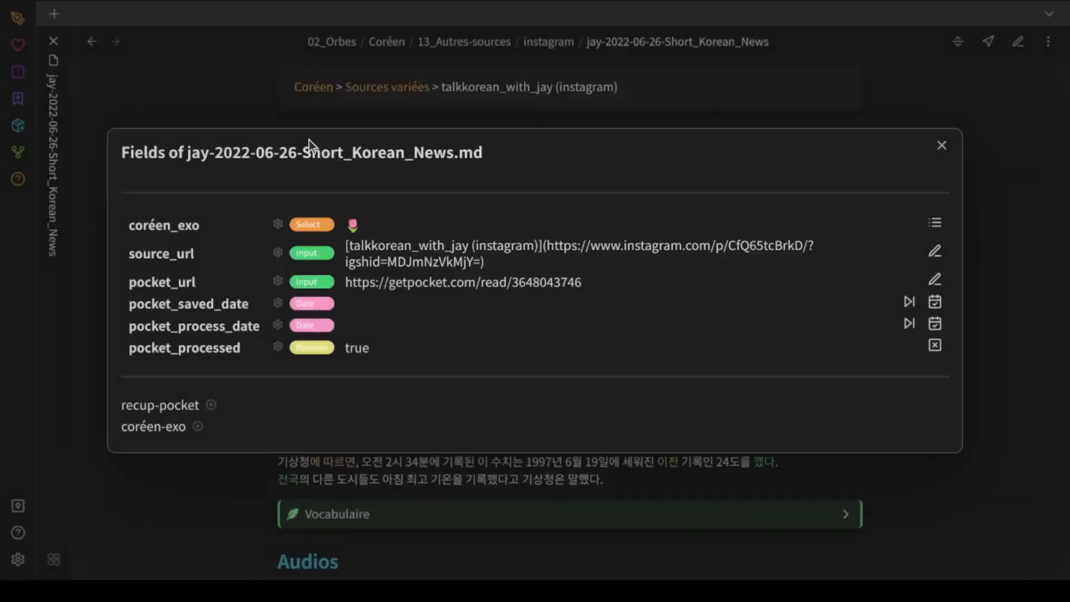
{"action": "left_click", "coordinate": [942, 146]}
Step: Open the Coréen note from the breadcrumb and check the finished exercise under Exercices et traductions finis
{"action": "mouse_move", "coordinate": [322, 93]}
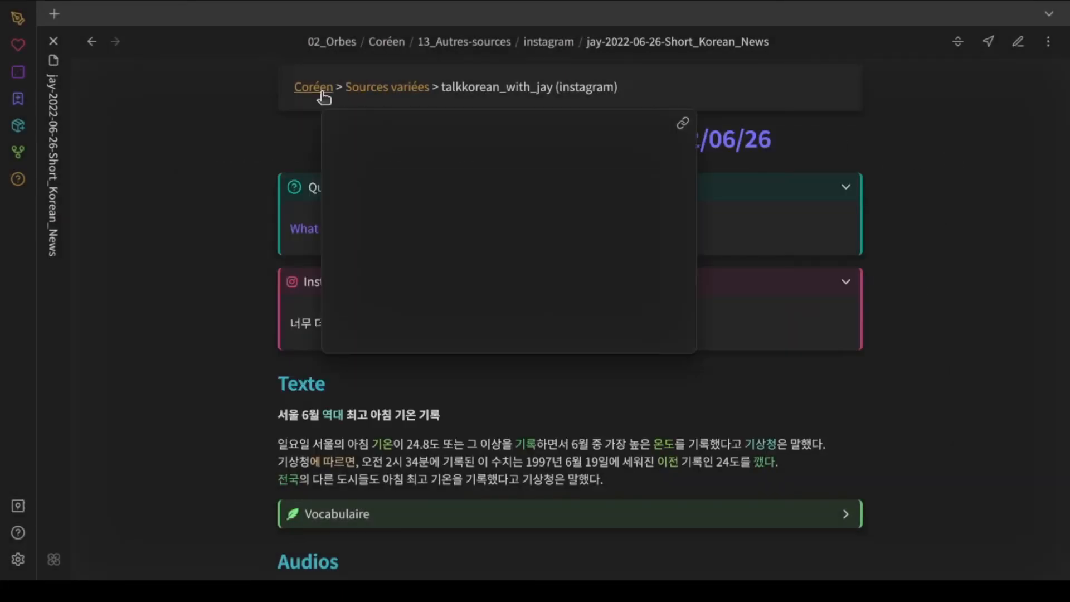
{"action": "left_click", "coordinate": [314, 87]}
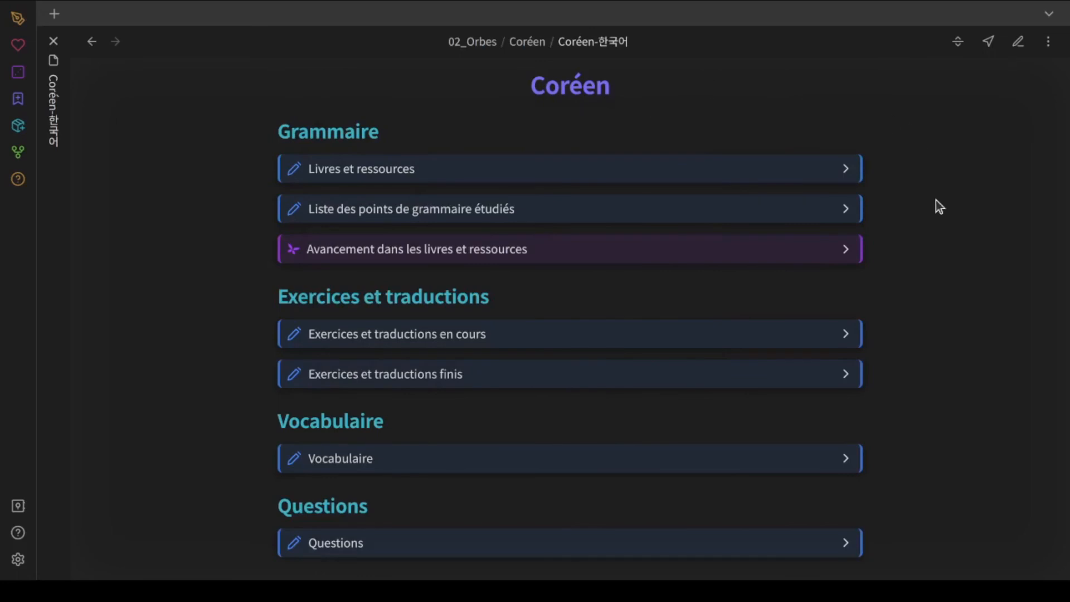
{"action": "scroll", "coordinate": [935, 201], "scroll_direction": "down", "scroll_amount": 3}
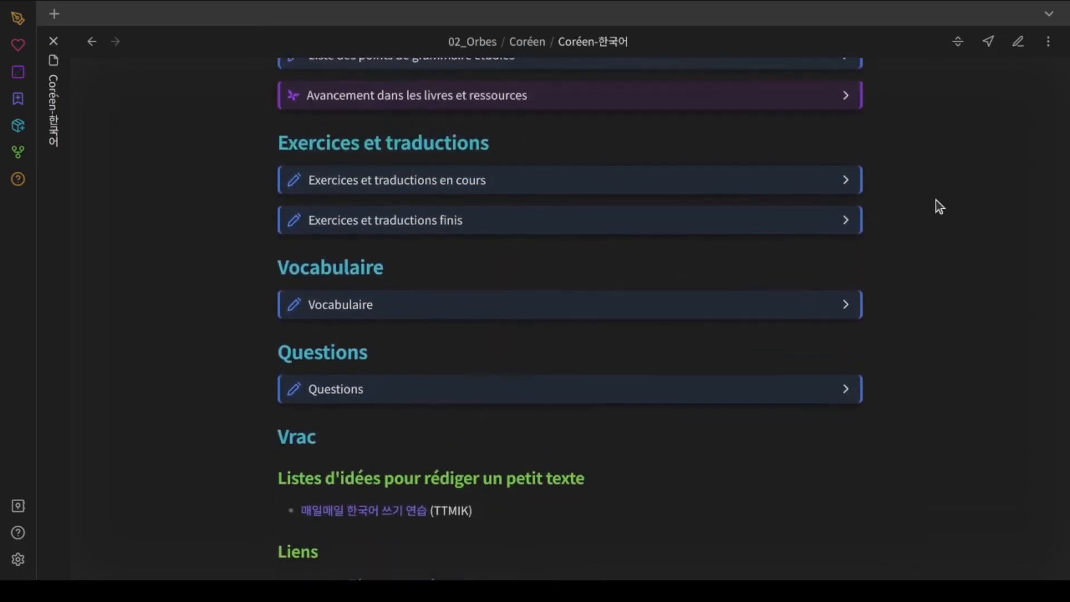
{"action": "scroll", "coordinate": [936, 200], "scroll_direction": "up", "scroll_amount": 1}
{"action": "left_click", "coordinate": [597, 254]}
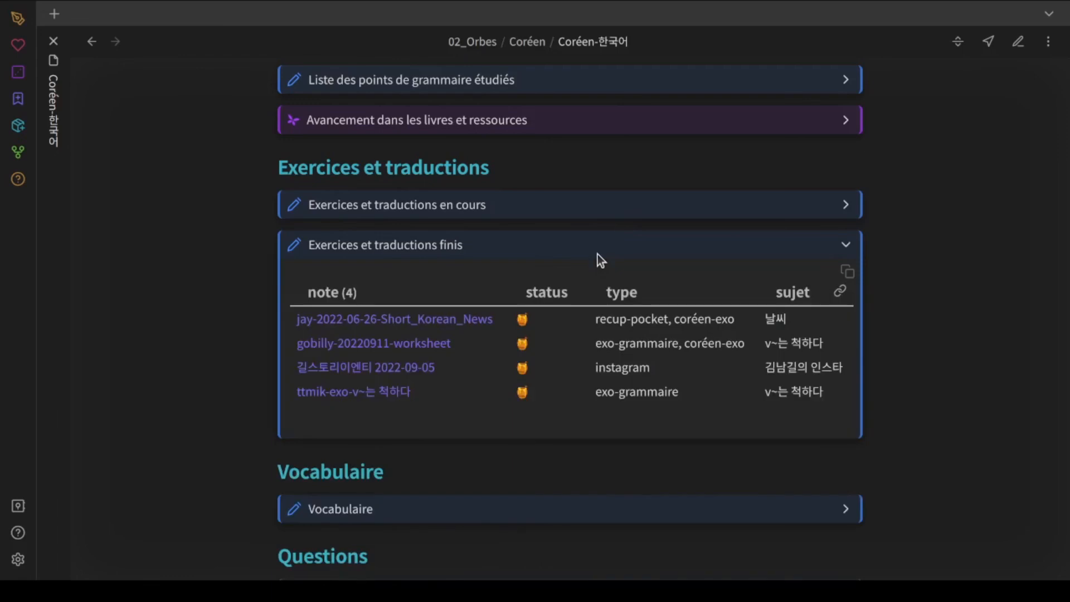
{"action": "mouse_move", "coordinate": [434, 331]}
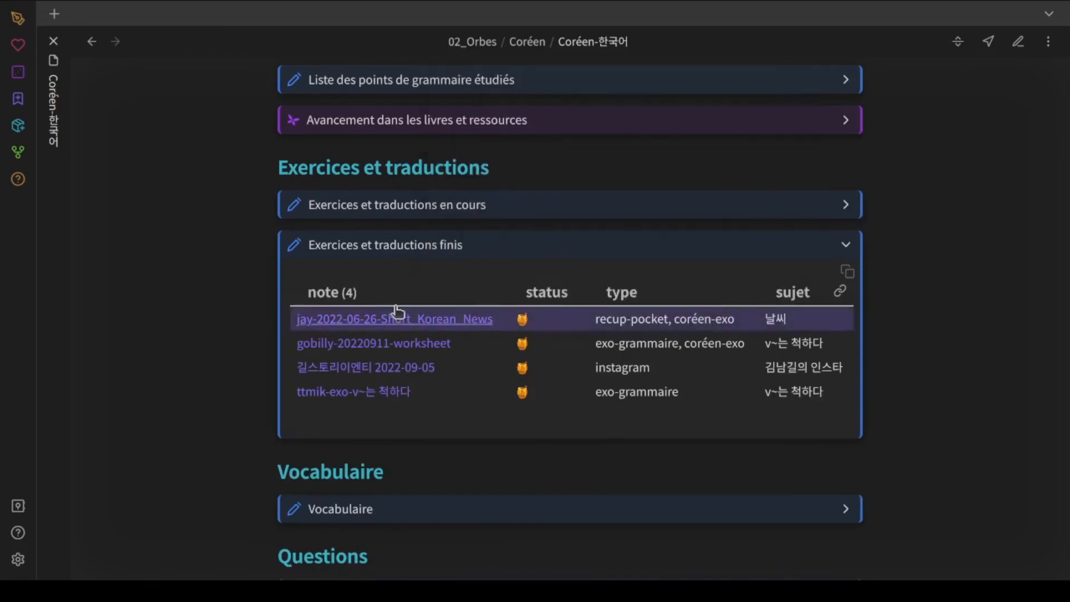
Step: Collapse the Exercices et traductions finis callout and expand the Vocabulaire callout
{"action": "left_click", "coordinate": [570, 246]}
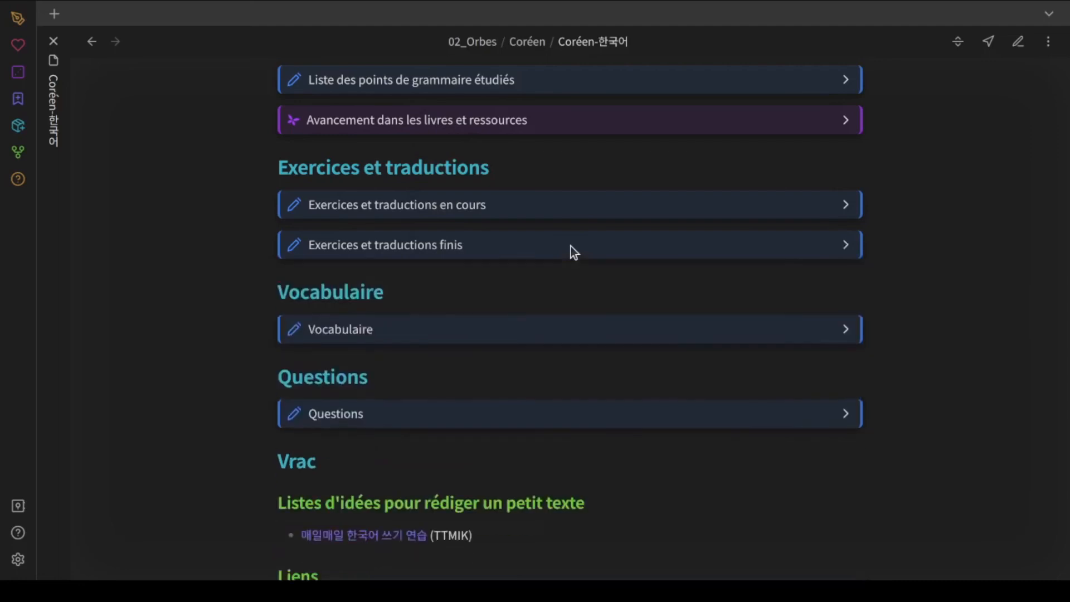
{"action": "scroll", "coordinate": [570, 247], "scroll_direction": "up", "scroll_amount": 3}
{"action": "scroll", "coordinate": [571, 248], "scroll_direction": "down", "scroll_amount": 3}
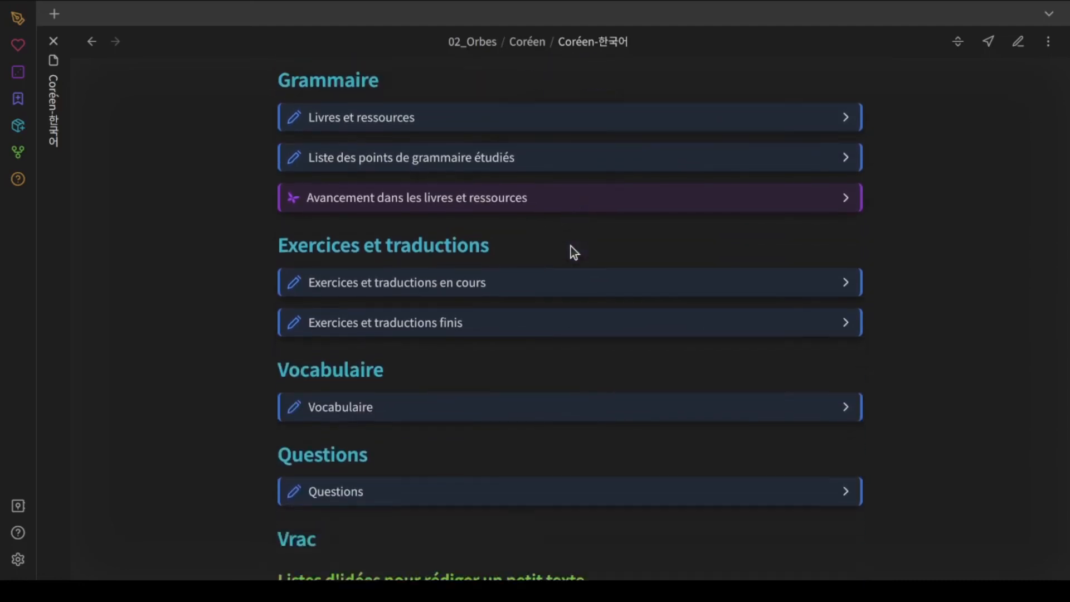
{"action": "left_click", "coordinate": [540, 303]}
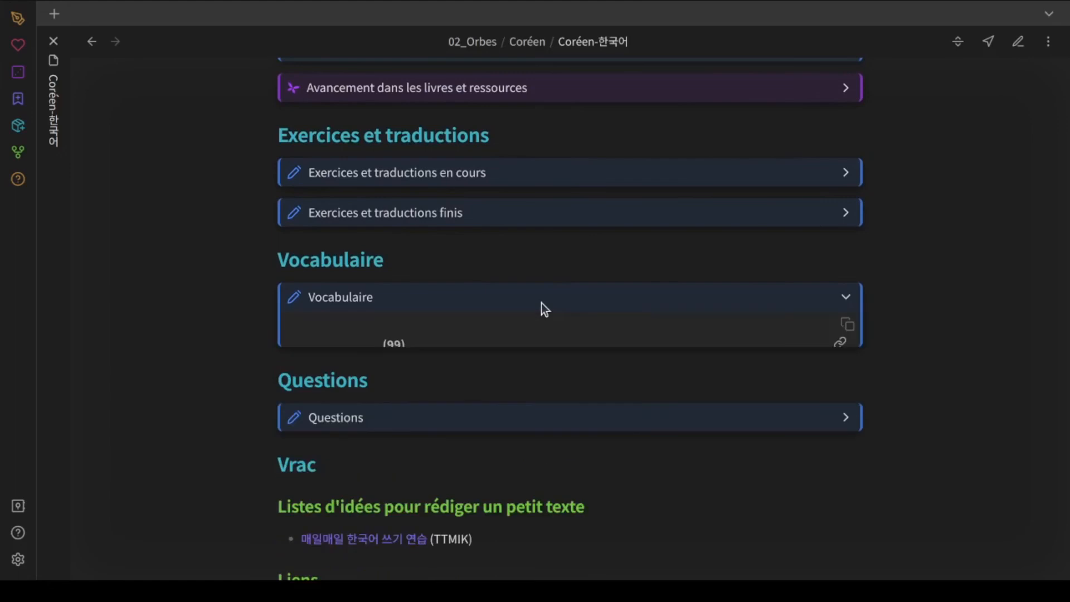
Step: Open the 기온 card from the Vocabulaire table in a pane beside the Coréen note
{"action": "scroll", "coordinate": [640, 267], "scroll_direction": "down", "scroll_amount": 4}
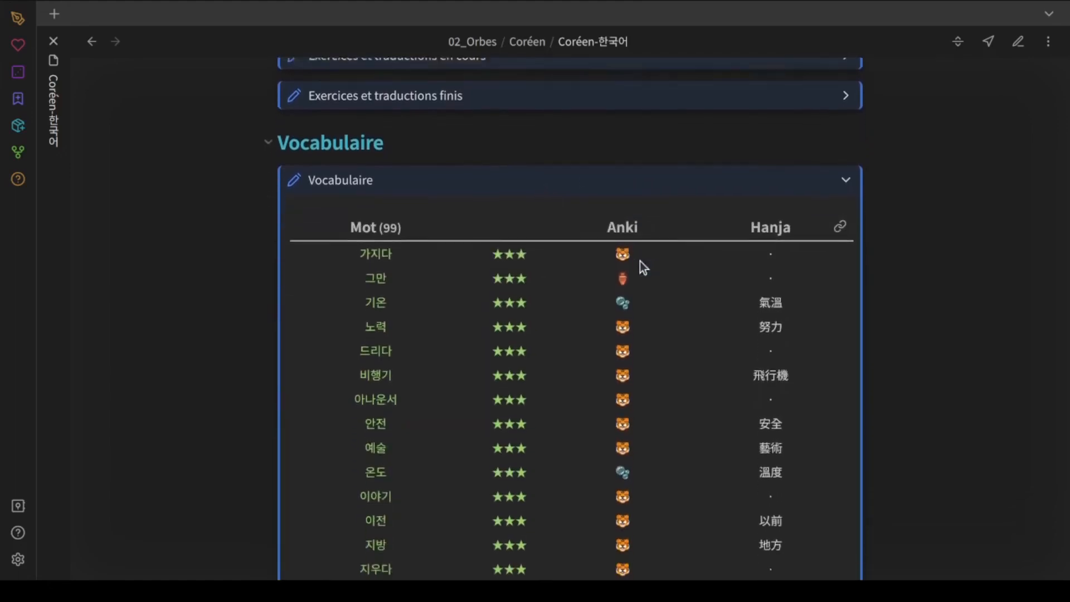
{"action": "mouse_move", "coordinate": [379, 228]}
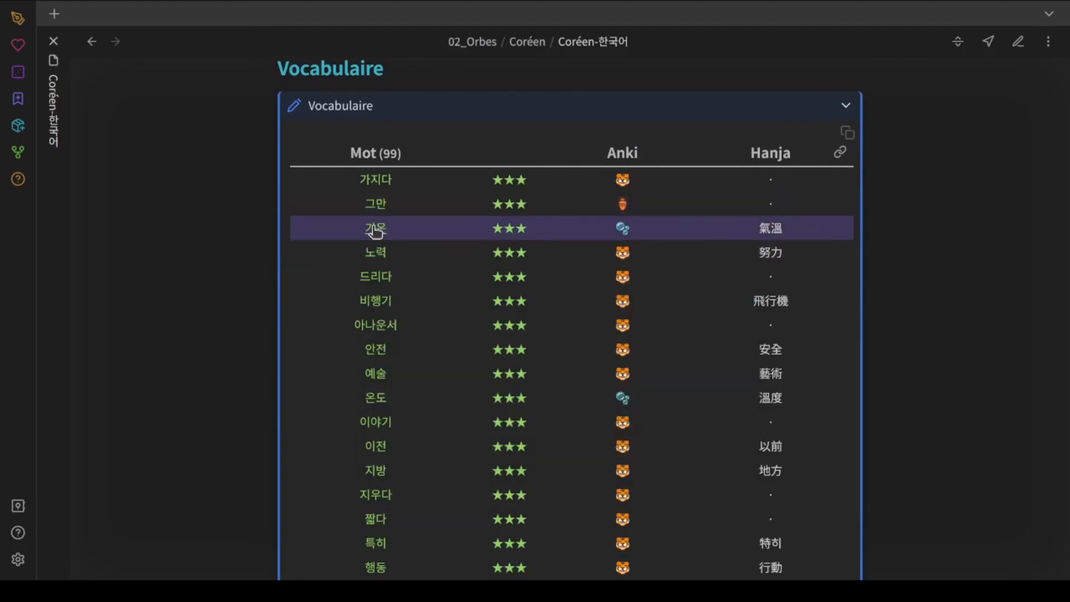
{"action": "right_click", "coordinate": [375, 229]}
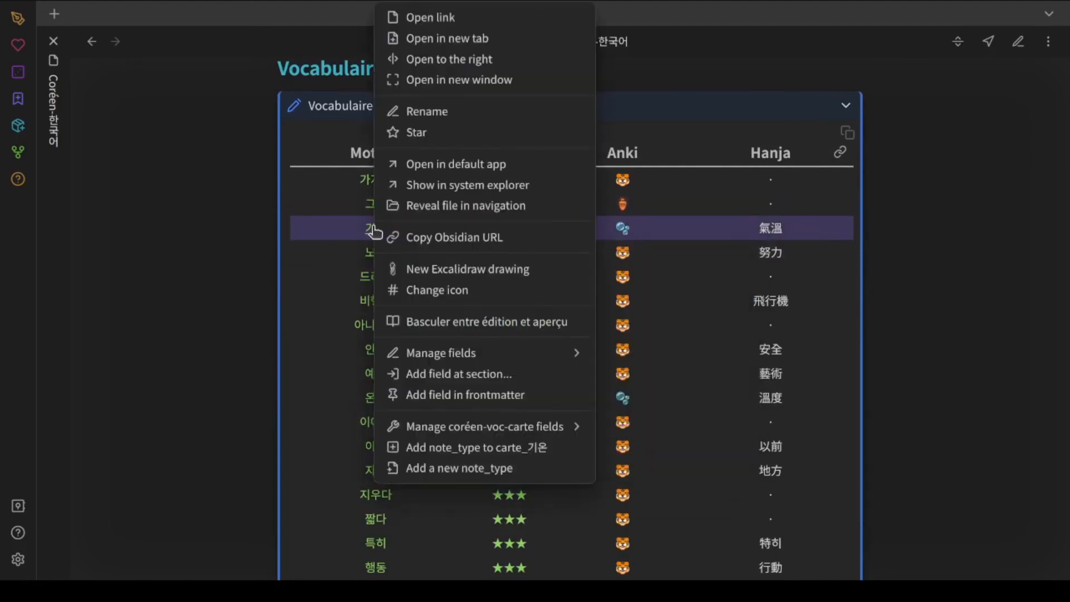
{"action": "left_click", "coordinate": [452, 39]}
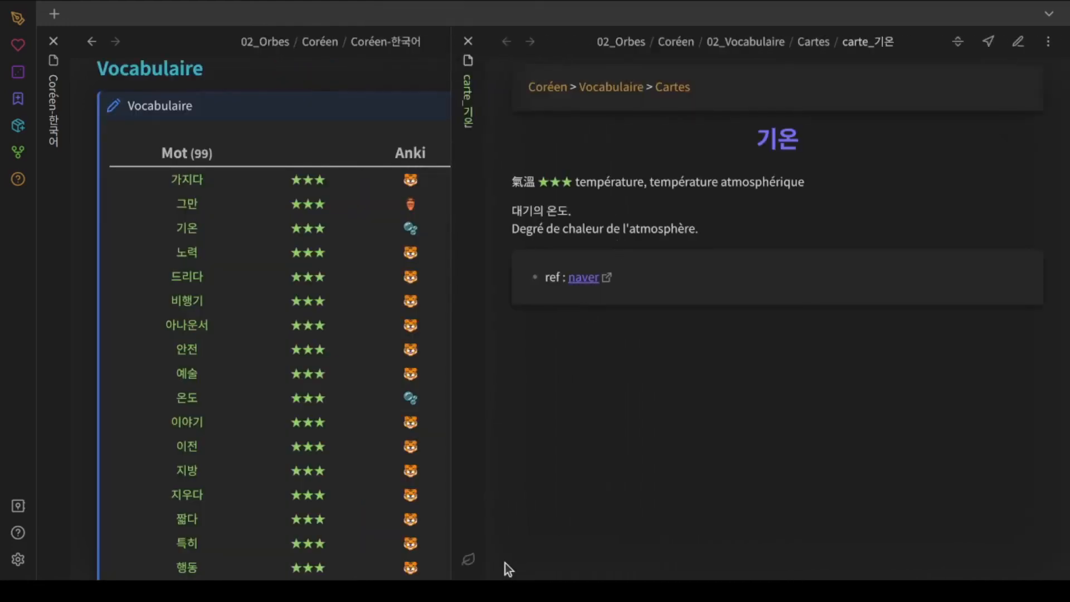
Step: Set the 기온 card's status_anki field to 🐯, close the fields dialog and close the card's pane
{"action": "left_click", "coordinate": [470, 560]}
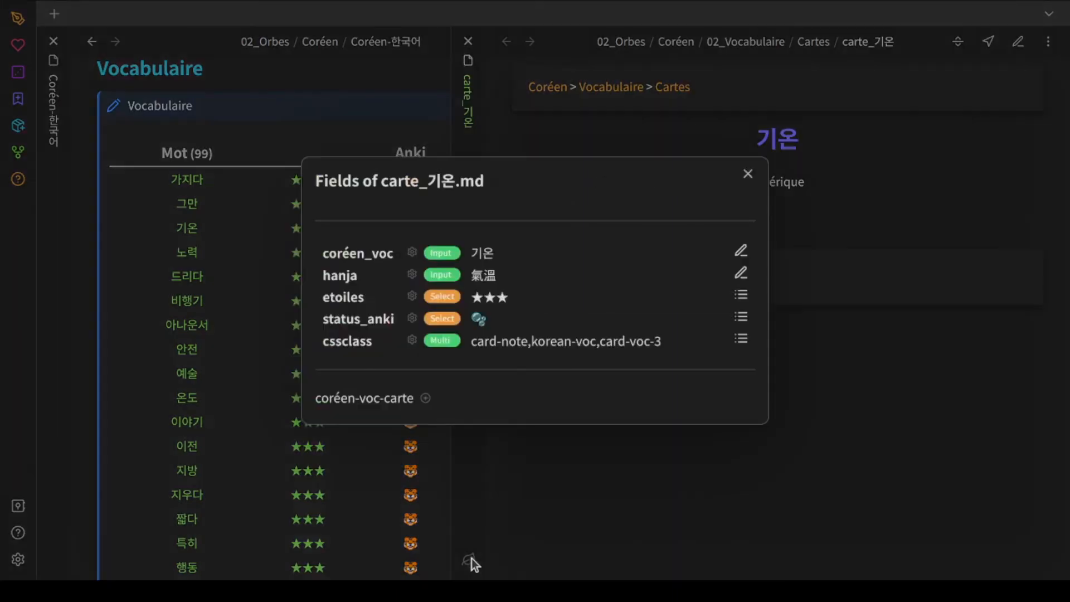
{"action": "left_click", "coordinate": [741, 316]}
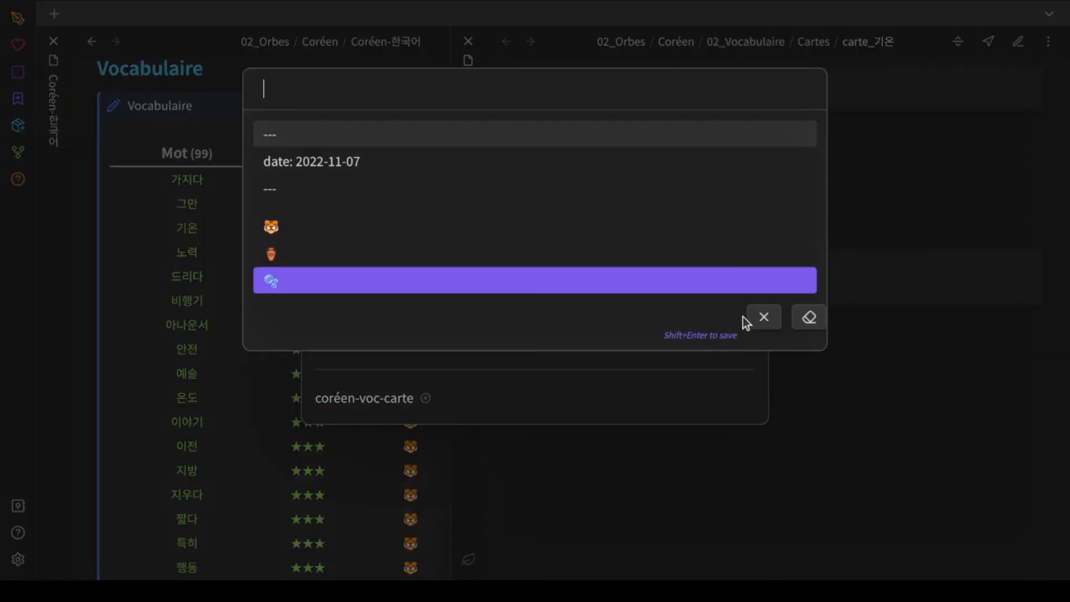
{"action": "left_click", "coordinate": [495, 227]}
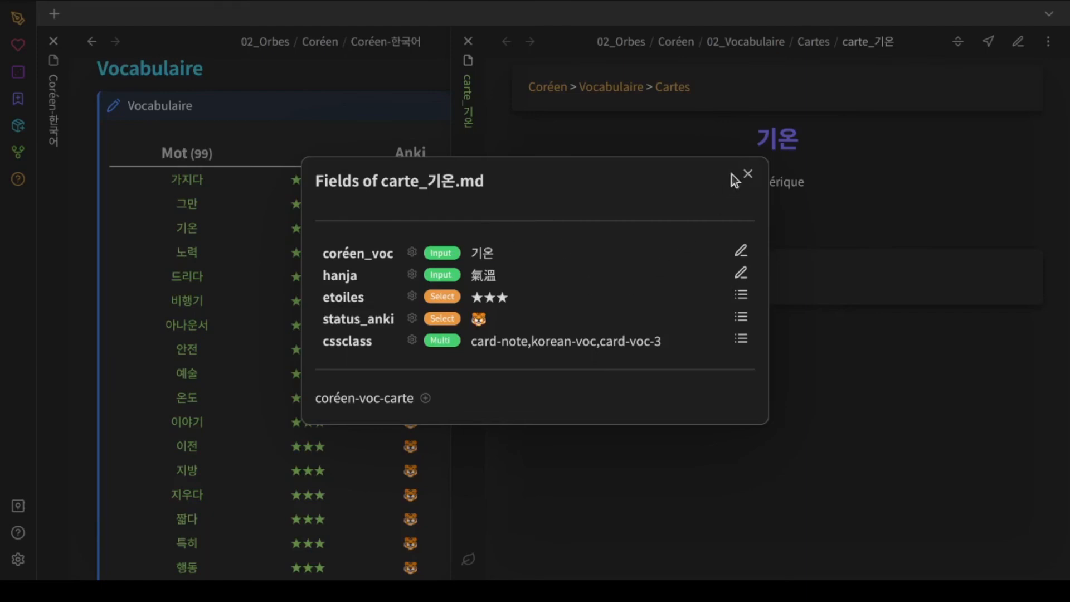
{"action": "left_click", "coordinate": [746, 172]}
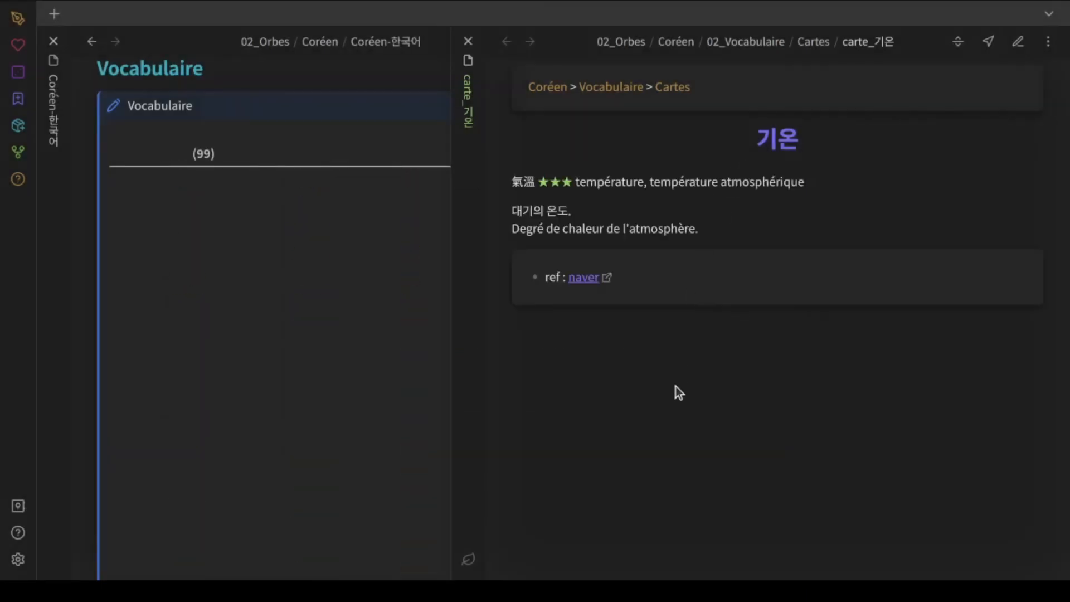
{"action": "key", "text": "ctrl+w"}
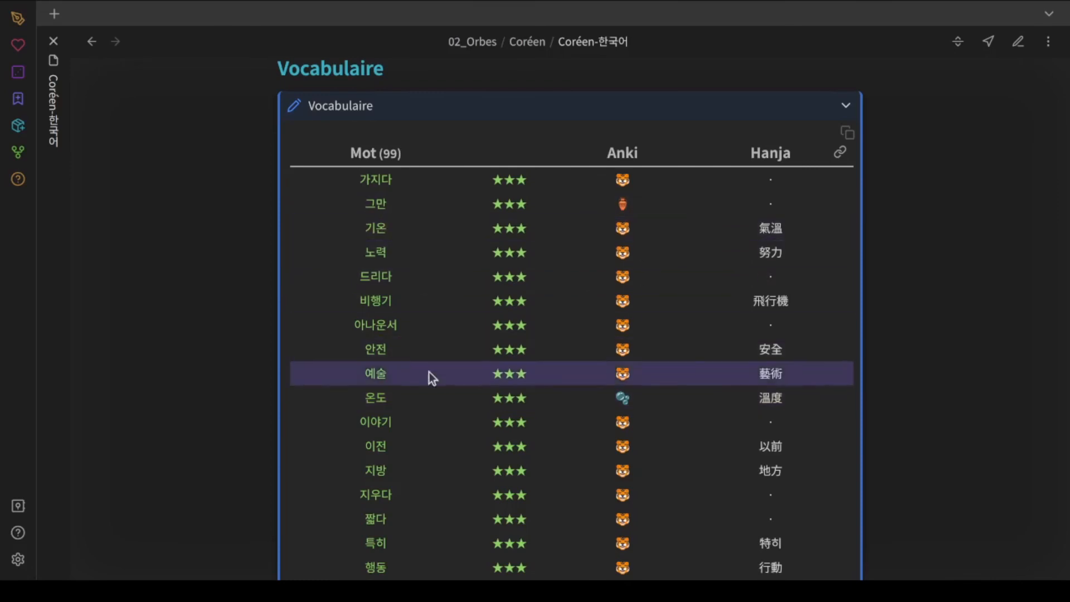
Step: Look through the Anki statuses in the Vocabulaire table and collapse the Vocabulaire callout
{"action": "mouse_move", "coordinate": [374, 404]}
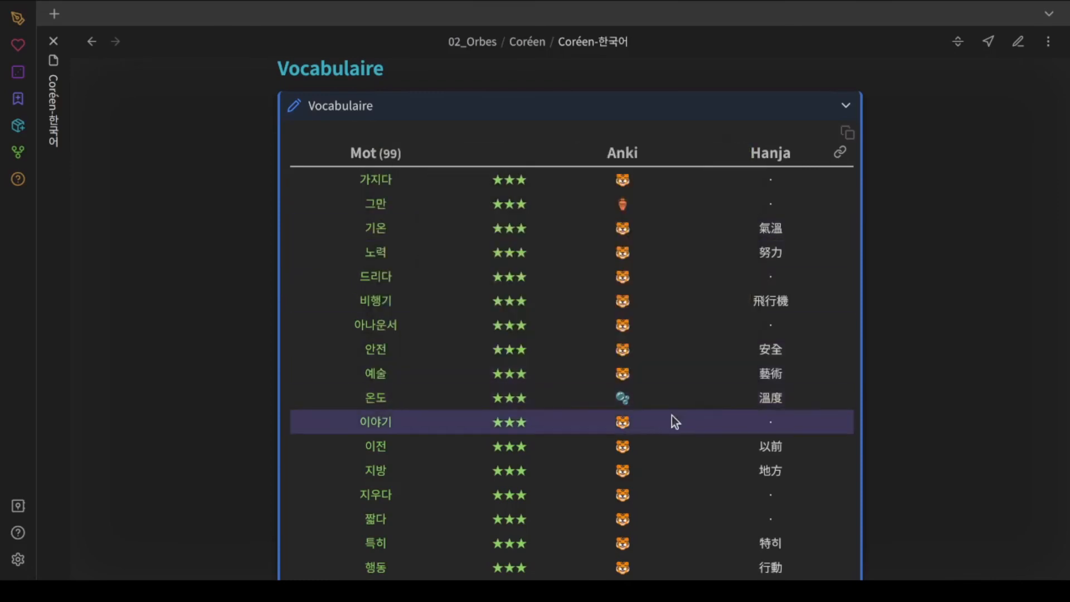
{"action": "scroll", "coordinate": [687, 393], "scroll_direction": "down", "scroll_amount": 10}
{"action": "scroll", "coordinate": [687, 392], "scroll_direction": "up", "scroll_amount": 5}
{"action": "scroll", "coordinate": [687, 392], "scroll_direction": "down", "scroll_amount": 4}
{"action": "scroll", "coordinate": [687, 392], "scroll_direction": "up", "scroll_amount": 12}
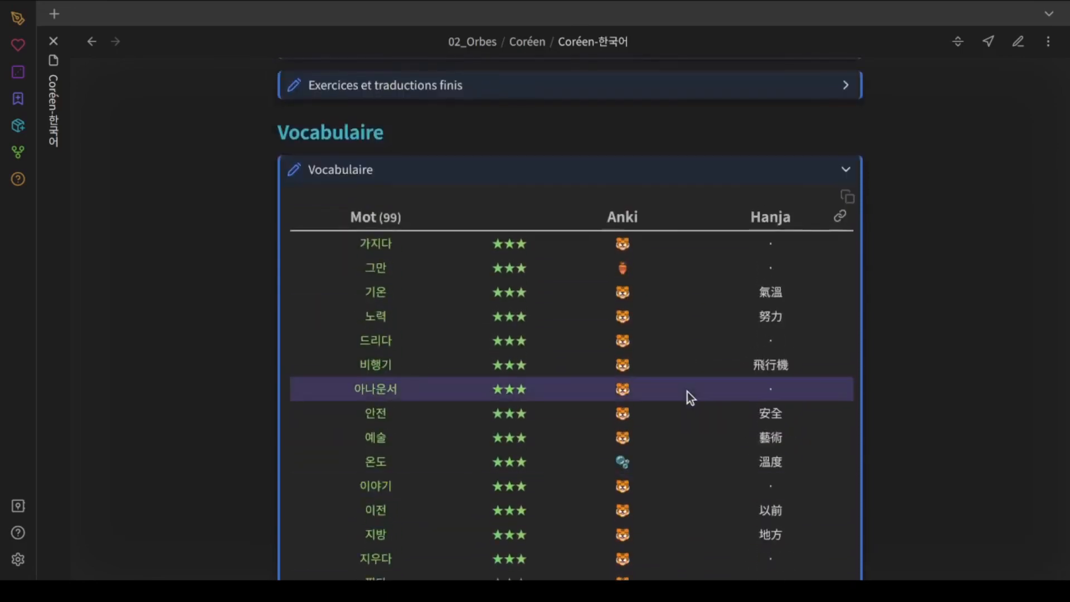
{"action": "left_click", "coordinate": [681, 357]}
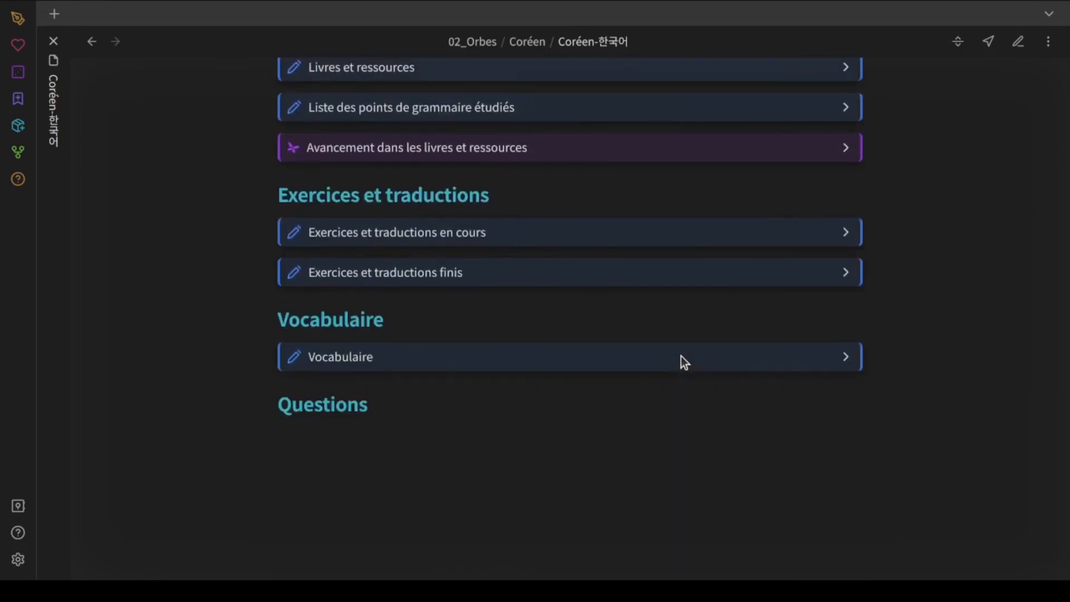
Step: Expand the Liste des points de grammaire étudiés callout, examine the grammar points across all resource columns, and collapse it
{"action": "scroll", "coordinate": [681, 356], "scroll_direction": "up", "scroll_amount": 2}
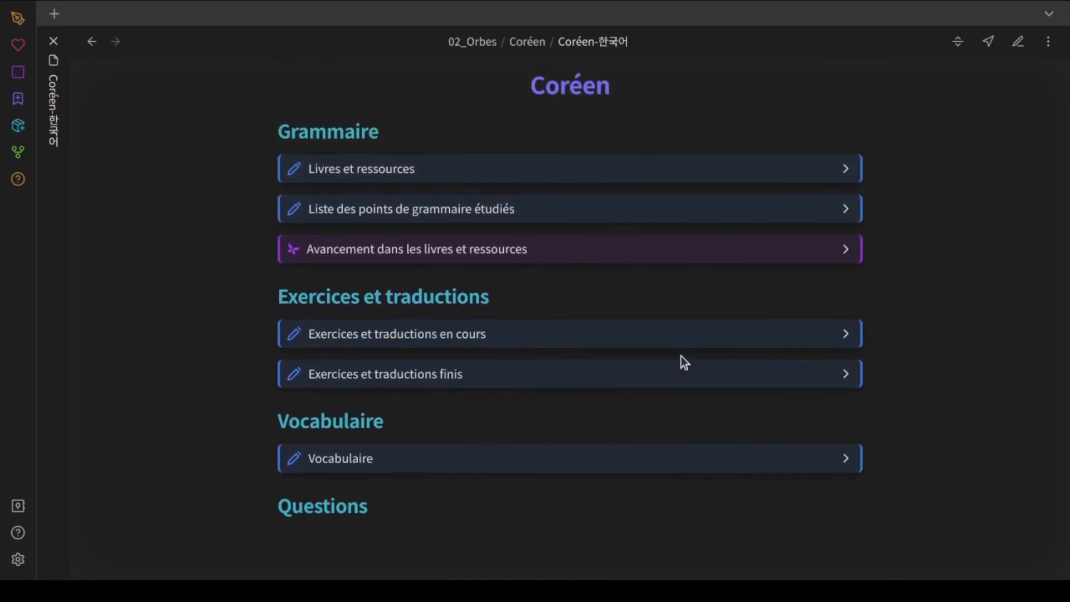
{"action": "left_click", "coordinate": [645, 208]}
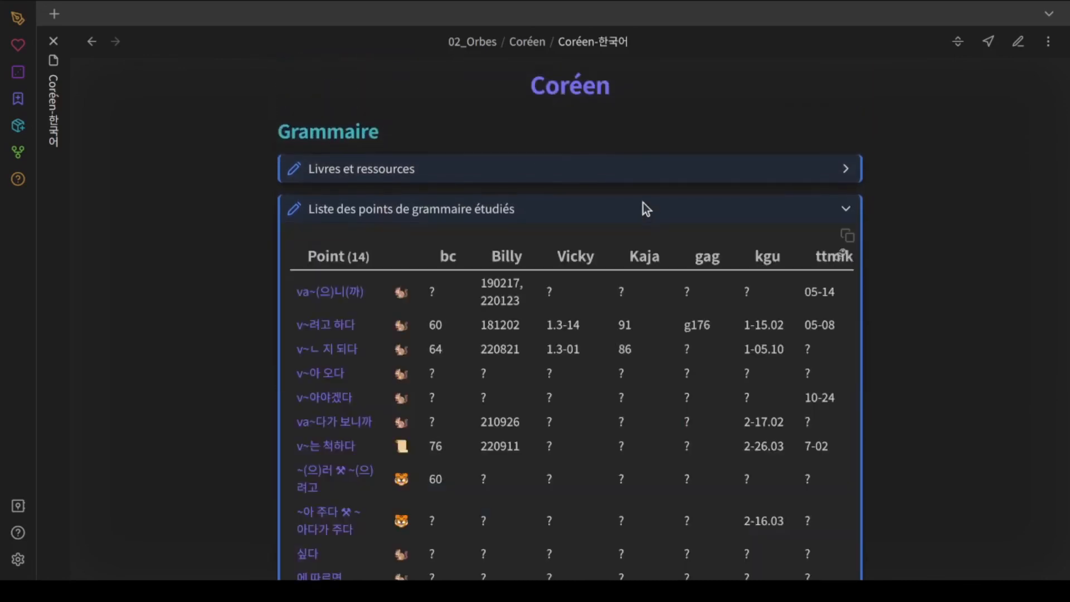
{"action": "scroll", "coordinate": [646, 208], "scroll_direction": "down", "scroll_amount": 3}
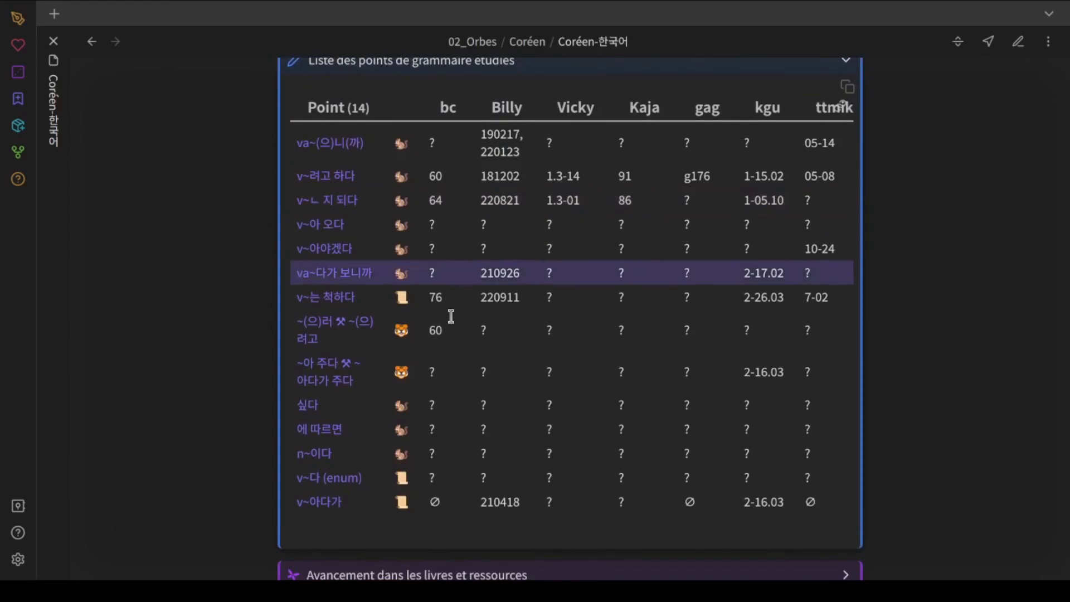
{"action": "mouse_move", "coordinate": [337, 438]}
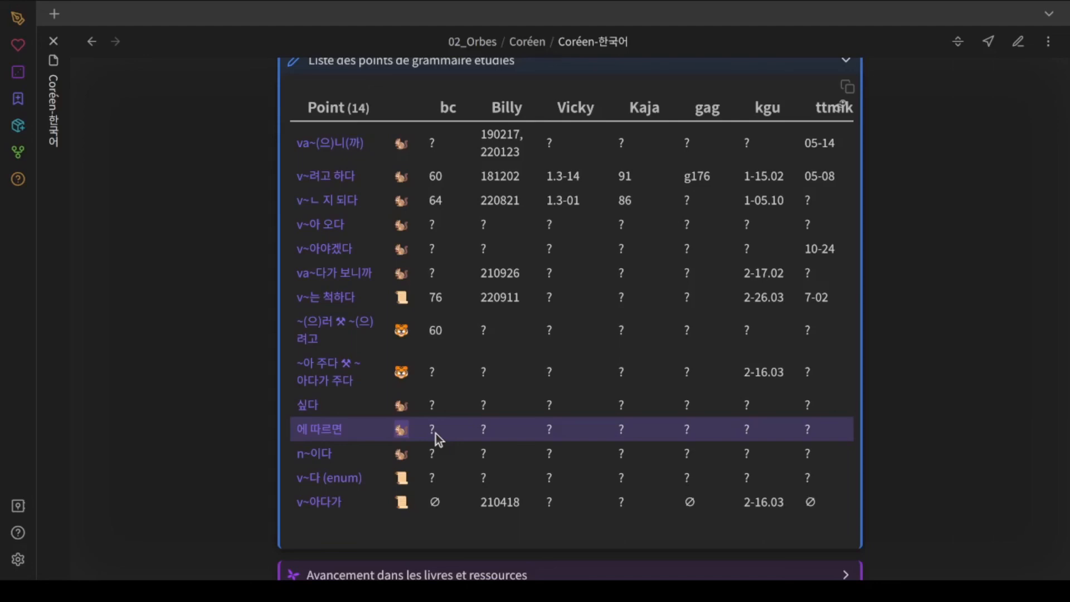
{"action": "scroll", "coordinate": [435, 434], "scroll_direction": "right", "scroll_amount": 3}
{"action": "scroll", "coordinate": [436, 434], "scroll_direction": "left", "scroll_amount": 3}
{"action": "scroll", "coordinate": [436, 433], "scroll_direction": "right", "scroll_amount": 3}
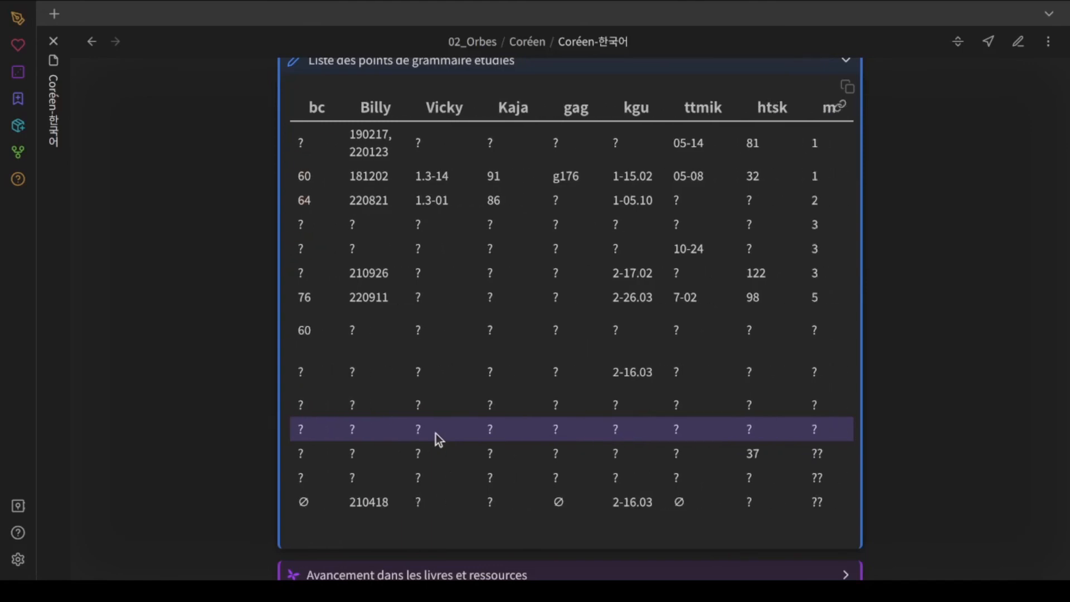
{"action": "scroll", "coordinate": [435, 433], "scroll_direction": "left", "scroll_amount": 3}
{"action": "scroll", "coordinate": [436, 433], "scroll_direction": "right", "scroll_amount": 2}
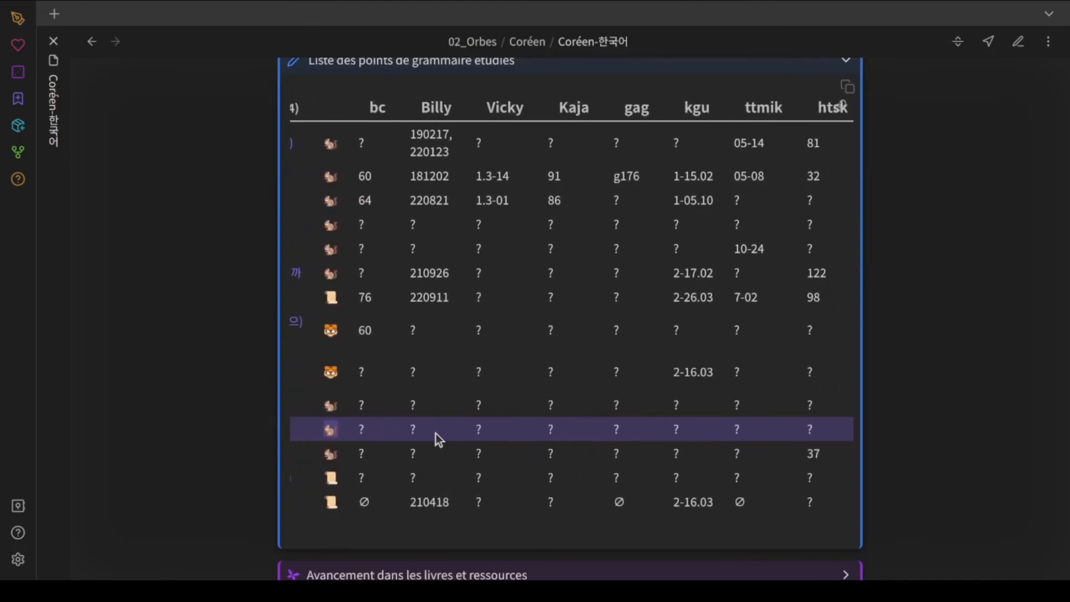
{"action": "scroll", "coordinate": [677, 430], "scroll_direction": "right", "scroll_amount": 2}
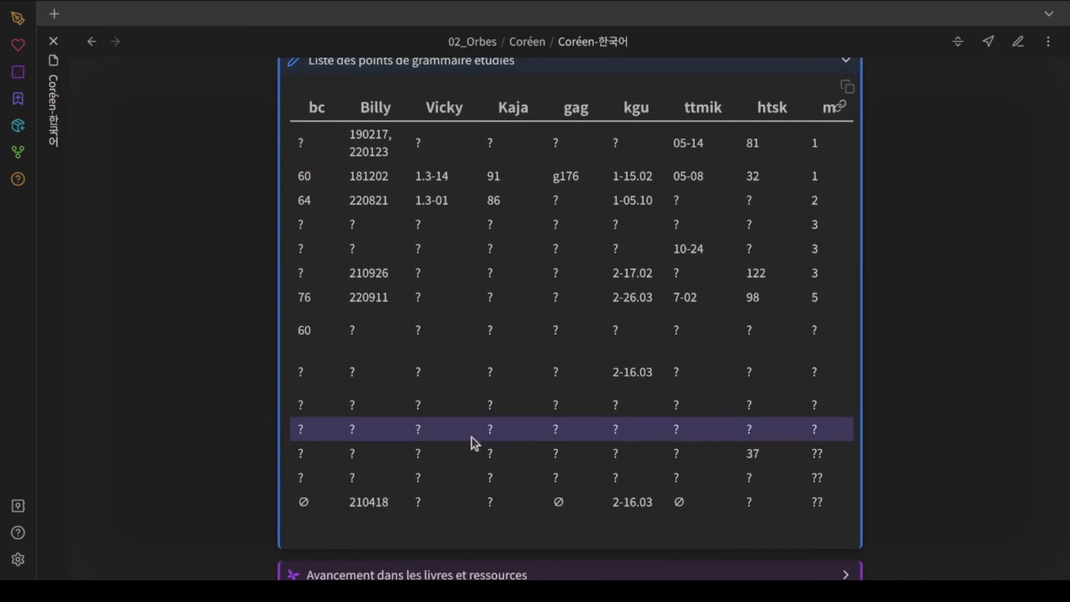
{"action": "scroll", "coordinate": [468, 436], "scroll_direction": "left", "scroll_amount": 3}
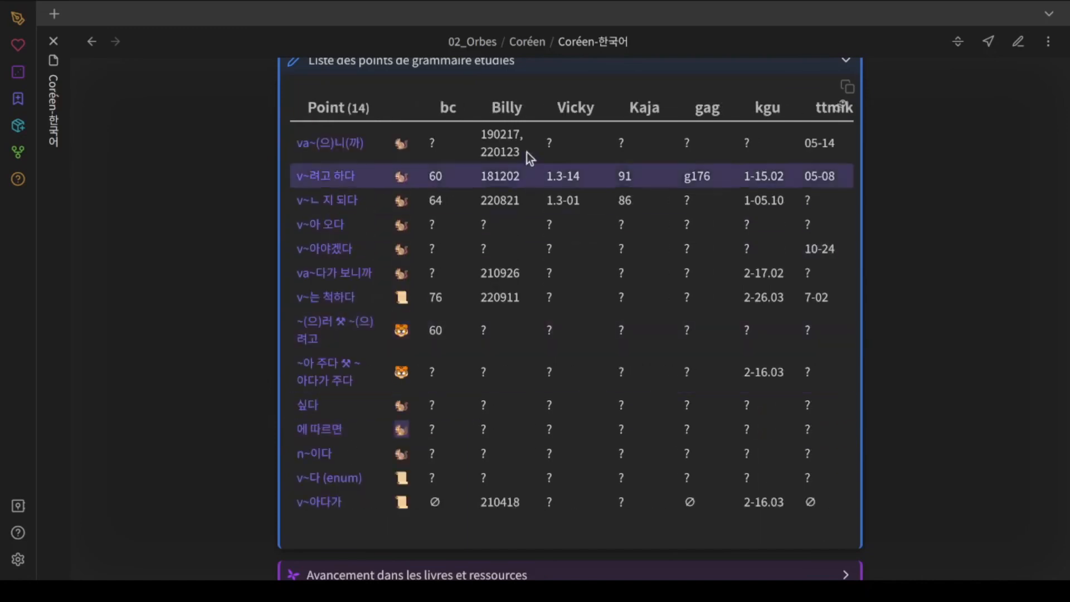
{"action": "scroll", "coordinate": [526, 152], "scroll_direction": "up", "scroll_amount": 2}
{"action": "left_click", "coordinate": [533, 165]}
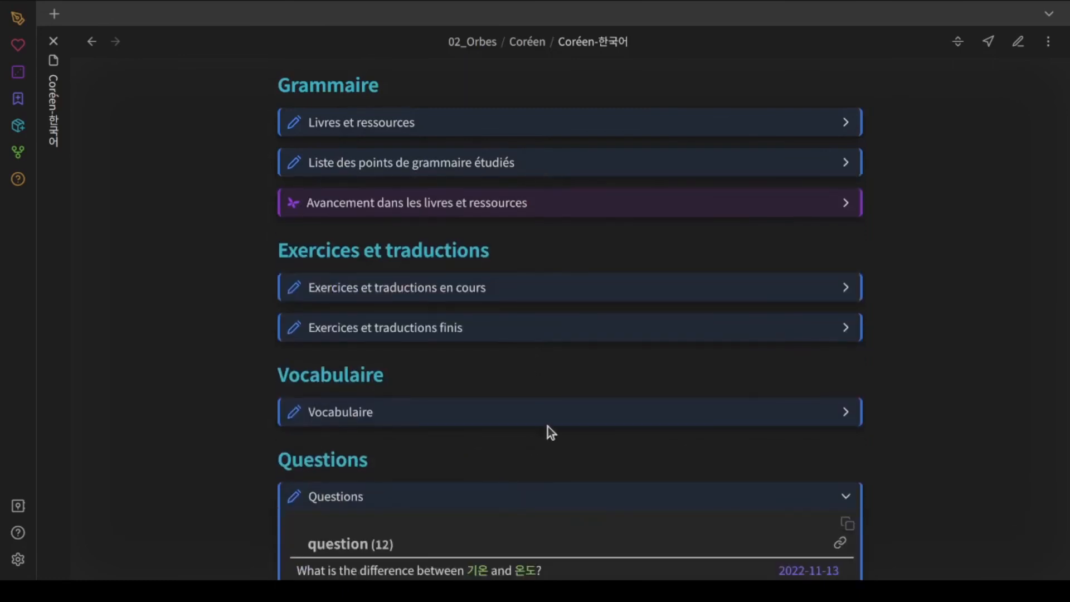
Step: Read the question about 기온 and 온도 in the Questions table and collapse the Questions callout
{"action": "scroll", "coordinate": [546, 426], "scroll_direction": "down", "scroll_amount": 6}
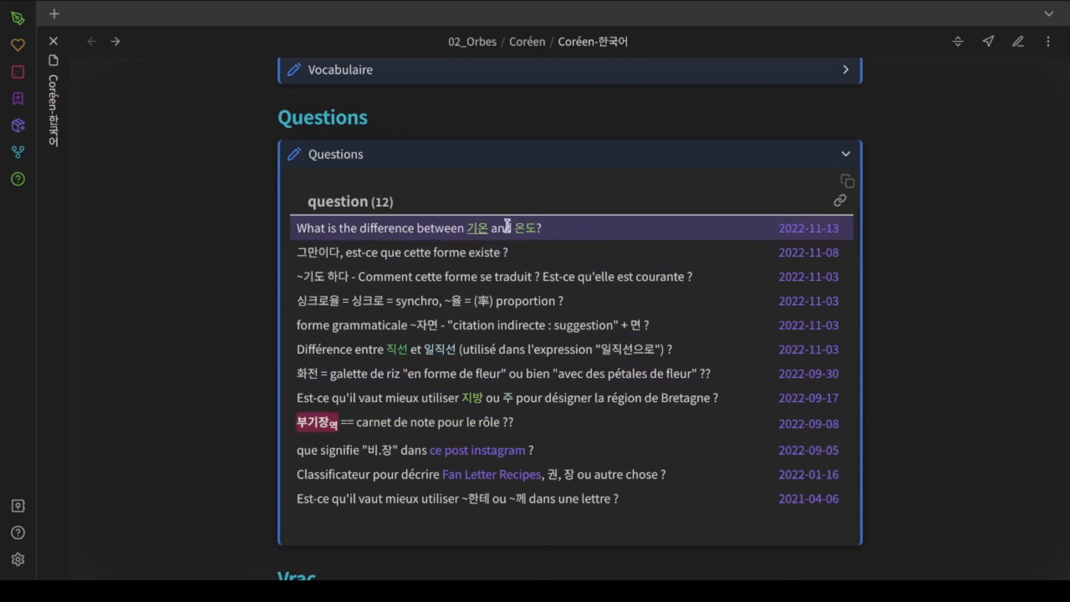
{"action": "mouse_move", "coordinate": [527, 234]}
{"action": "left_click", "coordinate": [617, 156]}
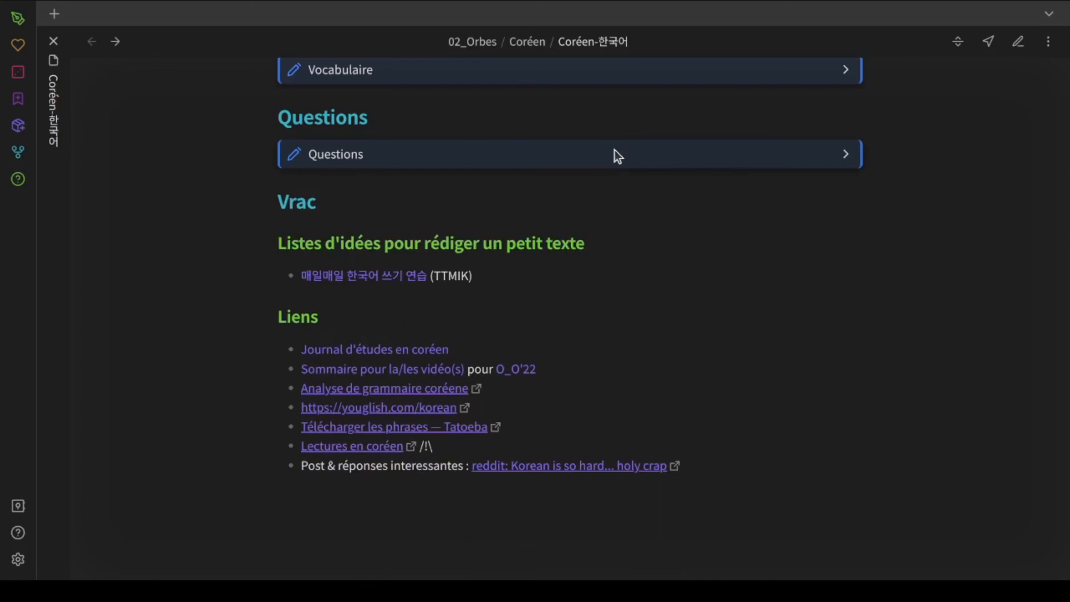
Step: Look over the Coréen sections and briefly expand the Exercices et traductions finis callout to check the finished exercises
{"action": "scroll", "coordinate": [614, 149], "scroll_direction": "up", "scroll_amount": 7}
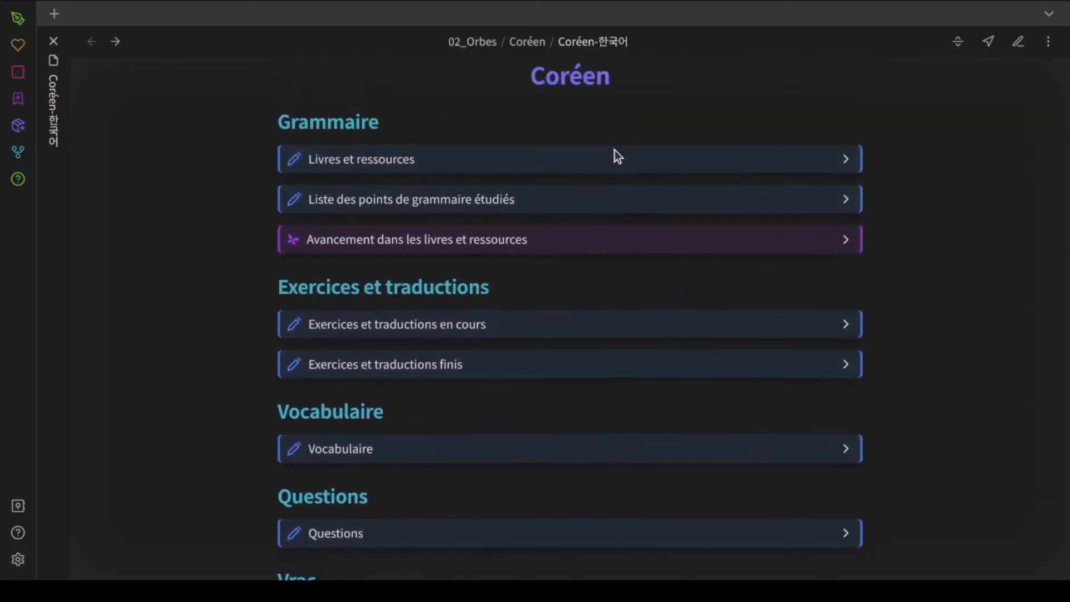
{"action": "scroll", "coordinate": [689, 117], "scroll_direction": "down", "scroll_amount": 2}
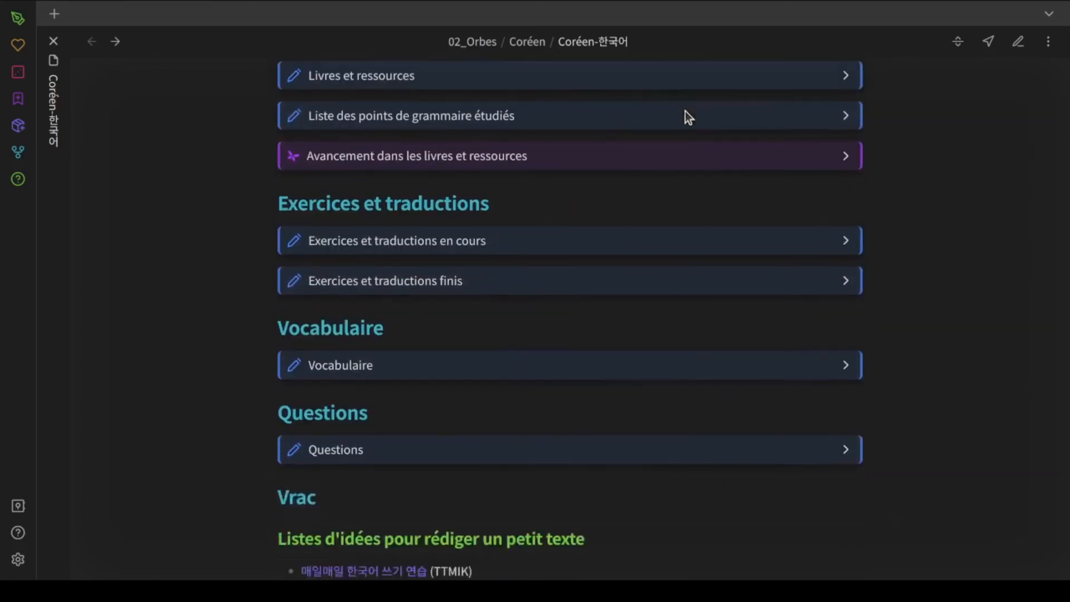
{"action": "scroll", "coordinate": [689, 117], "scroll_direction": "up", "scroll_amount": 1}
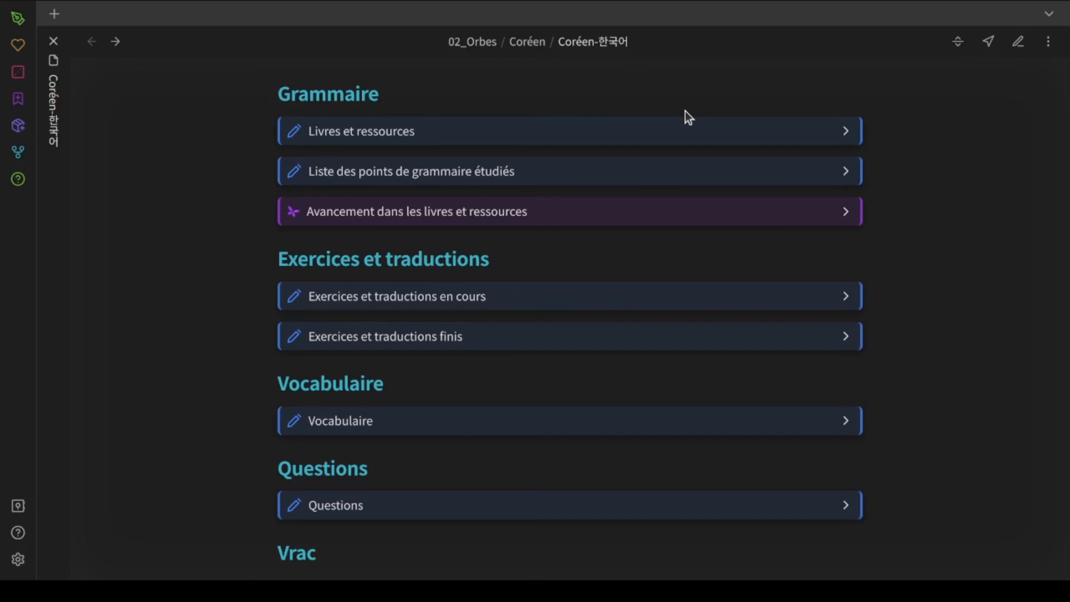
{"action": "left_click", "coordinate": [539, 336]}
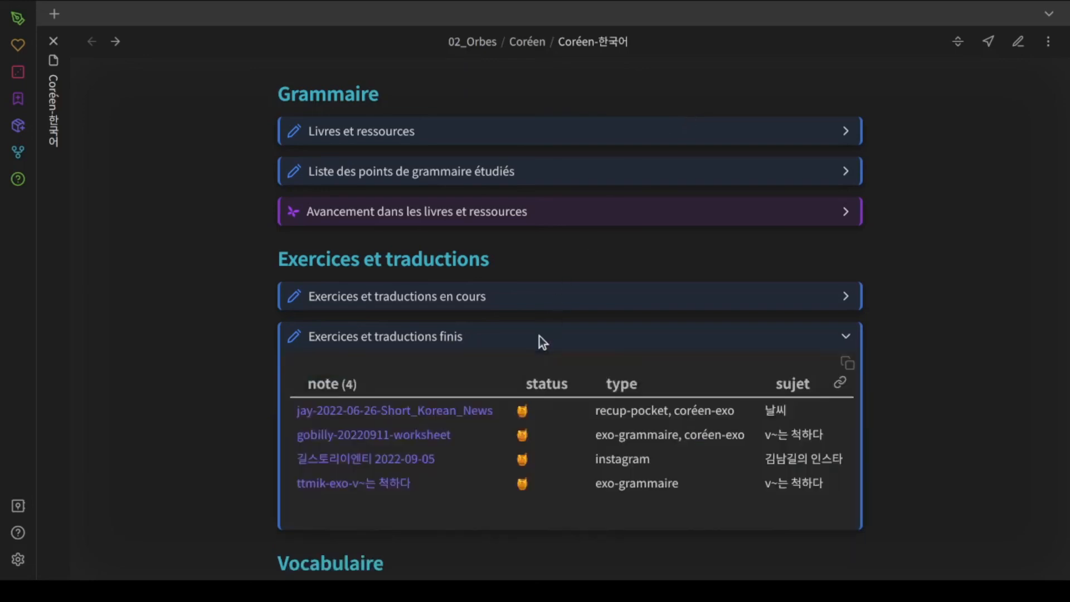
{"action": "left_click", "coordinate": [541, 340]}
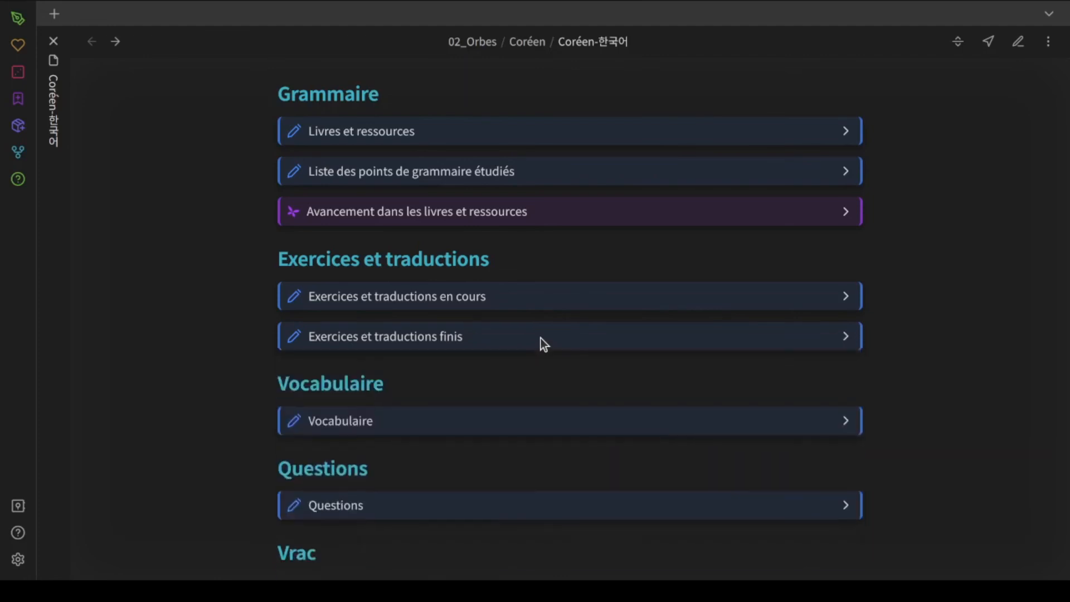
Step: Expand the Exercices et traductions en cours callout, review the ongoing exercises and their status icons, and collapse it
{"action": "left_click", "coordinate": [533, 302]}
{"action": "scroll", "coordinate": [612, 326], "scroll_direction": "down", "scroll_amount": 3}
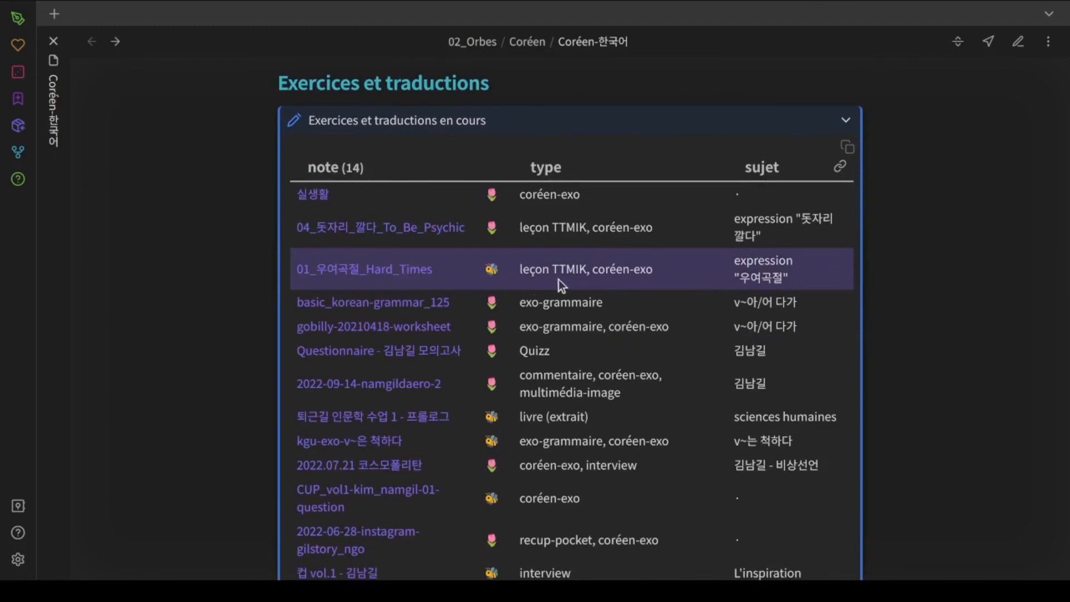
{"action": "mouse_move", "coordinate": [488, 279]}
{"action": "scroll", "coordinate": [553, 272], "scroll_direction": "down", "scroll_amount": 2}
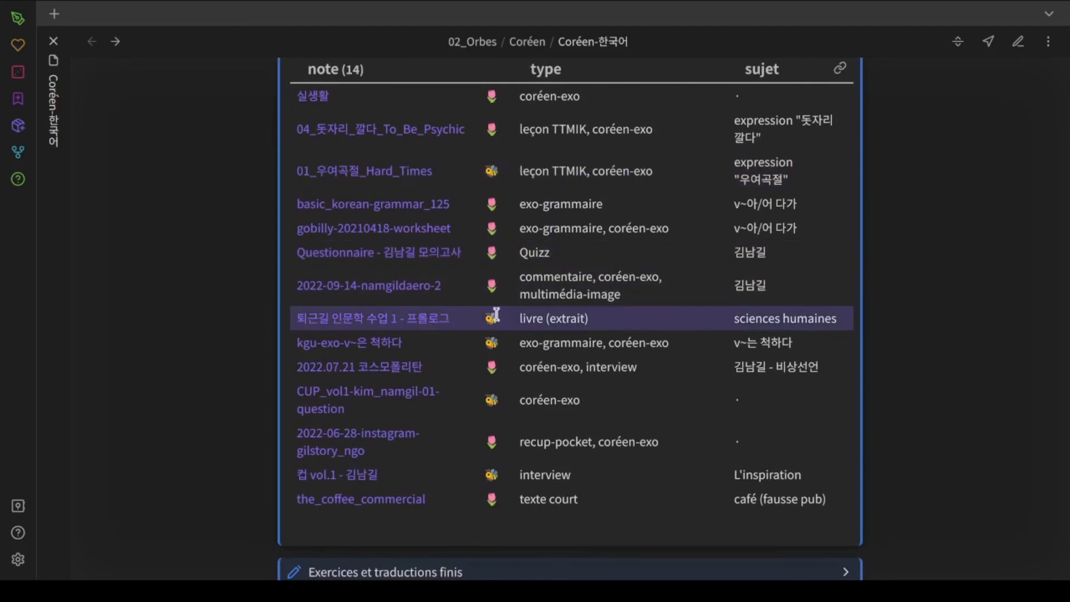
{"action": "scroll", "coordinate": [544, 322], "scroll_direction": "up", "scroll_amount": 5}
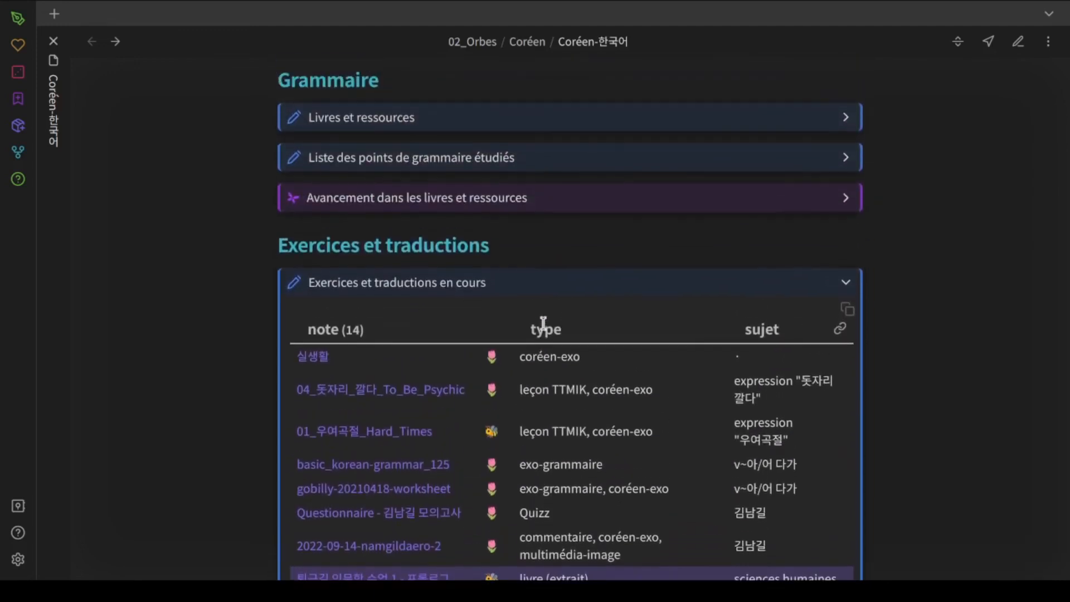
{"action": "left_click", "coordinate": [540, 286]}
Step: Reopen the list of studied grammar points, look through its rows and collapse it
{"action": "left_click", "coordinate": [539, 161]}
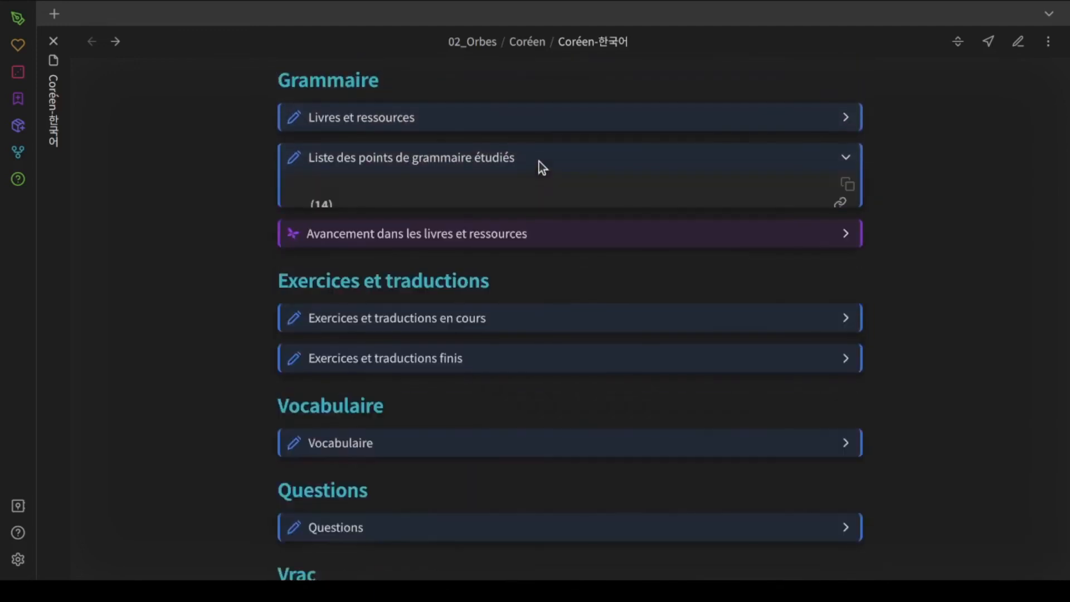
{"action": "scroll", "coordinate": [557, 323], "scroll_direction": "down", "scroll_amount": 3}
{"action": "scroll", "coordinate": [557, 323], "scroll_direction": "down", "scroll_amount": 2}
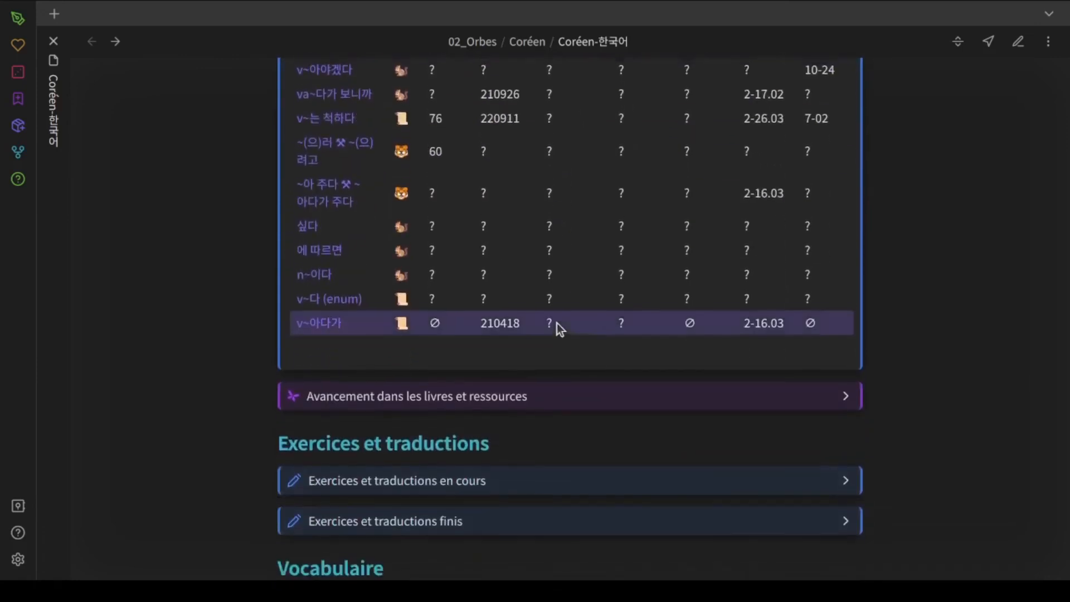
{"action": "scroll", "coordinate": [557, 323], "scroll_direction": "up", "scroll_amount": 4}
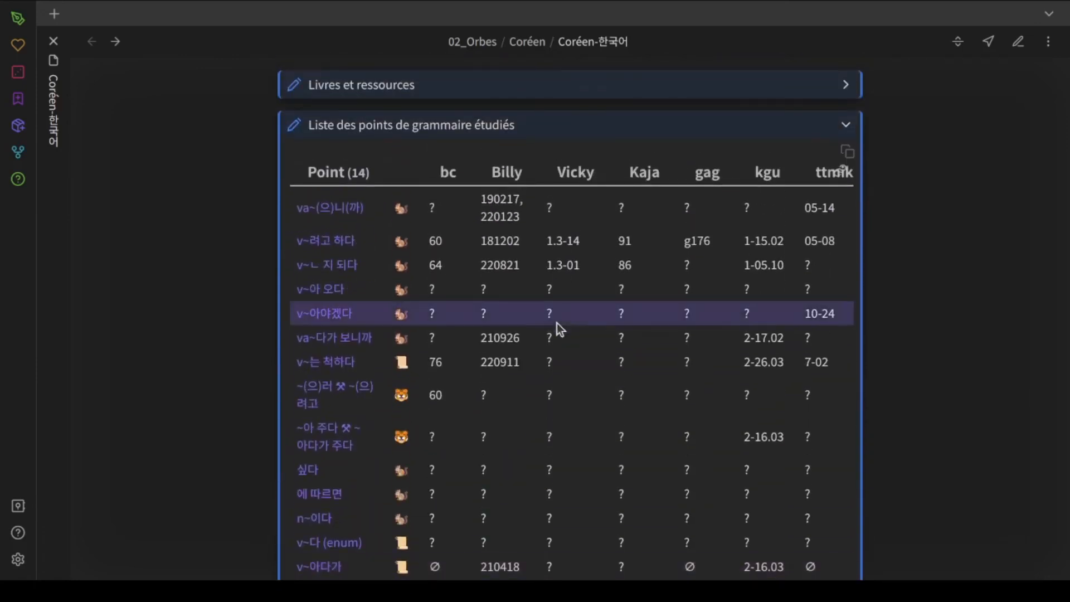
{"action": "left_click", "coordinate": [580, 128]}
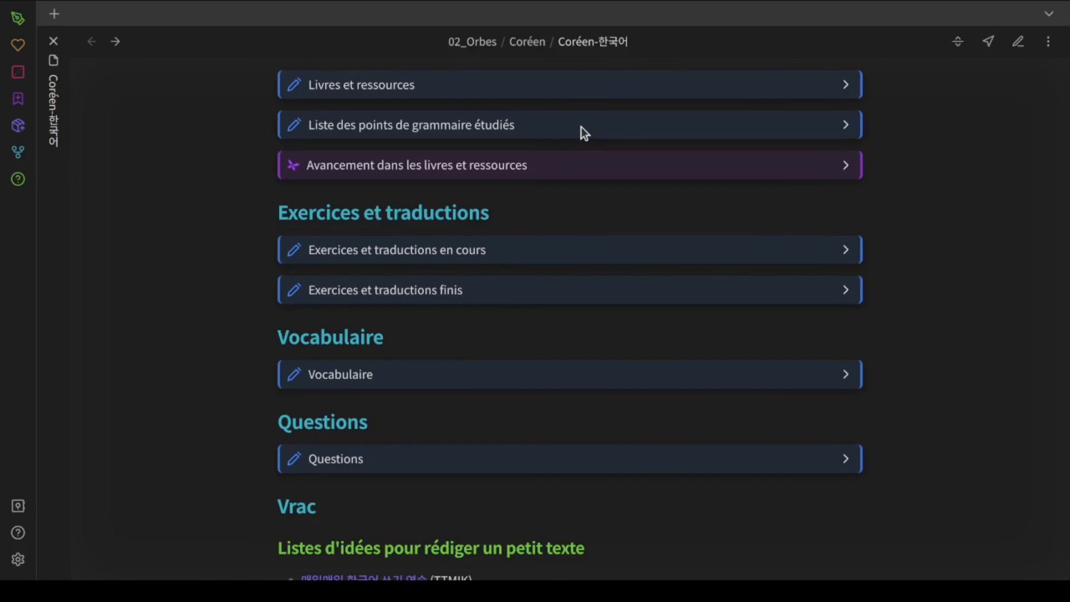
Step: Look over the whole Coréen page, review the Liste des points de grammaire étudiés table once more and collapse its callout
{"action": "scroll", "coordinate": [581, 127], "scroll_direction": "down", "scroll_amount": 5}
{"action": "scroll", "coordinate": [580, 127], "scroll_direction": "up", "scroll_amount": 6}
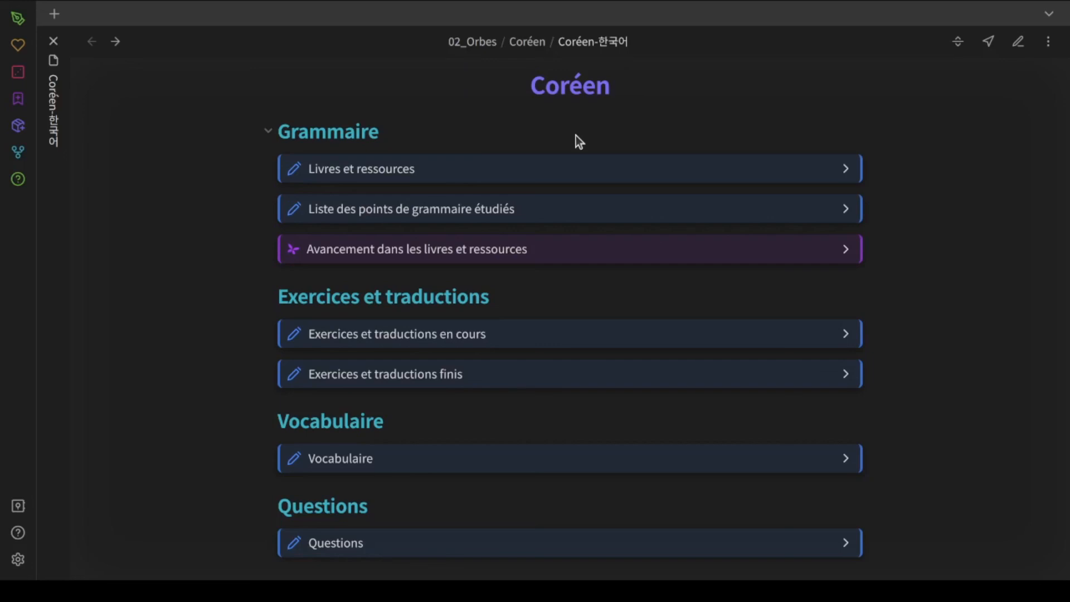
{"action": "left_click", "coordinate": [541, 211]}
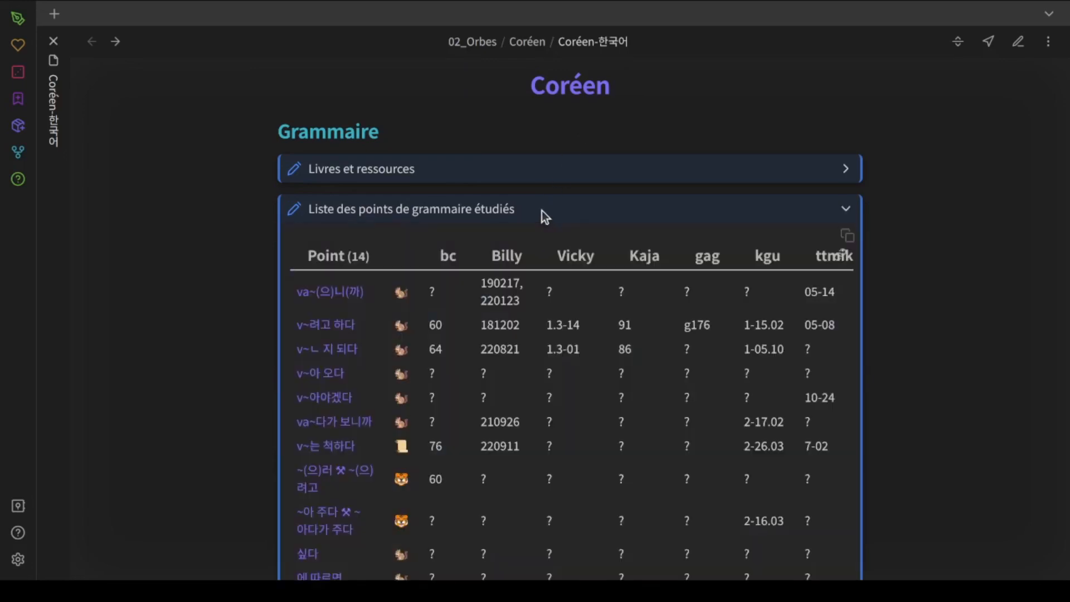
{"action": "scroll", "coordinate": [541, 210], "scroll_direction": "down", "scroll_amount": 3}
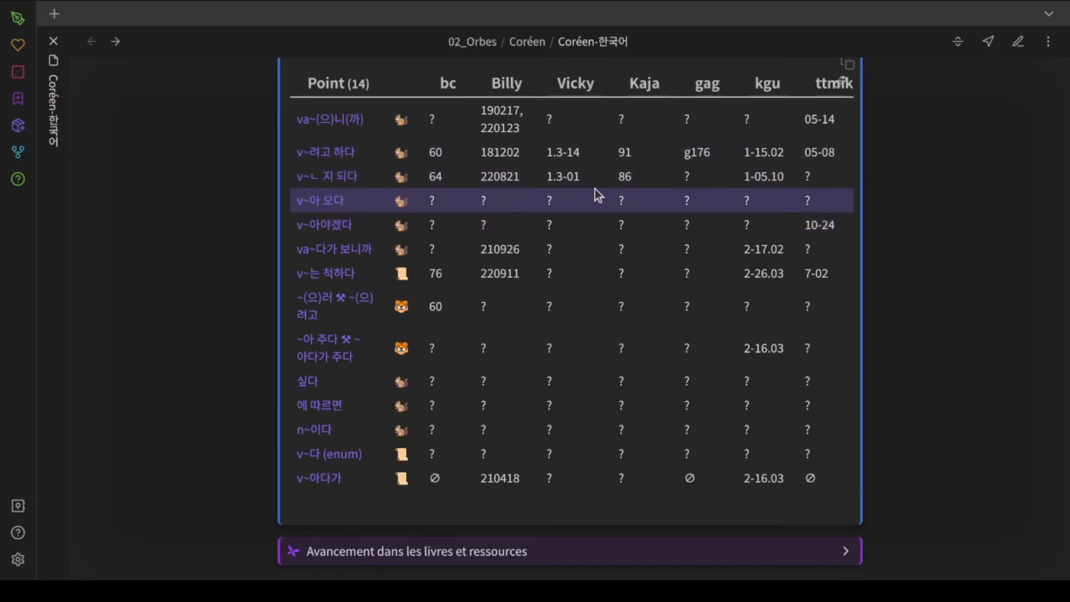
{"action": "scroll", "coordinate": [595, 191], "scroll_direction": "up", "scroll_amount": 3}
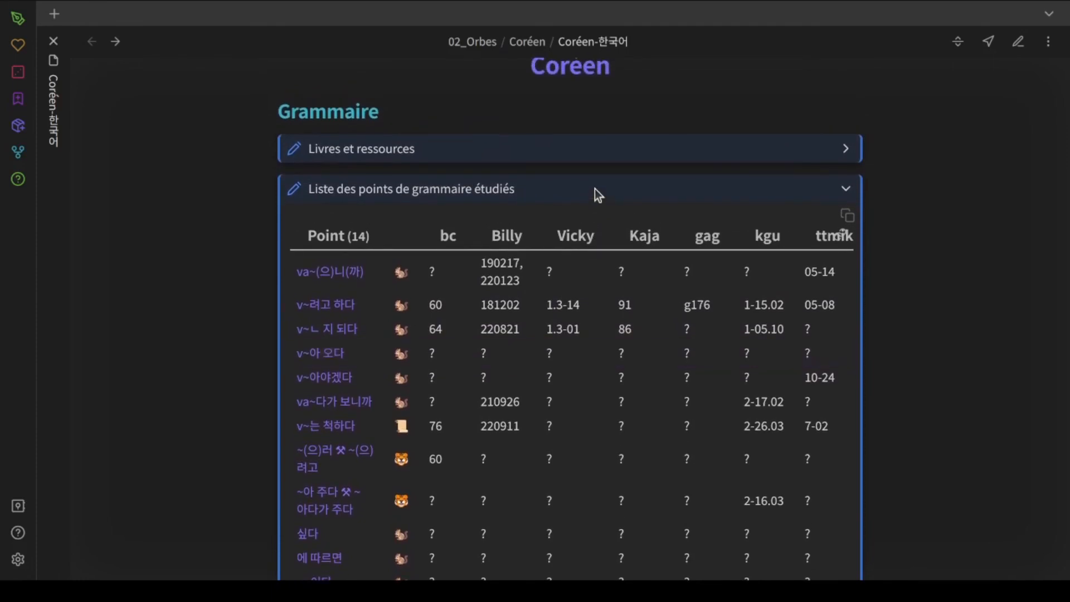
{"action": "left_click", "coordinate": [594, 189]}
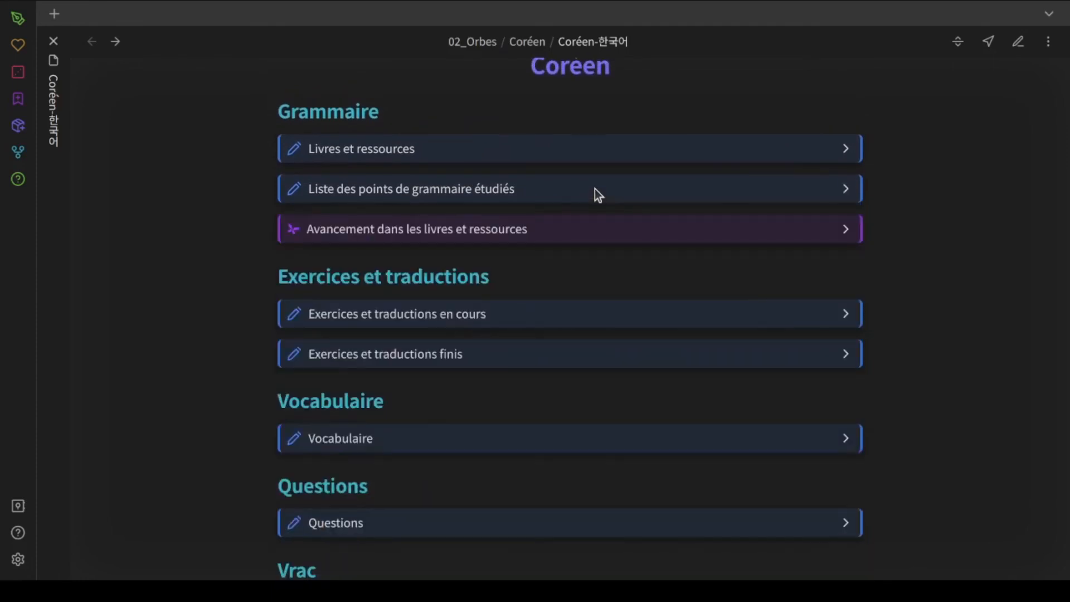